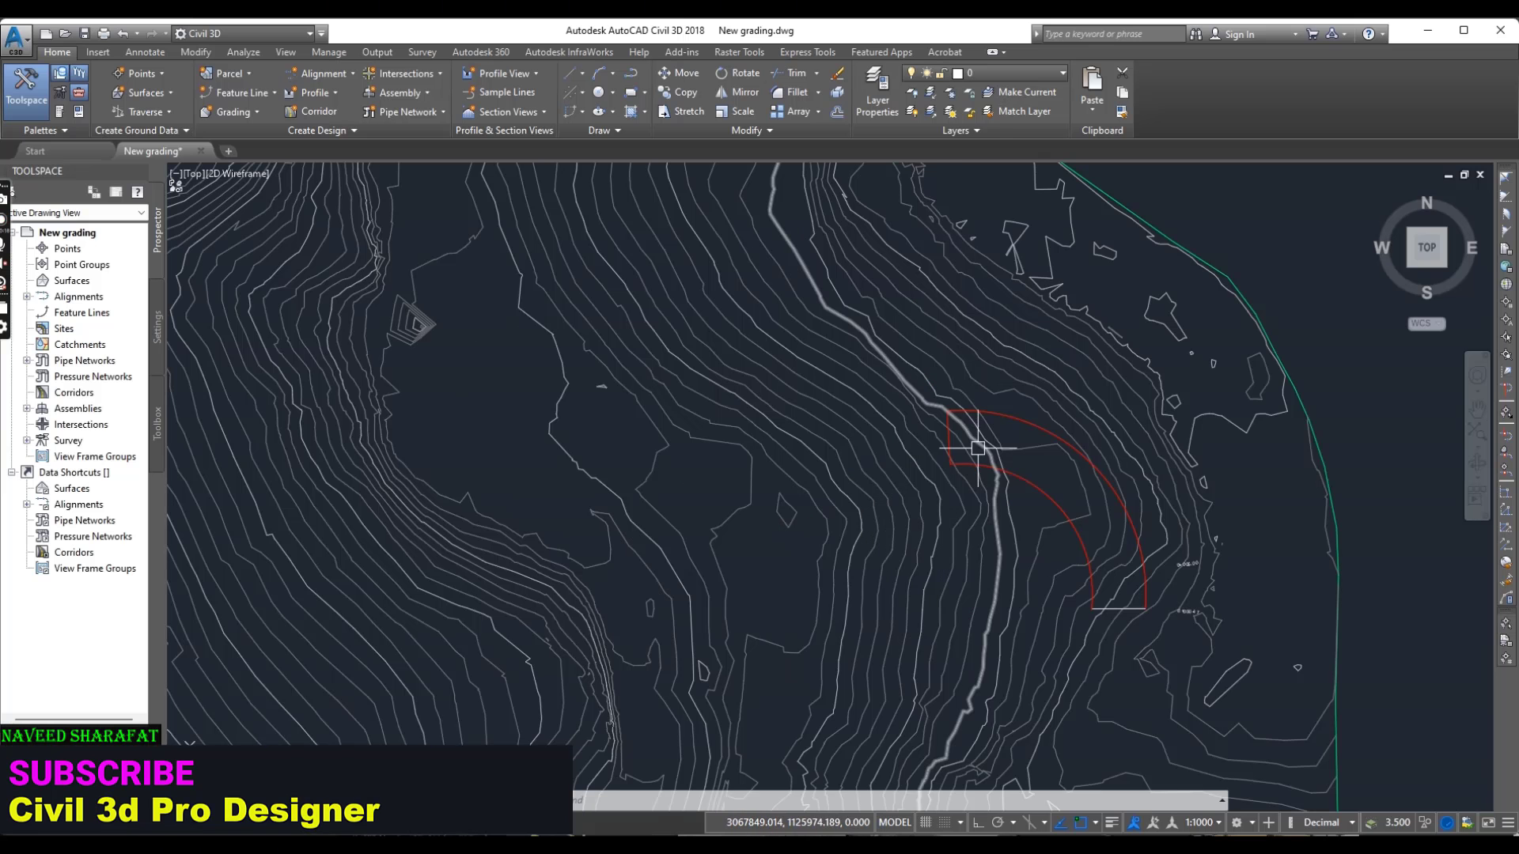
# Window-select the red arc-shaped grading outline, then zoom out to see the whole contour surface
pyautogui.scroll(-5, 981, 443)
pyautogui.scroll(6, 879, 457)
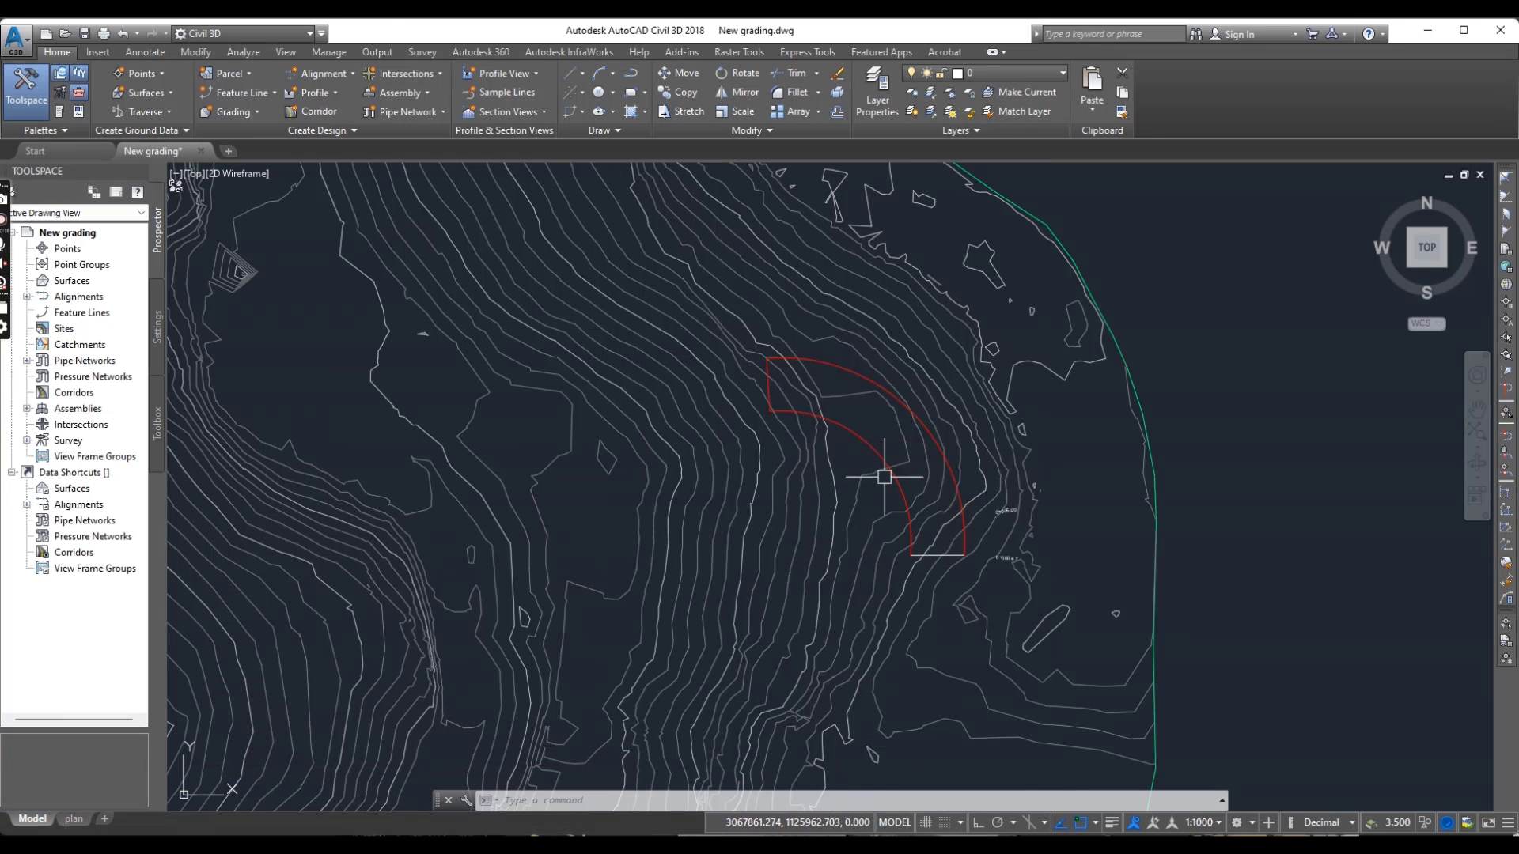
pyautogui.click(856, 437)
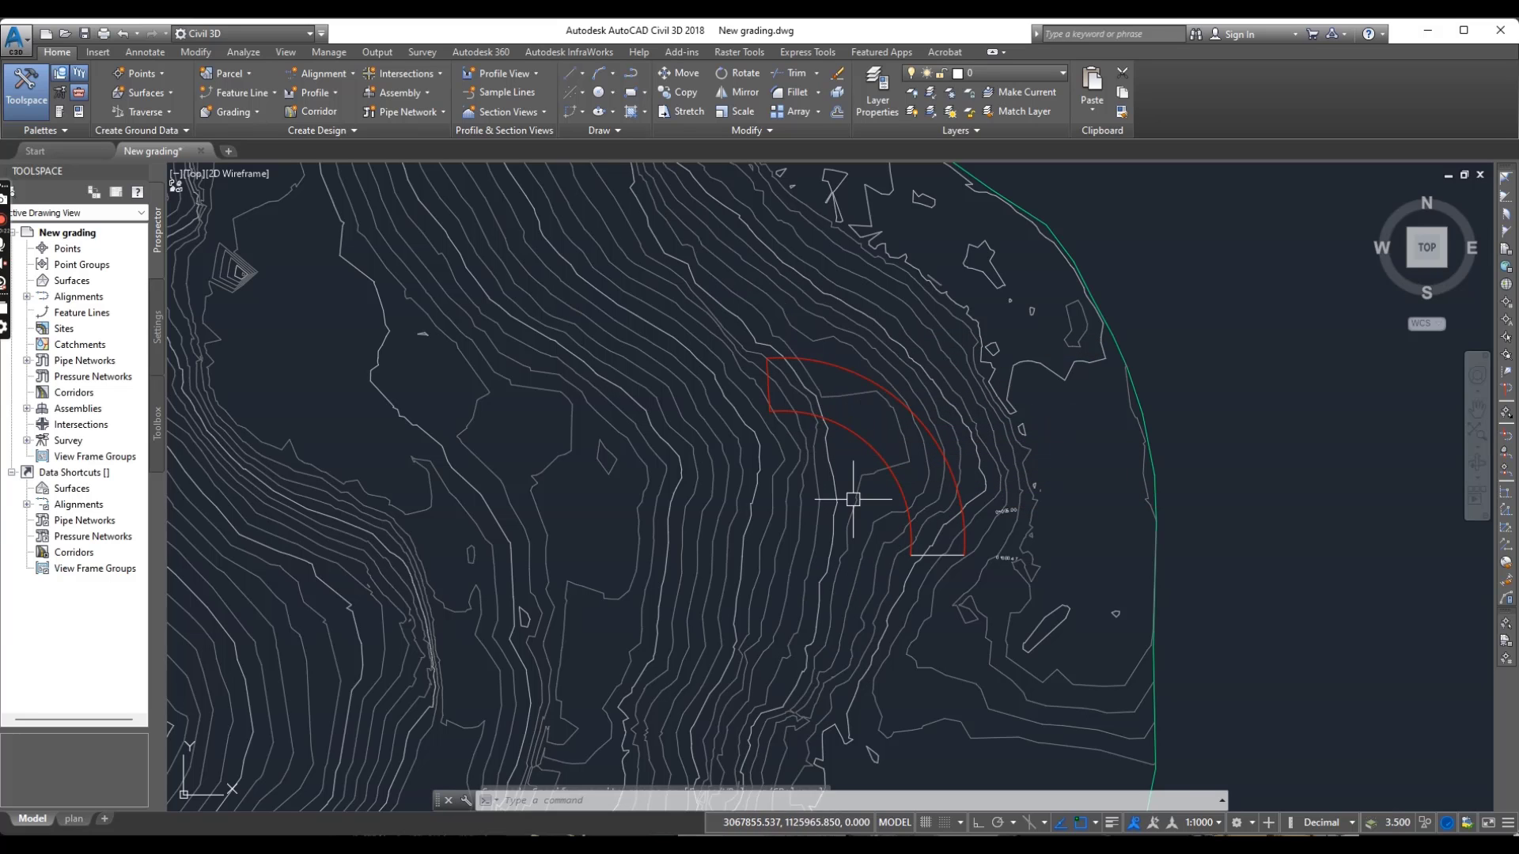
pyautogui.click(865, 447)
pyautogui.scroll(-7, 1218, 478)
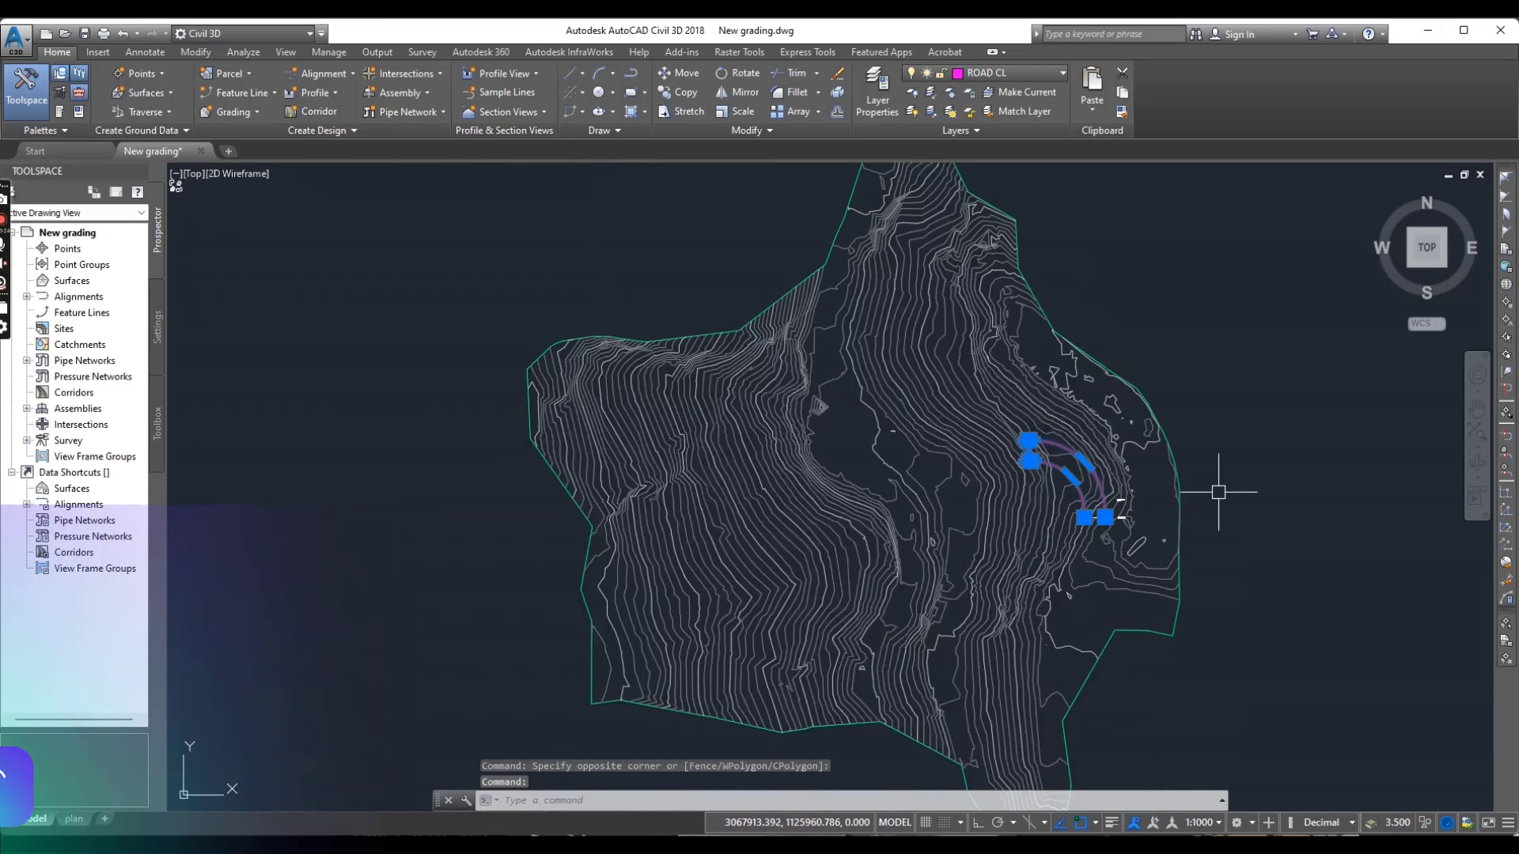
# Switch off the ROAD CL layer and recentre the view on the contours
pyautogui.click(969, 77)
pyautogui.click(916, 97)
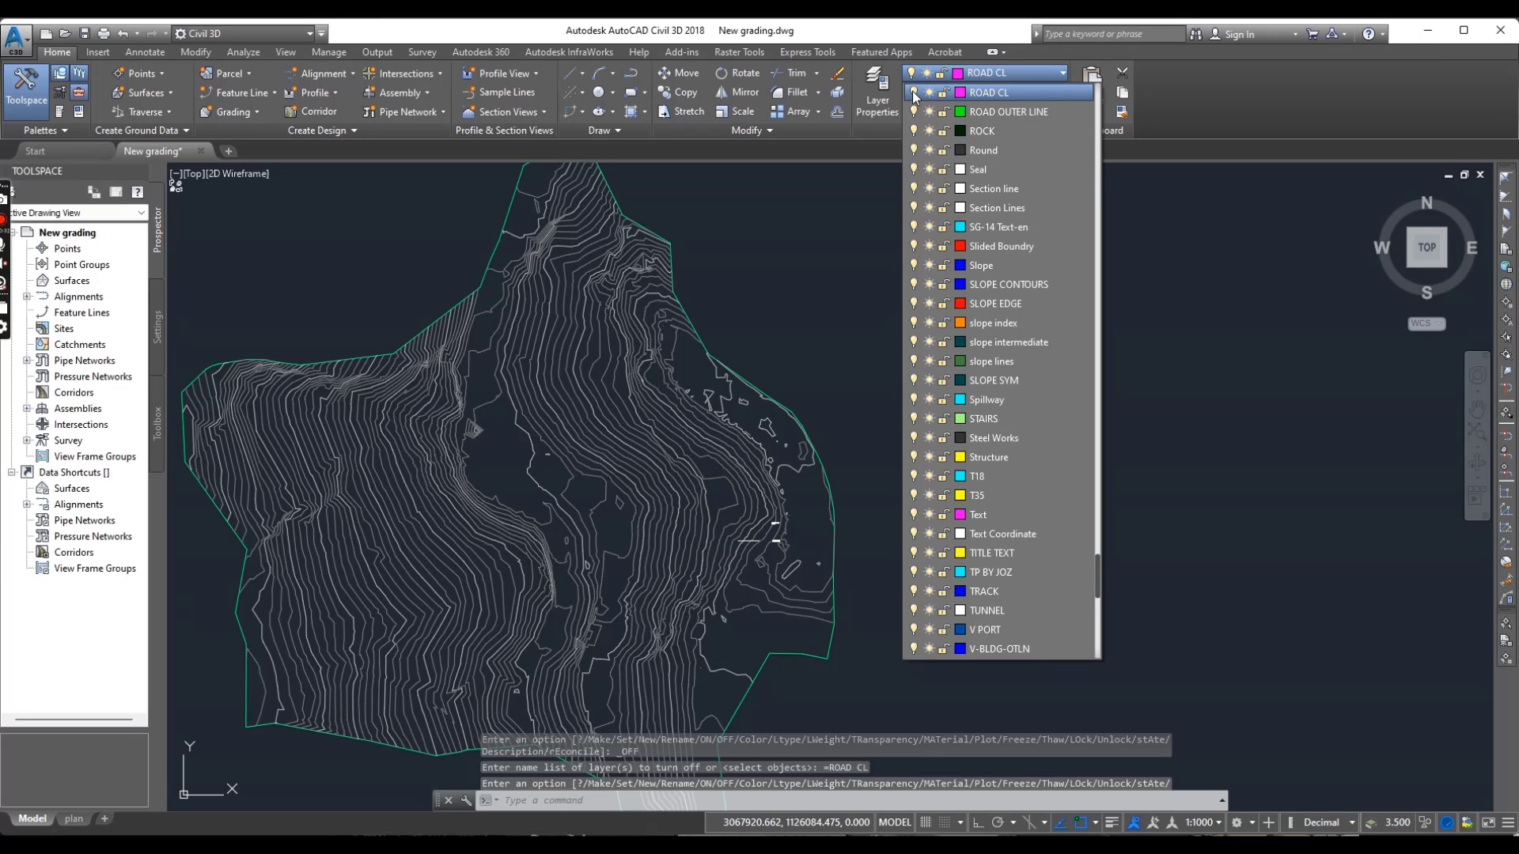
pyautogui.click(837, 287)
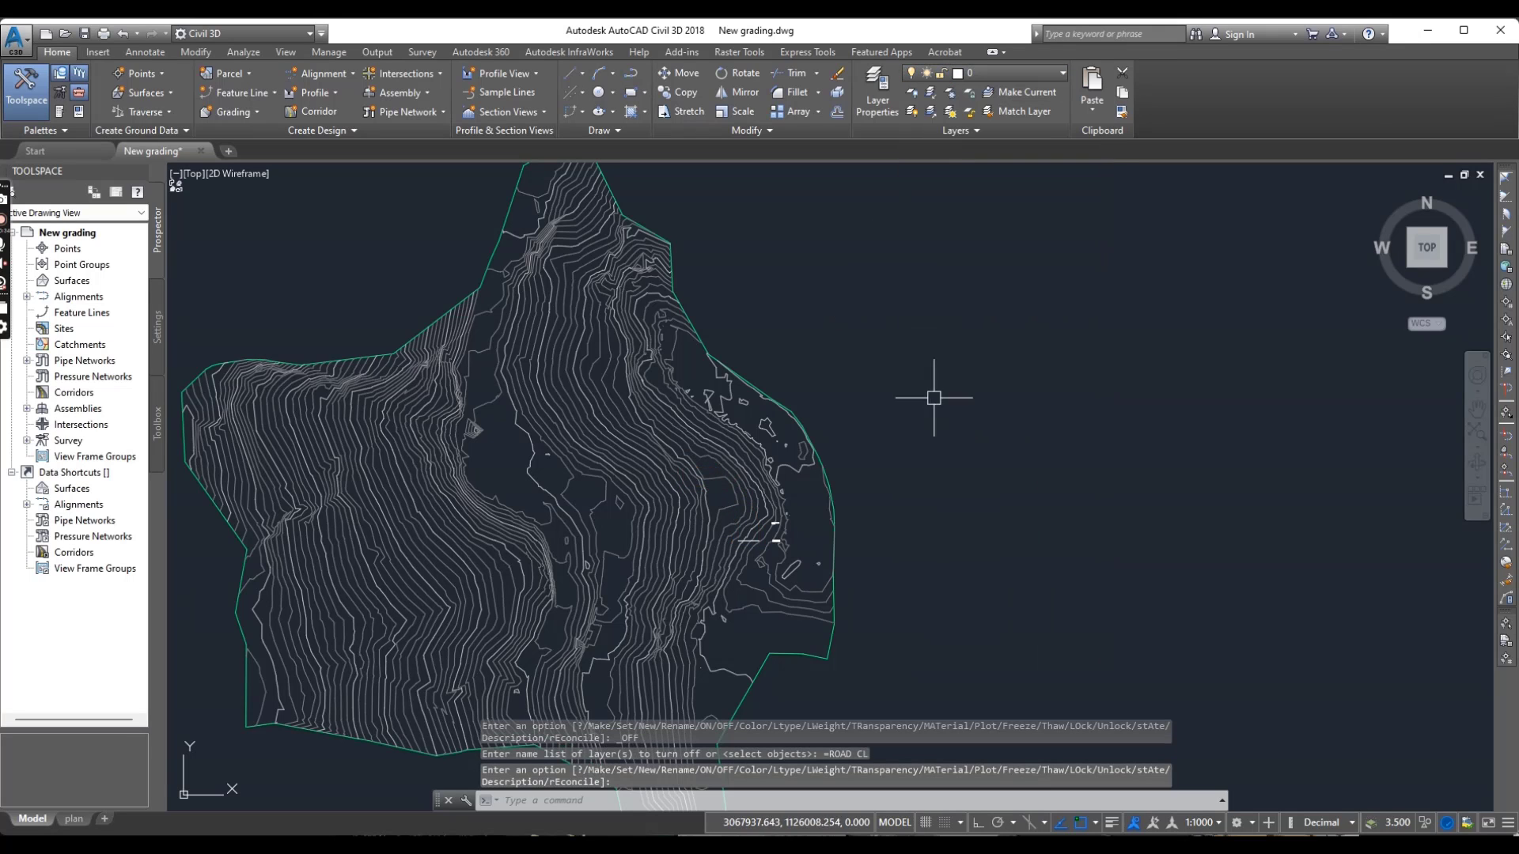
pyautogui.scroll(-3, 925, 412)
pyautogui.moveTo(745, 461); pyautogui.dragTo(847, 414, button='middle')
pyautogui.scroll(3, 949, 372)
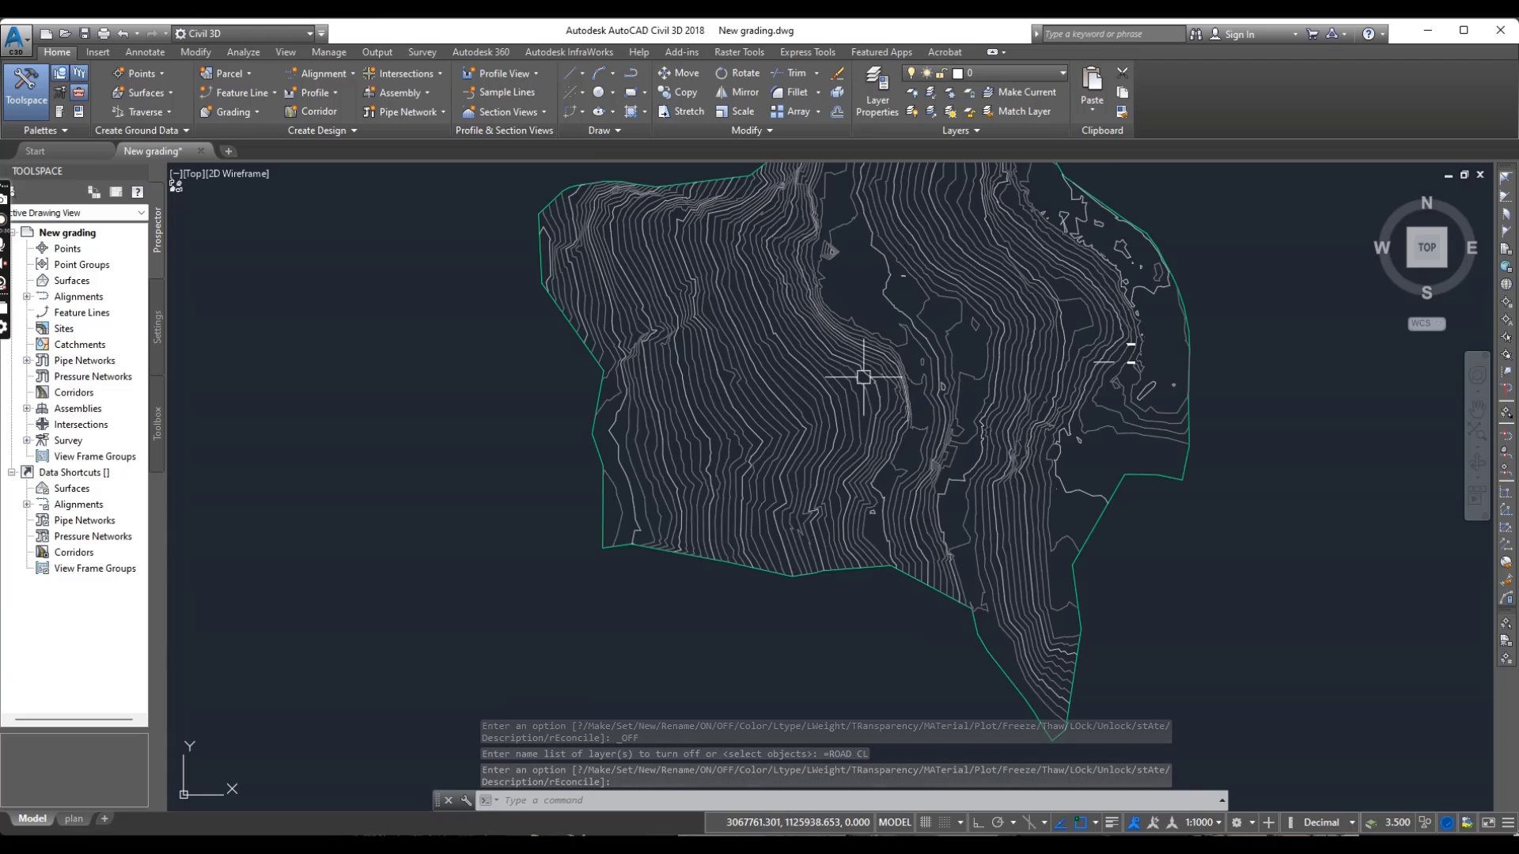
pyautogui.scroll(-3, 876, 379)
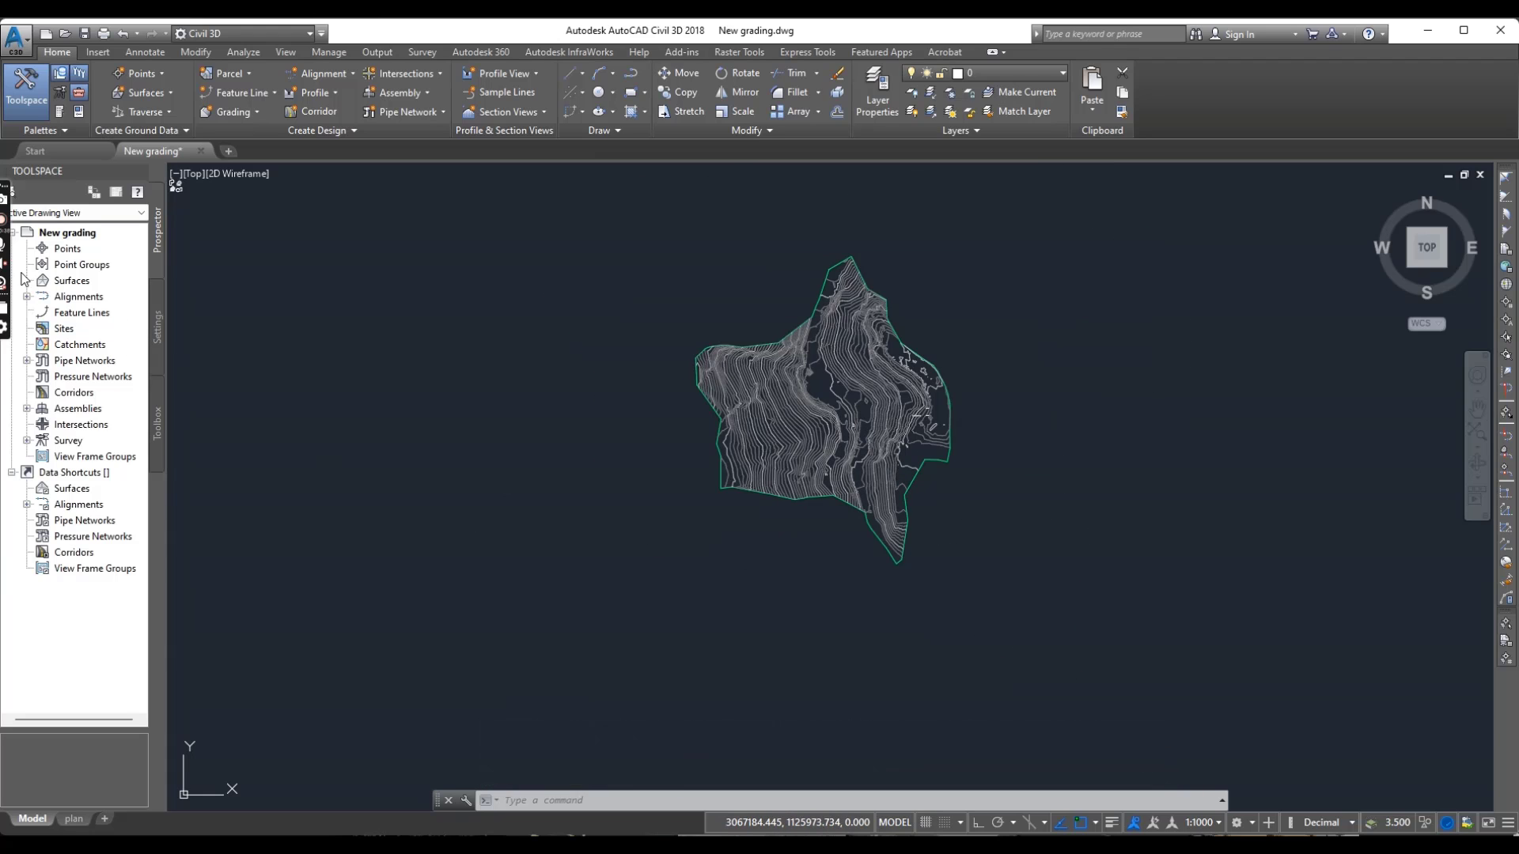
# Create a new TIN surface named Eg from the Prospector Surfaces node
pyautogui.rightClick(75, 286)
pyautogui.click(146, 290)
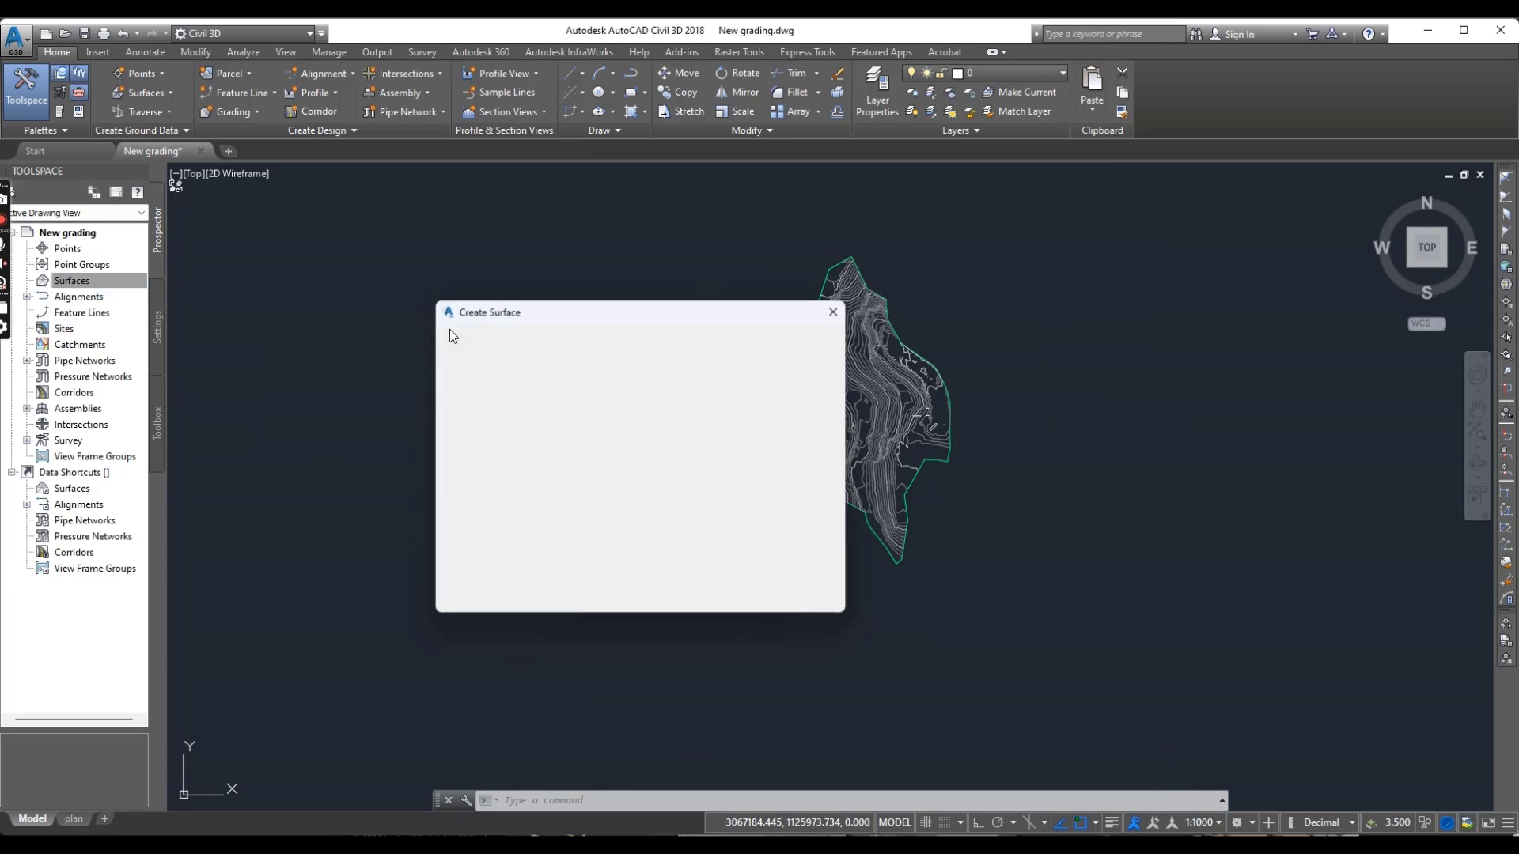
pyautogui.click(724, 411)
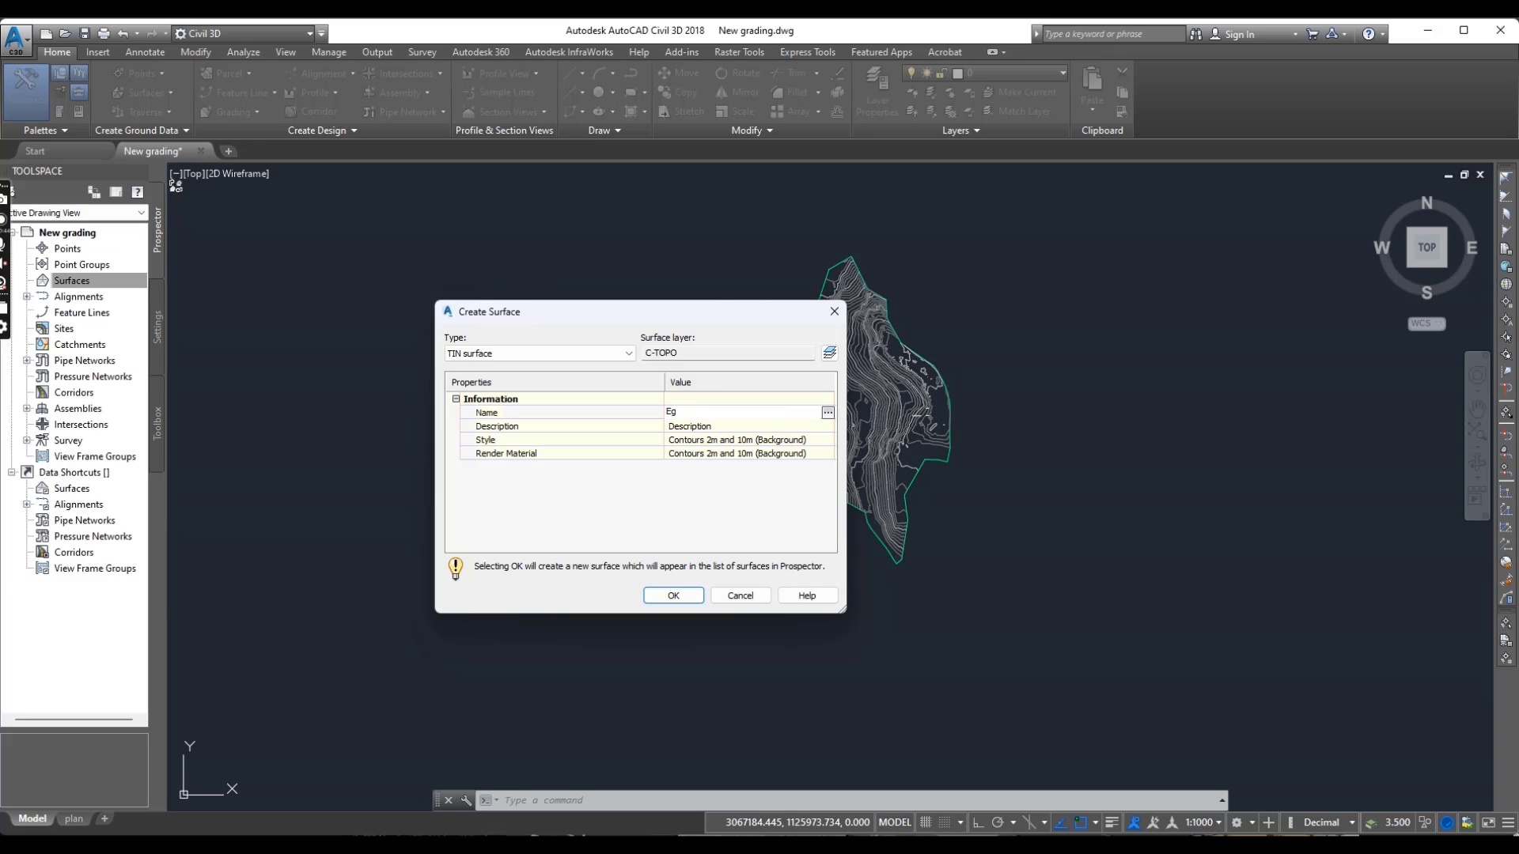
pyautogui.click(682, 596)
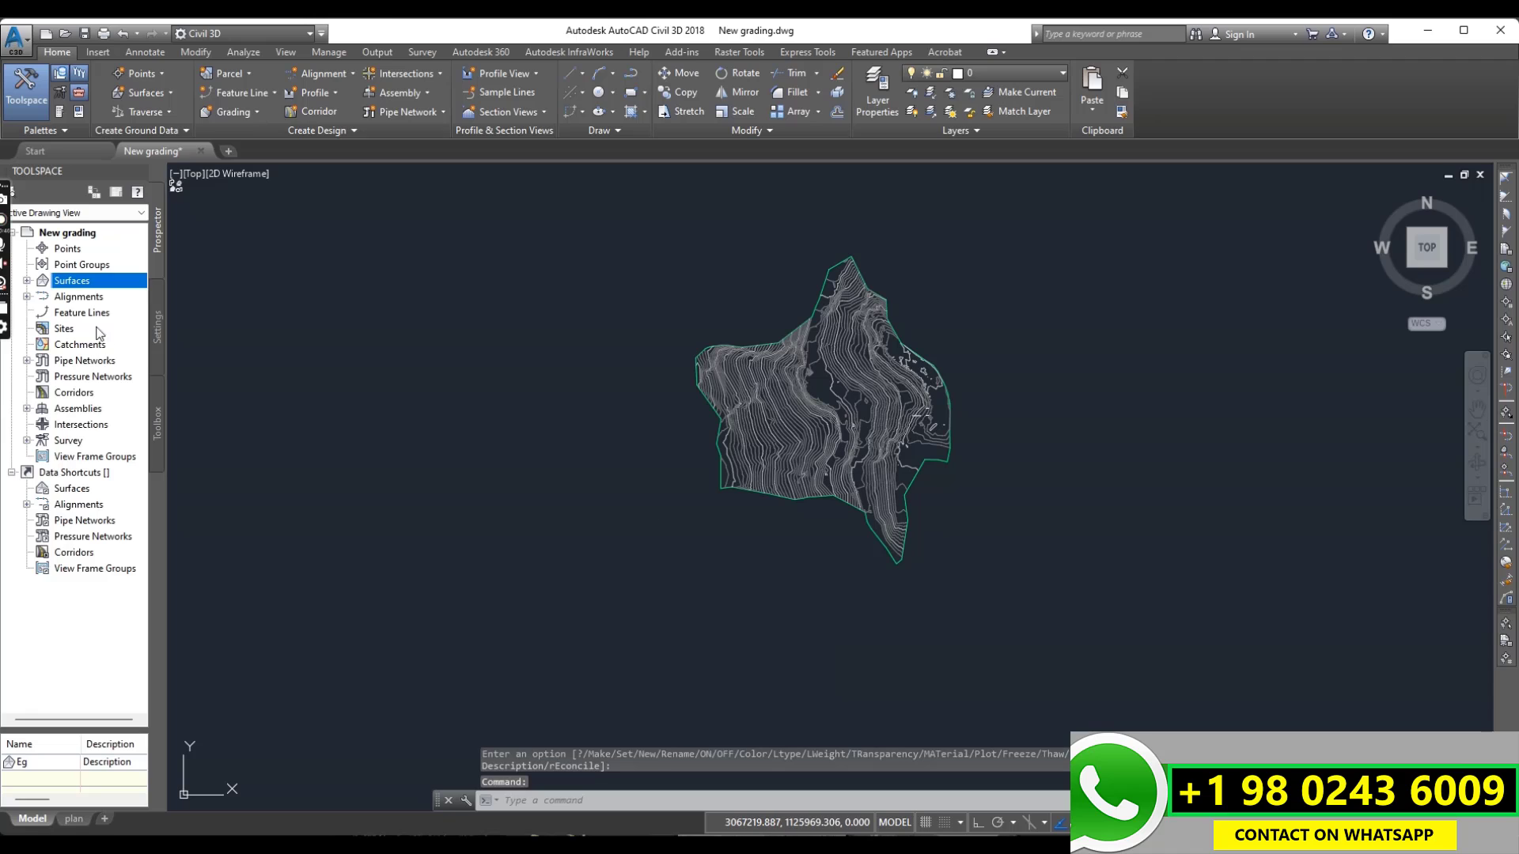
# Add all 125 drawn contour lines to Eg's Contours definition
pyautogui.click(27, 282)
pyautogui.click(42, 297)
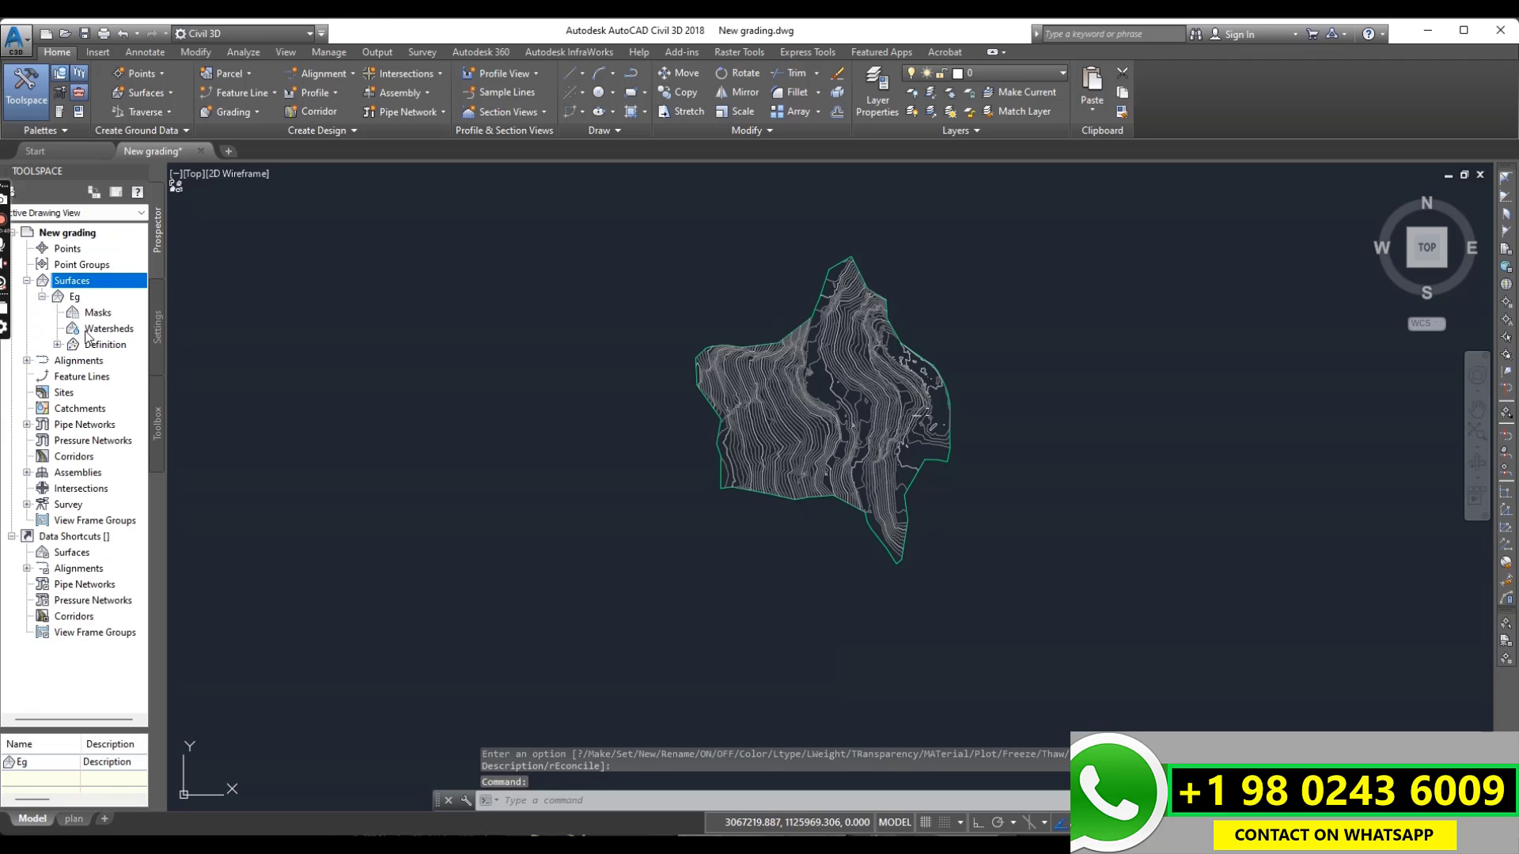
pyautogui.click(57, 345)
pyautogui.click(111, 378)
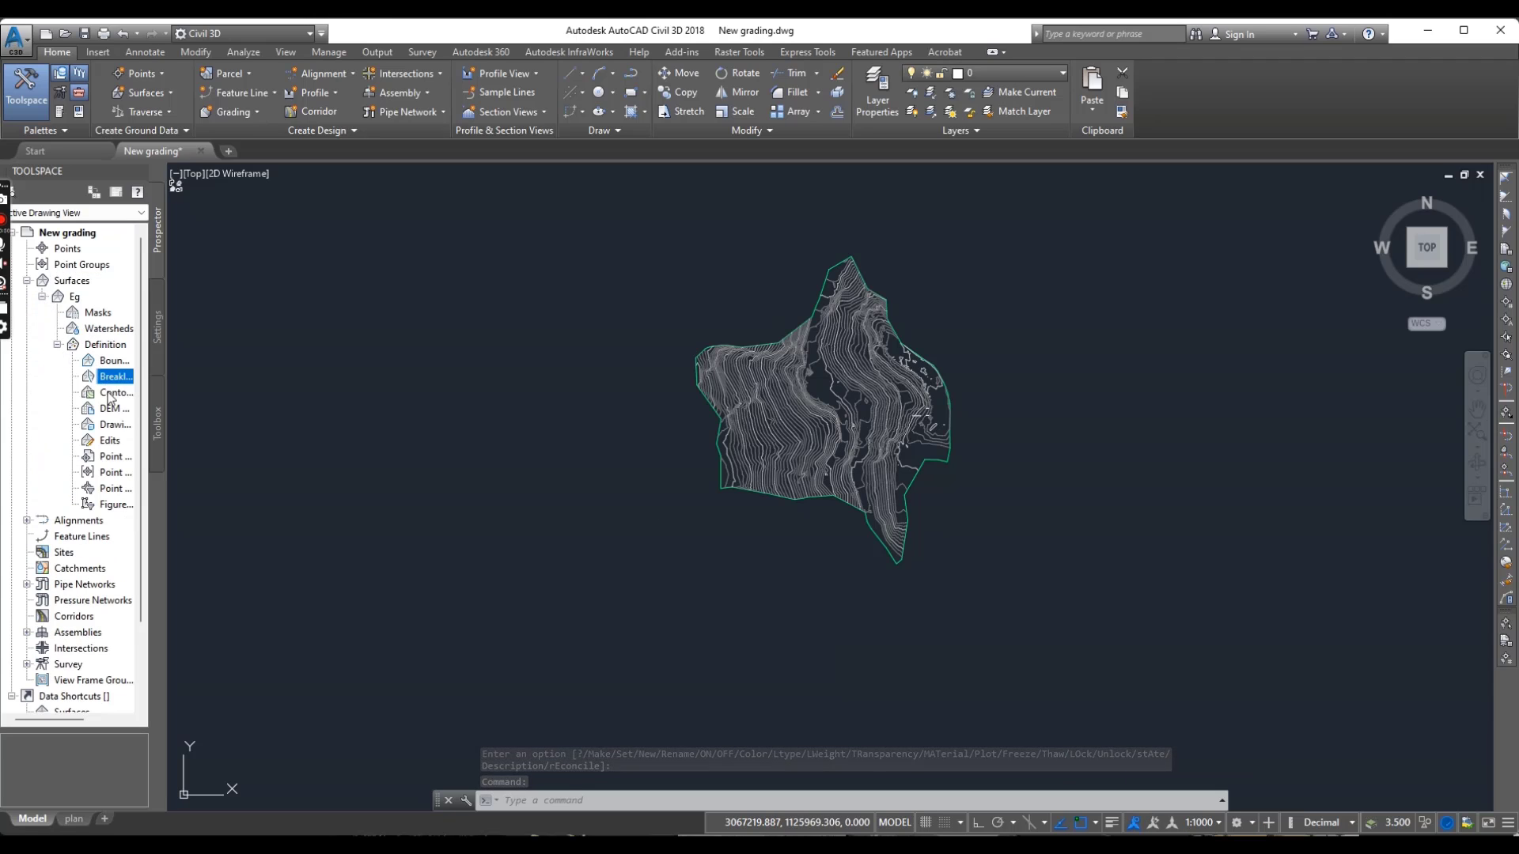
pyautogui.rightClick(110, 400)
pyautogui.click(149, 401)
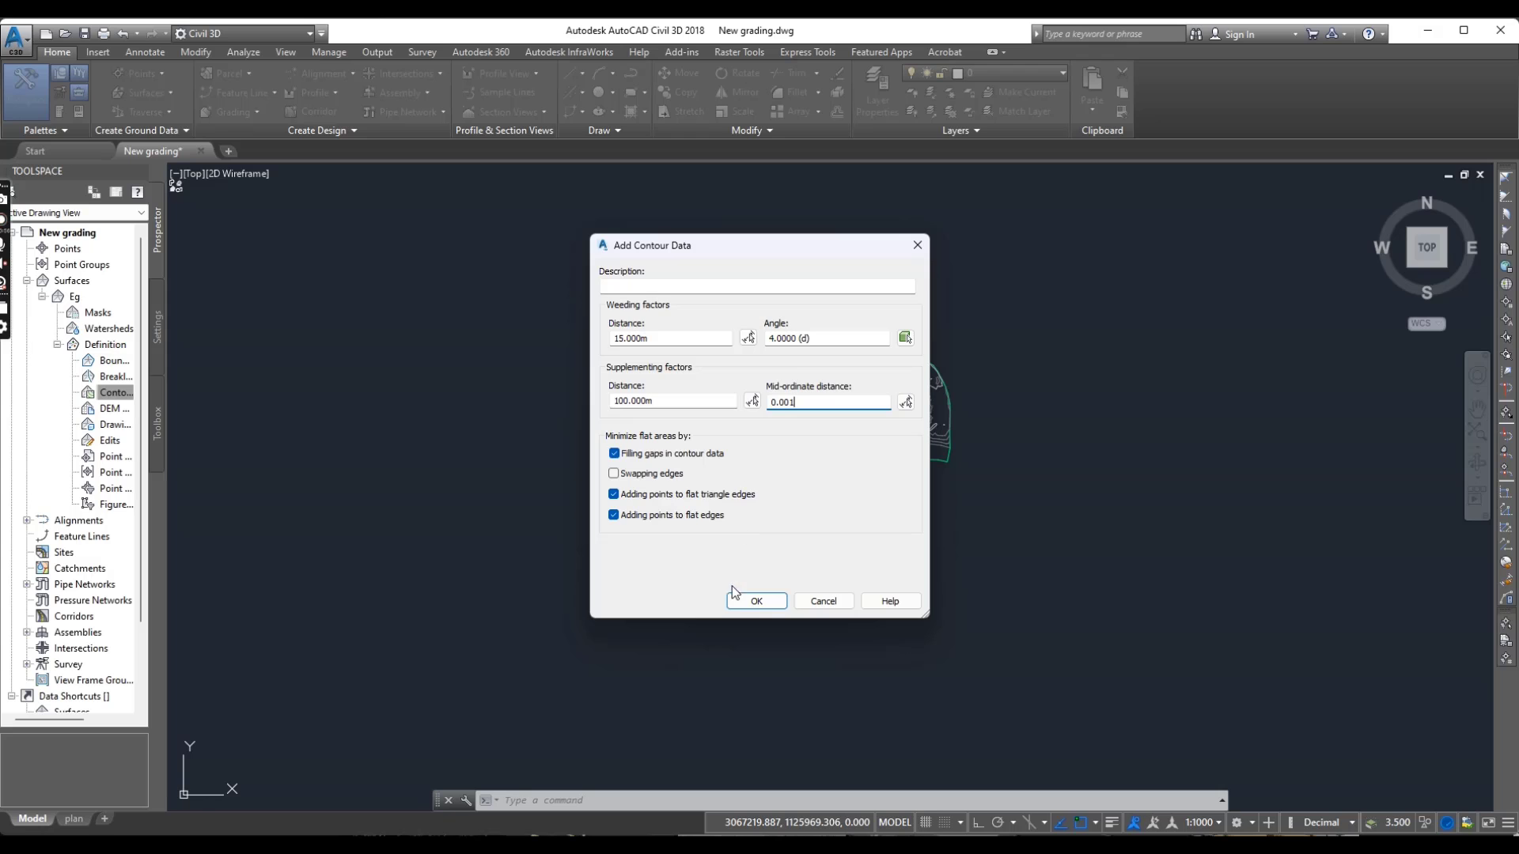
pyautogui.click(756, 602)
pyautogui.click(1000, 229)
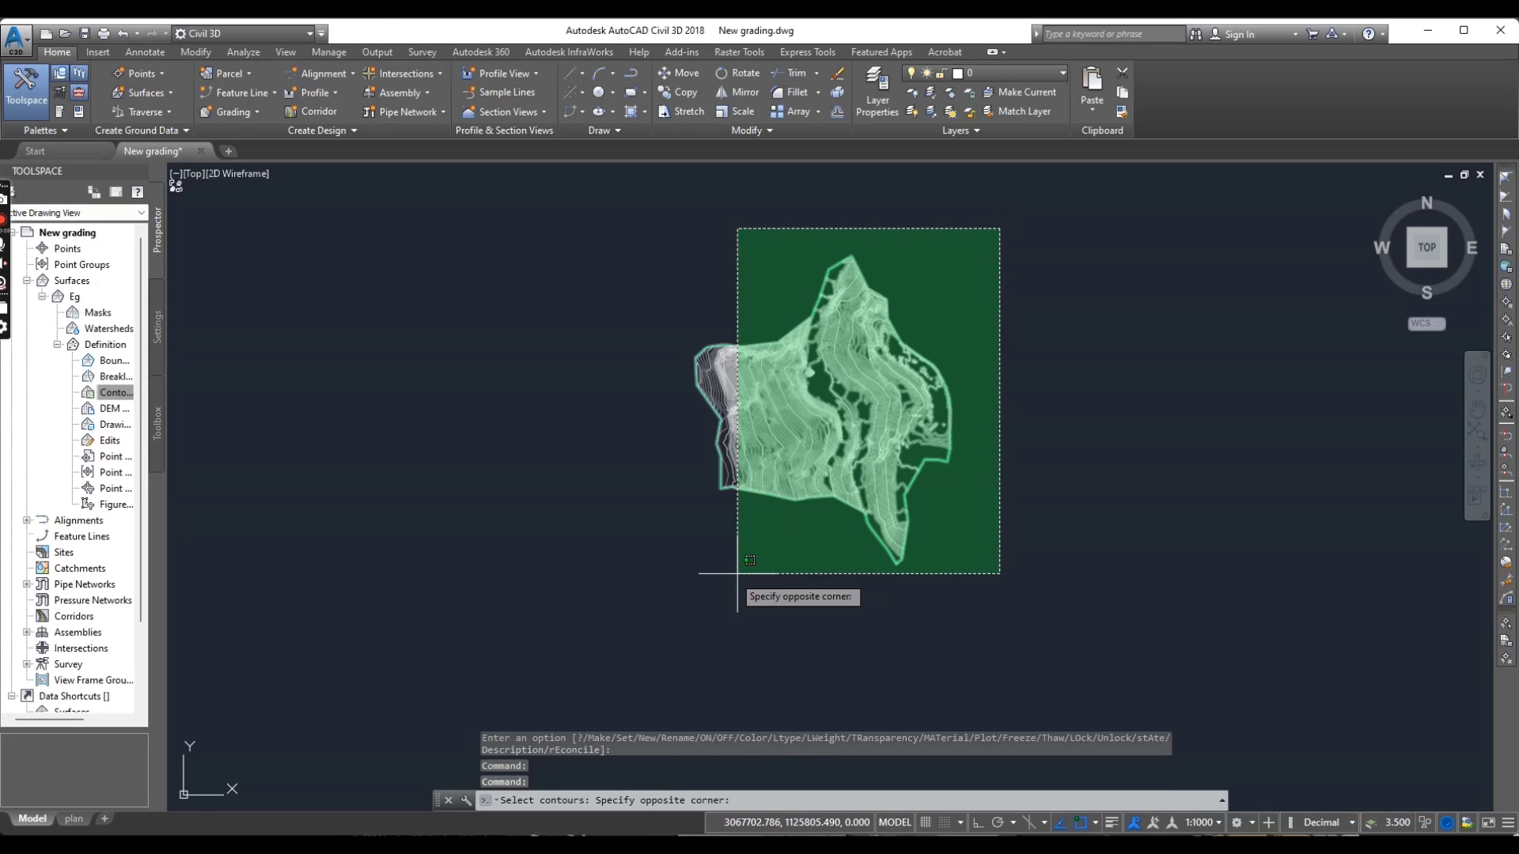
pyautogui.click(661, 595)
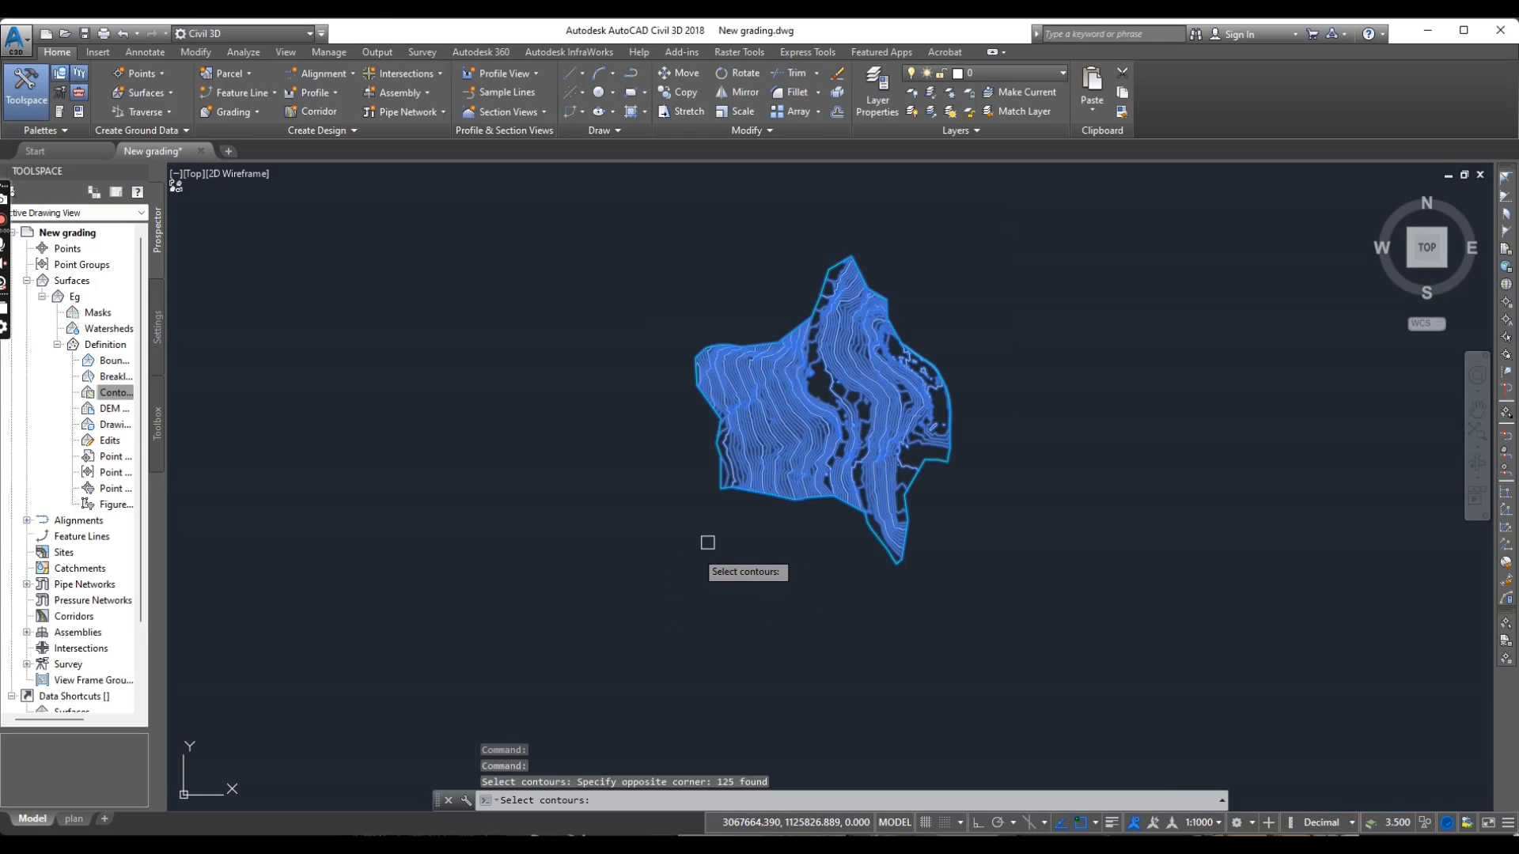
pyautogui.press('Return')
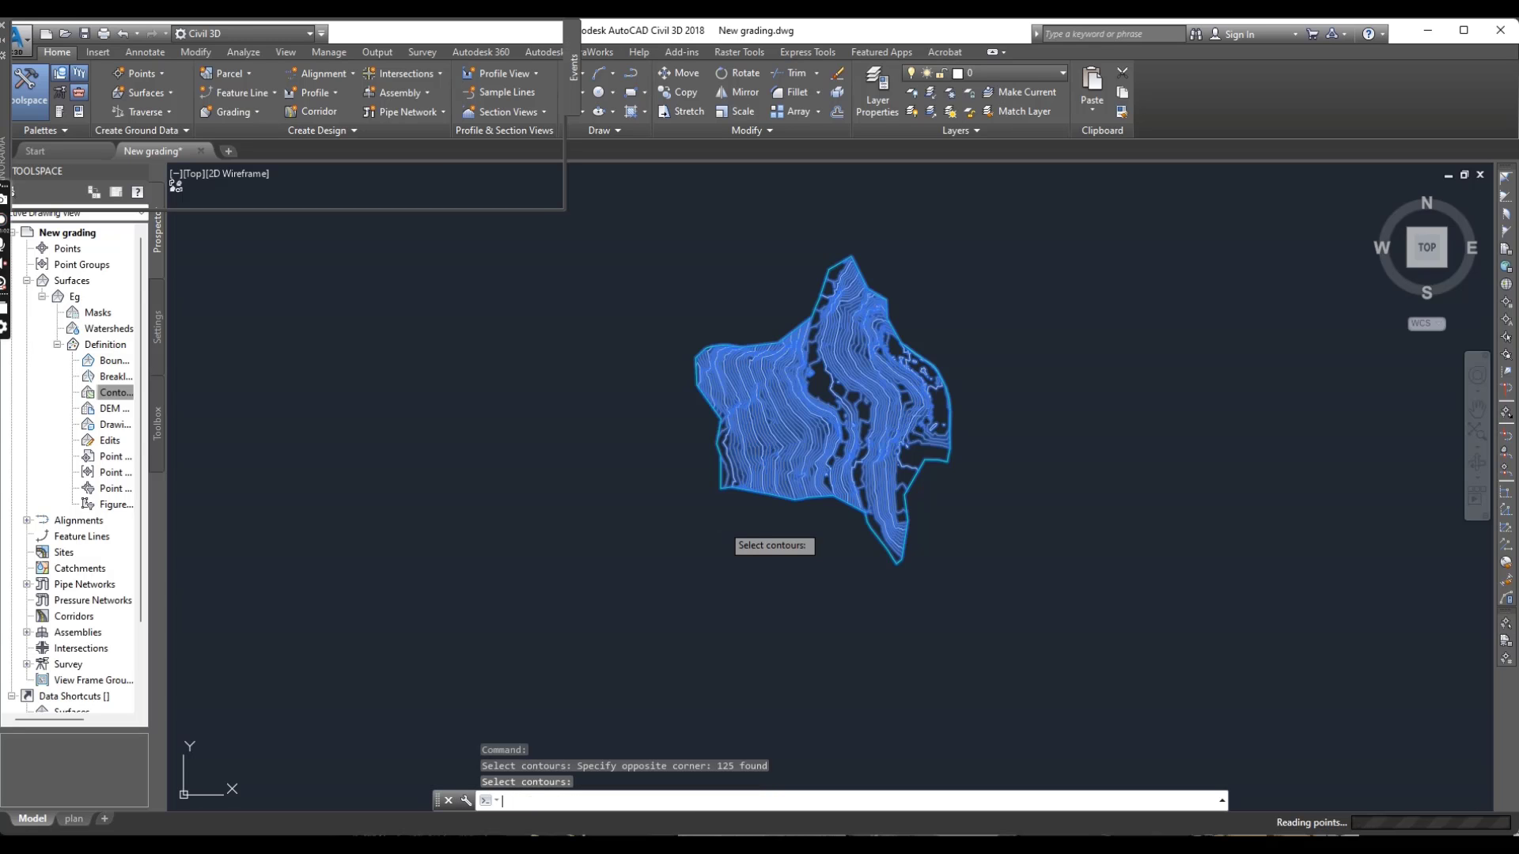
# Delete the stray outer boundary line from the contour data
pyautogui.click(531, 32)
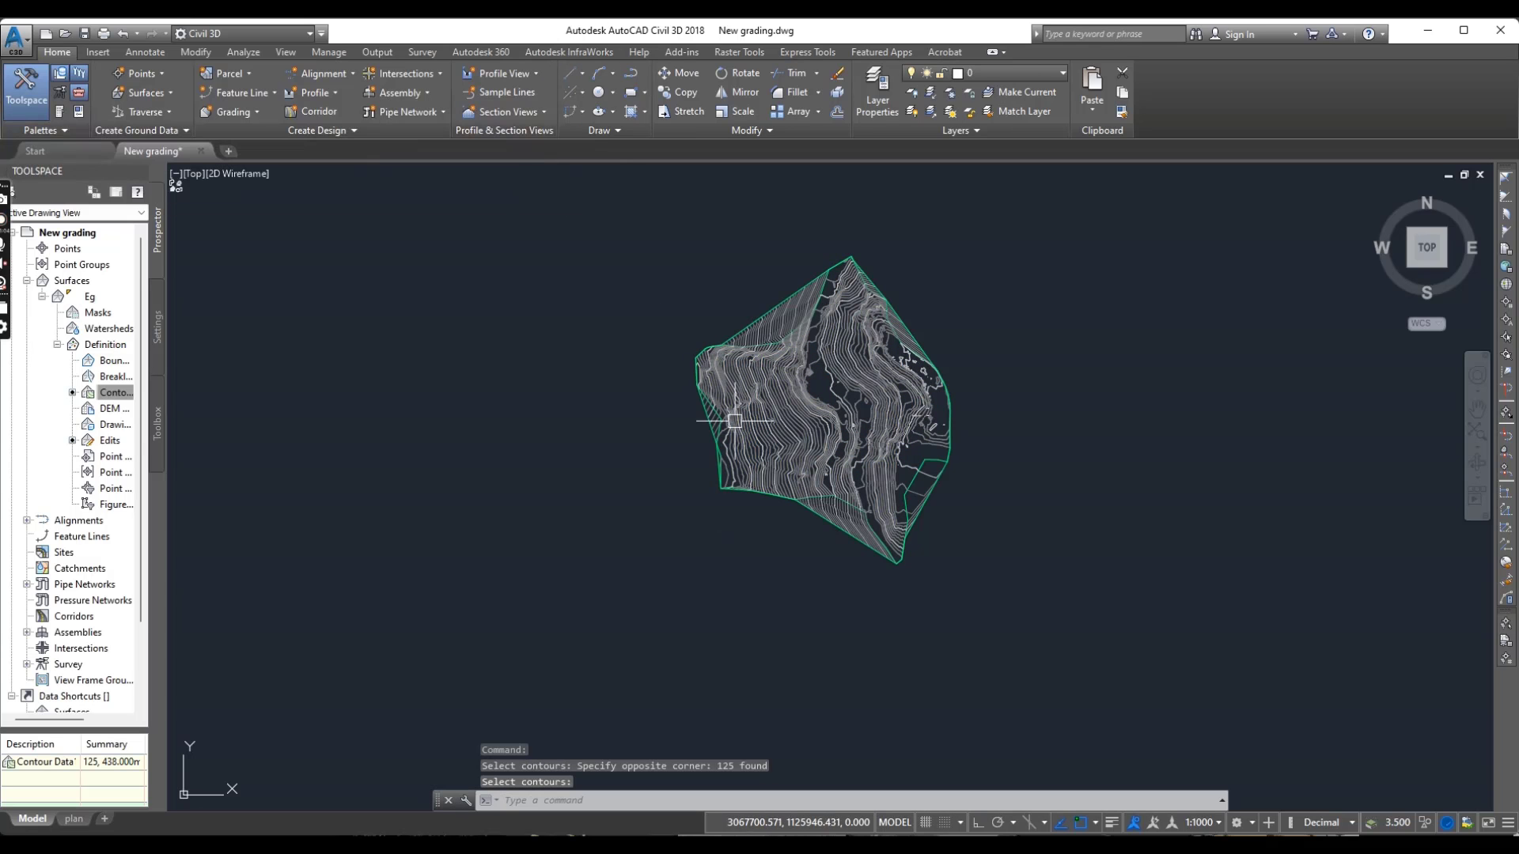
pyautogui.scroll(4, 969, 495)
pyautogui.scroll(3, 931, 468)
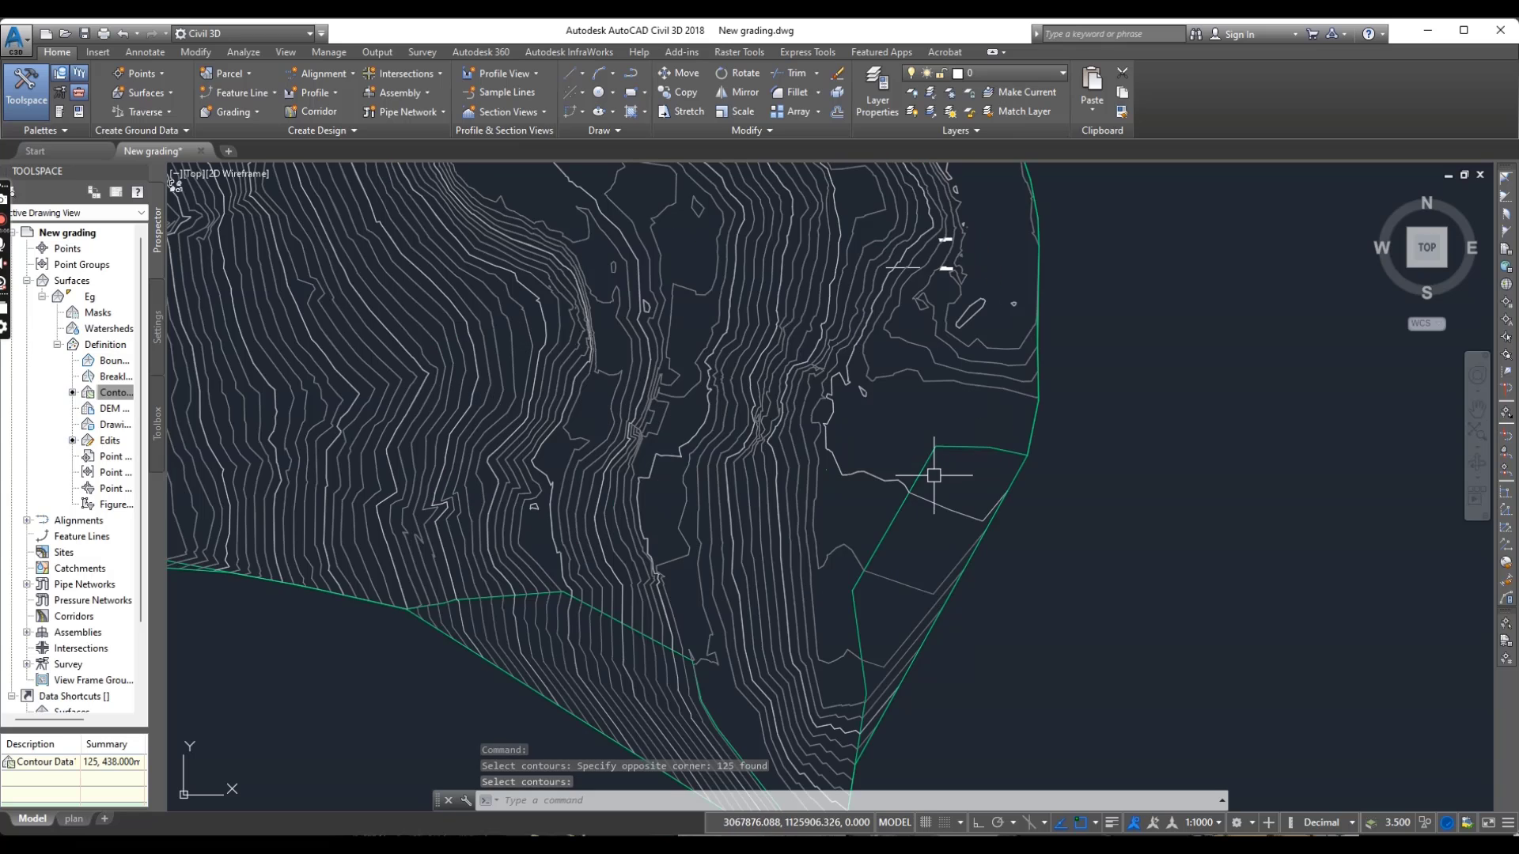
pyautogui.click(990, 488)
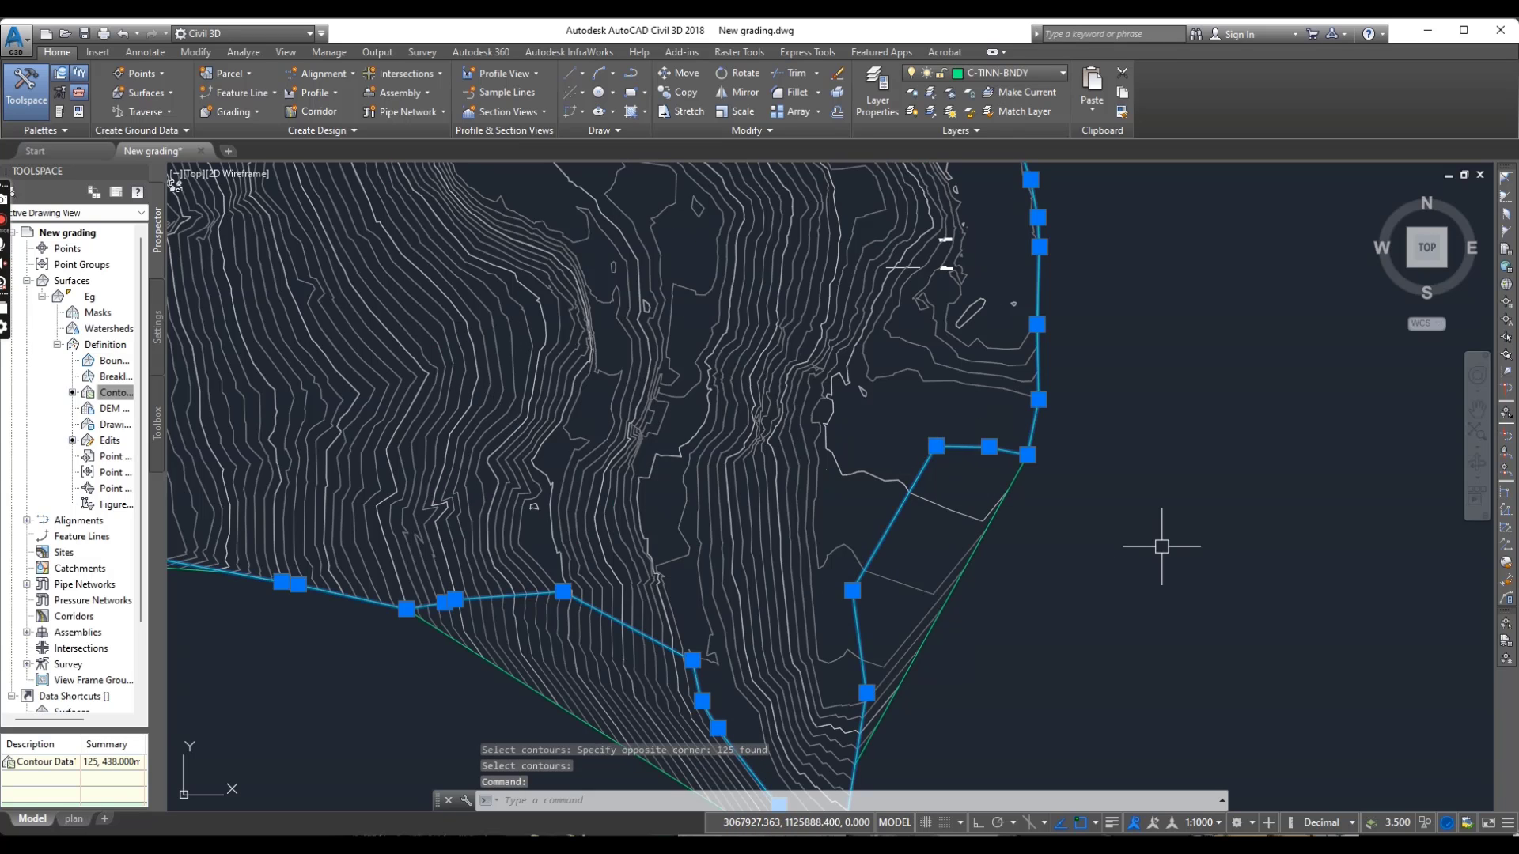
pyautogui.press('Delete')
# Rebuild the Eg surface so it uses the remaining 124 contours
pyautogui.scroll(-4, 830, 491)
pyautogui.click(605, 538)
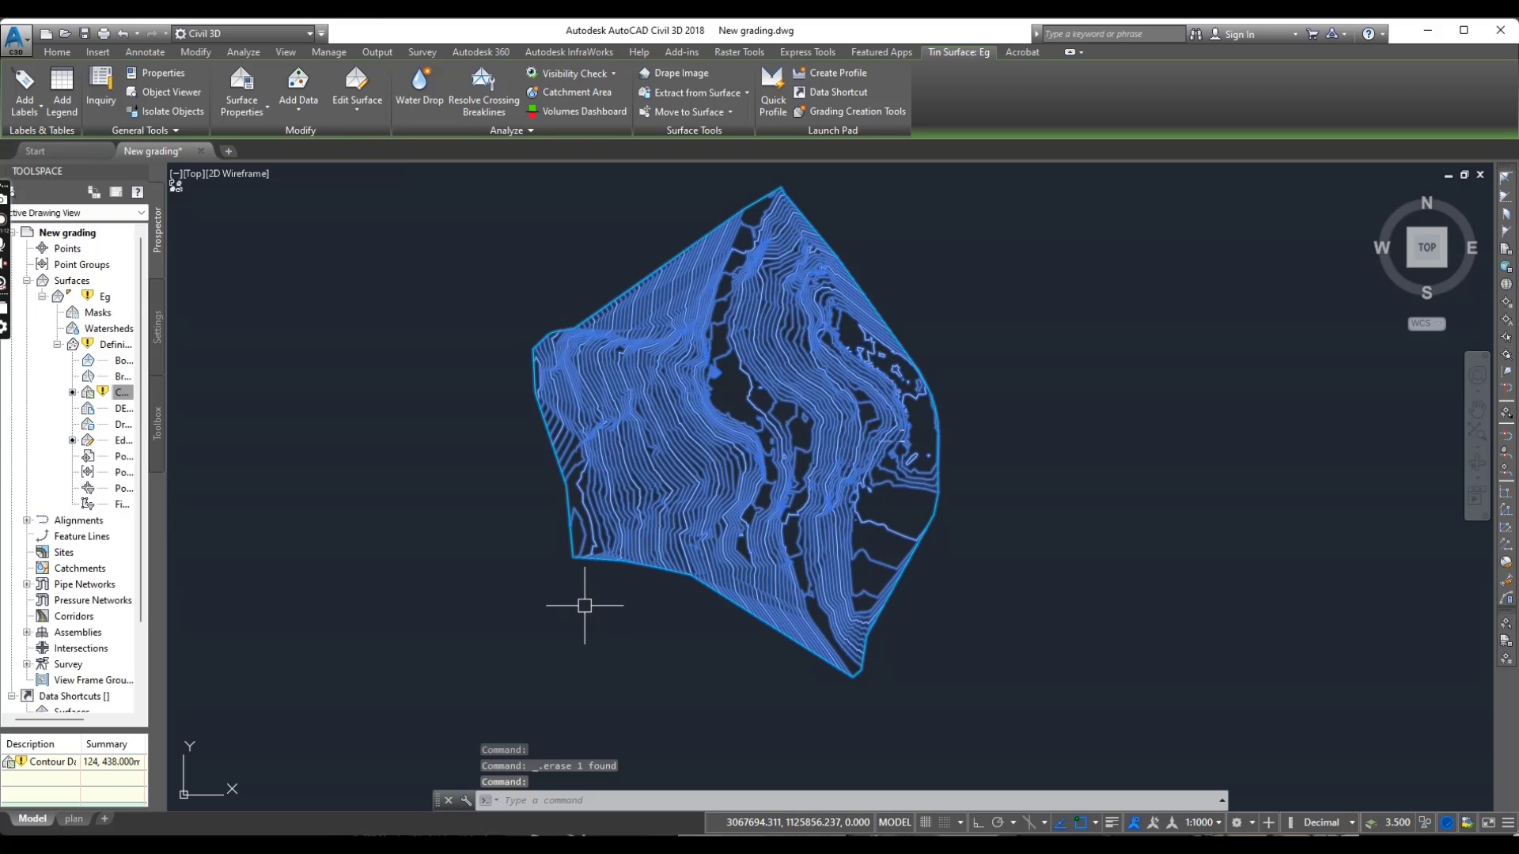
pyautogui.press('Escape')
pyautogui.press('Escape')
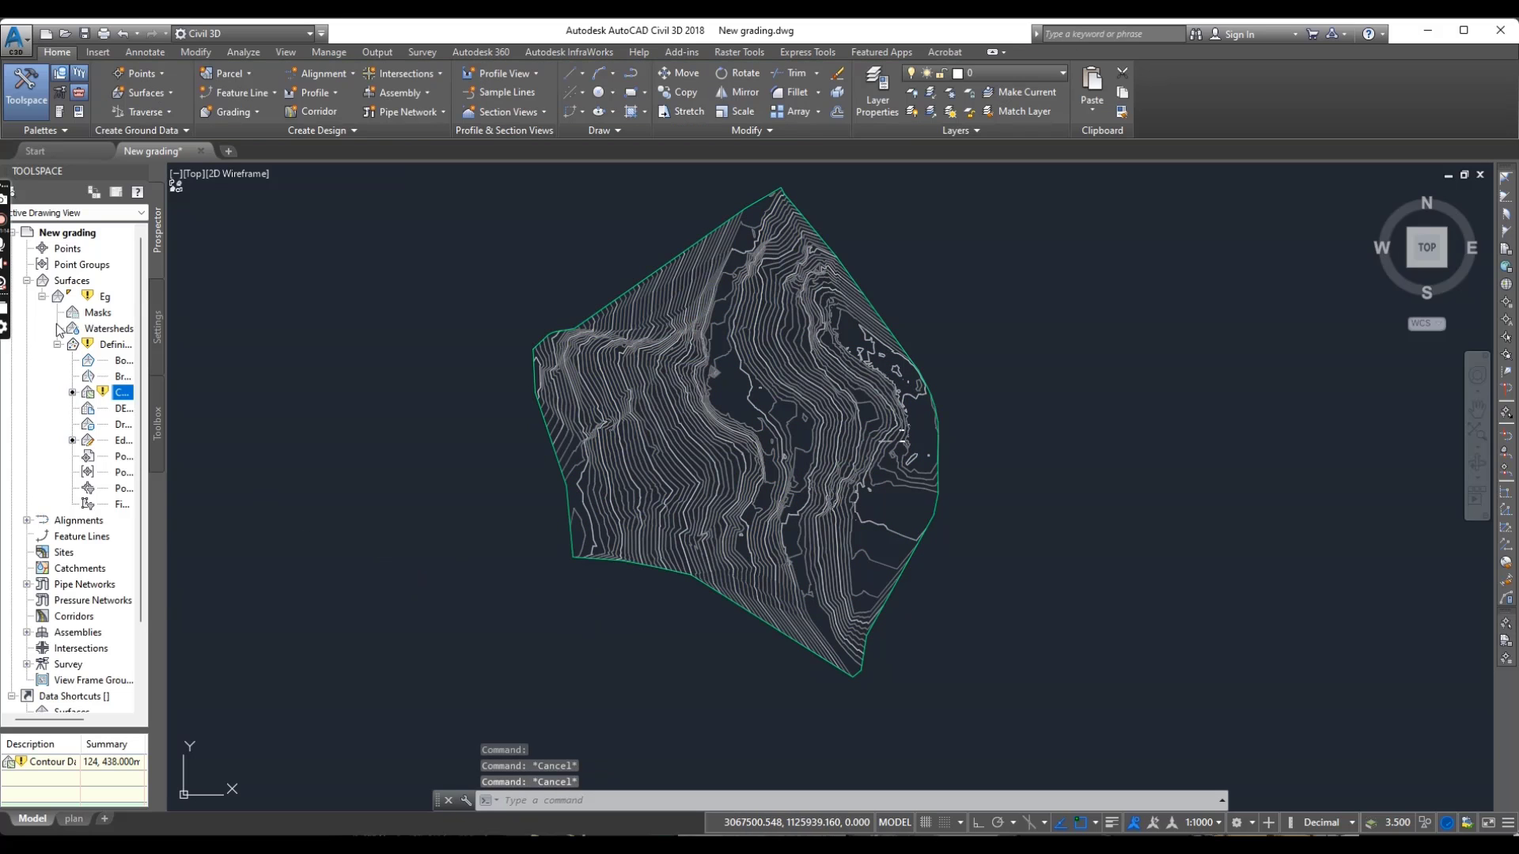
pyautogui.rightClick(106, 297)
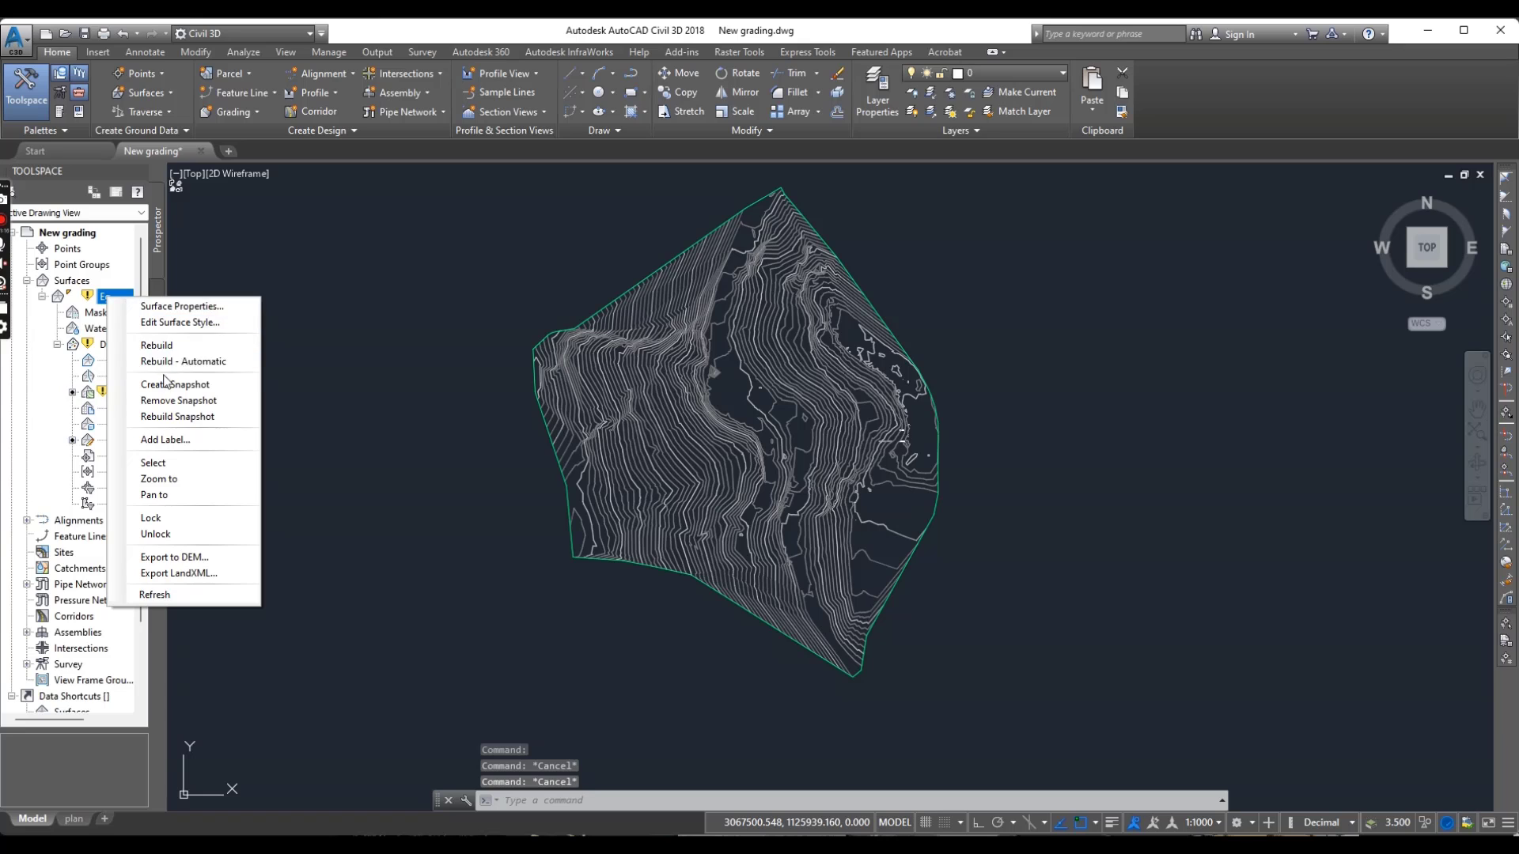
pyautogui.click(166, 345)
# Turn the ROAD CL layer back on in the Layer list to show the red road outline
pyautogui.moveTo(787, 497); pyautogui.dragTo(888, 492, button='middle')
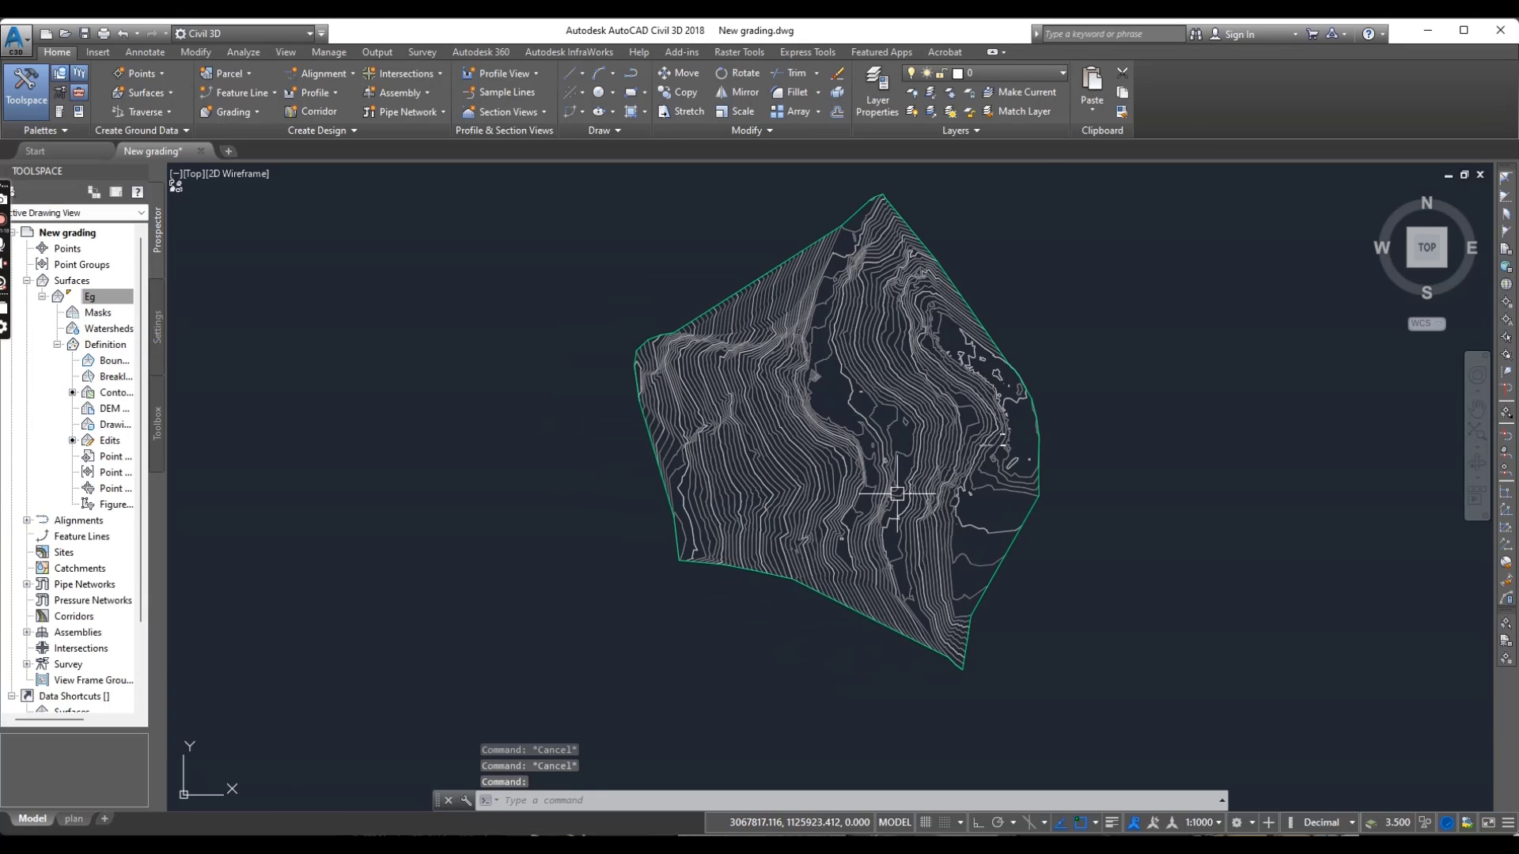
pyautogui.click(1019, 74)
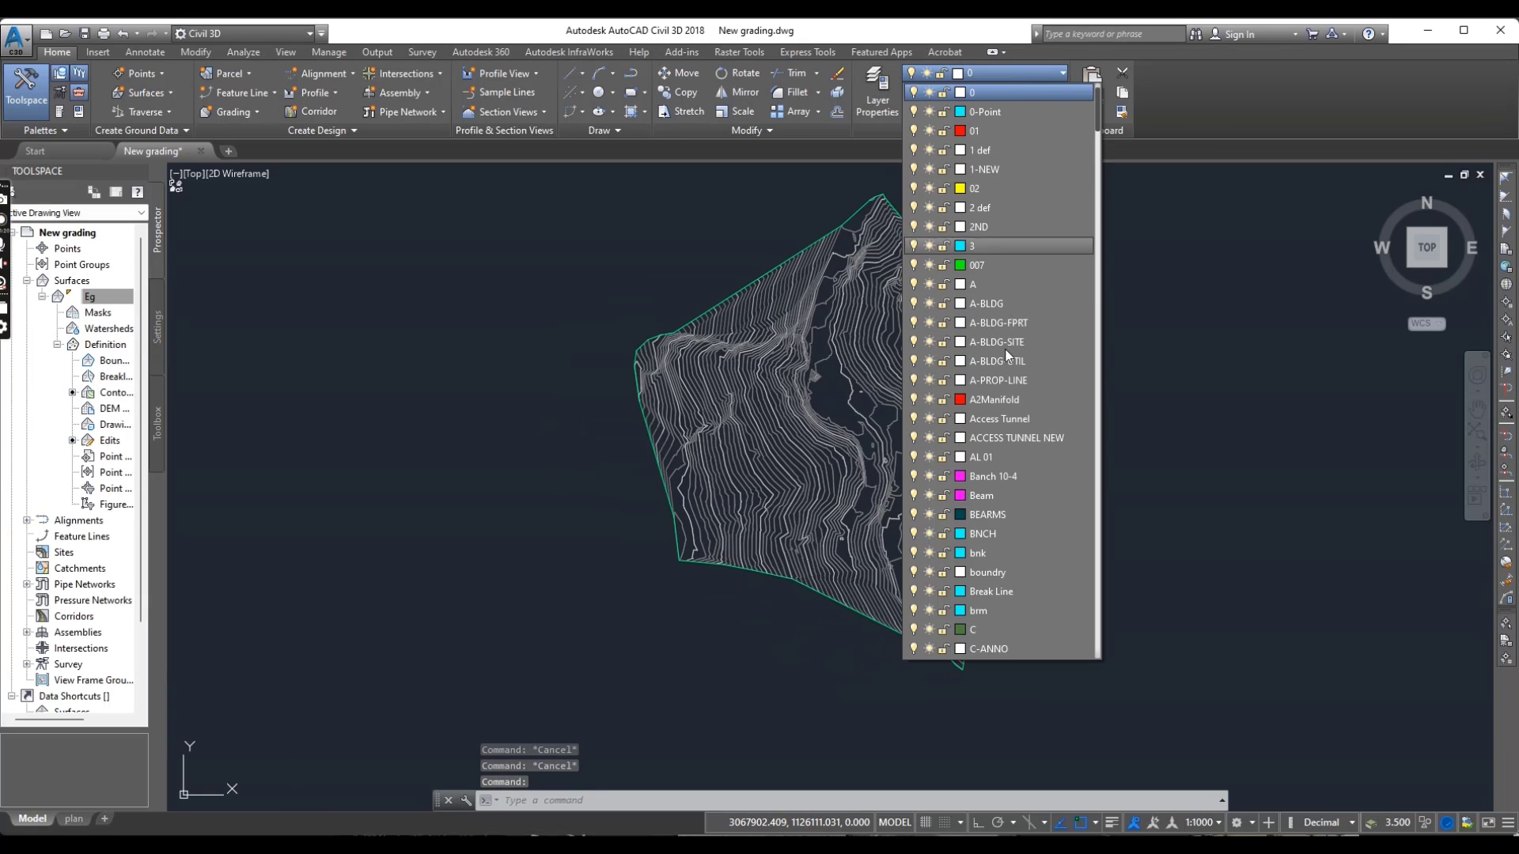
pyautogui.scroll(-15, 981, 497)
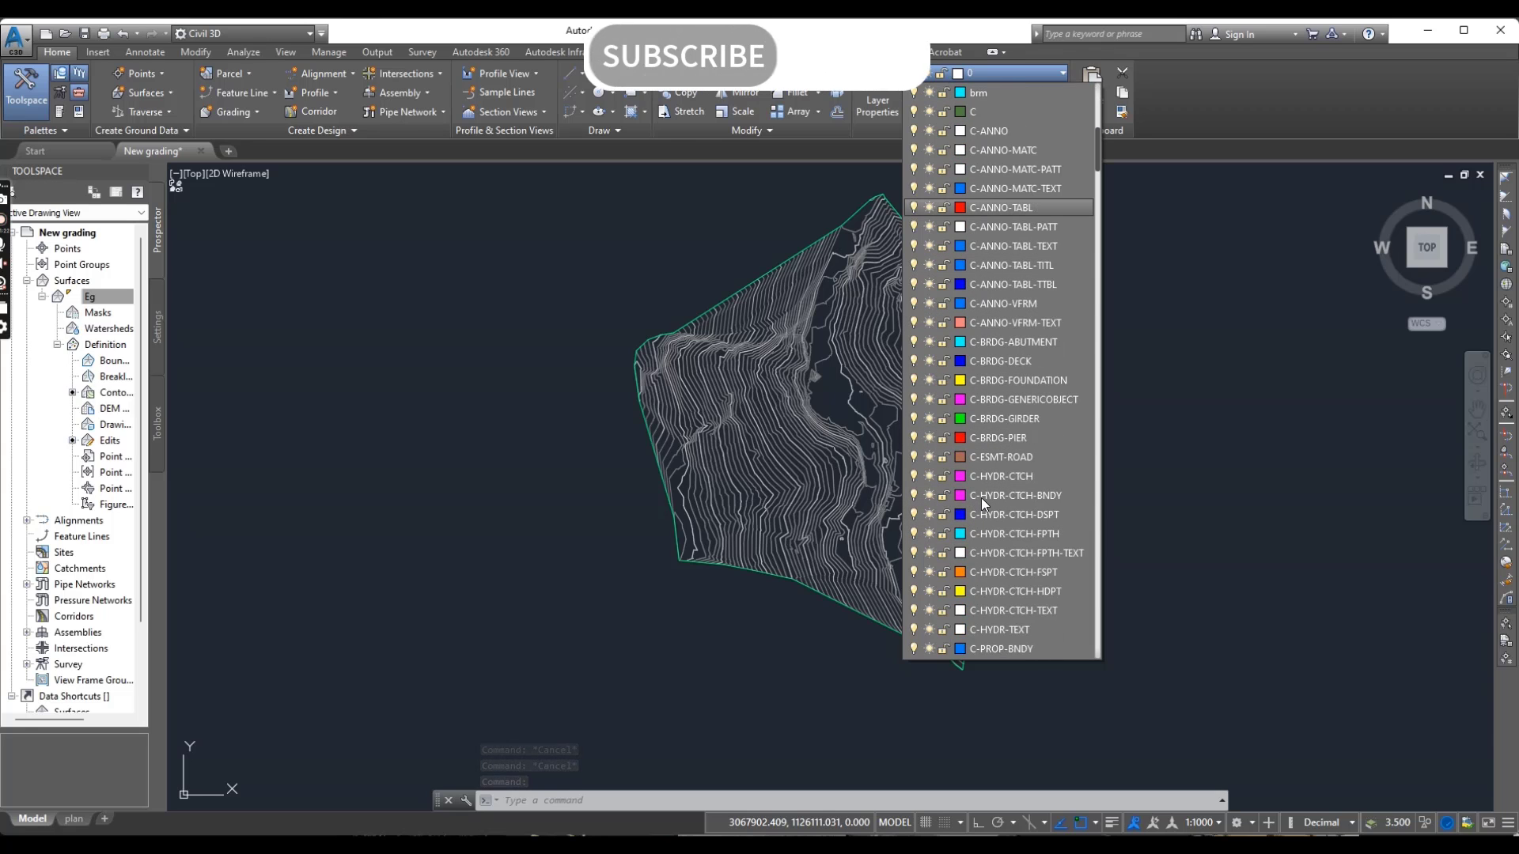
pyautogui.scroll(-15, 981, 497)
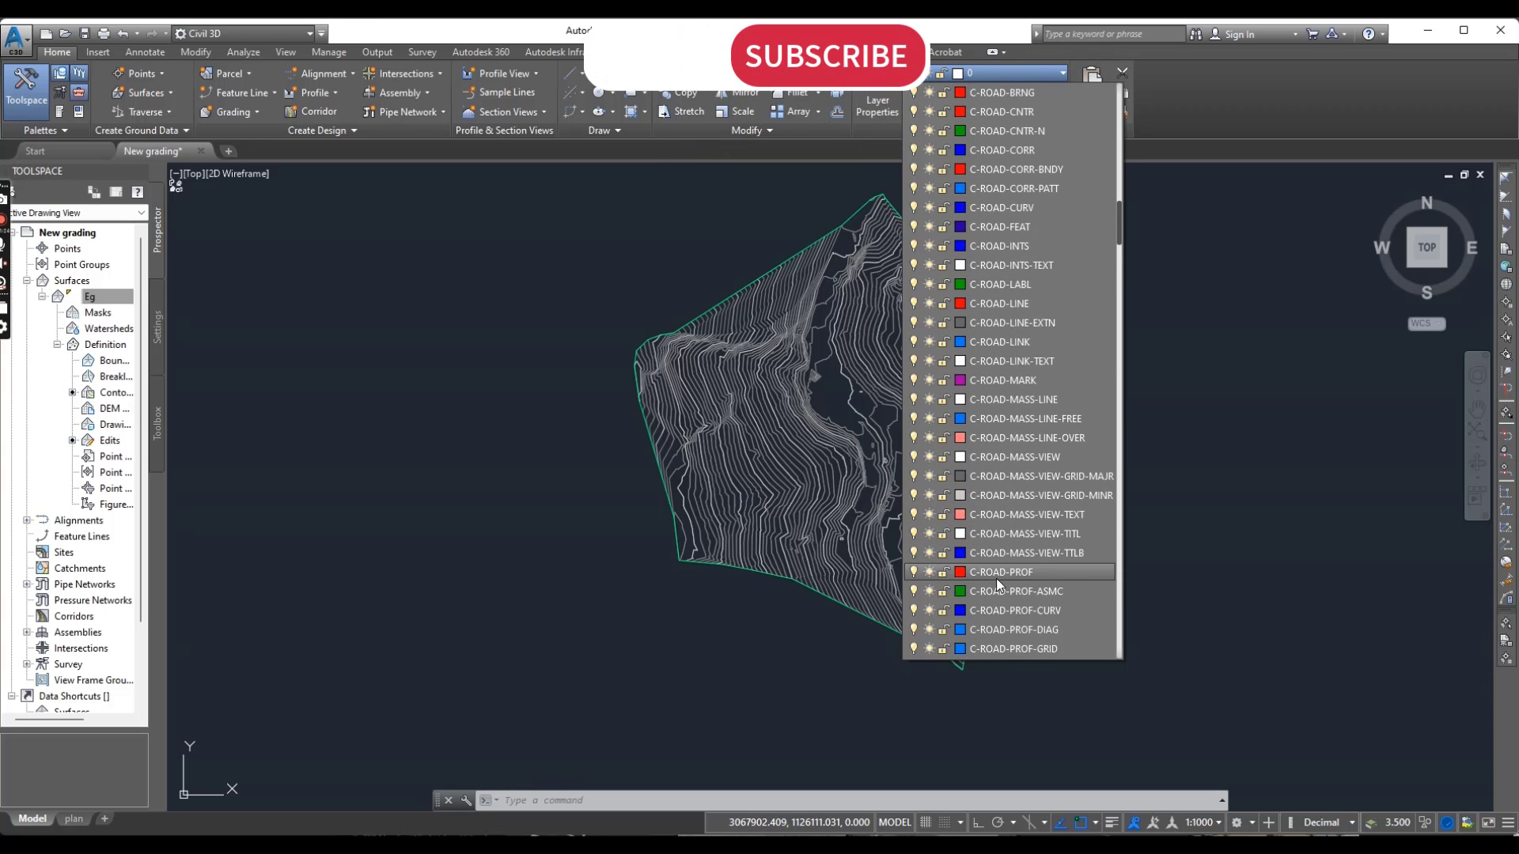
pyautogui.scroll(3, 1025, 443)
pyautogui.scroll(-12, 1022, 448)
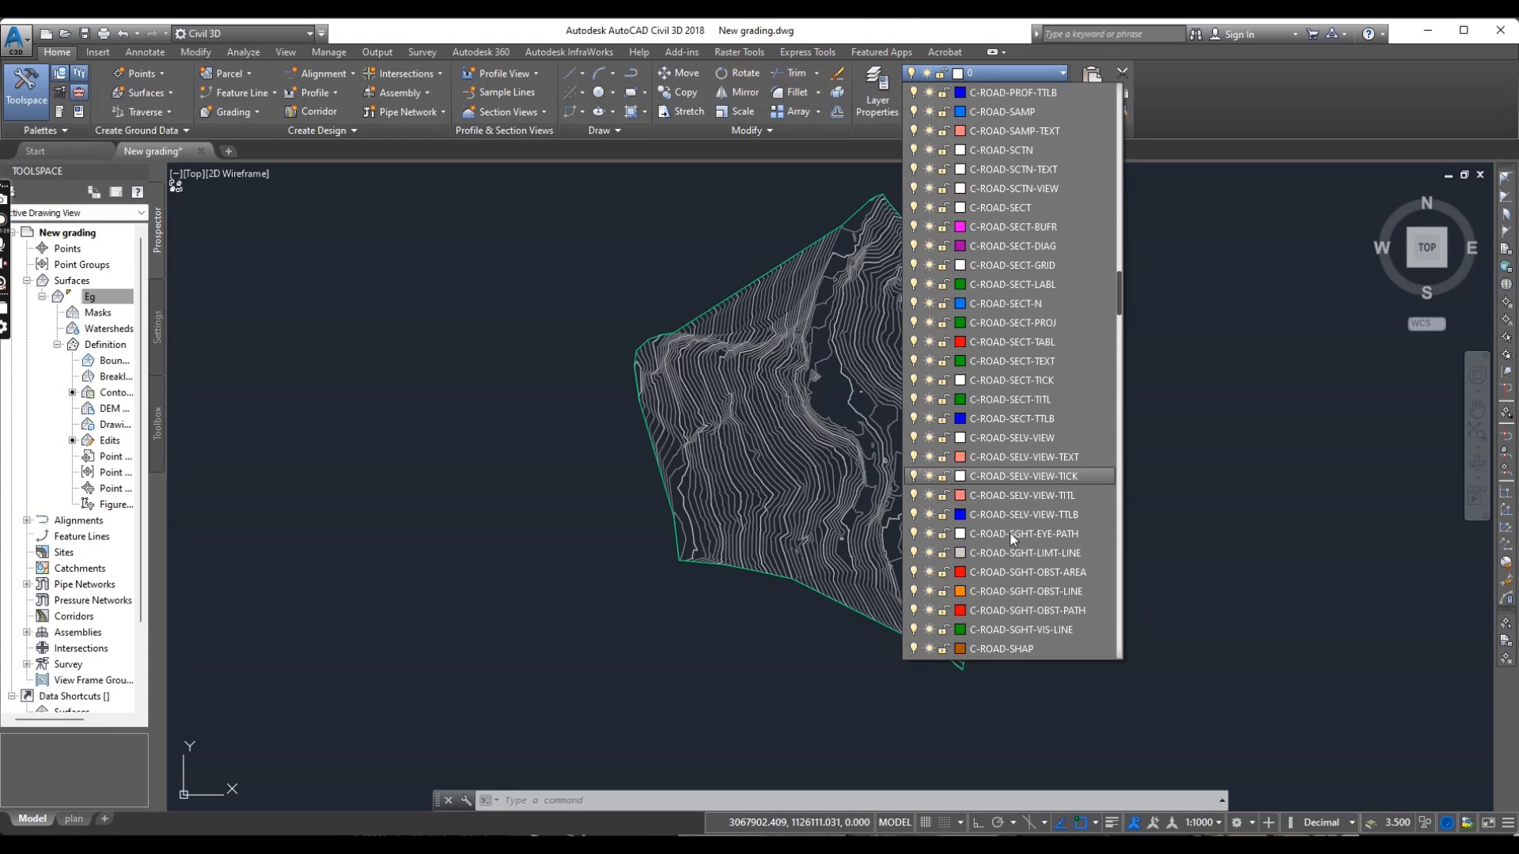
pyautogui.scroll(-18, 1012, 539)
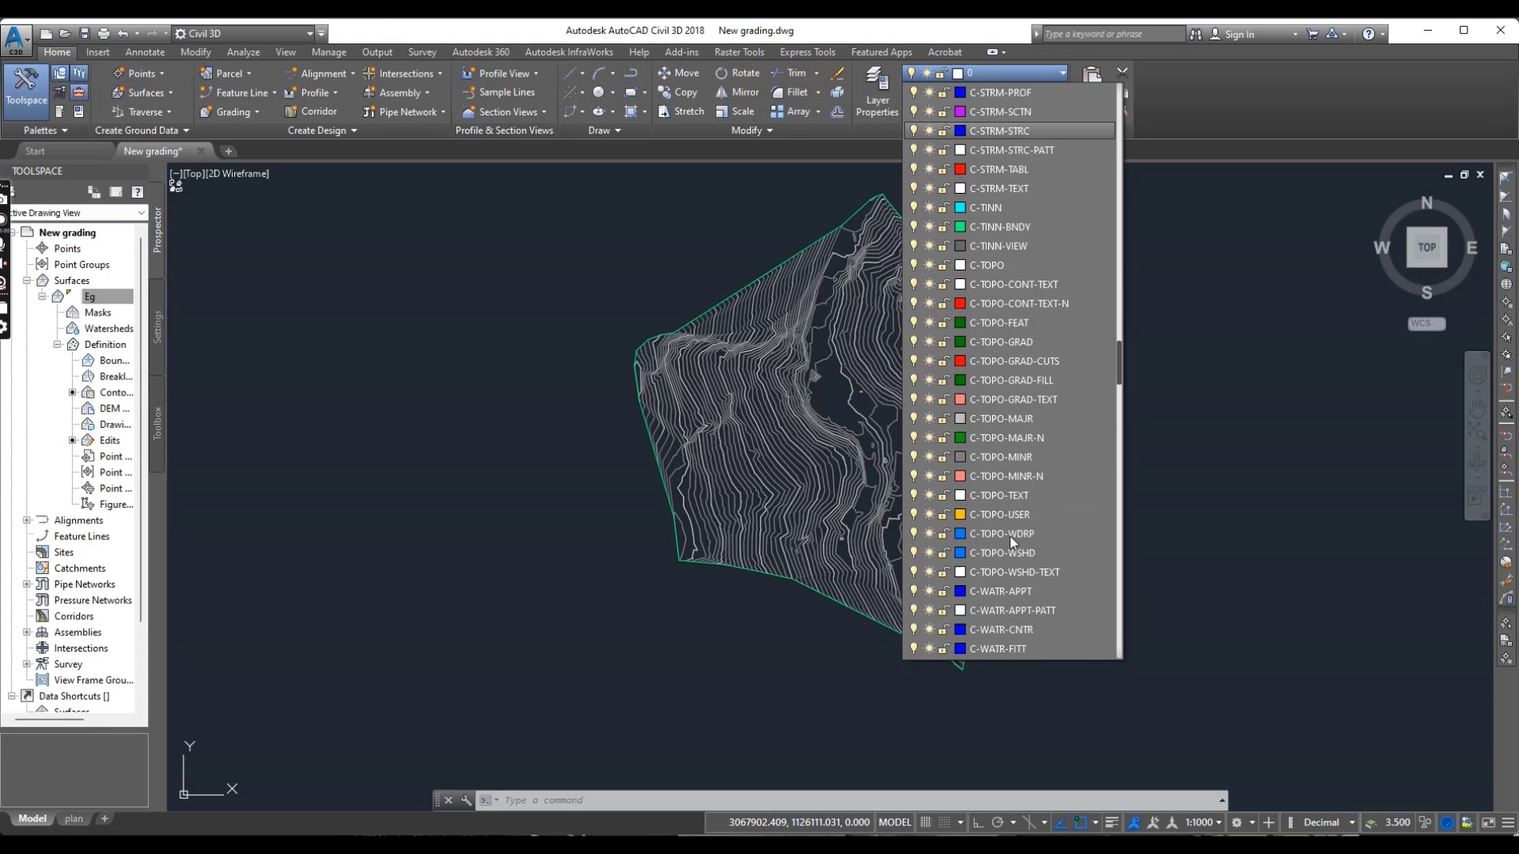
pyautogui.scroll(-20, 1011, 541)
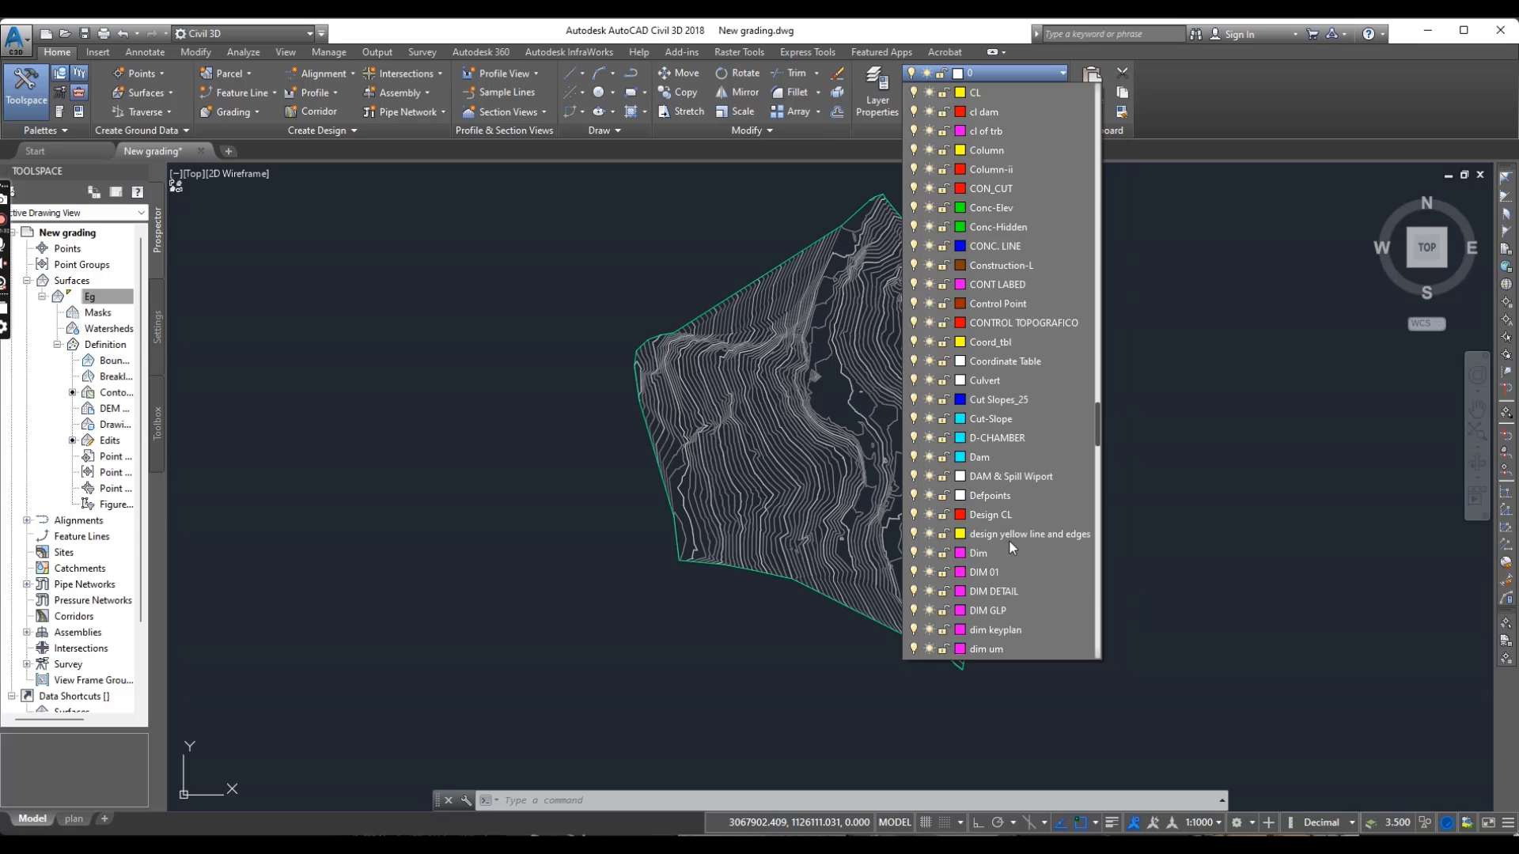
pyautogui.scroll(5, 1009, 544)
pyautogui.scroll(-10, 1013, 439)
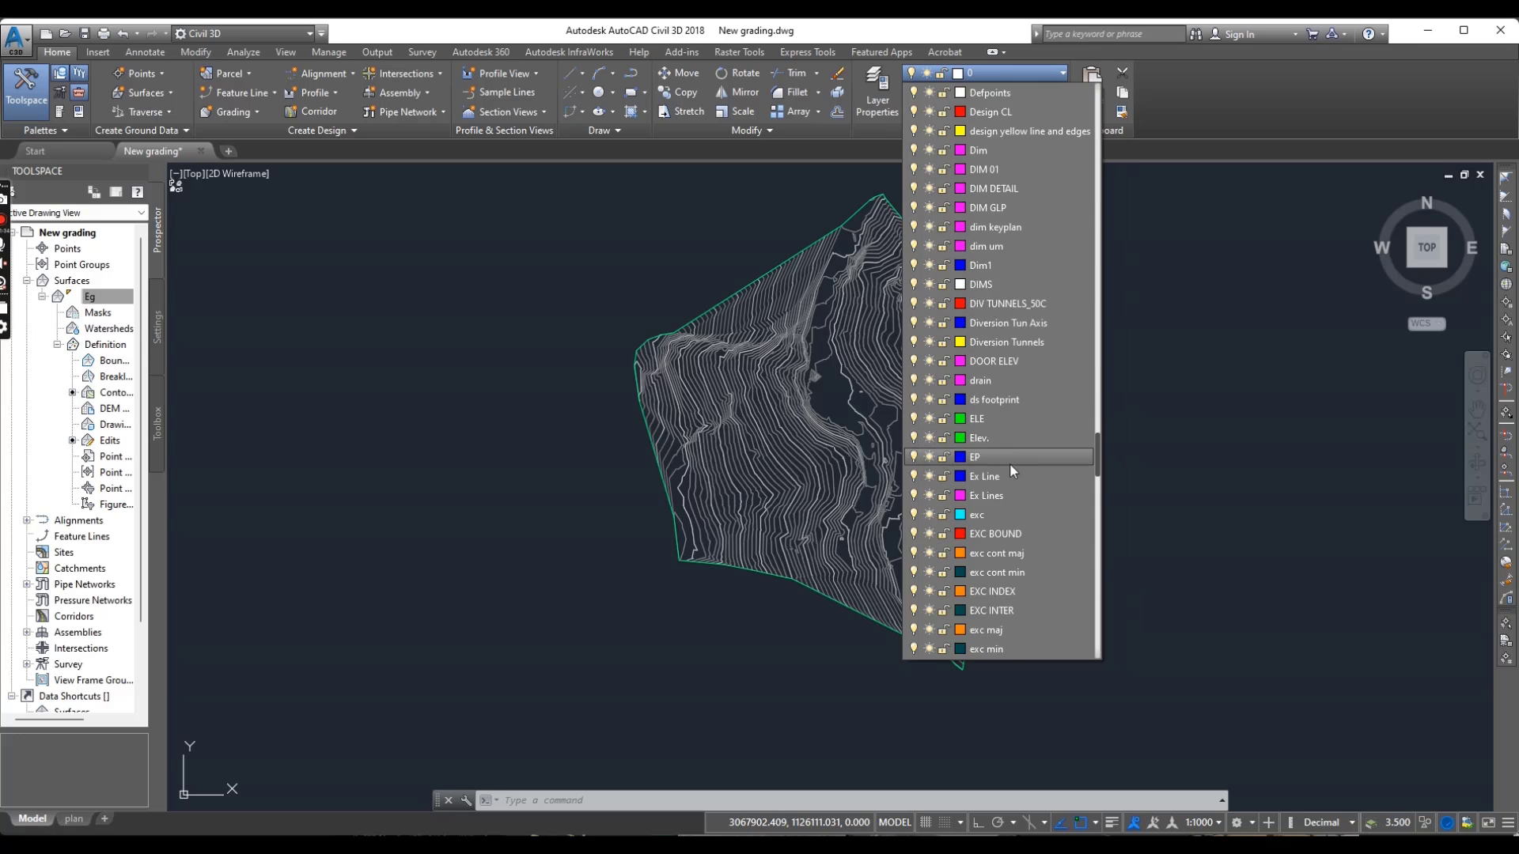
pyautogui.scroll(-12, 1013, 565)
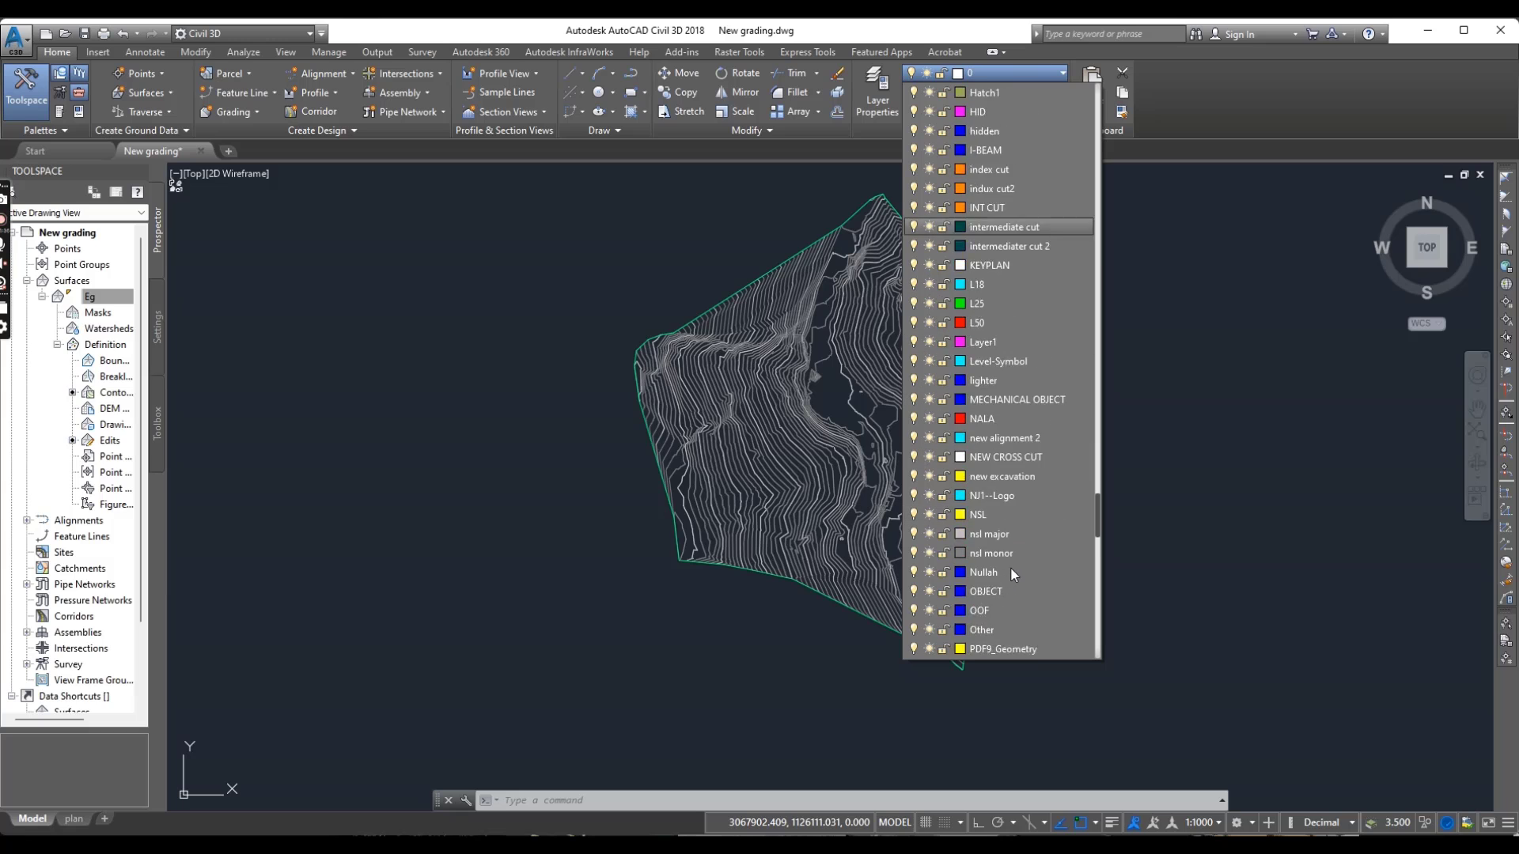
pyautogui.scroll(-15, 1013, 573)
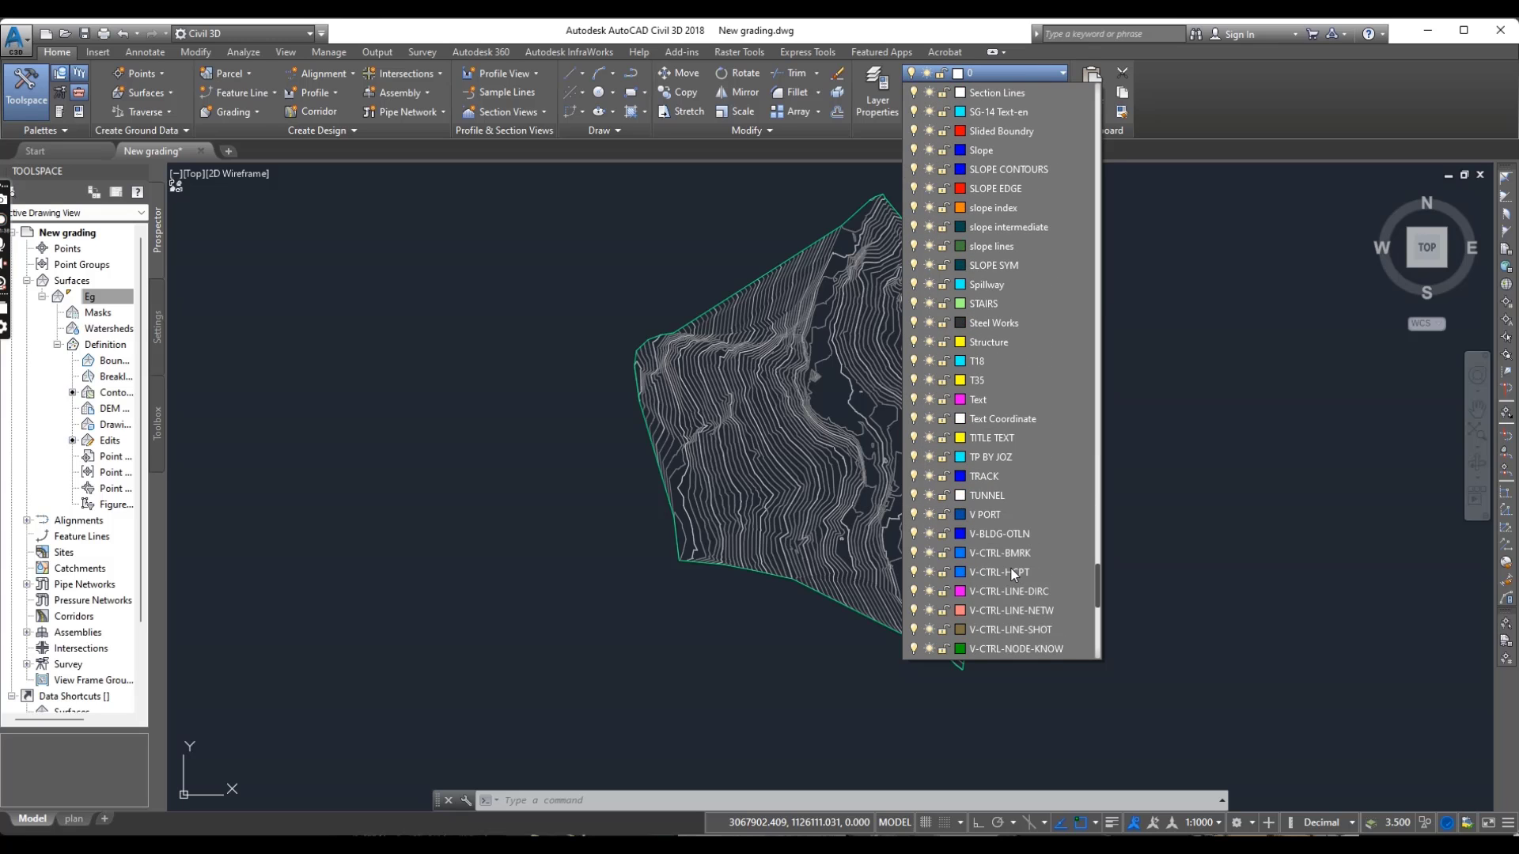
pyautogui.scroll(-8, 1015, 574)
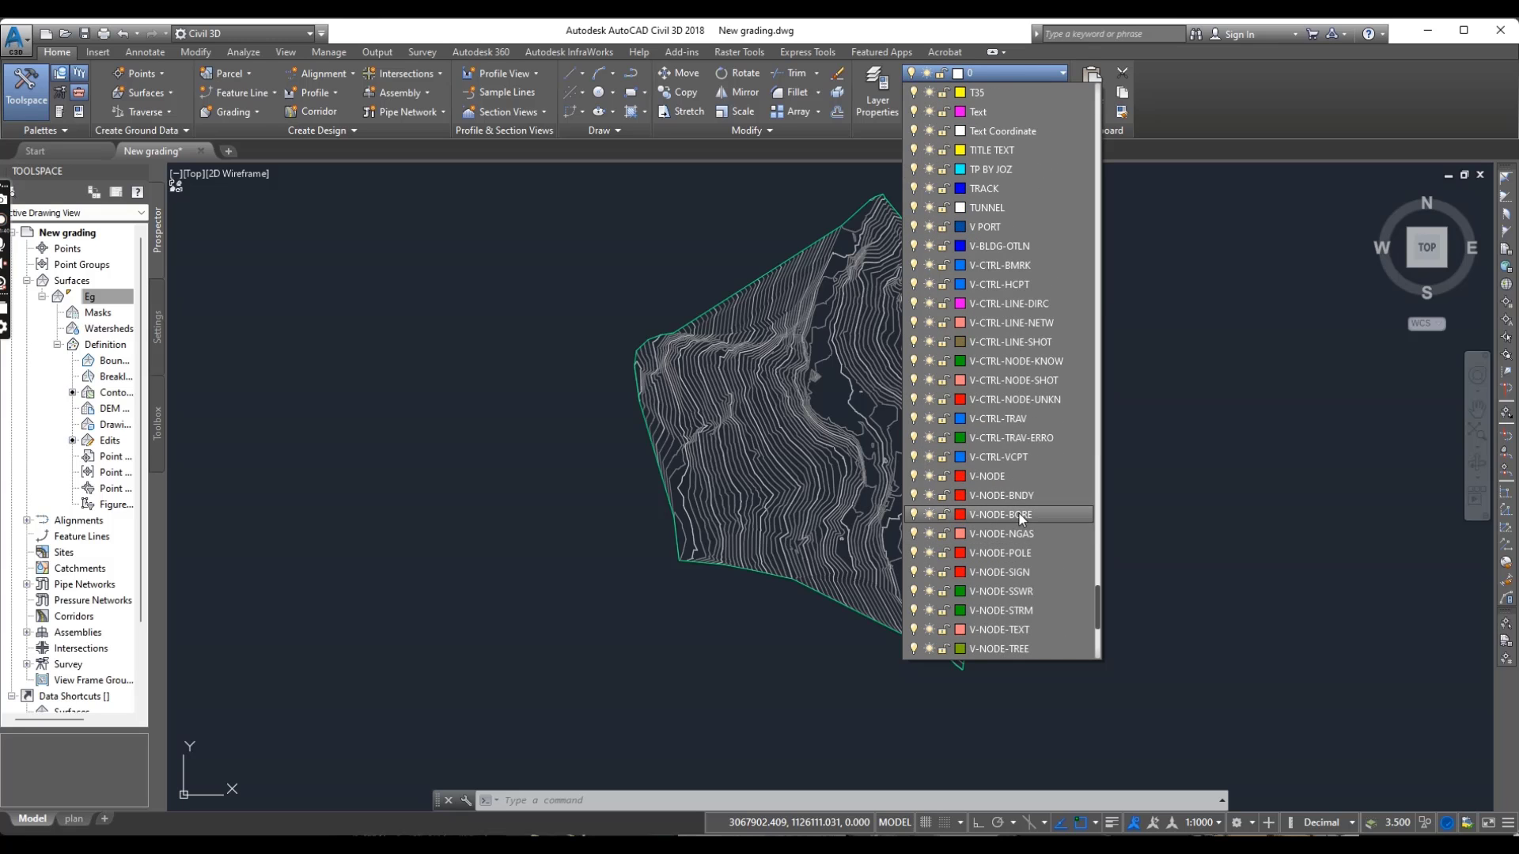
pyautogui.scroll(5, 1019, 514)
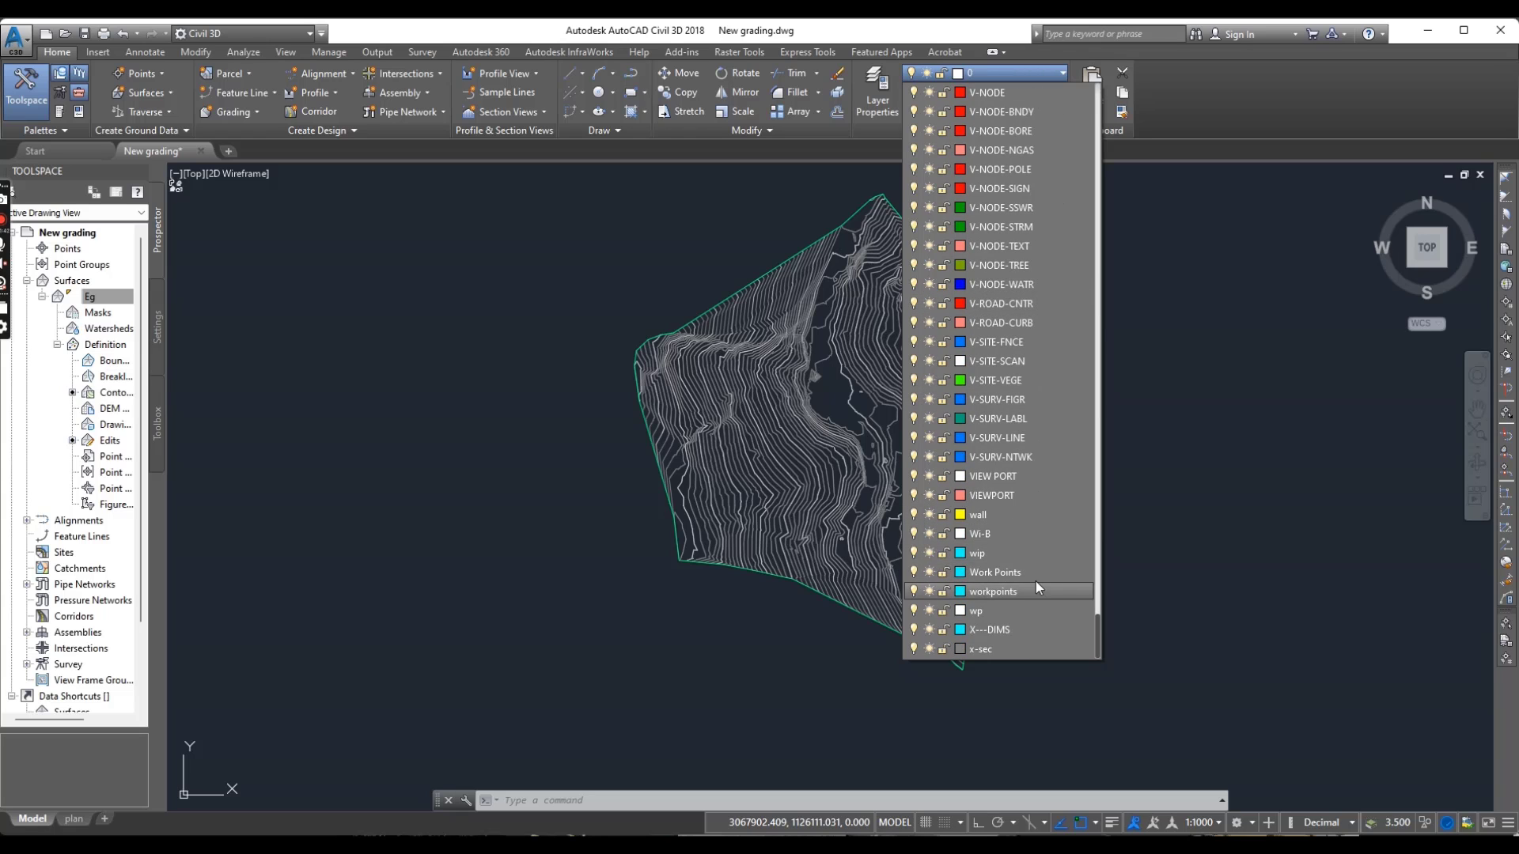
pyautogui.scroll(12, 1030, 565)
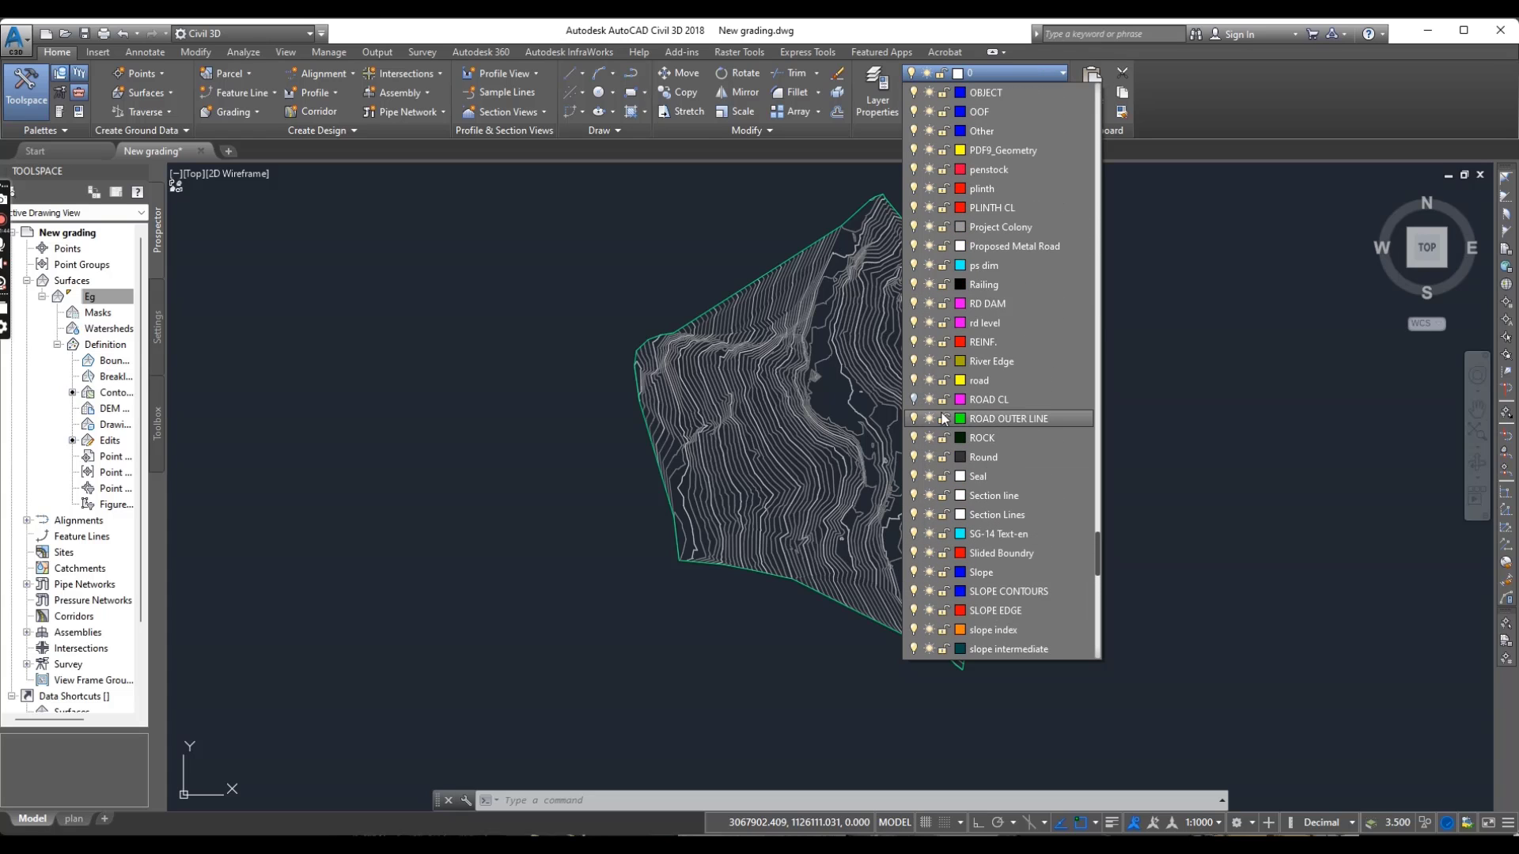
pyautogui.click(914, 399)
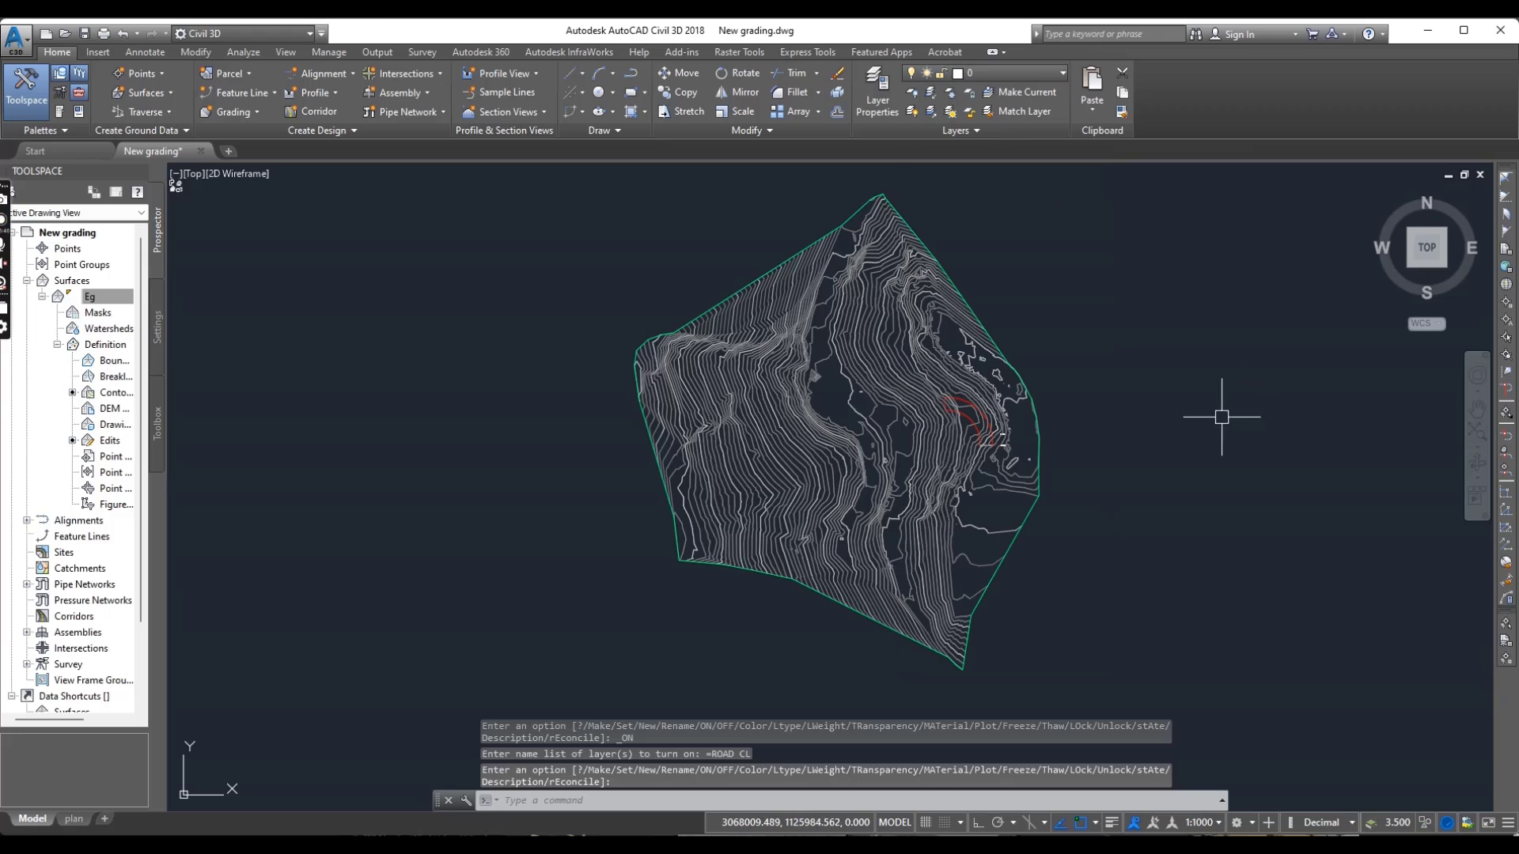
pyautogui.scroll(10, 964, 411)
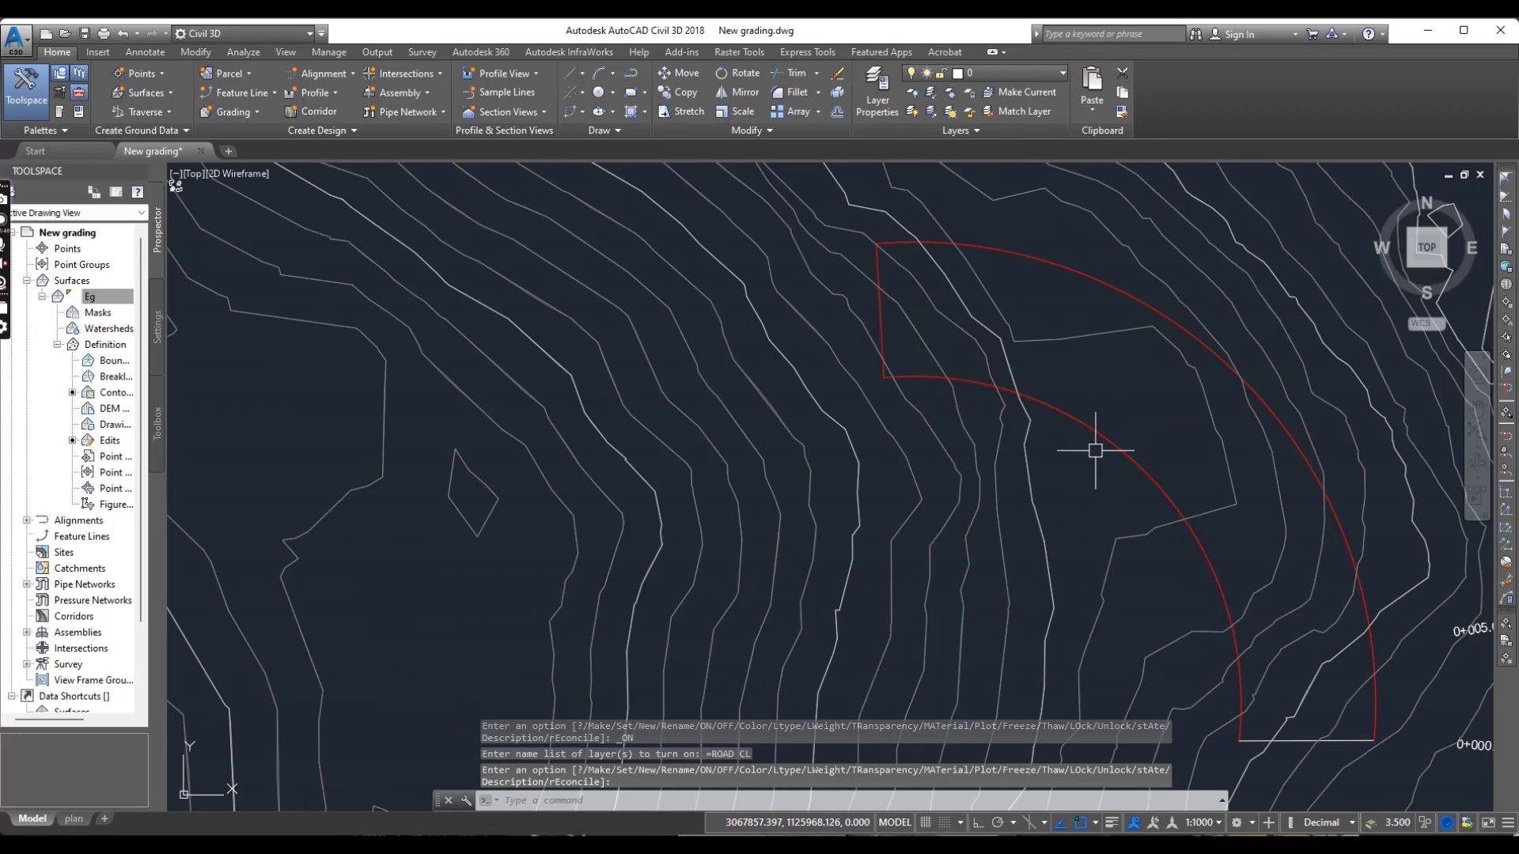
pyautogui.scroll(-7, 1094, 449)
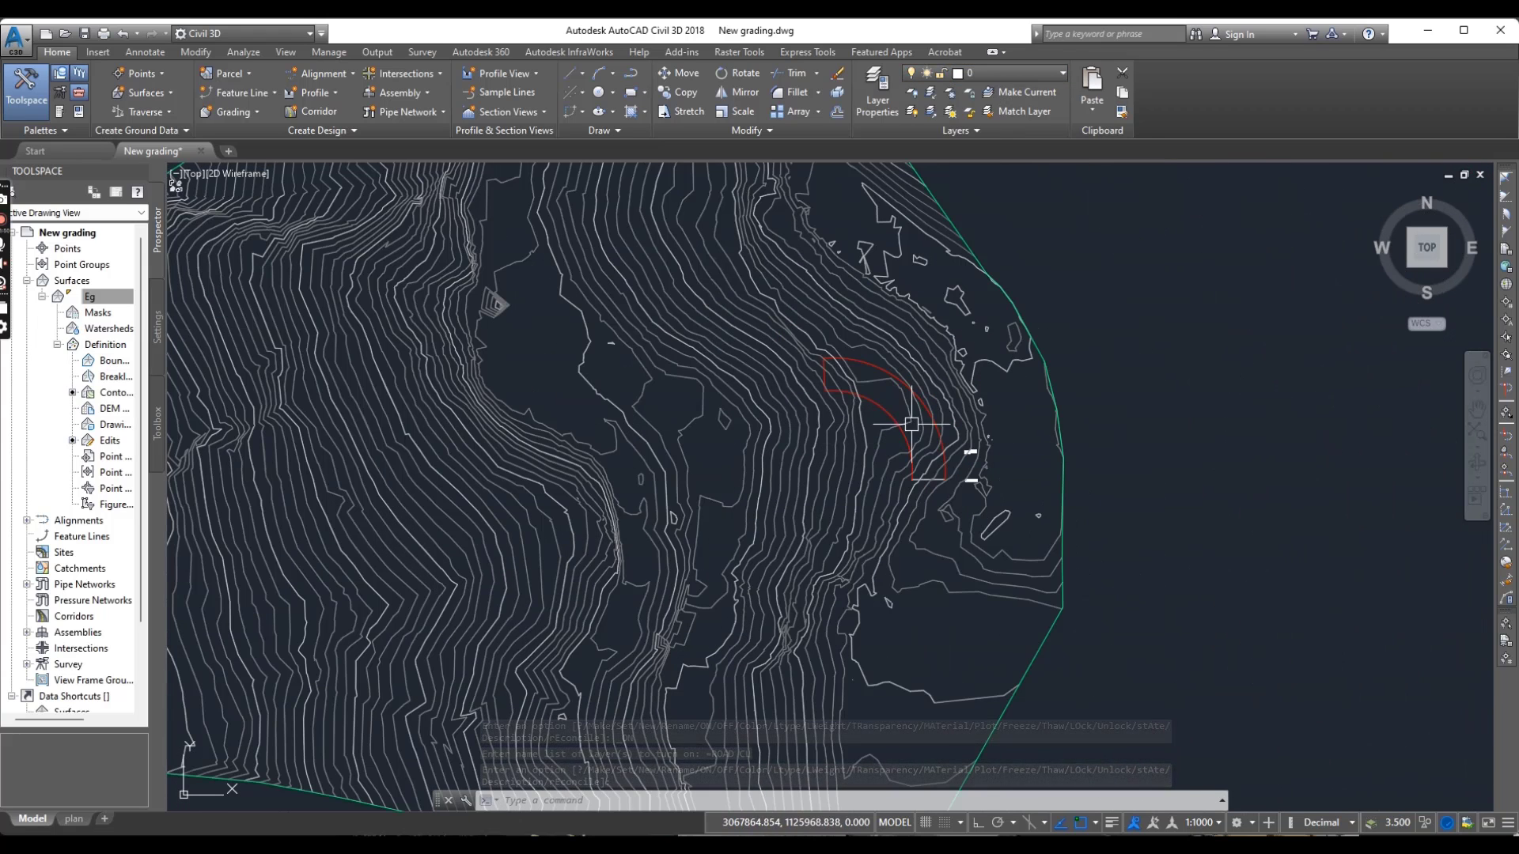
pyautogui.scroll(-5, 1151, 543)
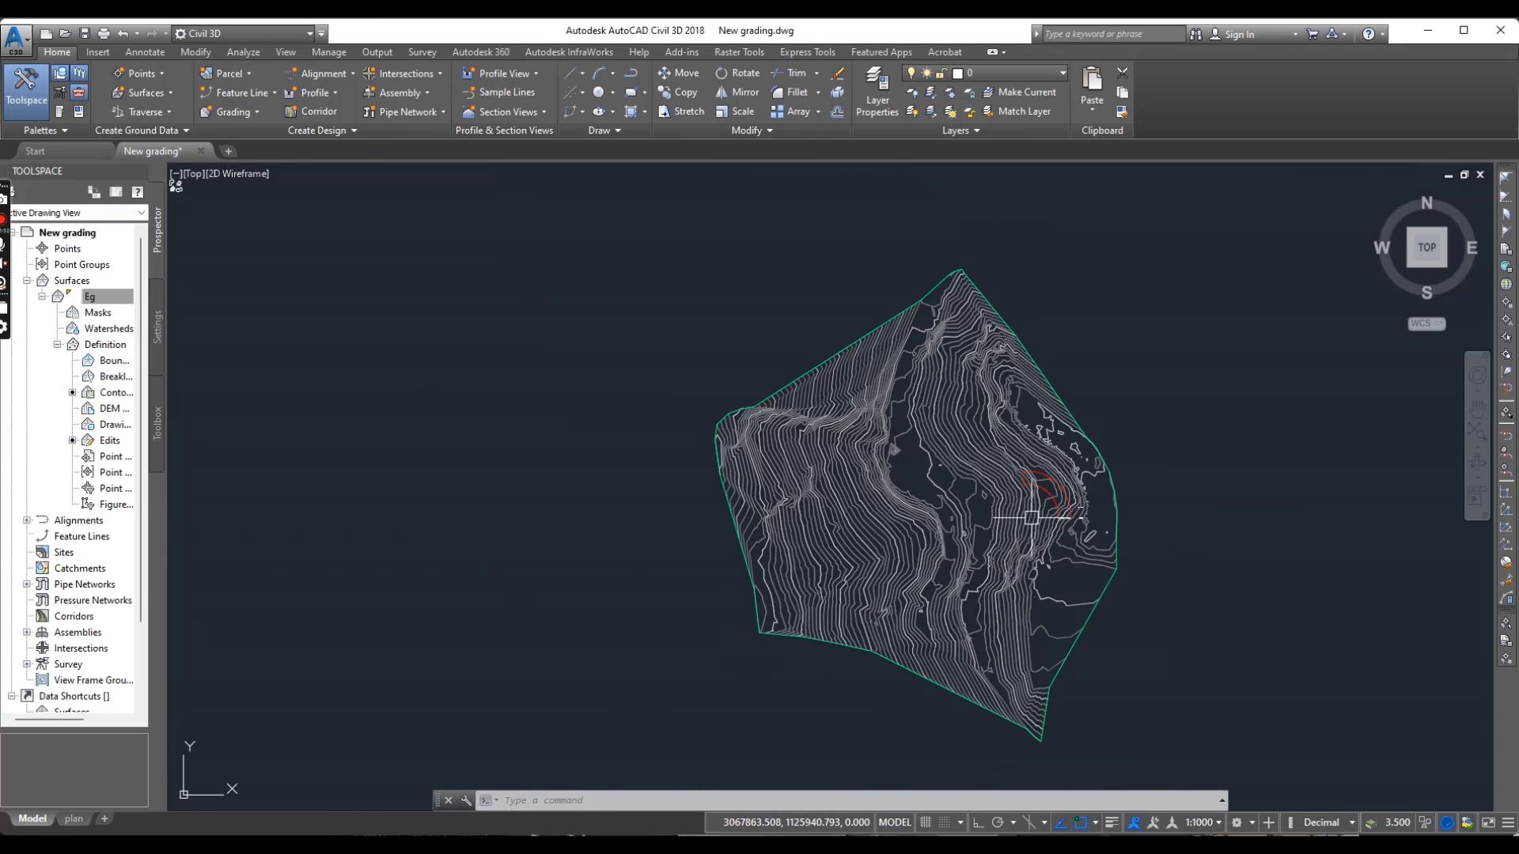
pyautogui.scroll(5, 1019, 500)
pyautogui.scroll(3, 1142, 398)
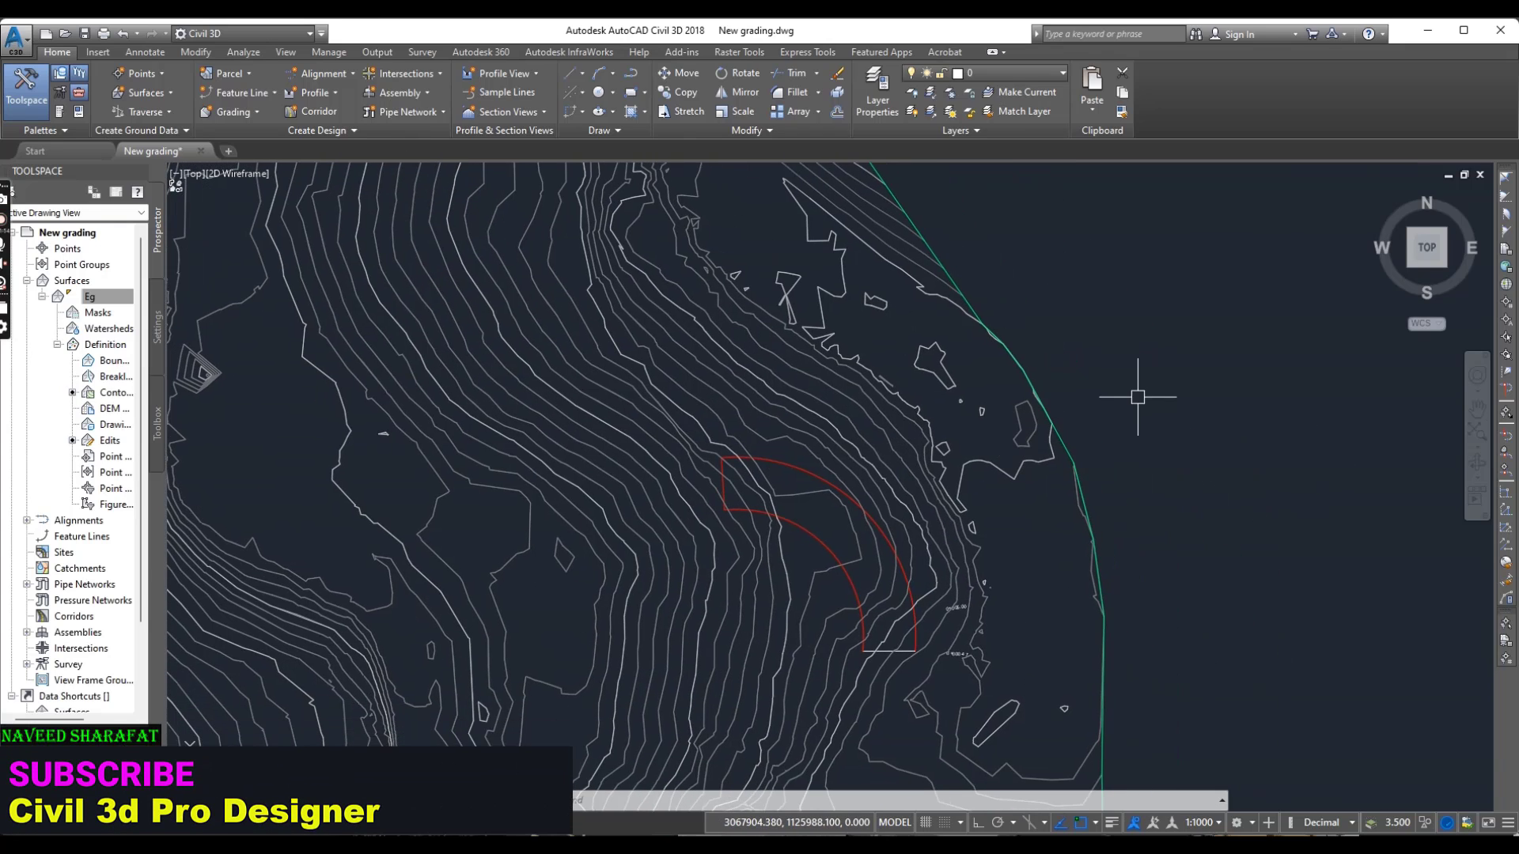
pyautogui.scroll(-4, 1152, 478)
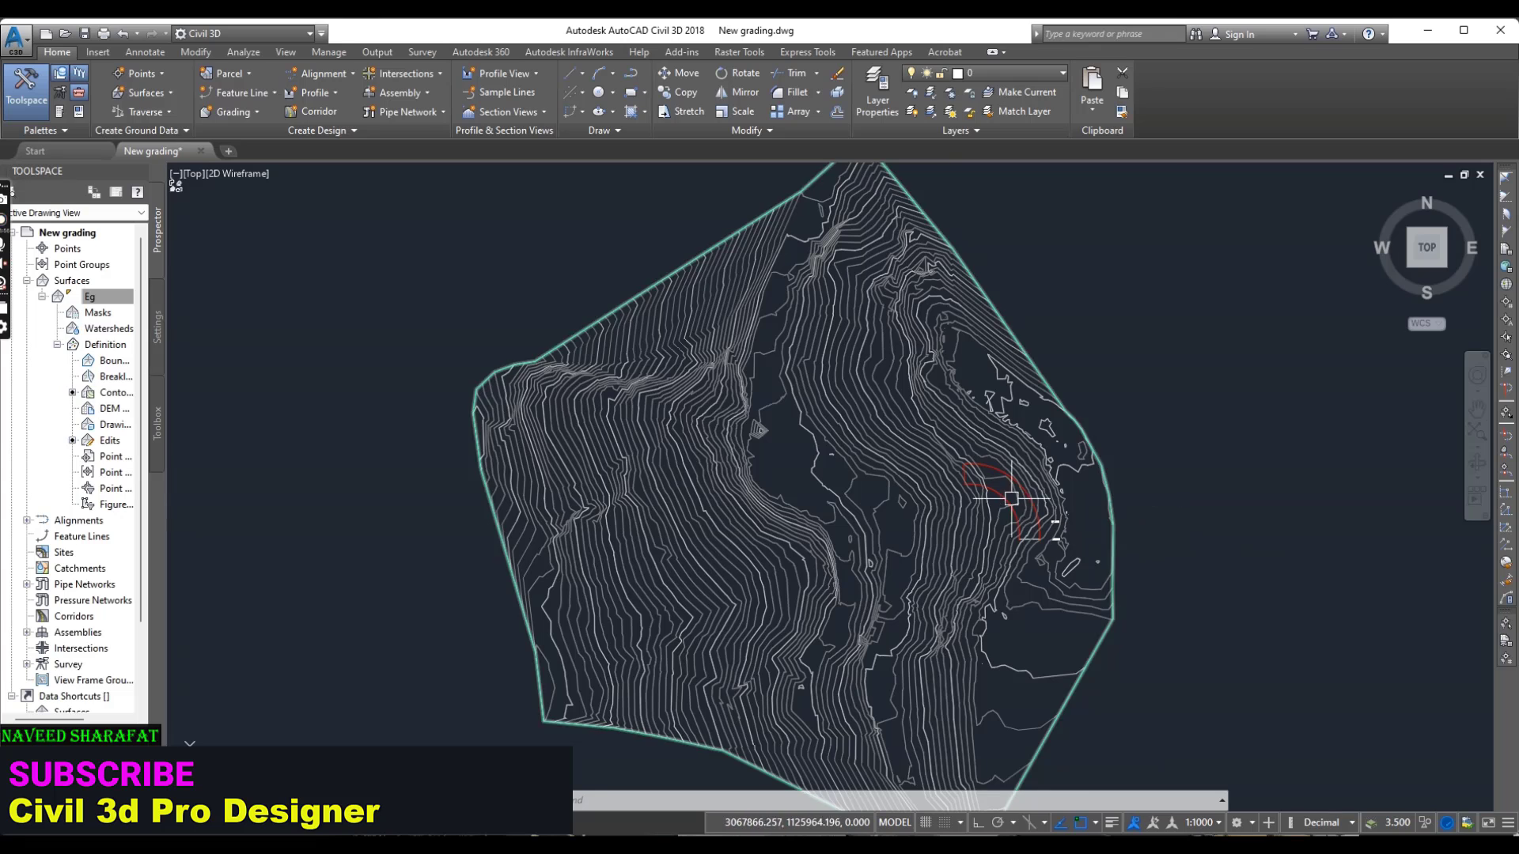
pyautogui.scroll(2, 704, 504)
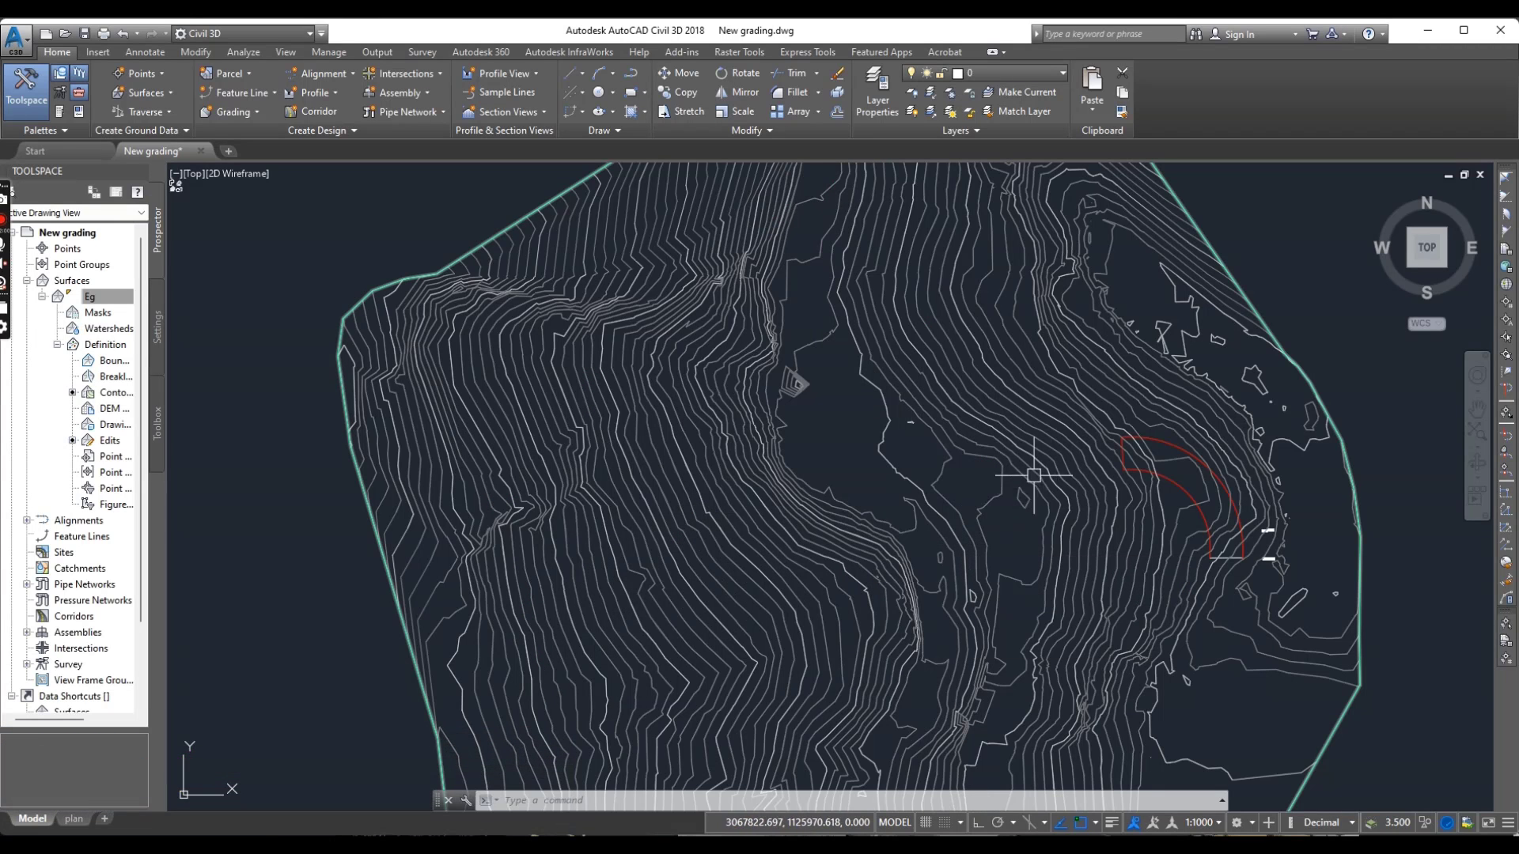
pyautogui.scroll(4, 1160, 479)
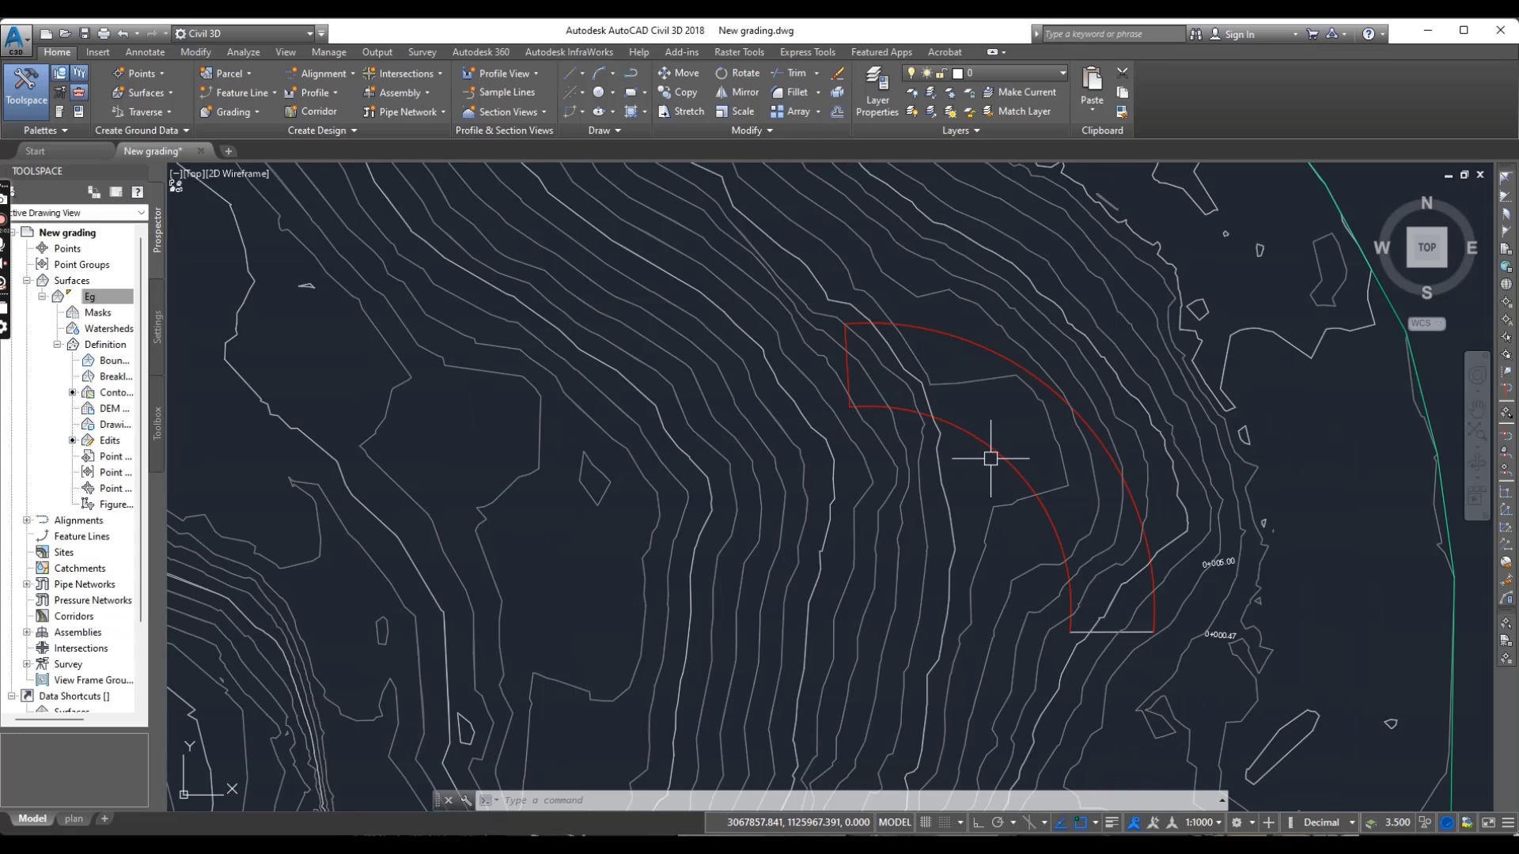
pyautogui.click(993, 458)
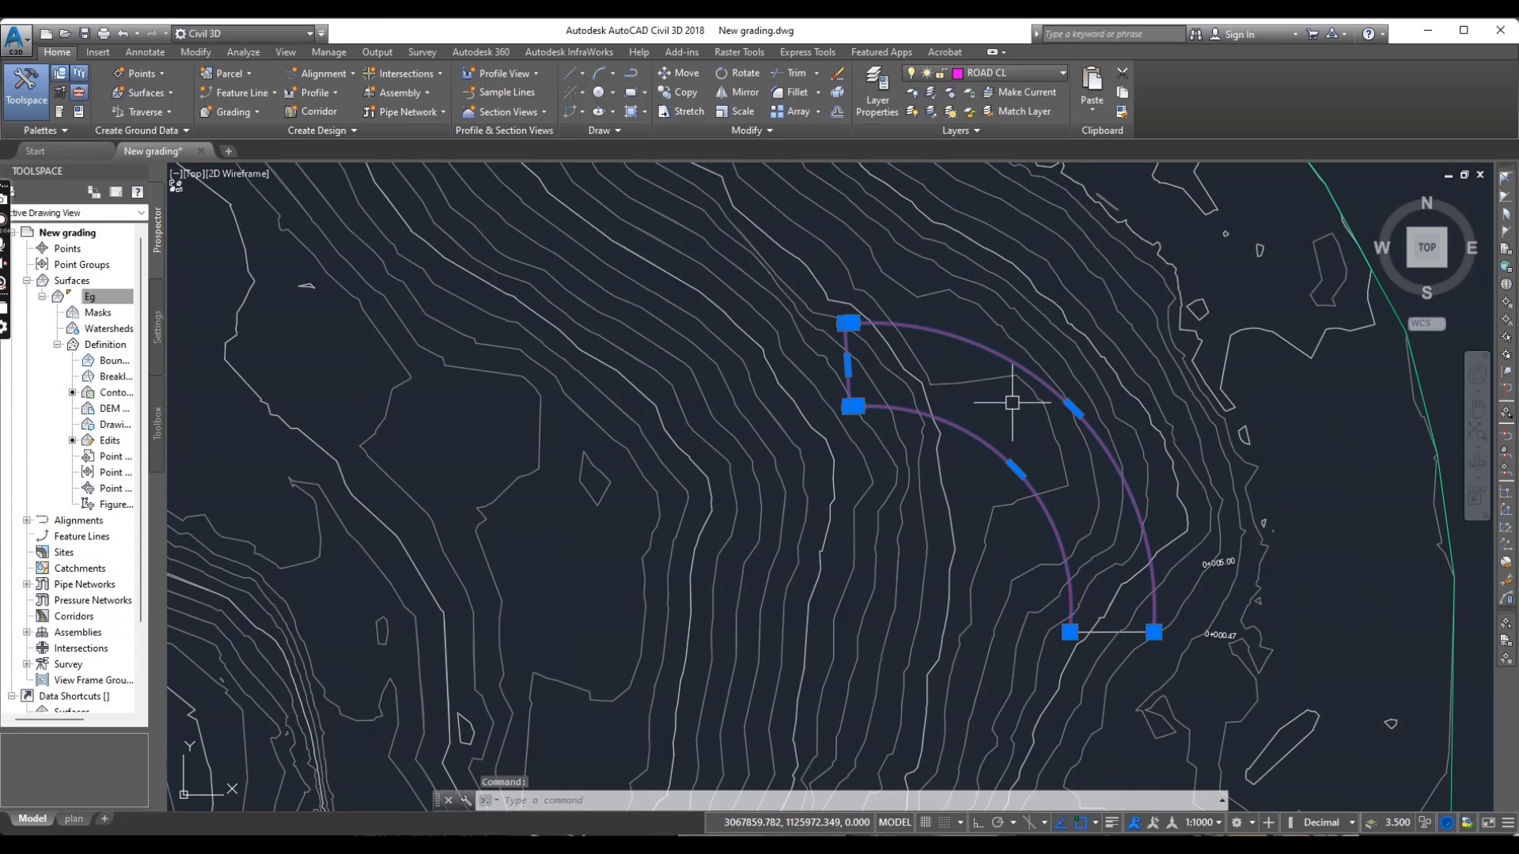
pyautogui.press('Escape')
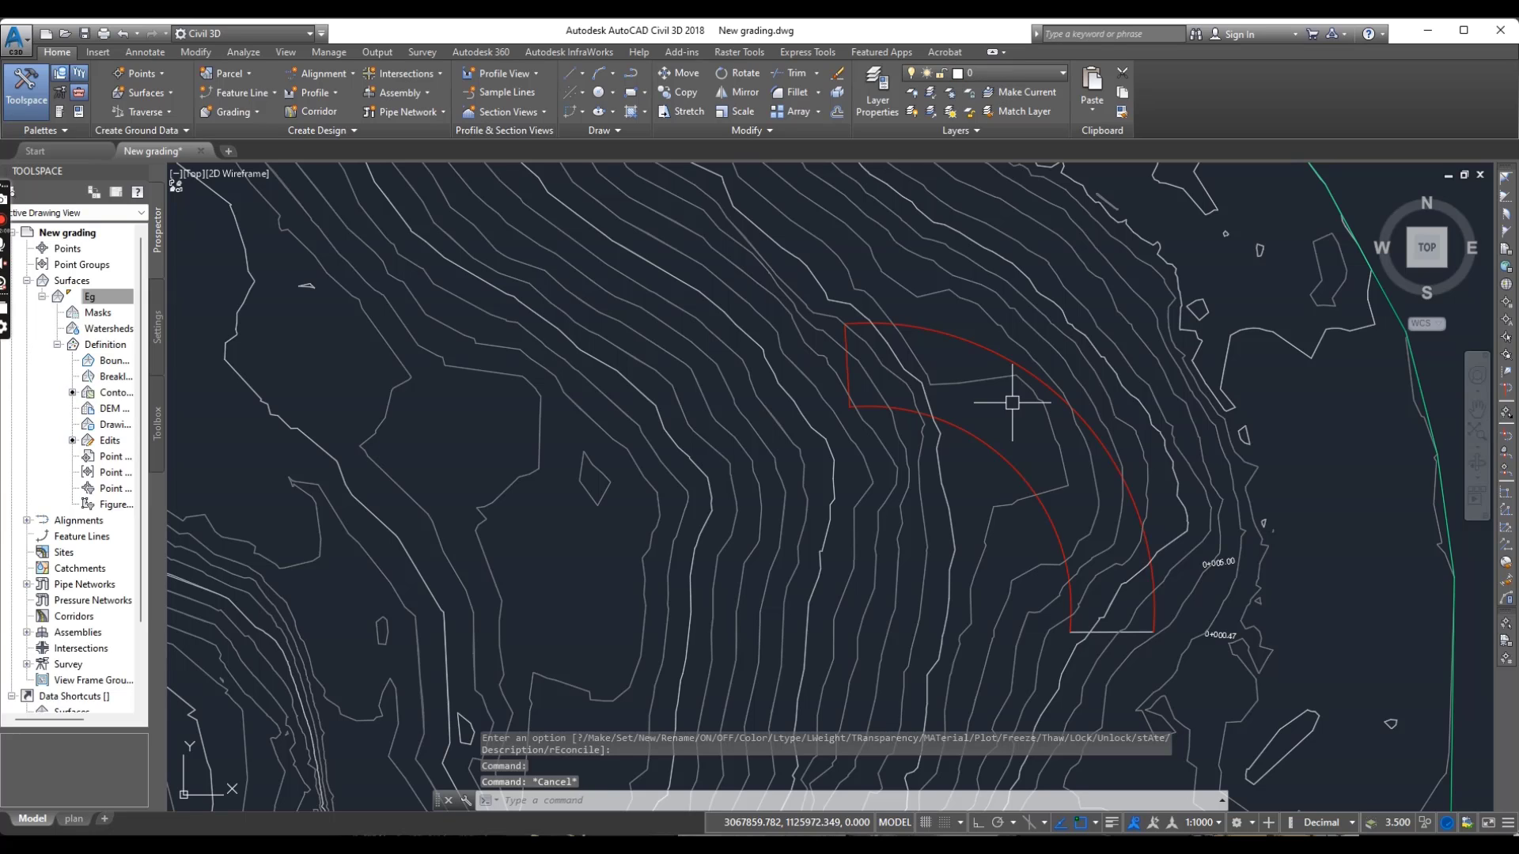
pyautogui.click(1006, 446)
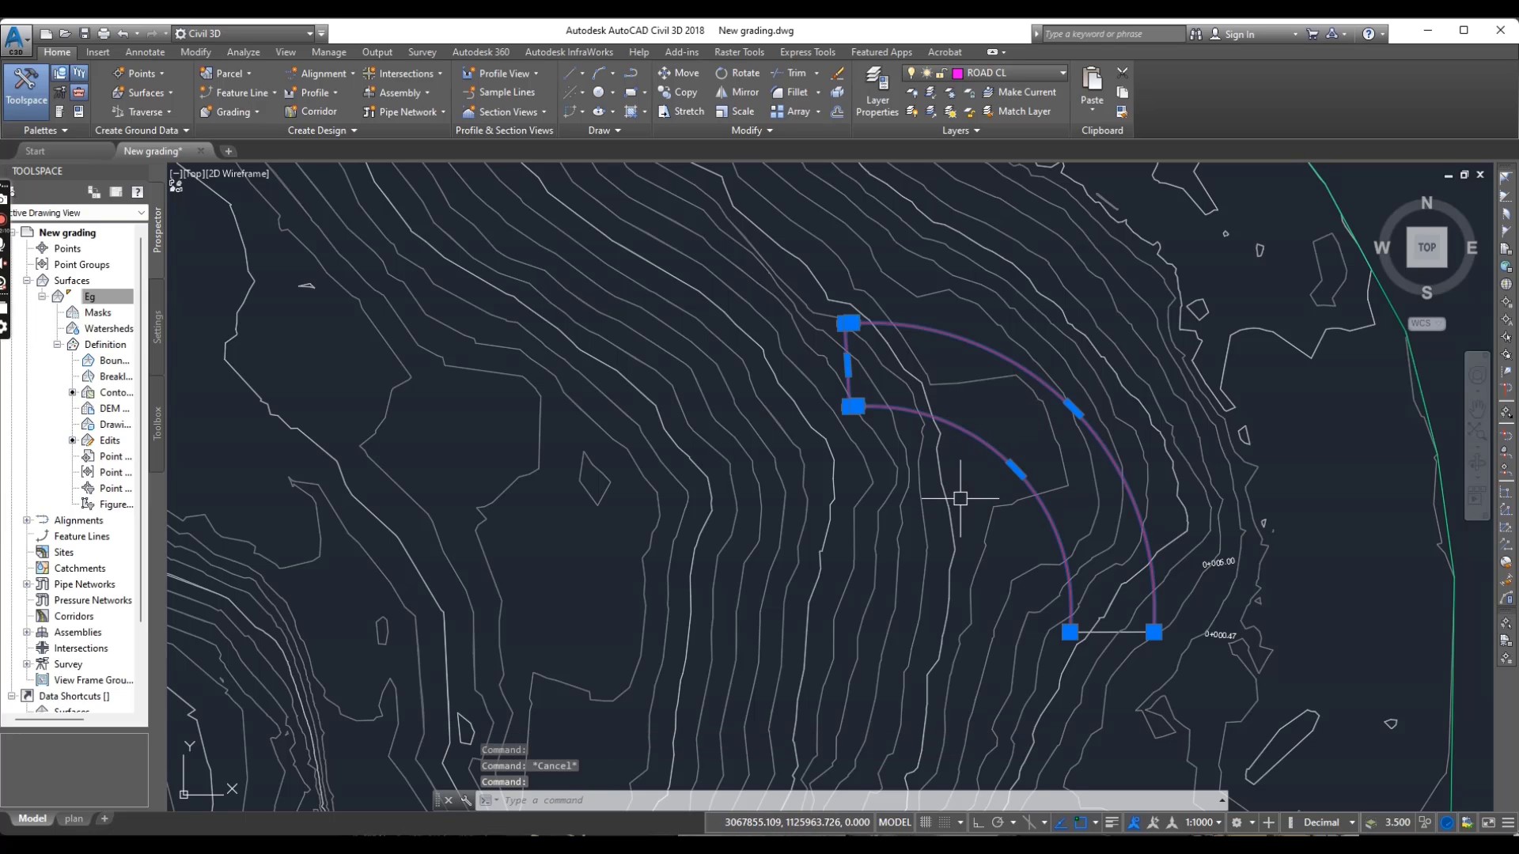
pyautogui.press('Escape')
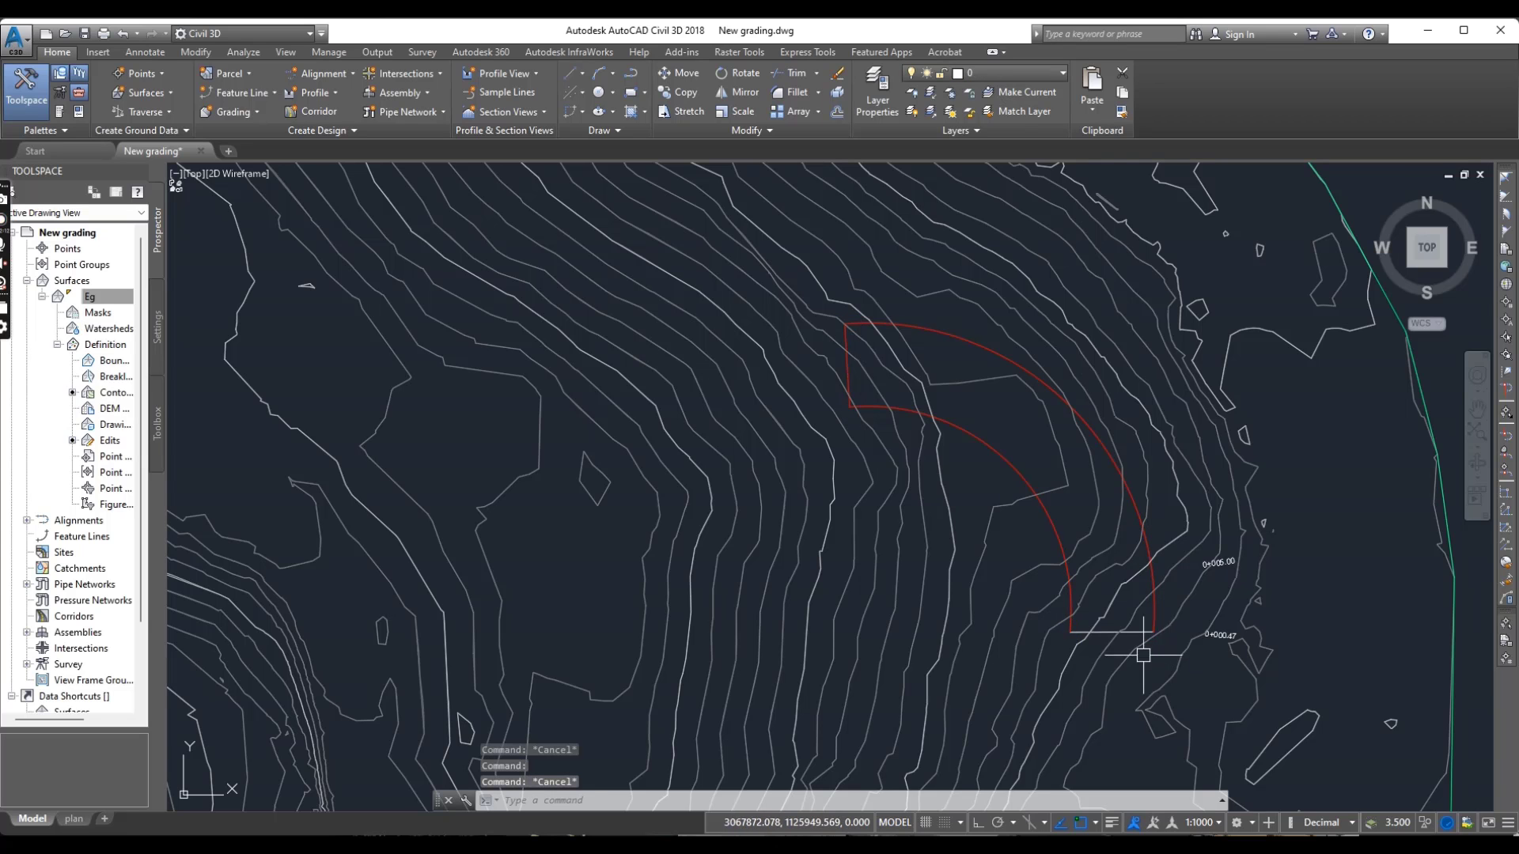
pyautogui.scroll(5, 1131, 649)
pyautogui.scroll(-5, 696, 353)
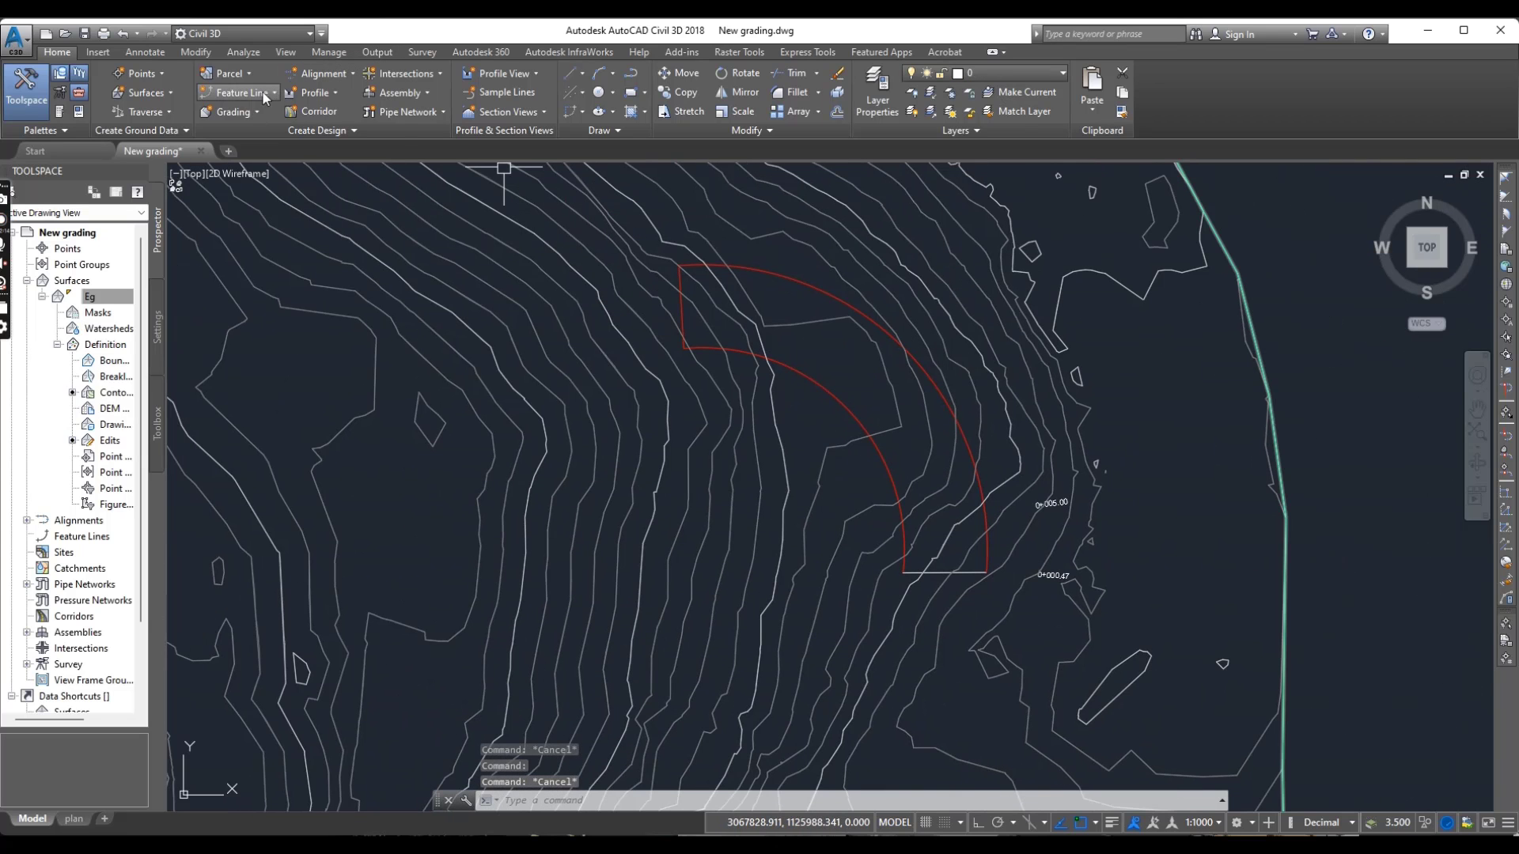
# Convert the red curved outline into a Site 1 feature line at fixed elevation 44, then select it
pyautogui.click(263, 91)
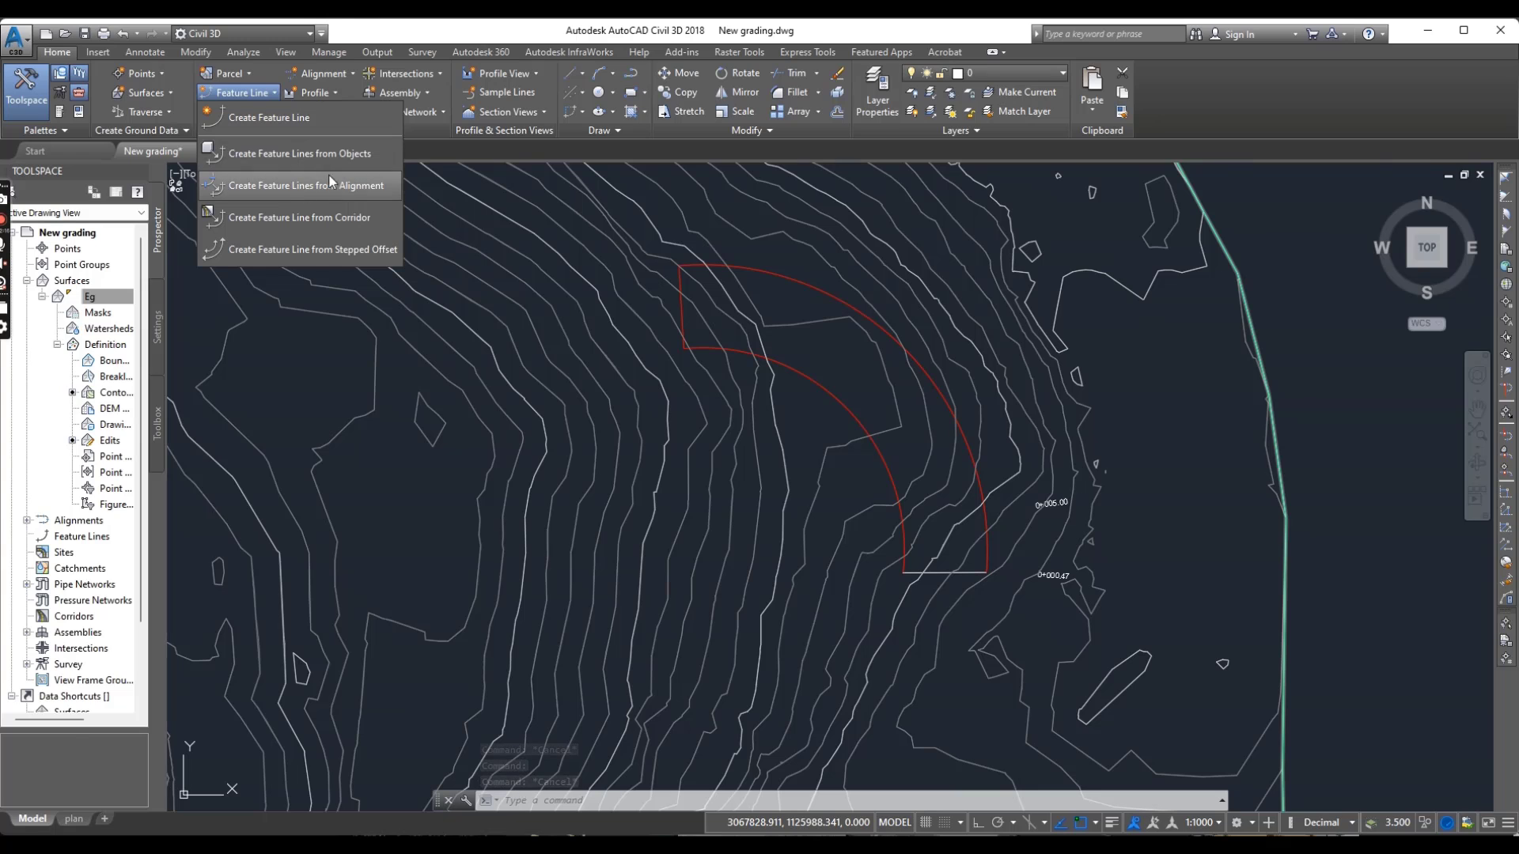
pyautogui.click(324, 158)
pyautogui.click(784, 366)
pyautogui.press('Return')
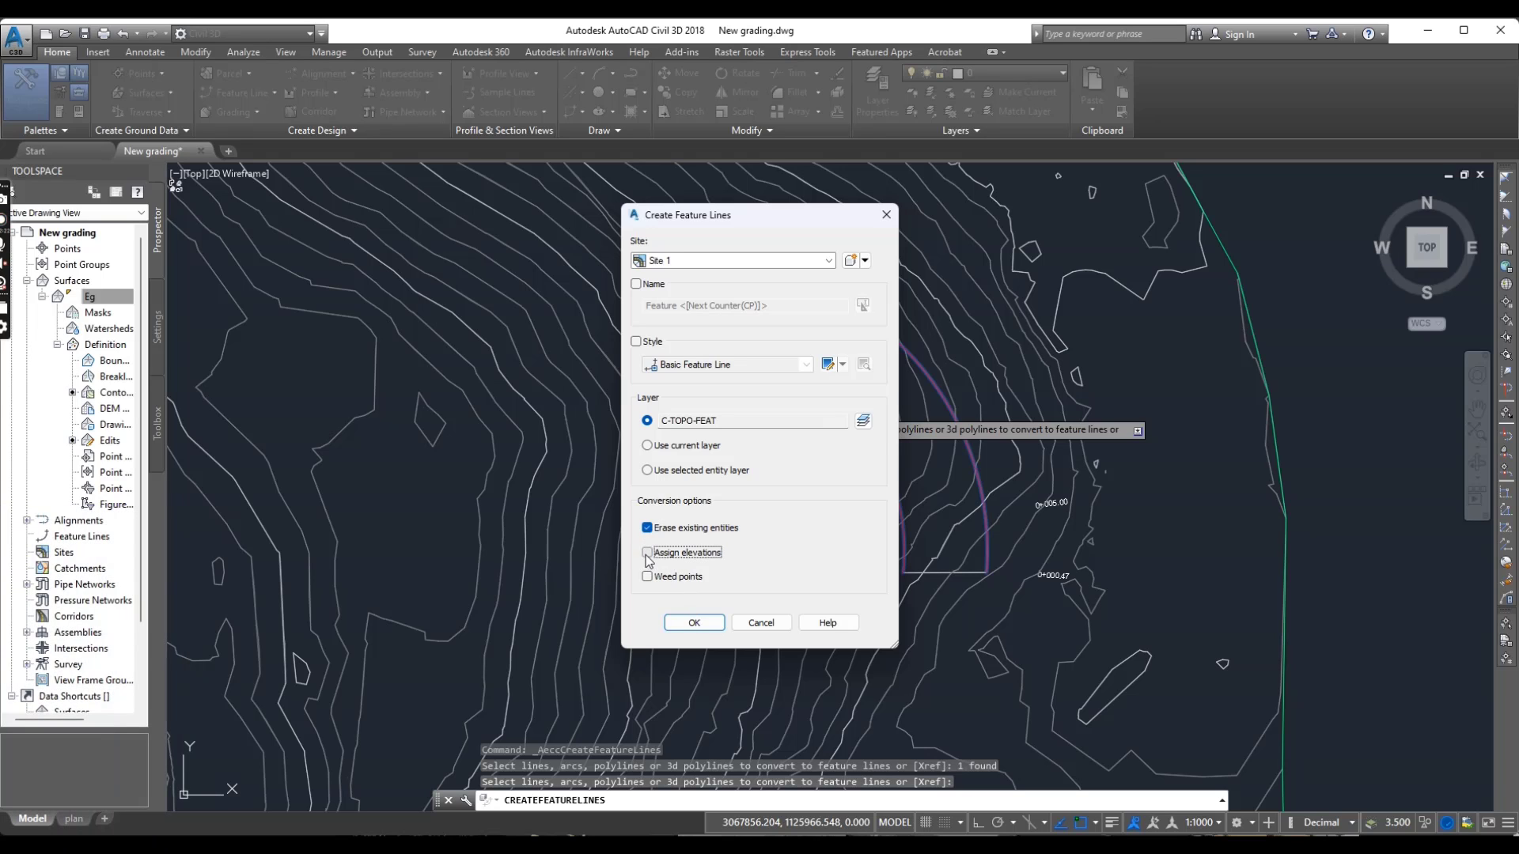
pyautogui.click(691, 623)
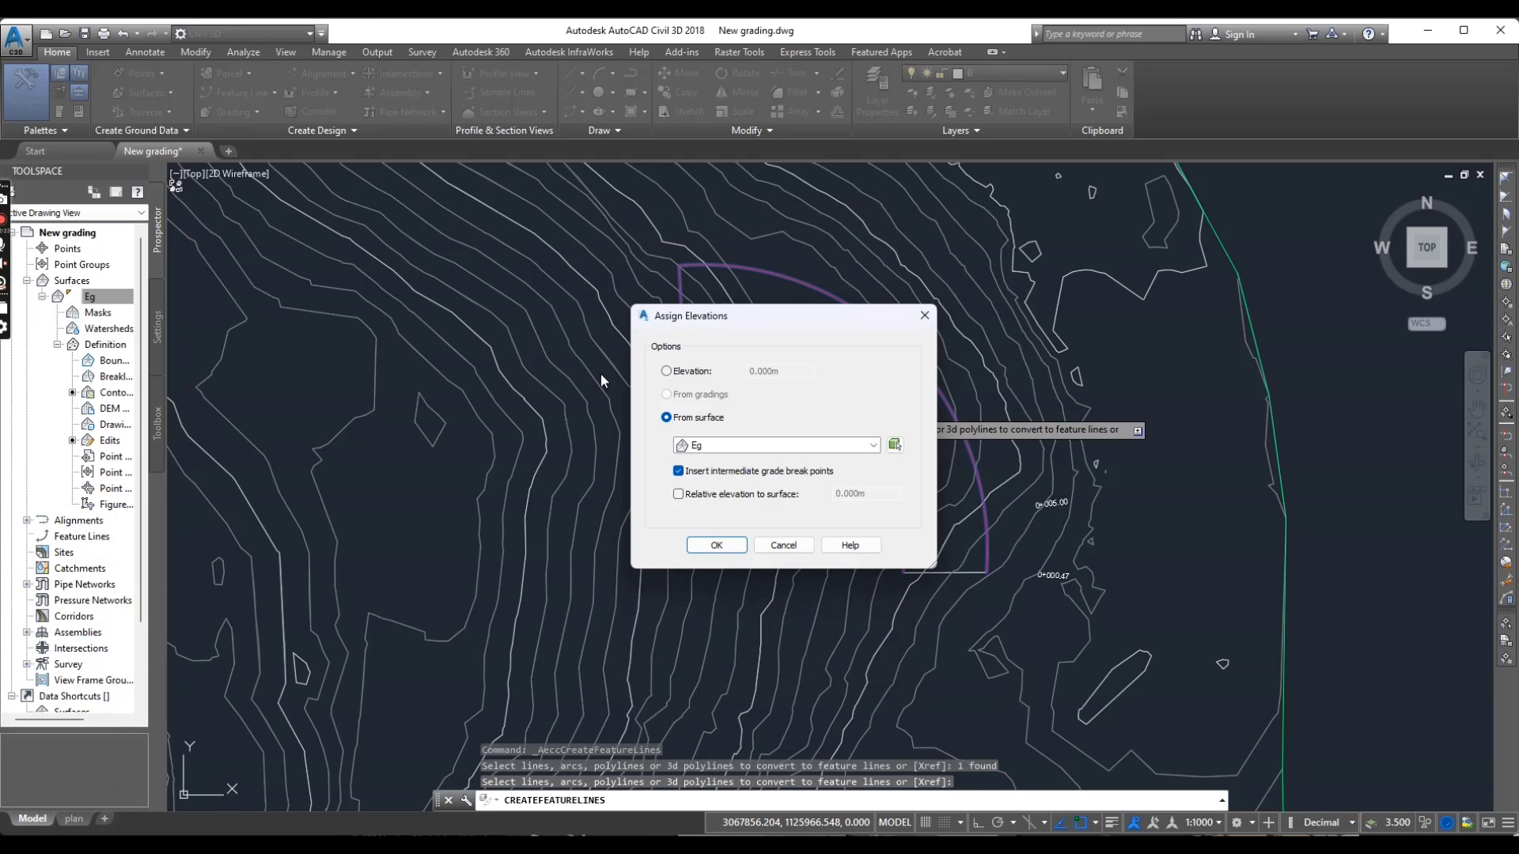
pyautogui.click(670, 371)
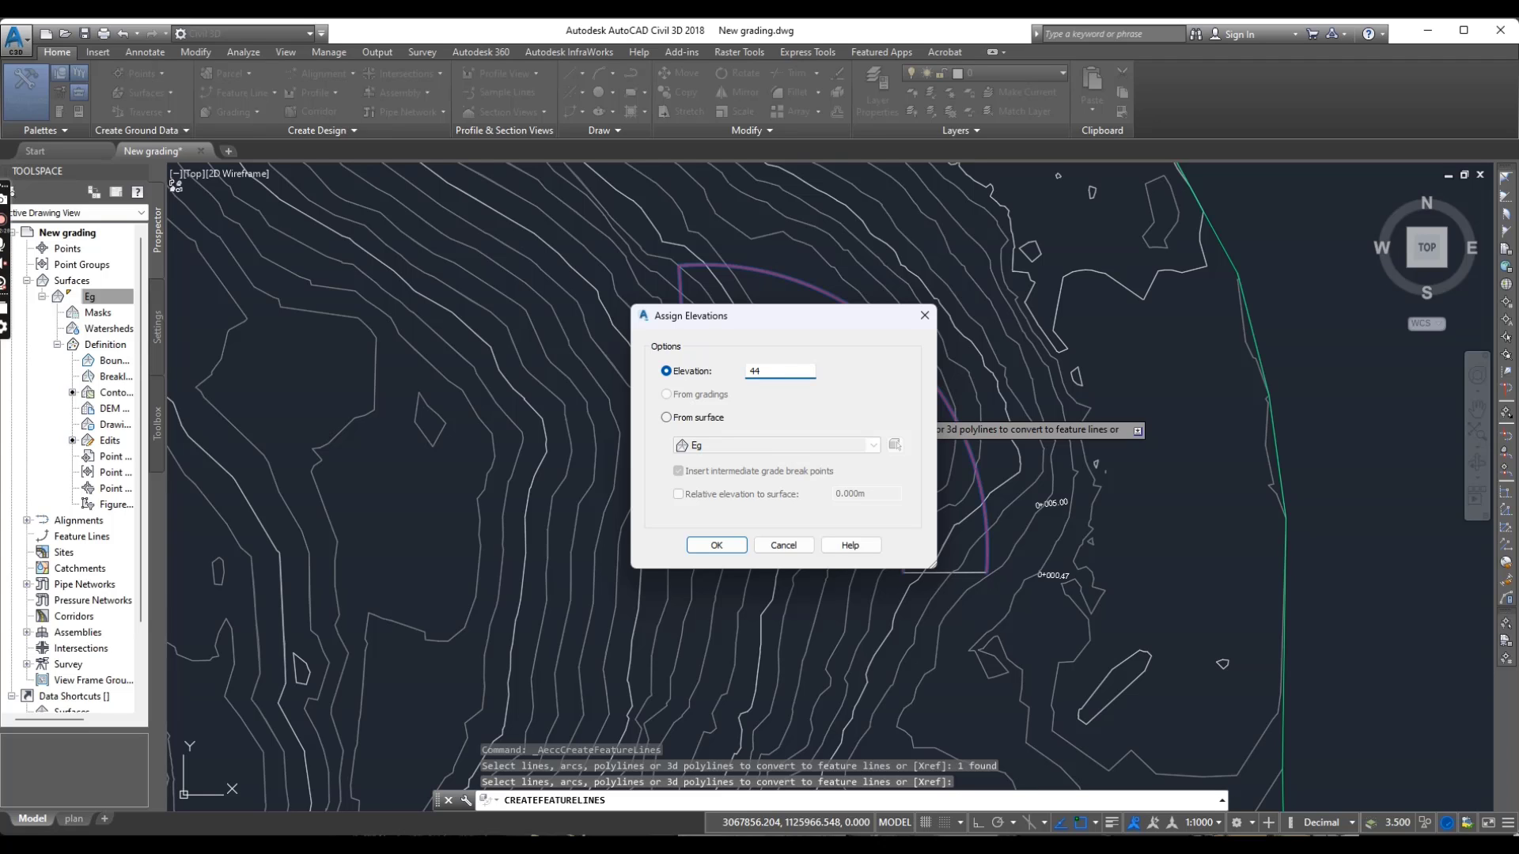
pyautogui.click(716, 546)
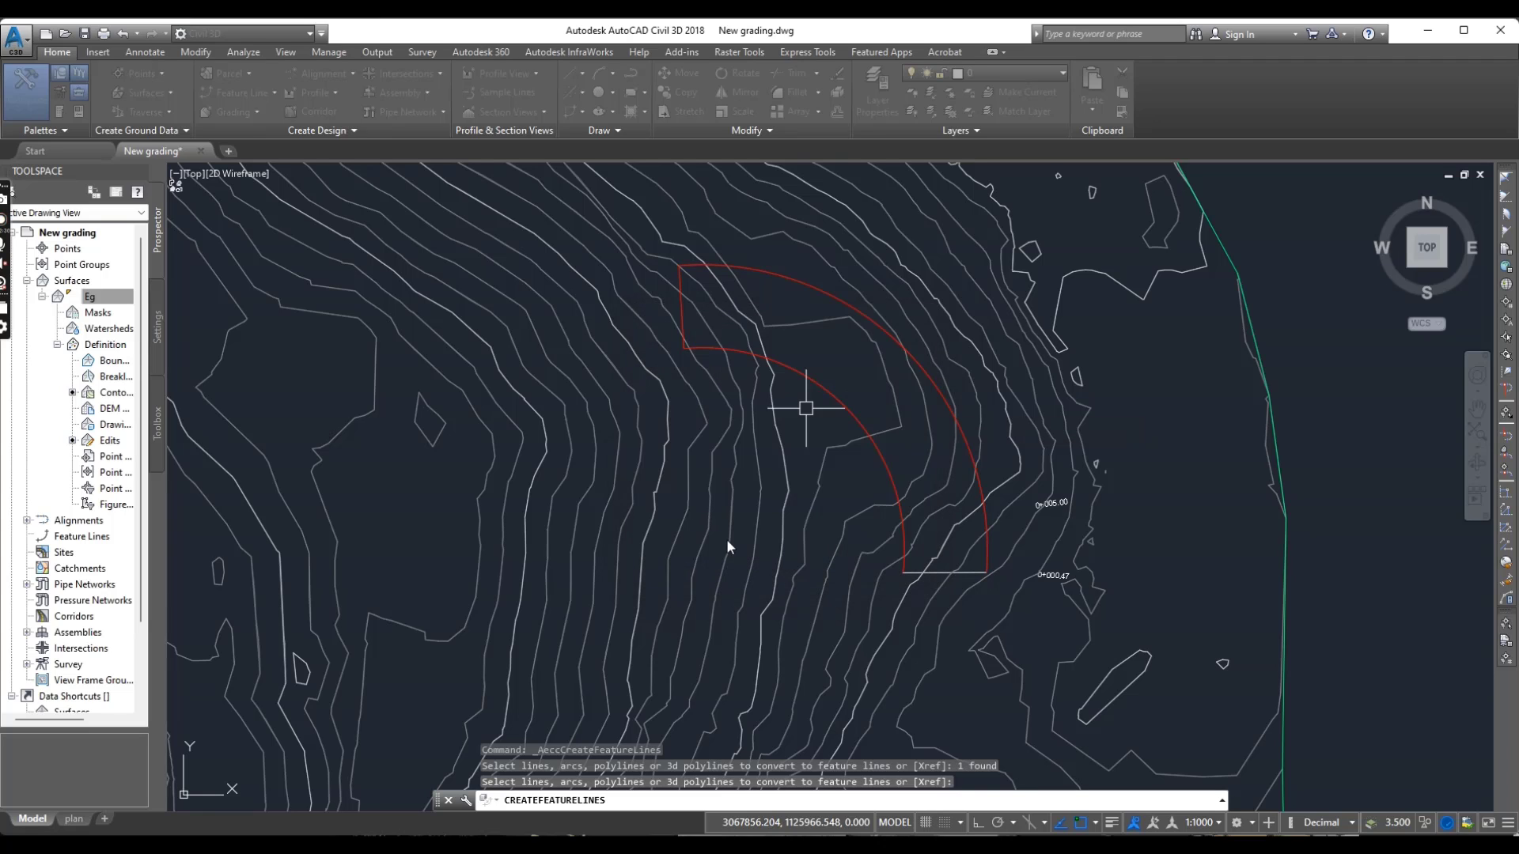
pyautogui.scroll(1, 837, 399)
pyautogui.scroll(-2, 836, 395)
pyautogui.scroll(3, 835, 392)
pyautogui.click(833, 379)
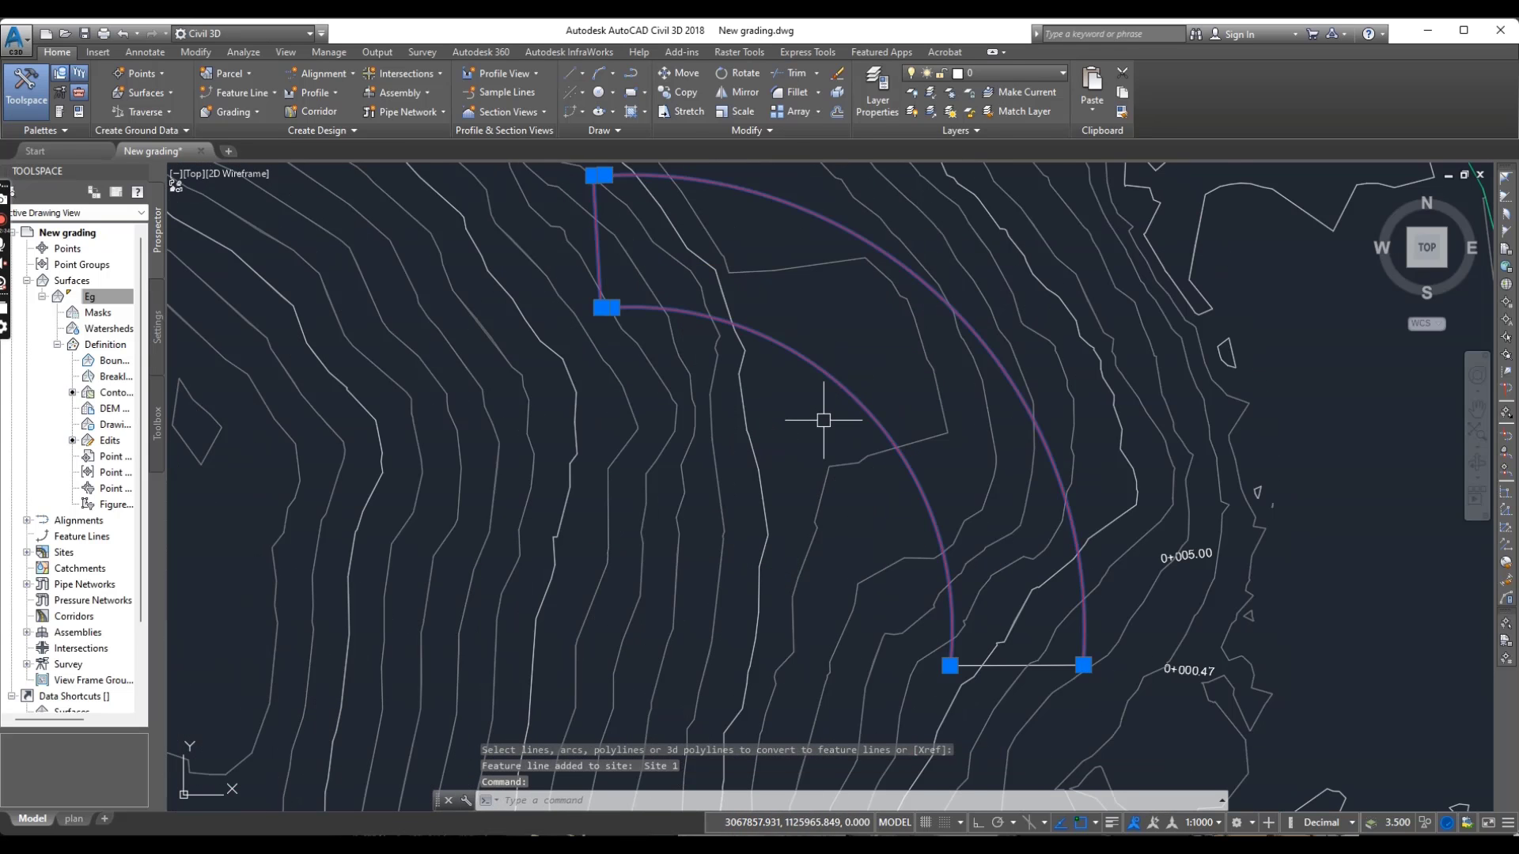
pyautogui.scroll(-2, 922, 474)
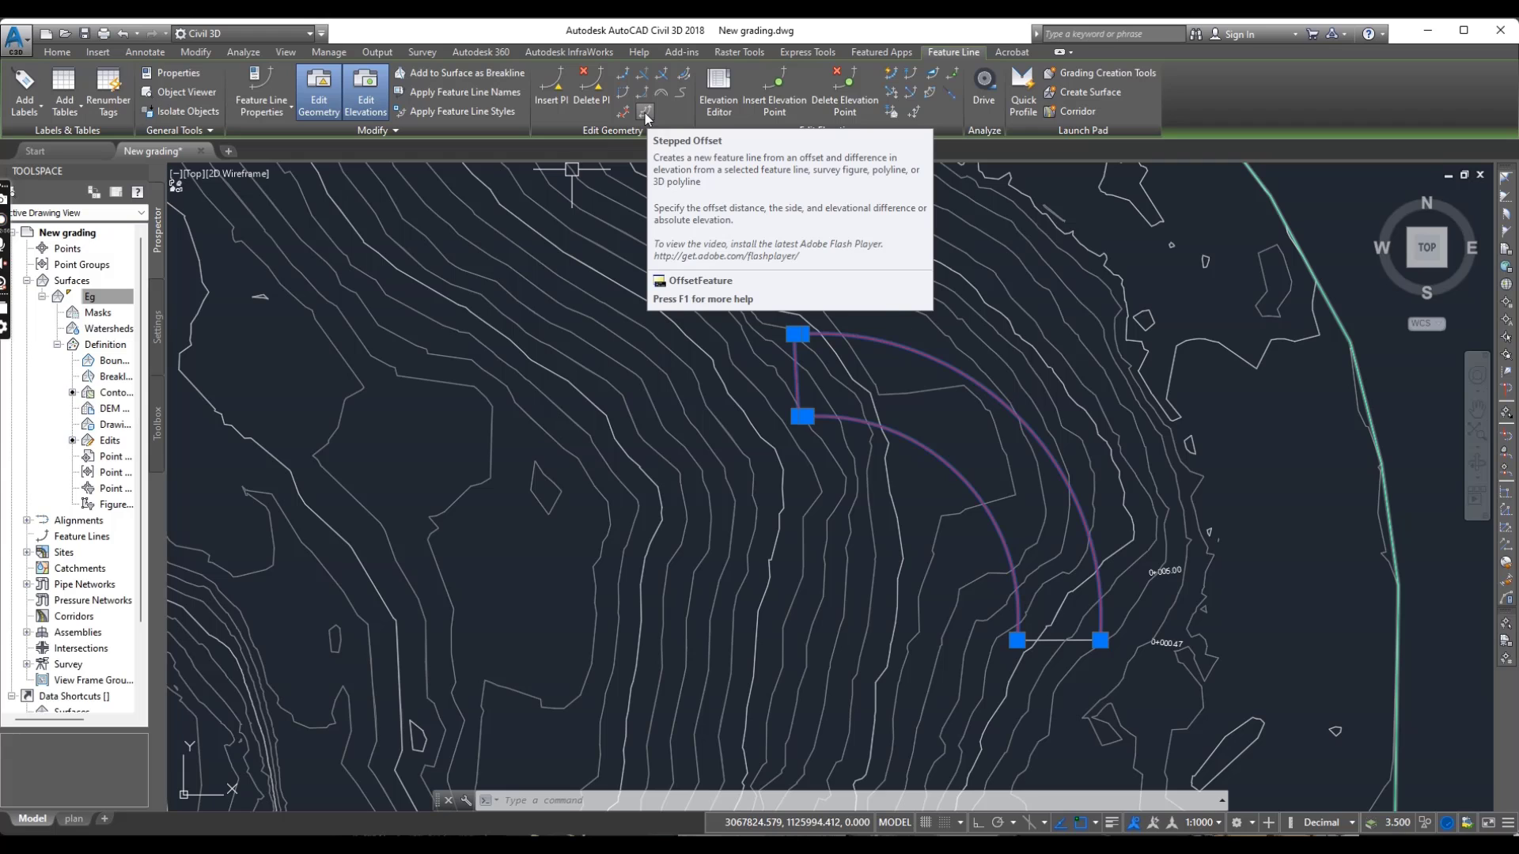
# Offset the feature line 4 m to the outside with a 10 m elevation difference
pyautogui.click(645, 118)
pyautogui.moveTo(909, 353); pyautogui.dragTo(779, 510, button='middle')
pyautogui.scroll(2, 926, 538)
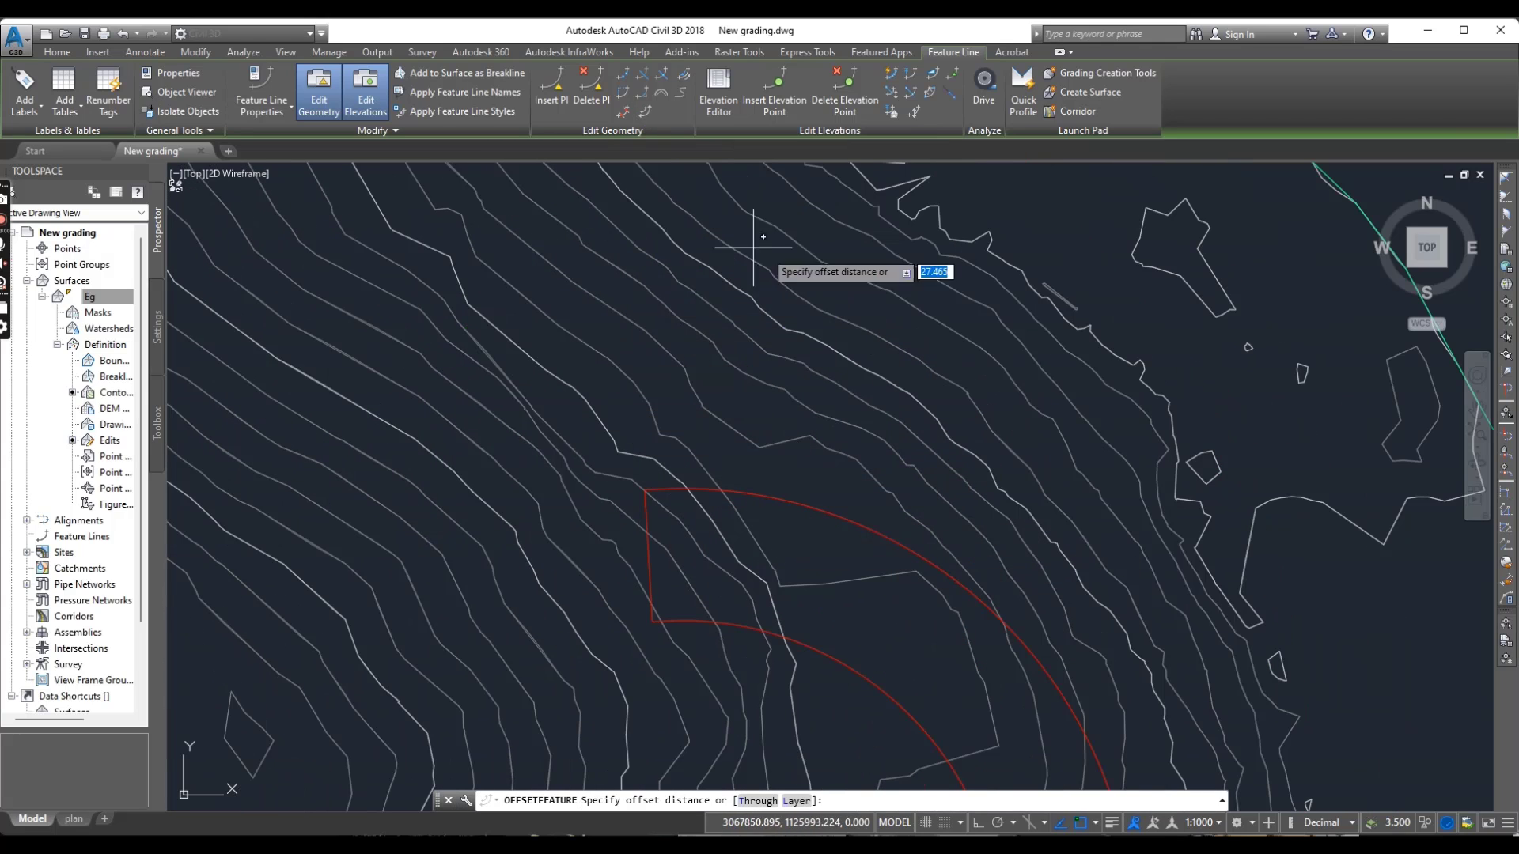
pyautogui.scroll(-5, 497, 392)
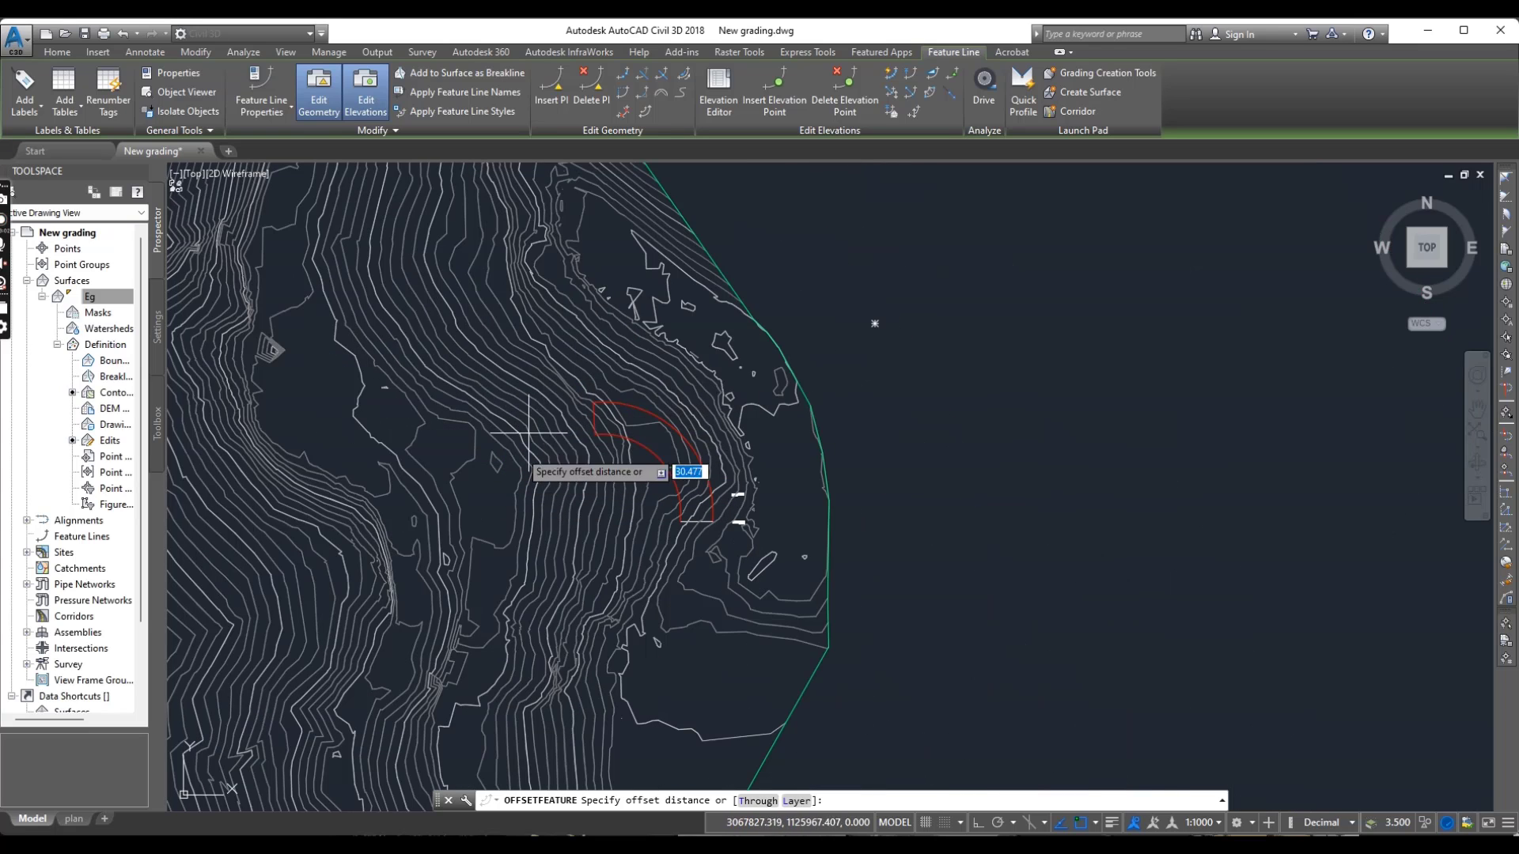
pyautogui.scroll(2, 581, 427)
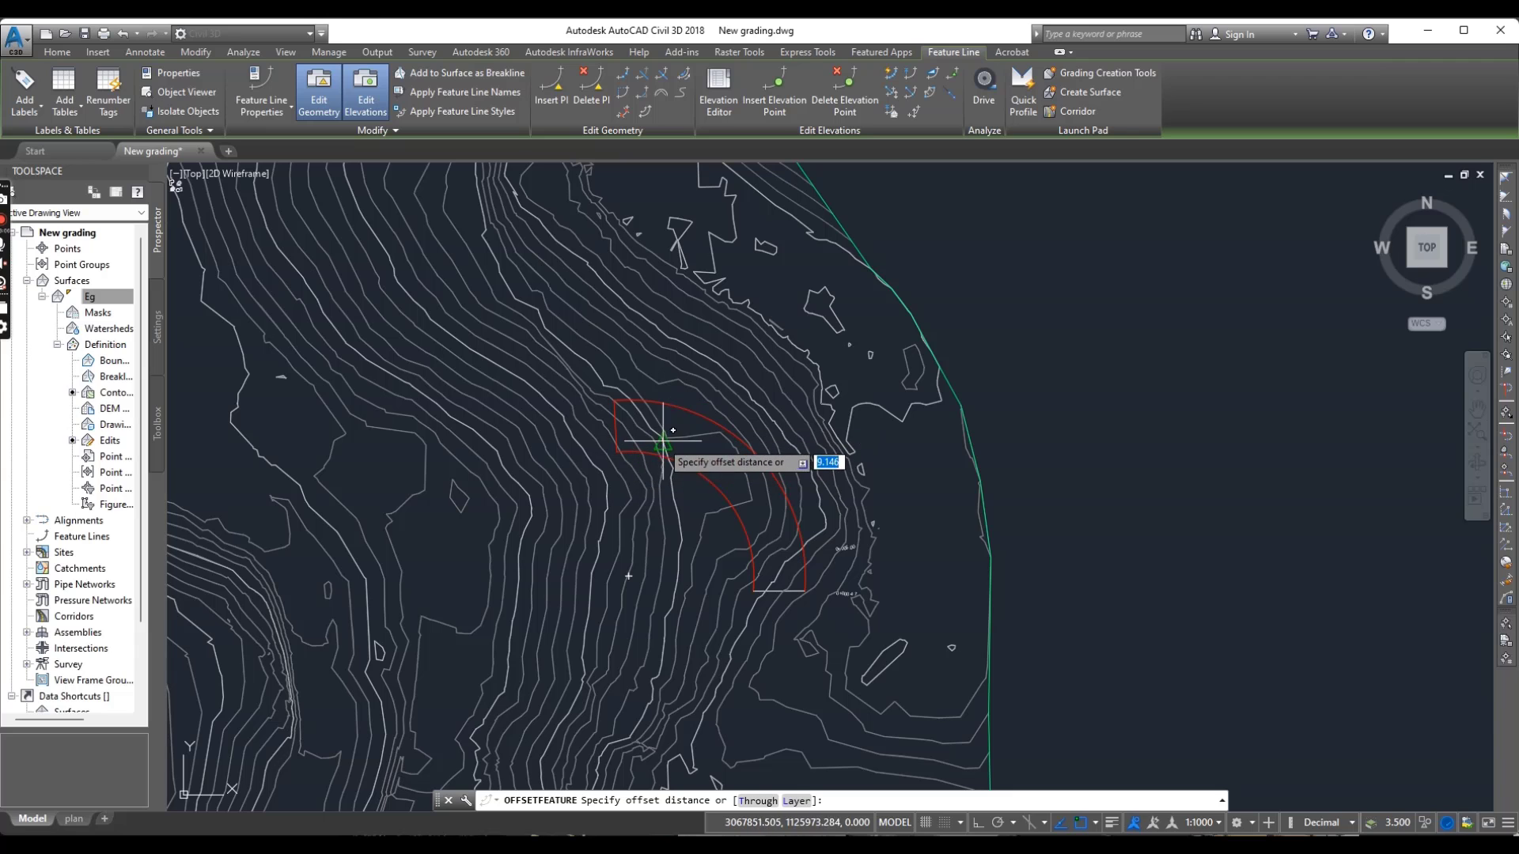
pyautogui.scroll(-3, 662, 440)
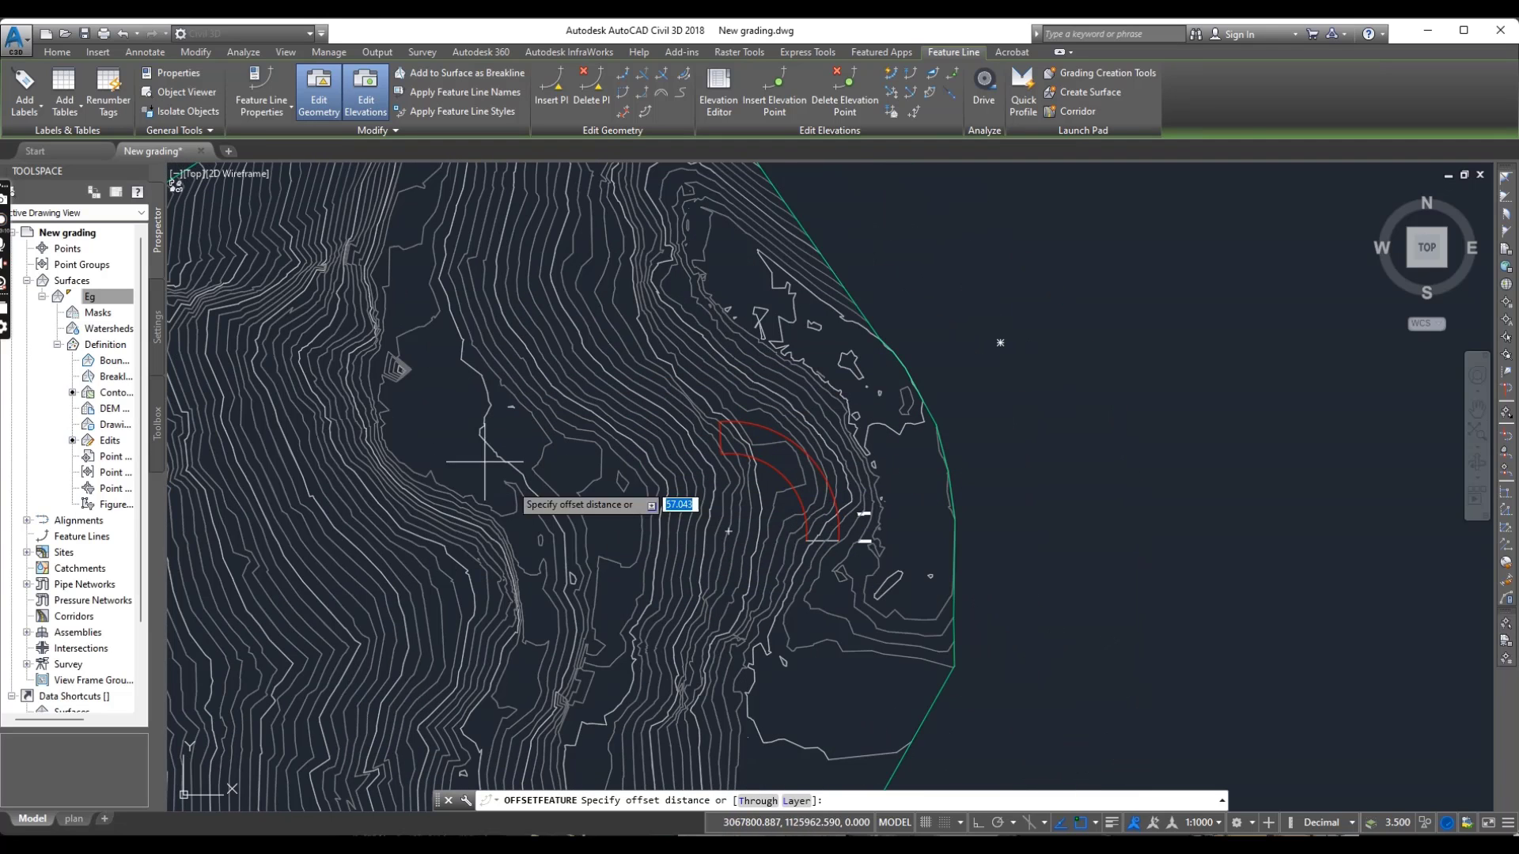
pyautogui.scroll(3, 765, 441)
pyautogui.scroll(3, 778, 388)
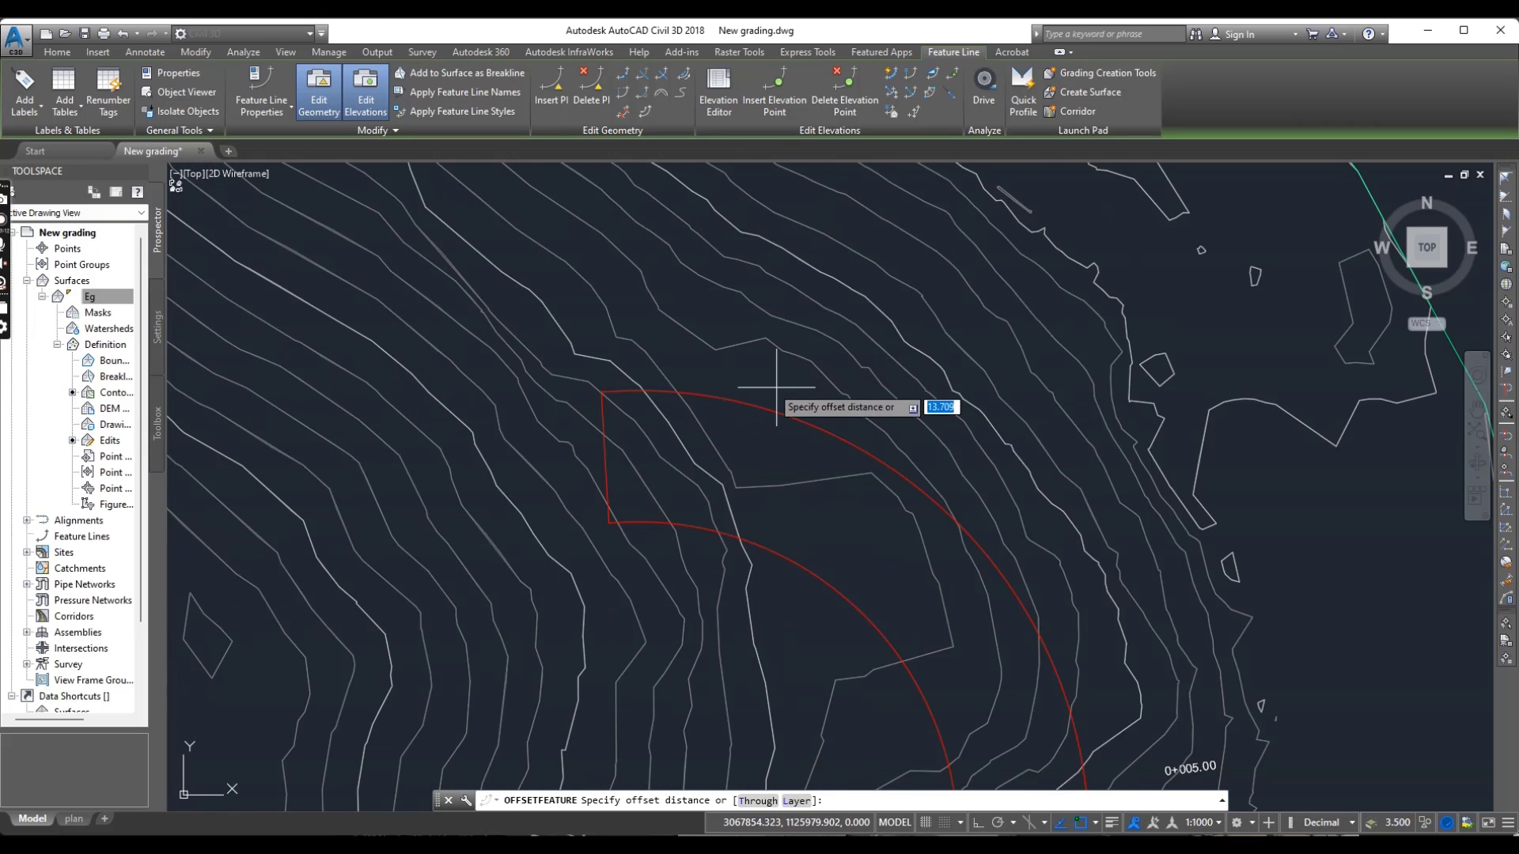
pyautogui.scroll(2, 768, 373)
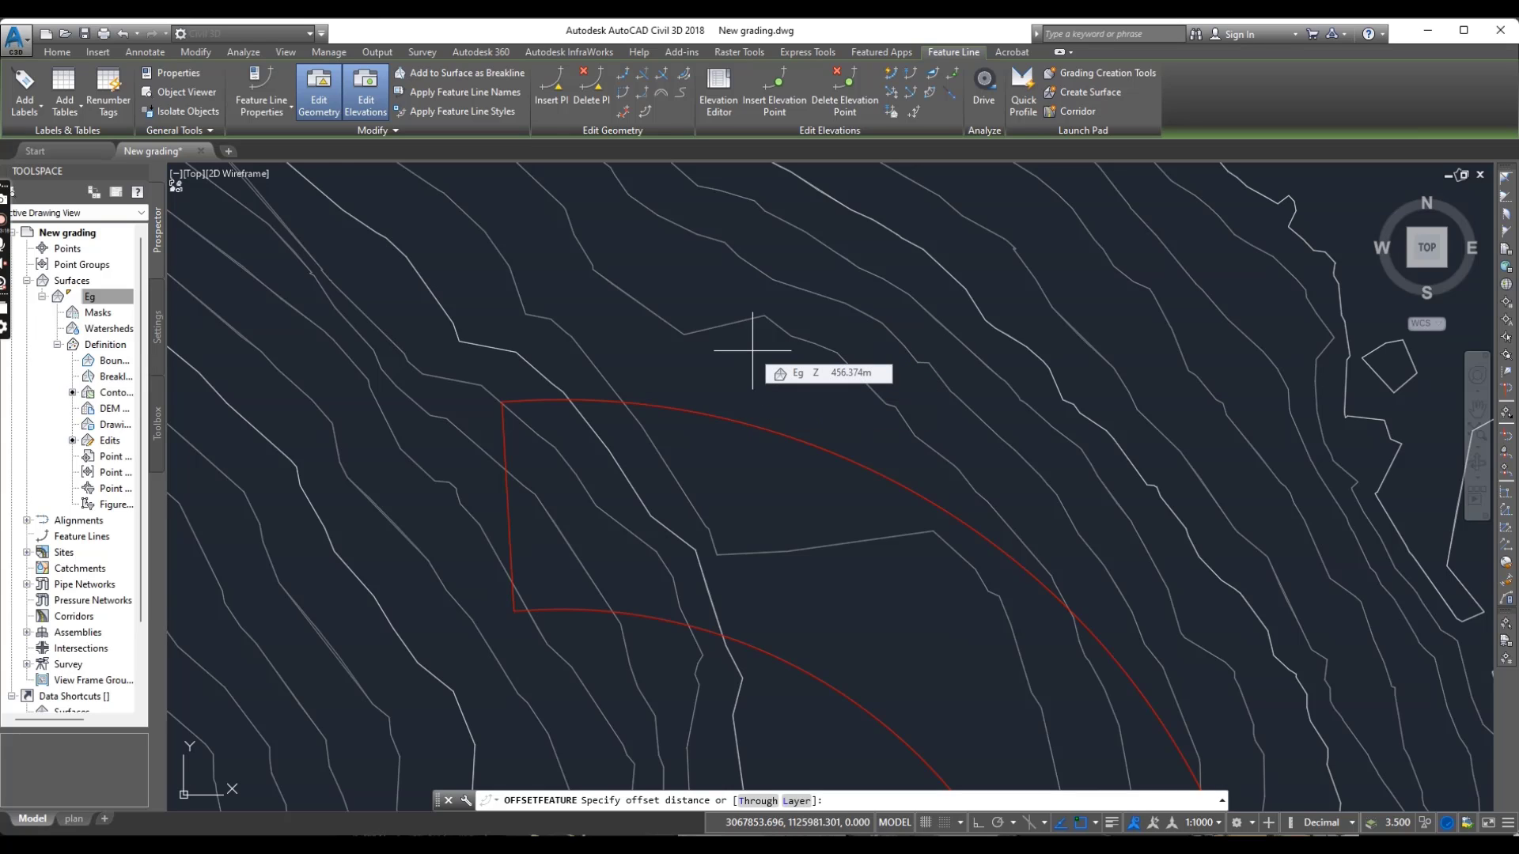
pyautogui.write('4')
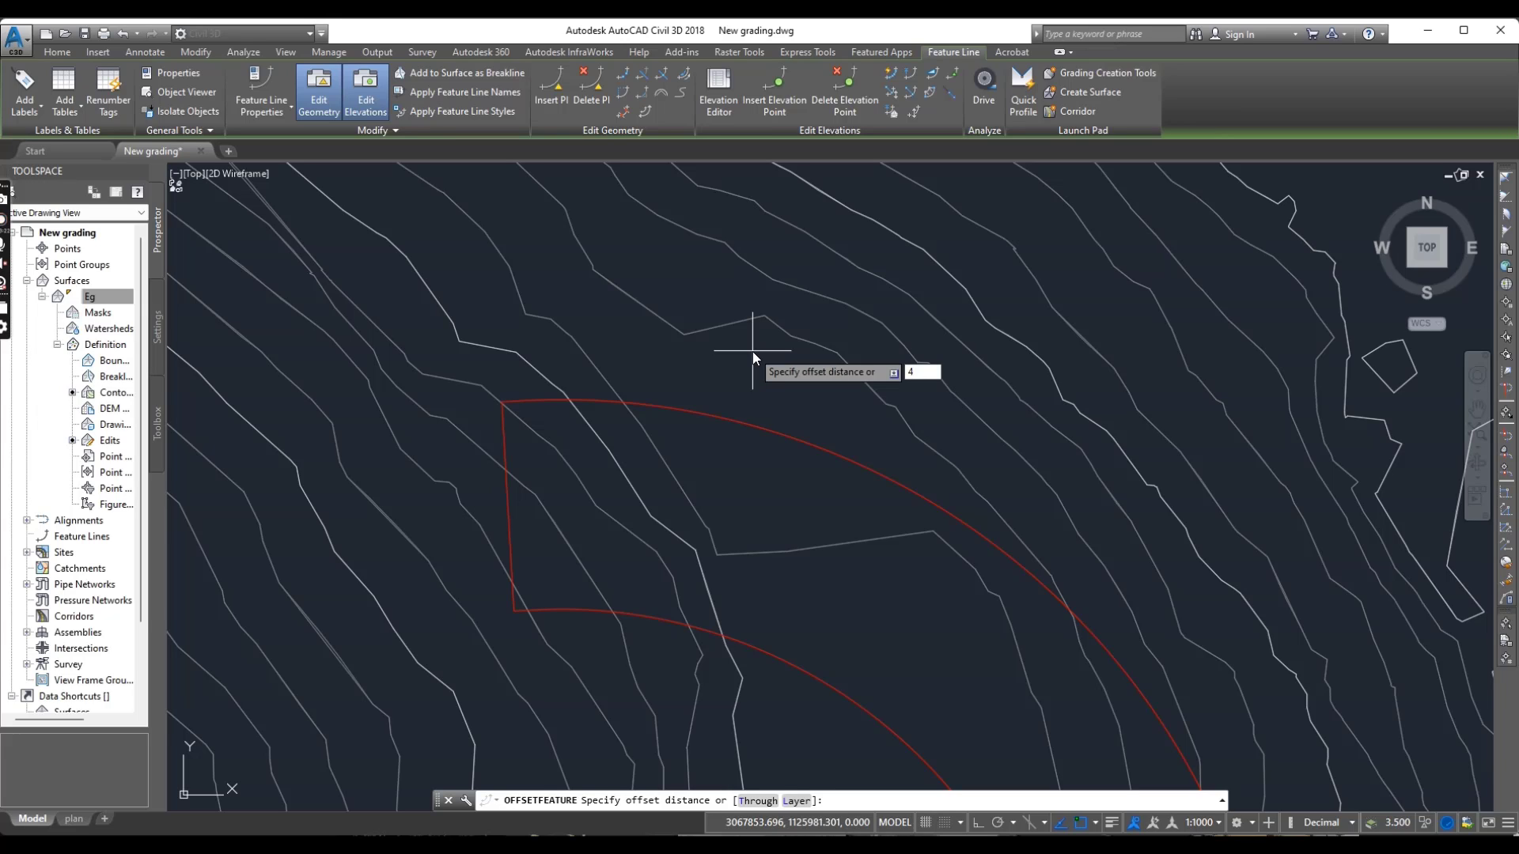
pyautogui.press('Return')
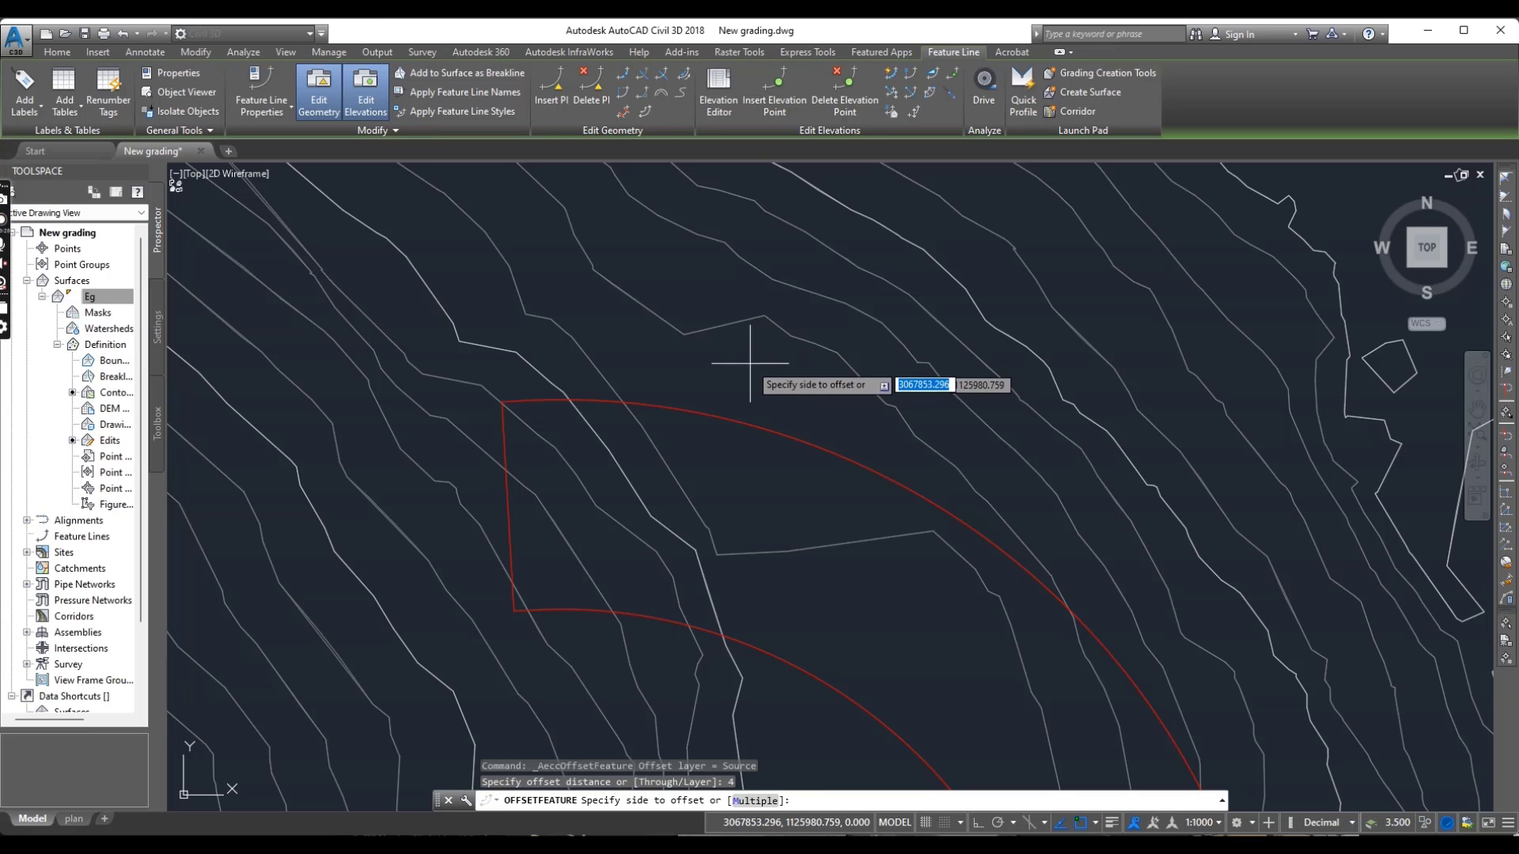
pyautogui.click(737, 362)
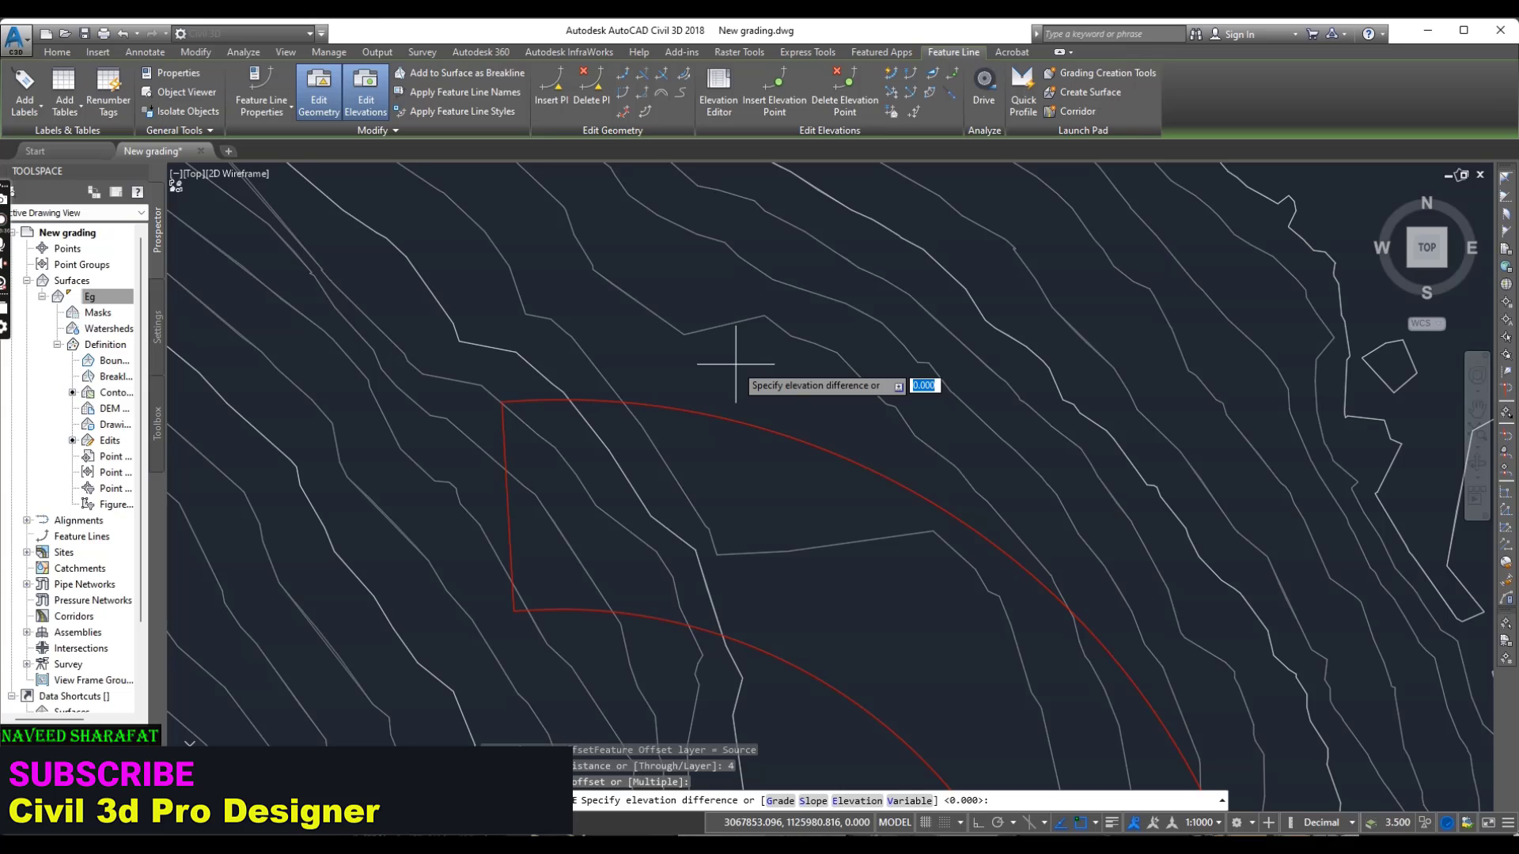
pyautogui.write('10')
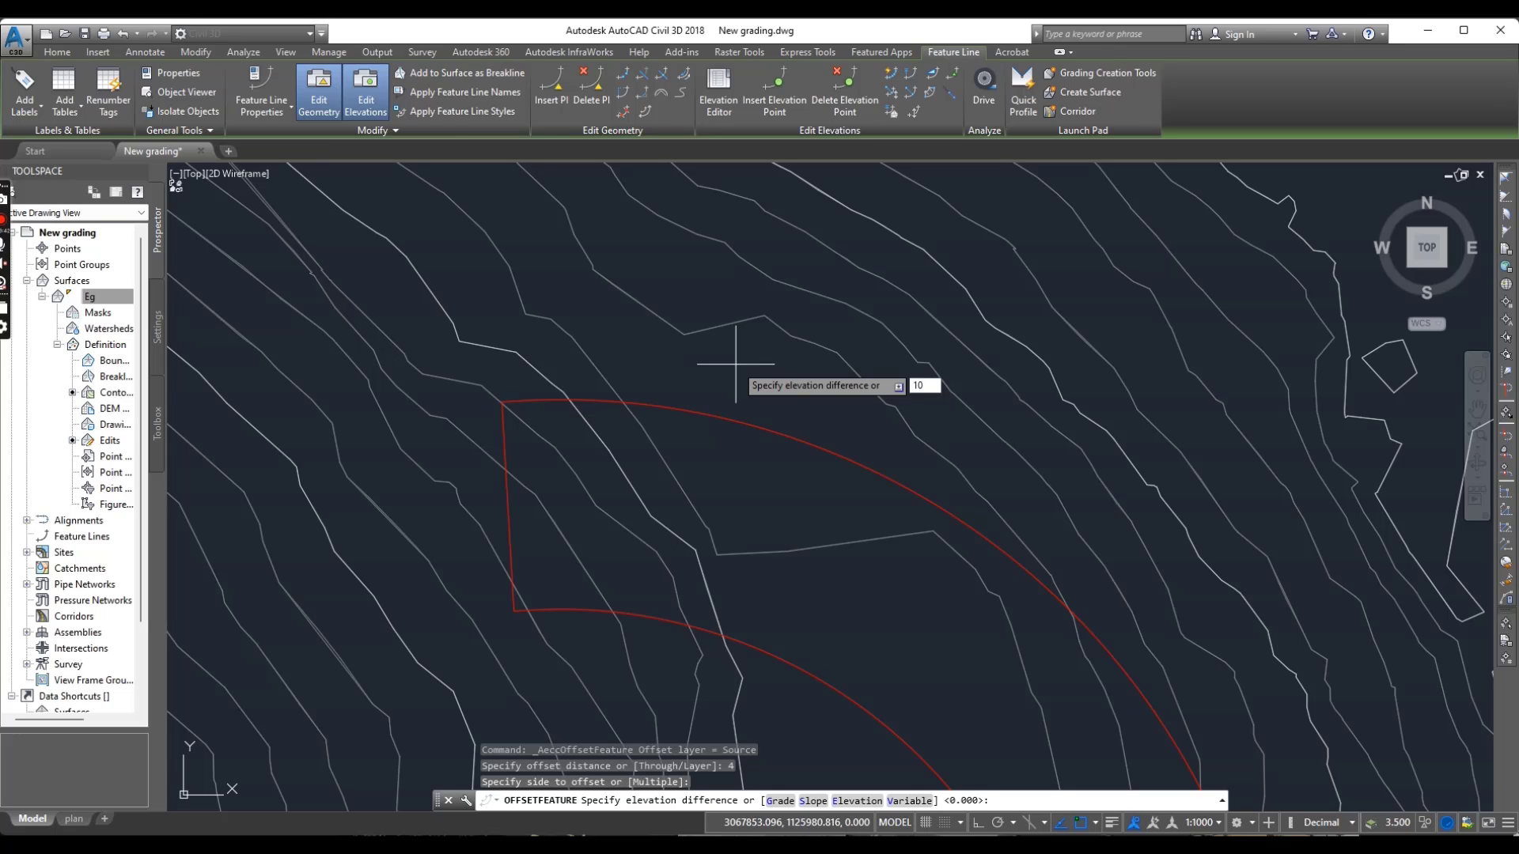
pyautogui.press('Return')
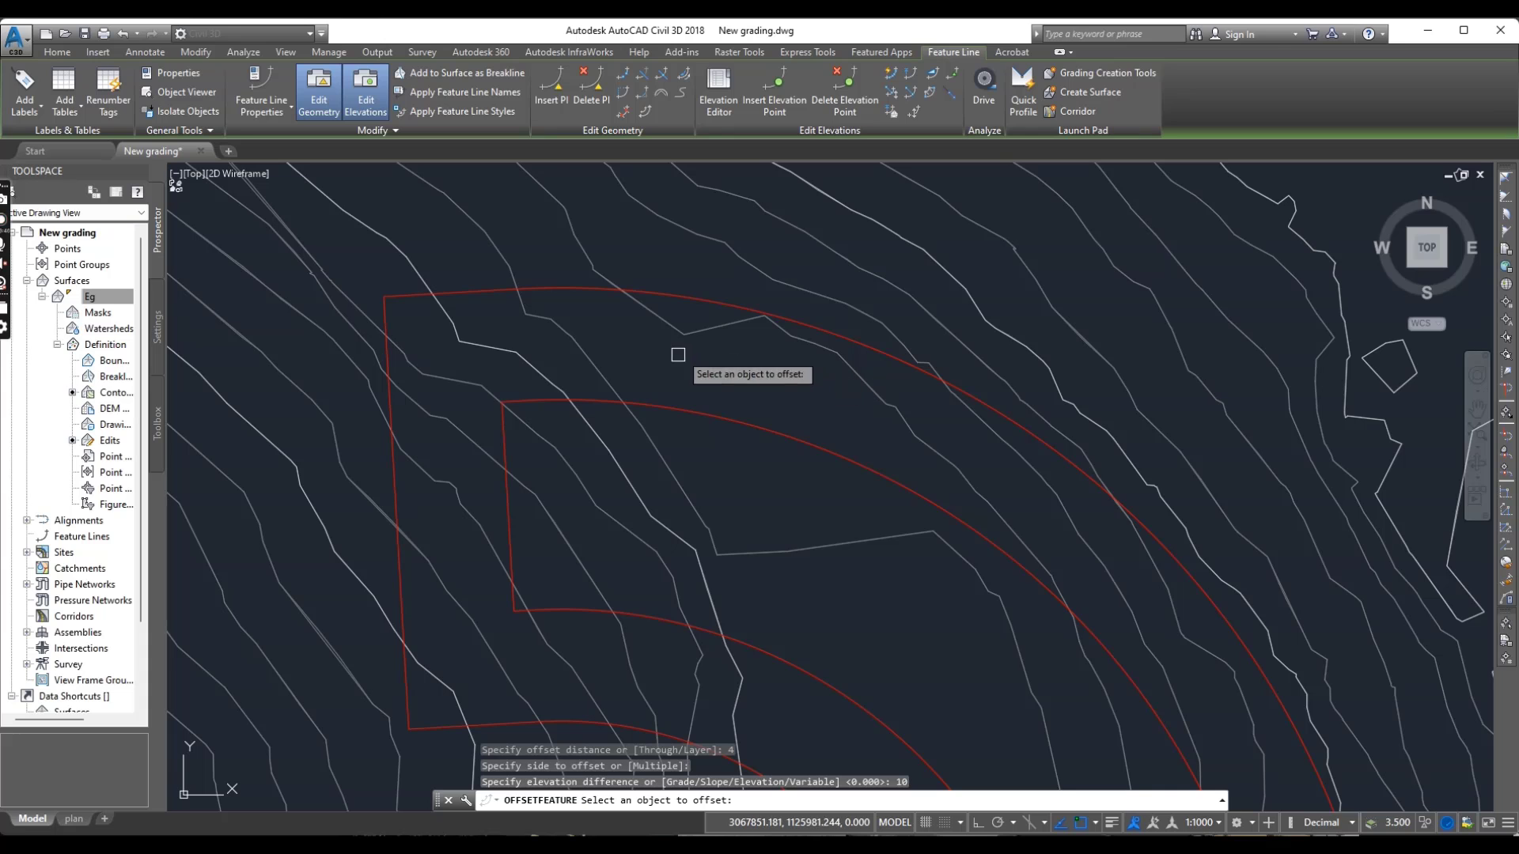
# End the offset command and select the outer bench feature line
pyautogui.press('Escape')
pyautogui.press('Escape')
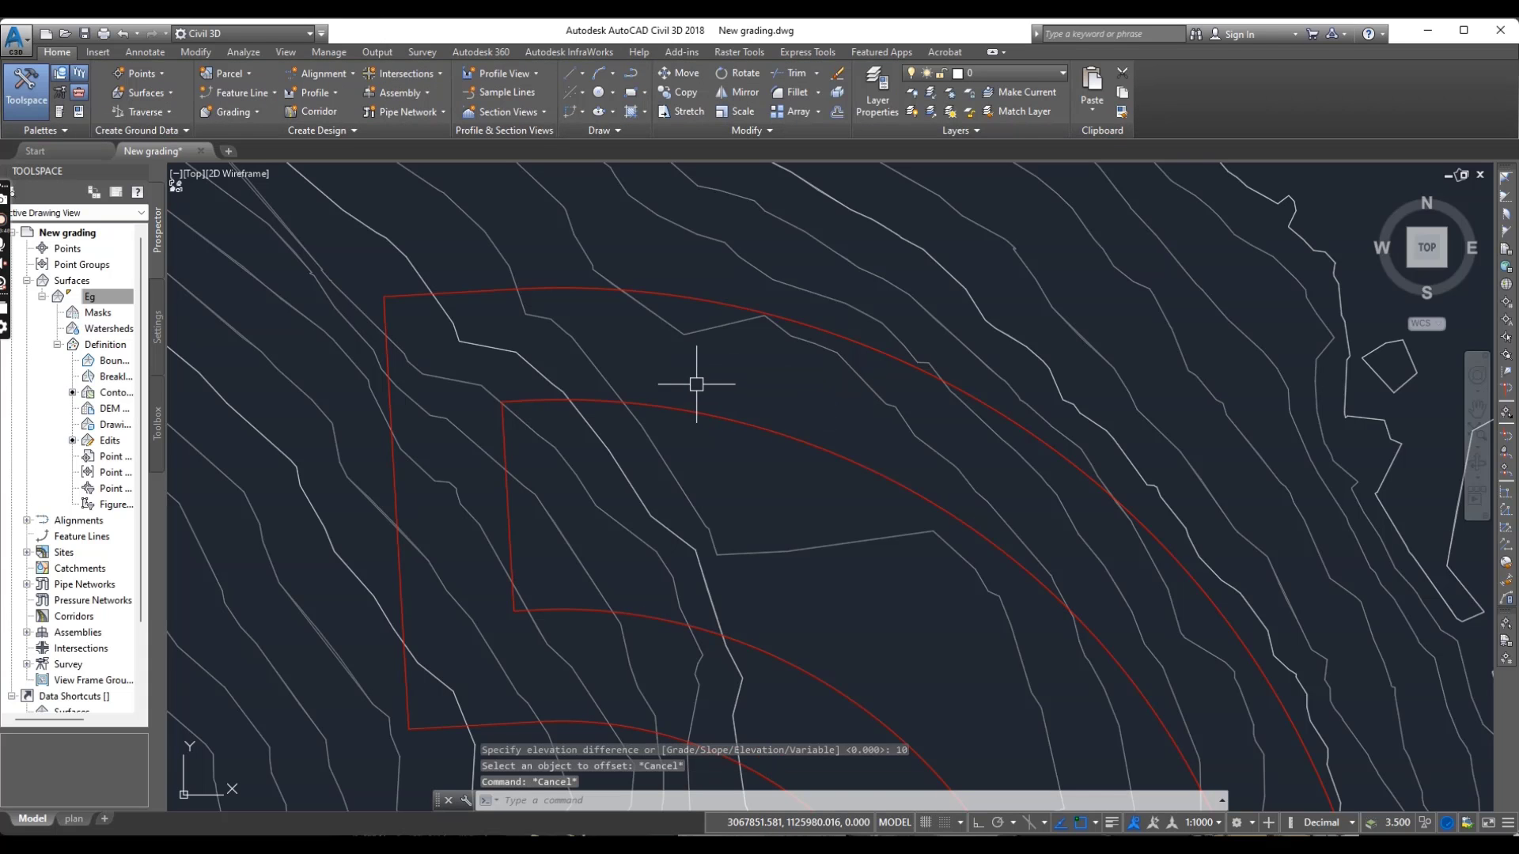
pyautogui.scroll(-5, 862, 348)
pyautogui.scroll(3, 783, 333)
pyautogui.scroll(4, 792, 330)
pyautogui.click(830, 315)
pyautogui.scroll(-4, 814, 278)
pyautogui.scroll(4, 790, 353)
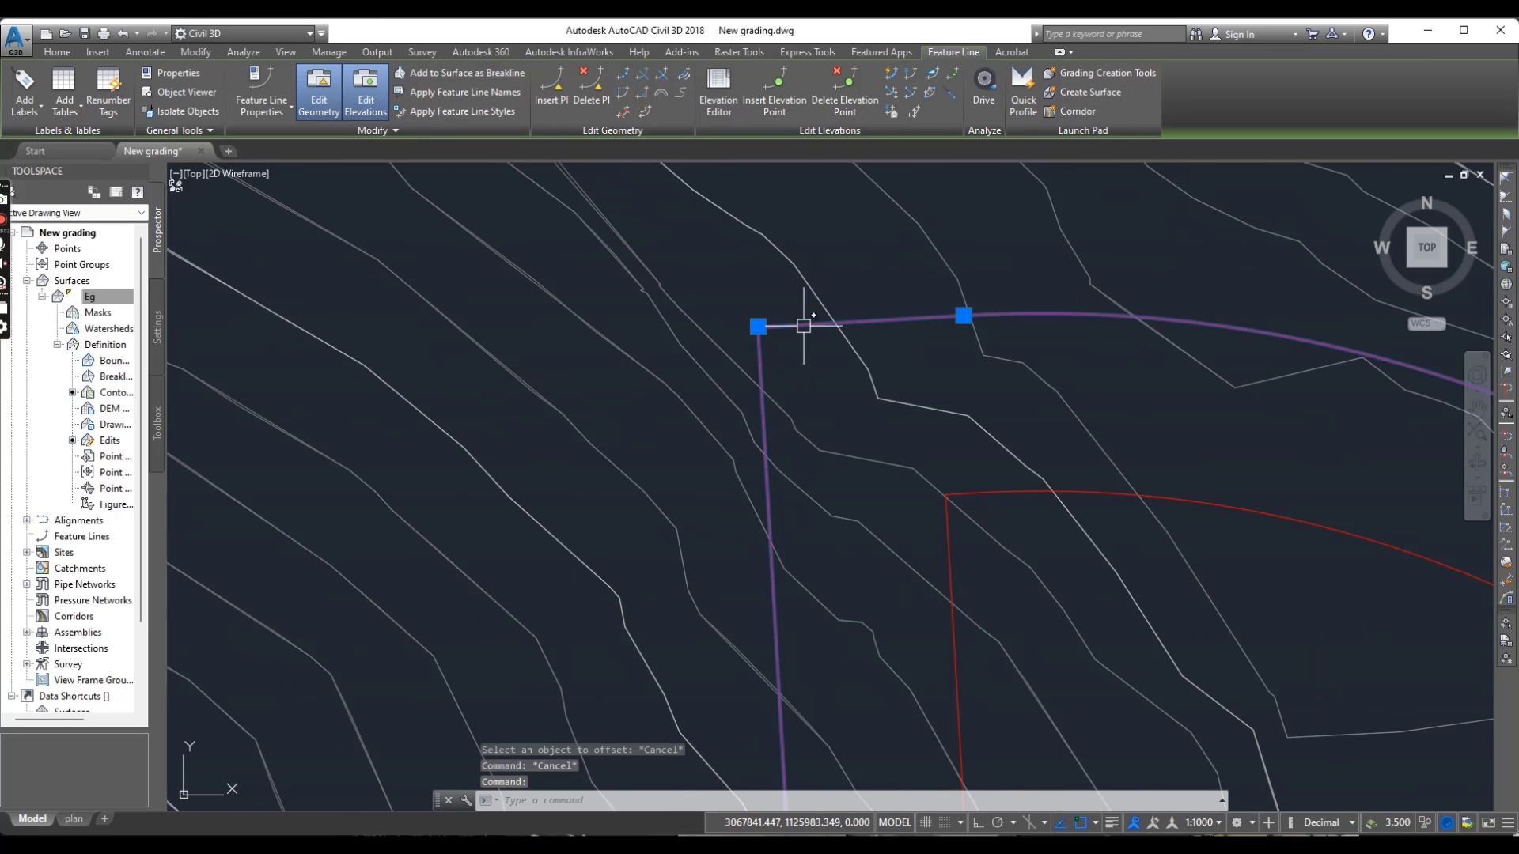
# Fillet two sharp corners of the outer bench feature line with a 4 m radius
pyautogui.click(643, 93)
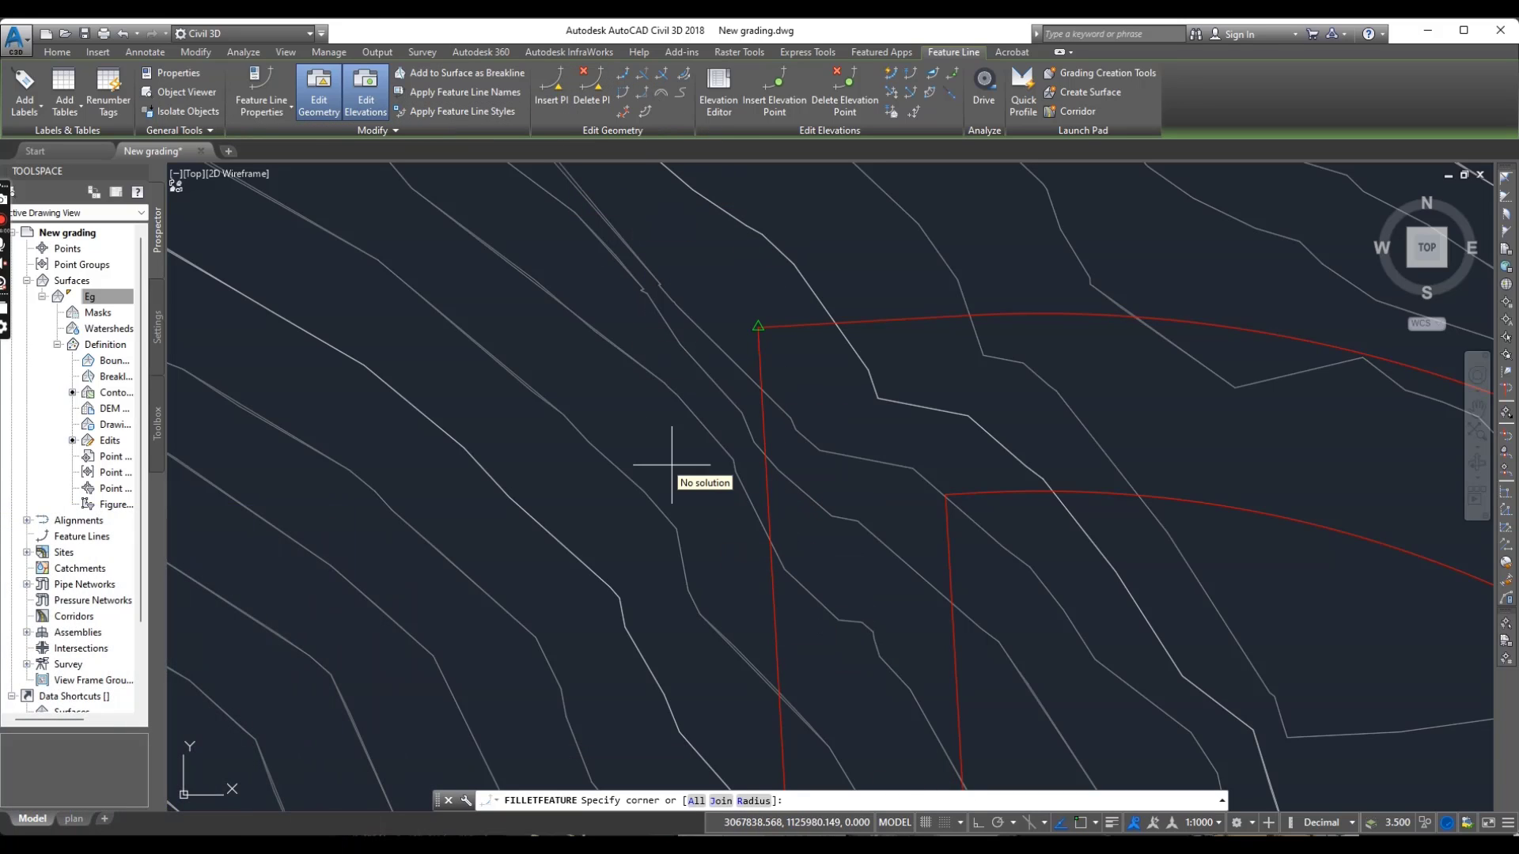
pyautogui.click(750, 801)
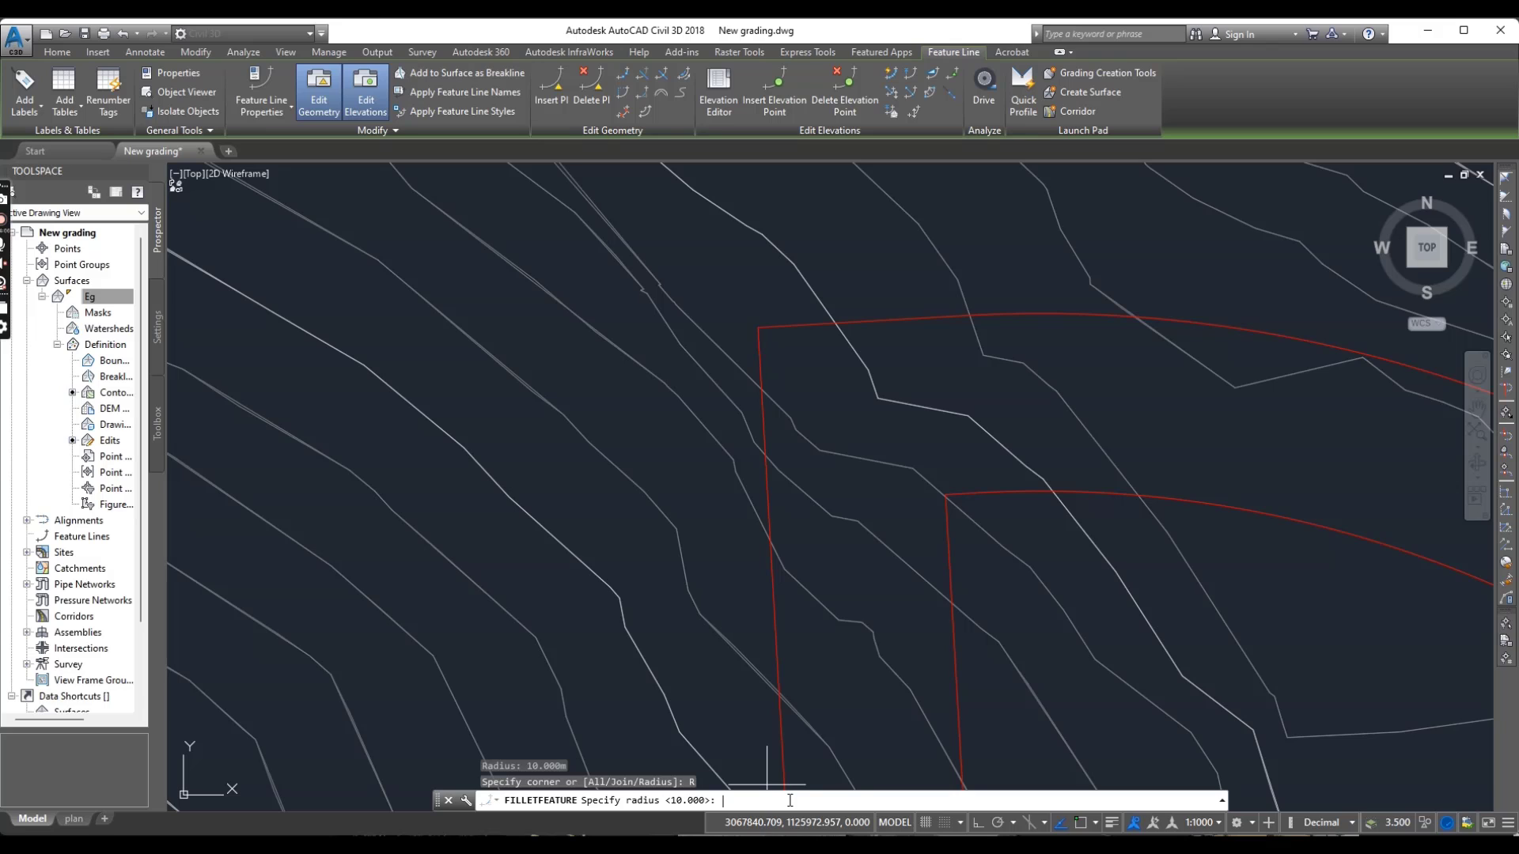
pyautogui.press('Return')
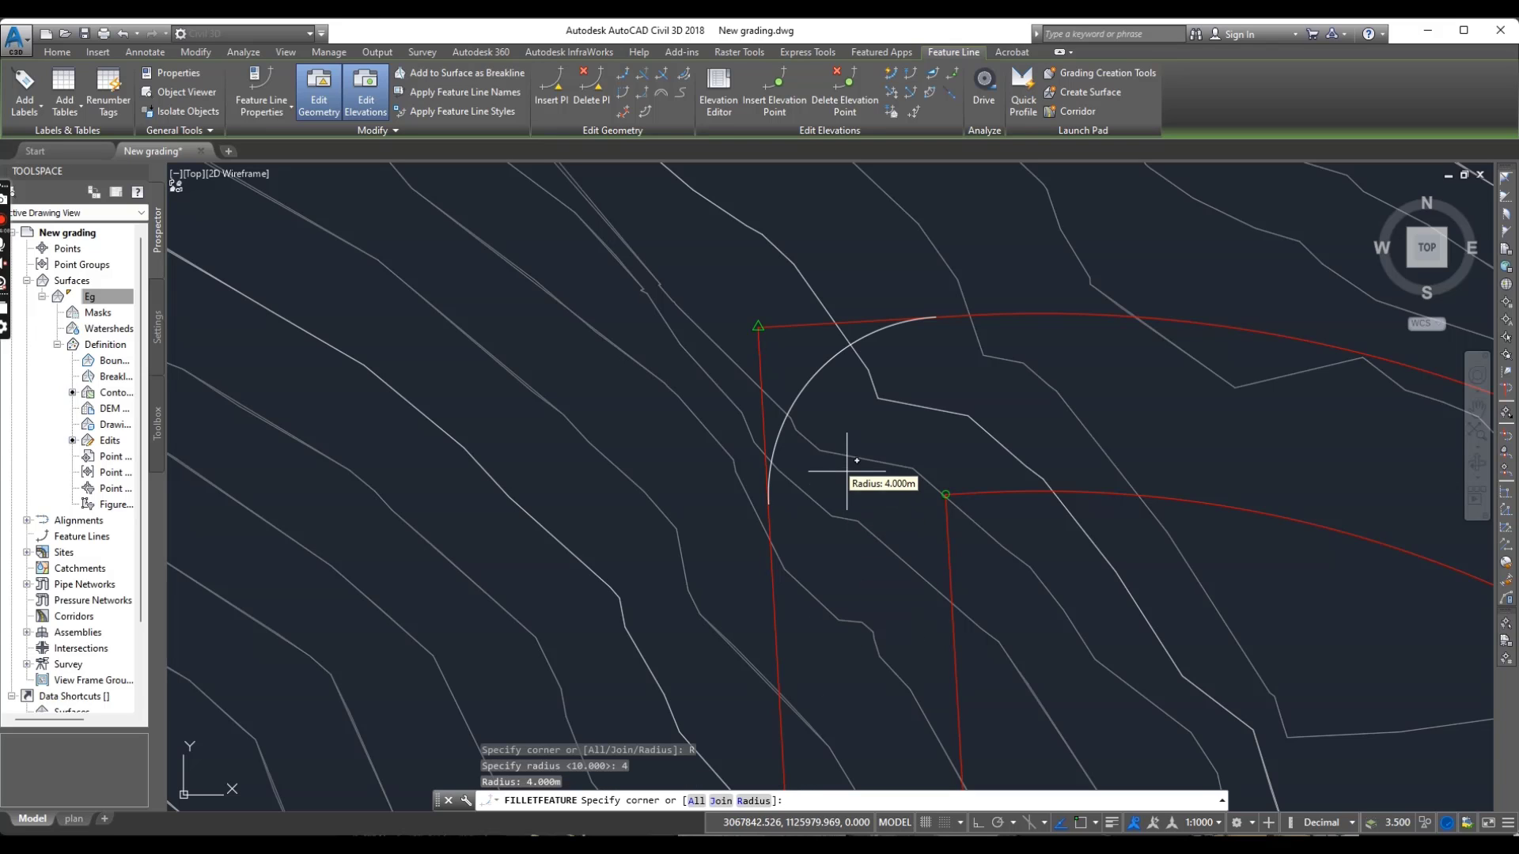
pyautogui.click(858, 434)
pyautogui.moveTo(860, 431); pyautogui.dragTo(791, 271, button='middle')
pyautogui.scroll(-4, 791, 356)
pyautogui.scroll(5, 799, 451)
pyautogui.click(799, 452)
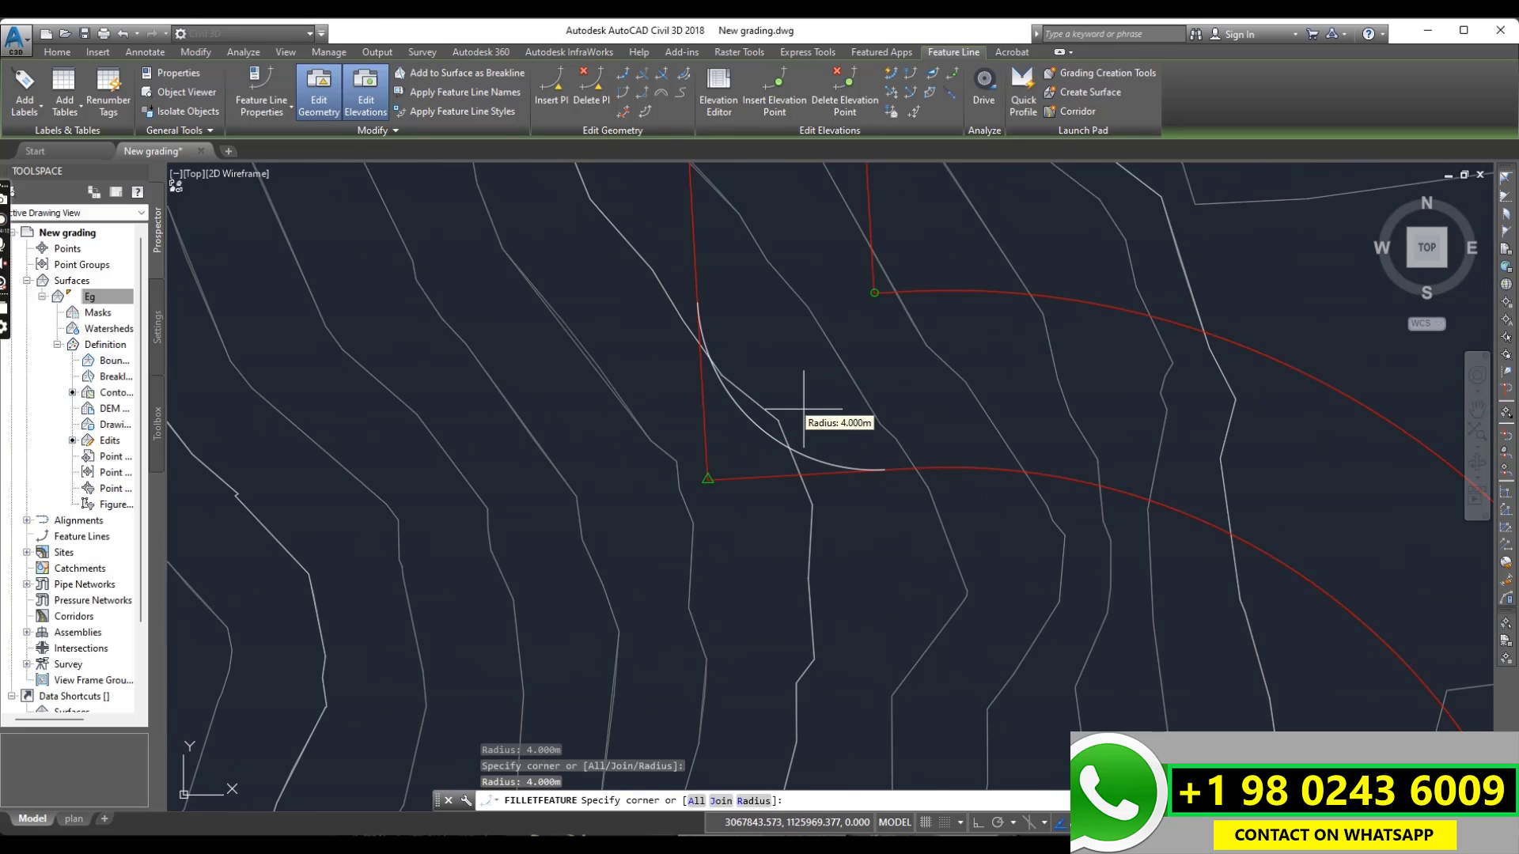
pyautogui.press('Escape')
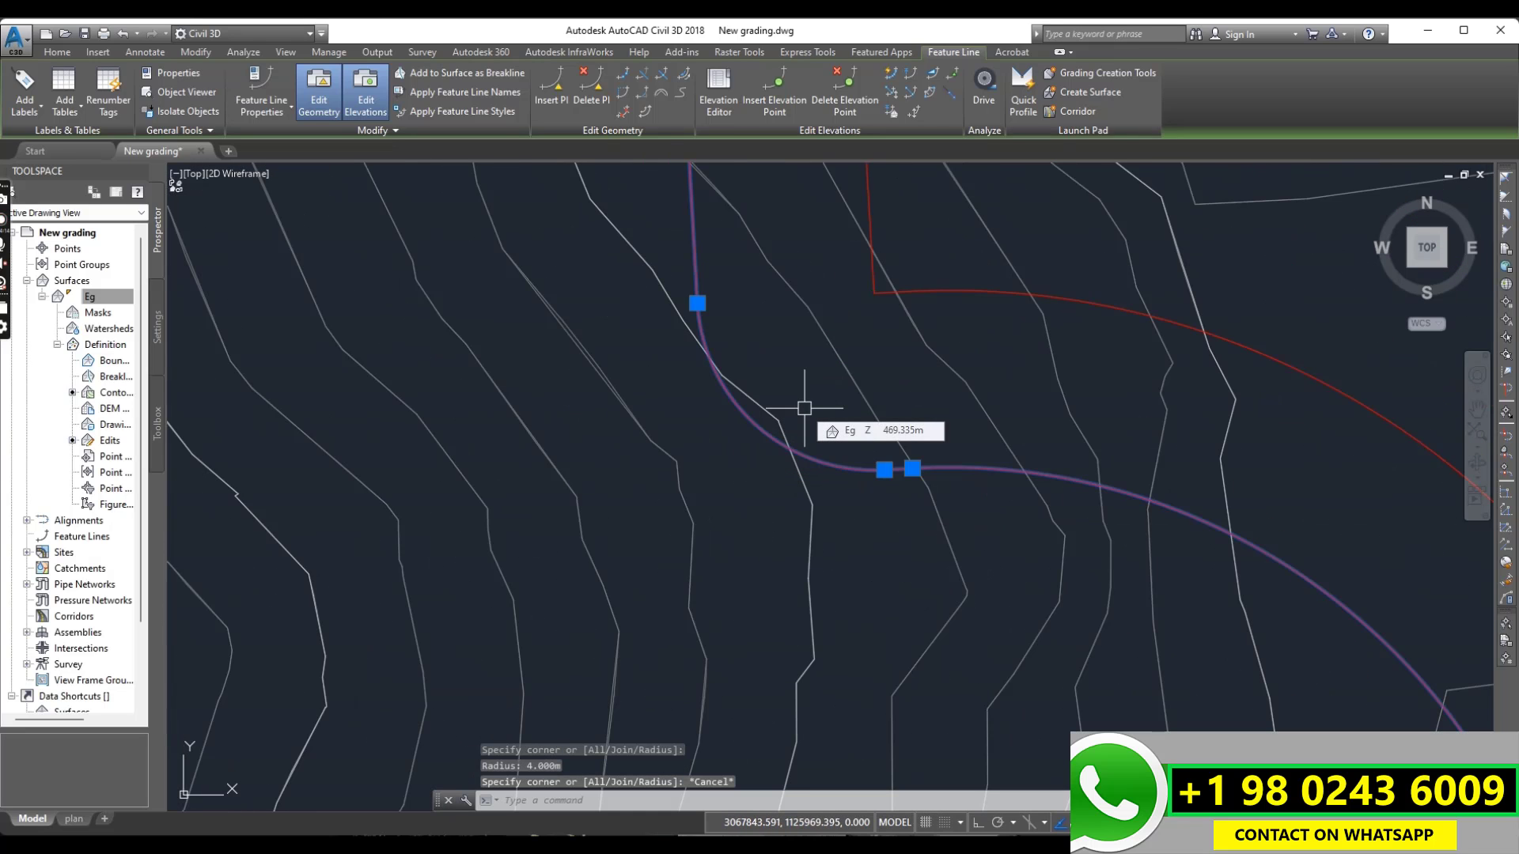
pyautogui.scroll(-2, 803, 403)
pyautogui.press('Escape')
pyautogui.scroll(-4, 766, 413)
pyautogui.scroll(-1, 791, 380)
pyautogui.scroll(5, 784, 388)
# Split the drawing area into a Two: Vertical viewport configuration
pyautogui.scroll(-8, 780, 400)
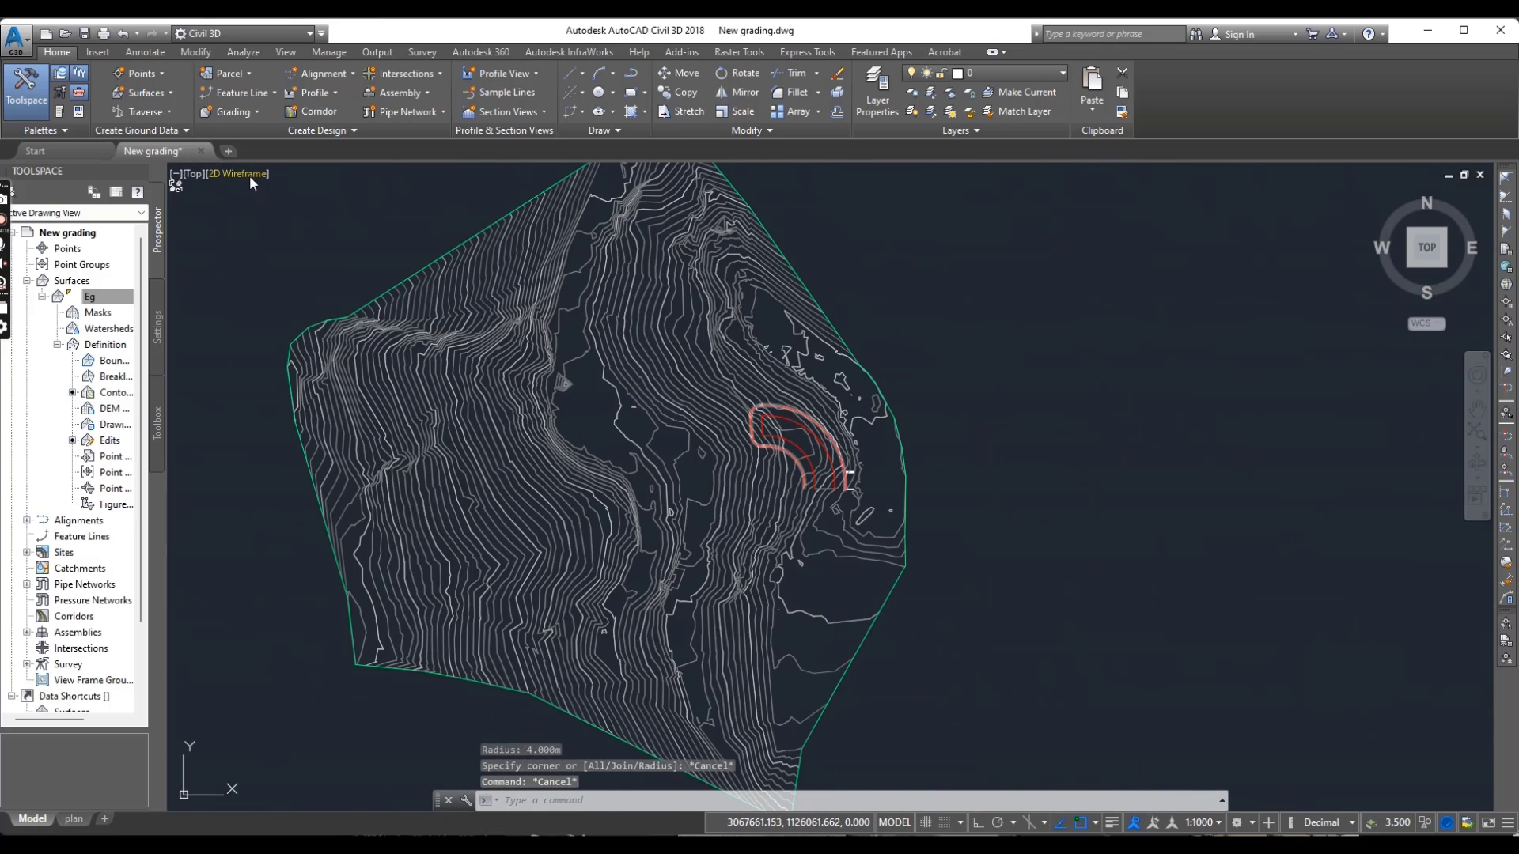
pyautogui.click(177, 174)
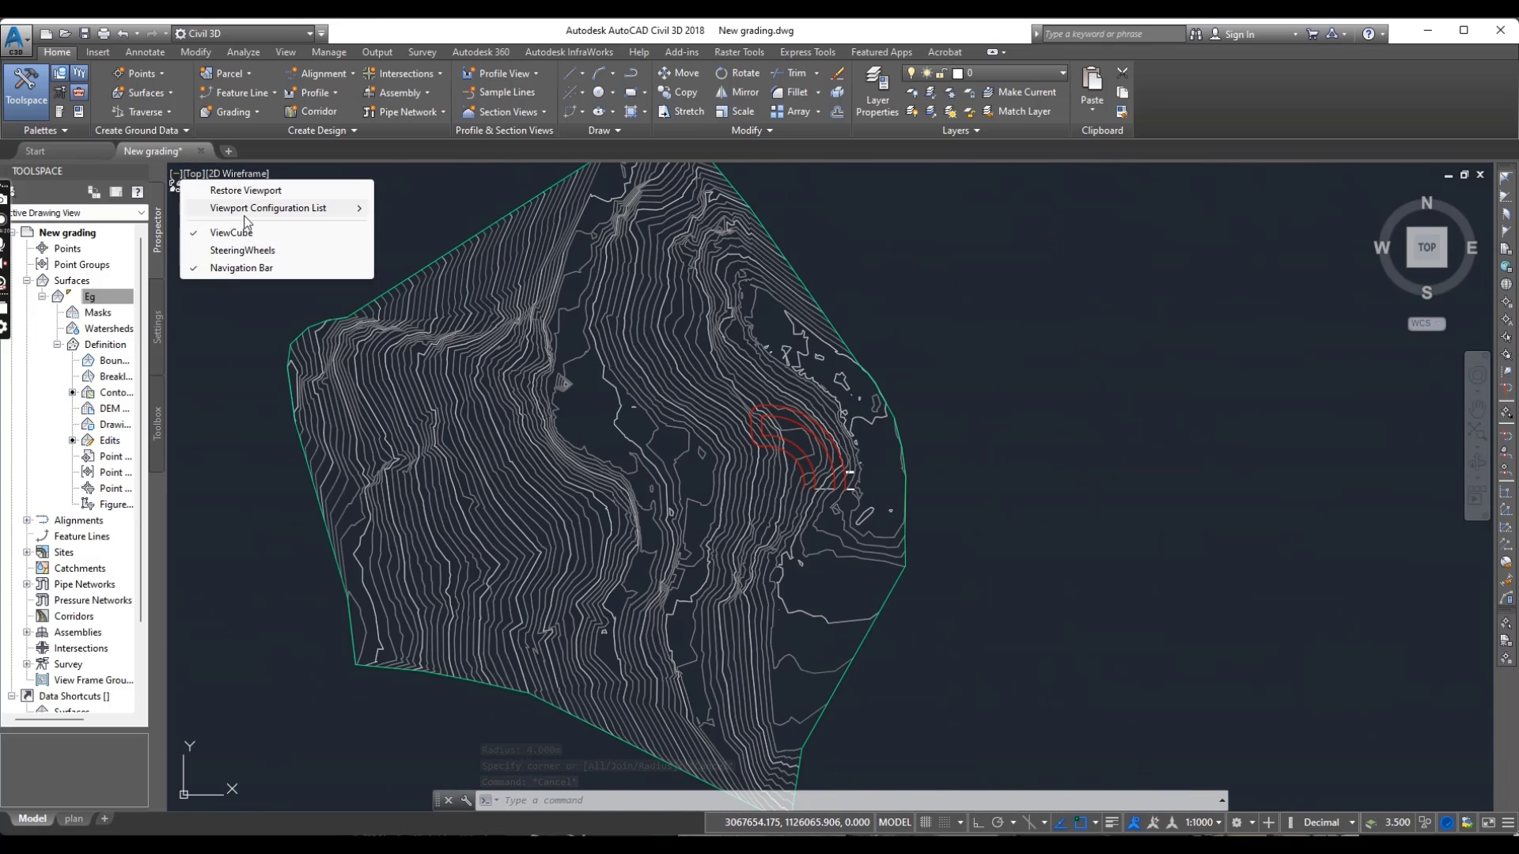
pyautogui.moveTo(247, 211)
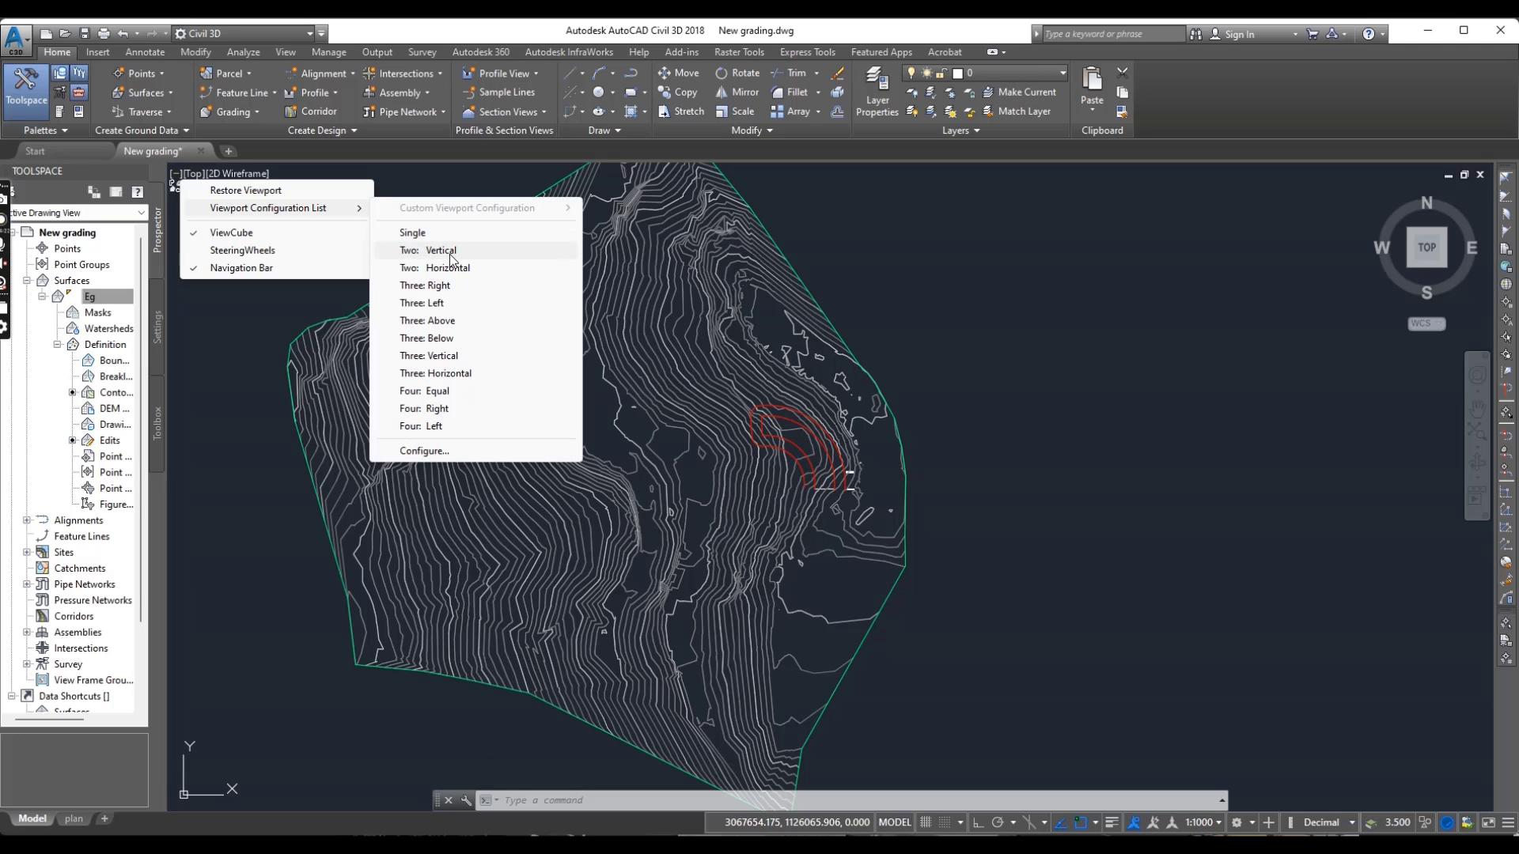
pyautogui.click(449, 253)
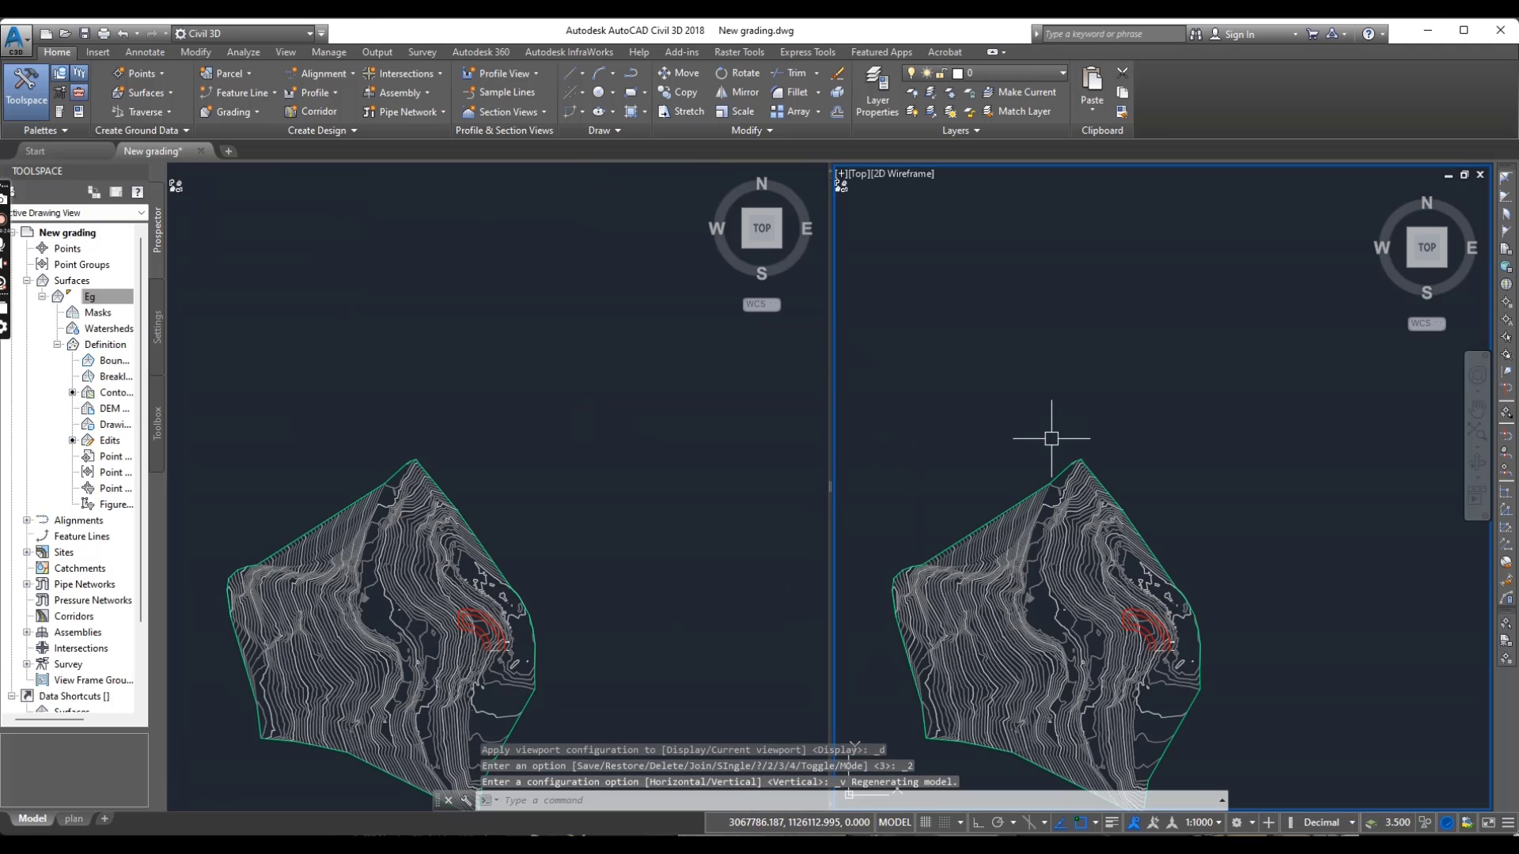
pyautogui.click(1237, 379)
pyautogui.click(1187, 475)
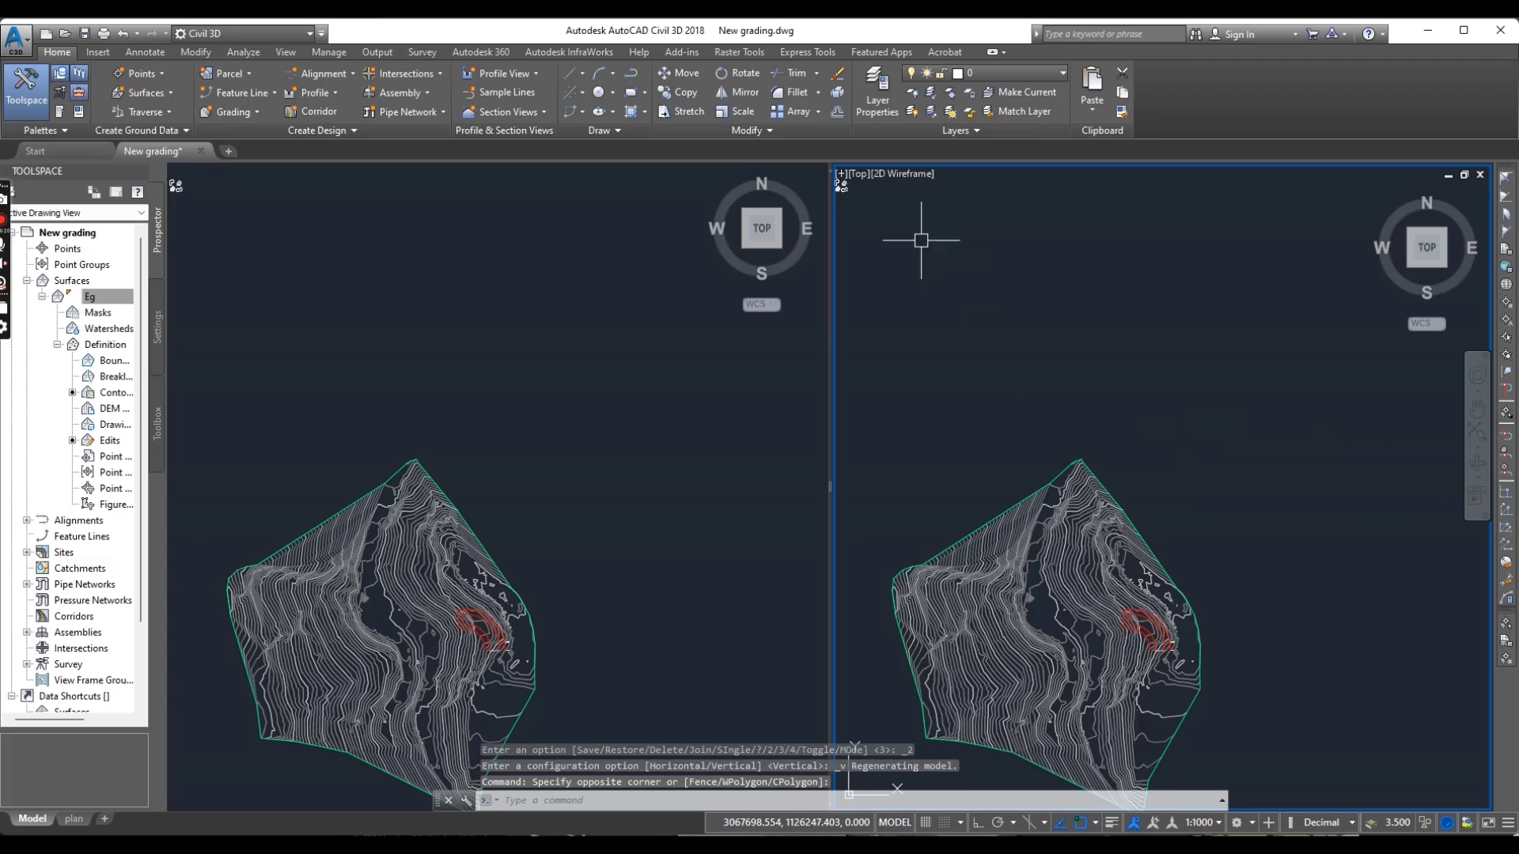
# Set the right viewport to SW Isometric and zoom the left viewport onto the graded area
pyautogui.click(858, 174)
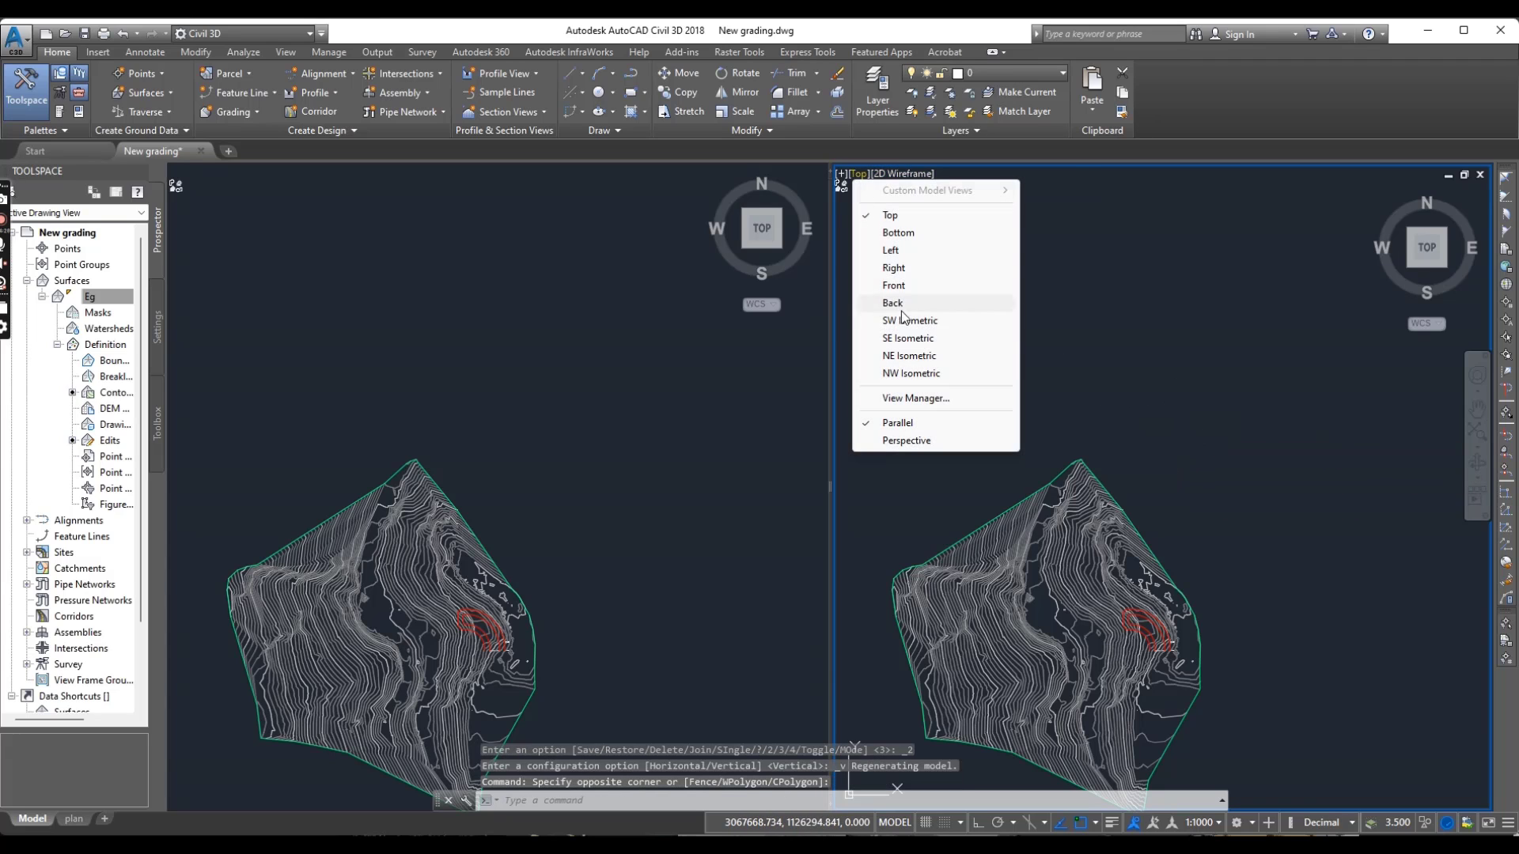
pyautogui.click(887, 320)
pyautogui.scroll(10, 1206, 345)
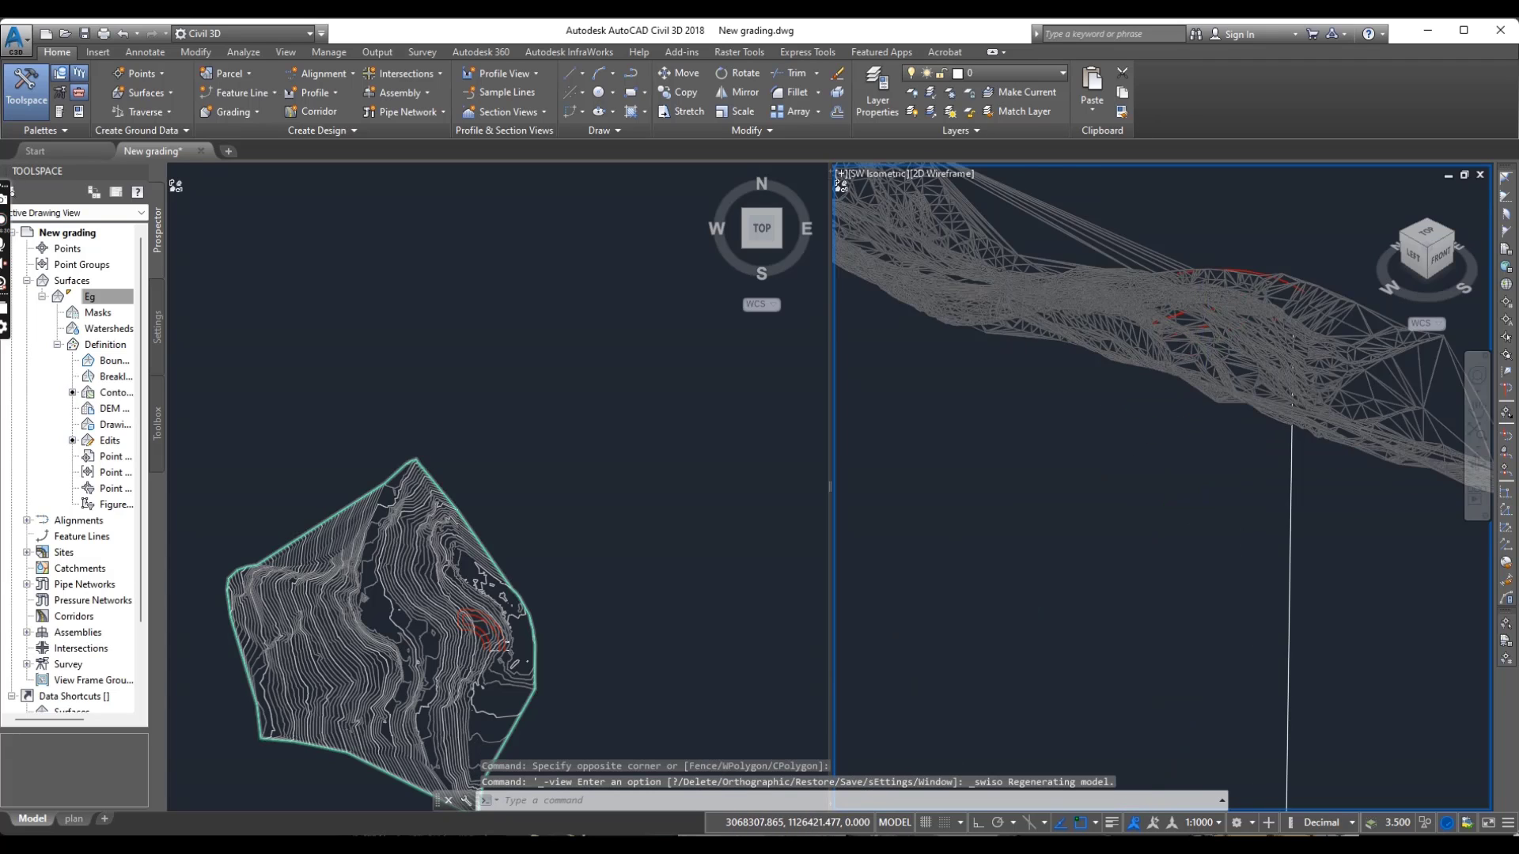
pyautogui.scroll(-8, 1227, 345)
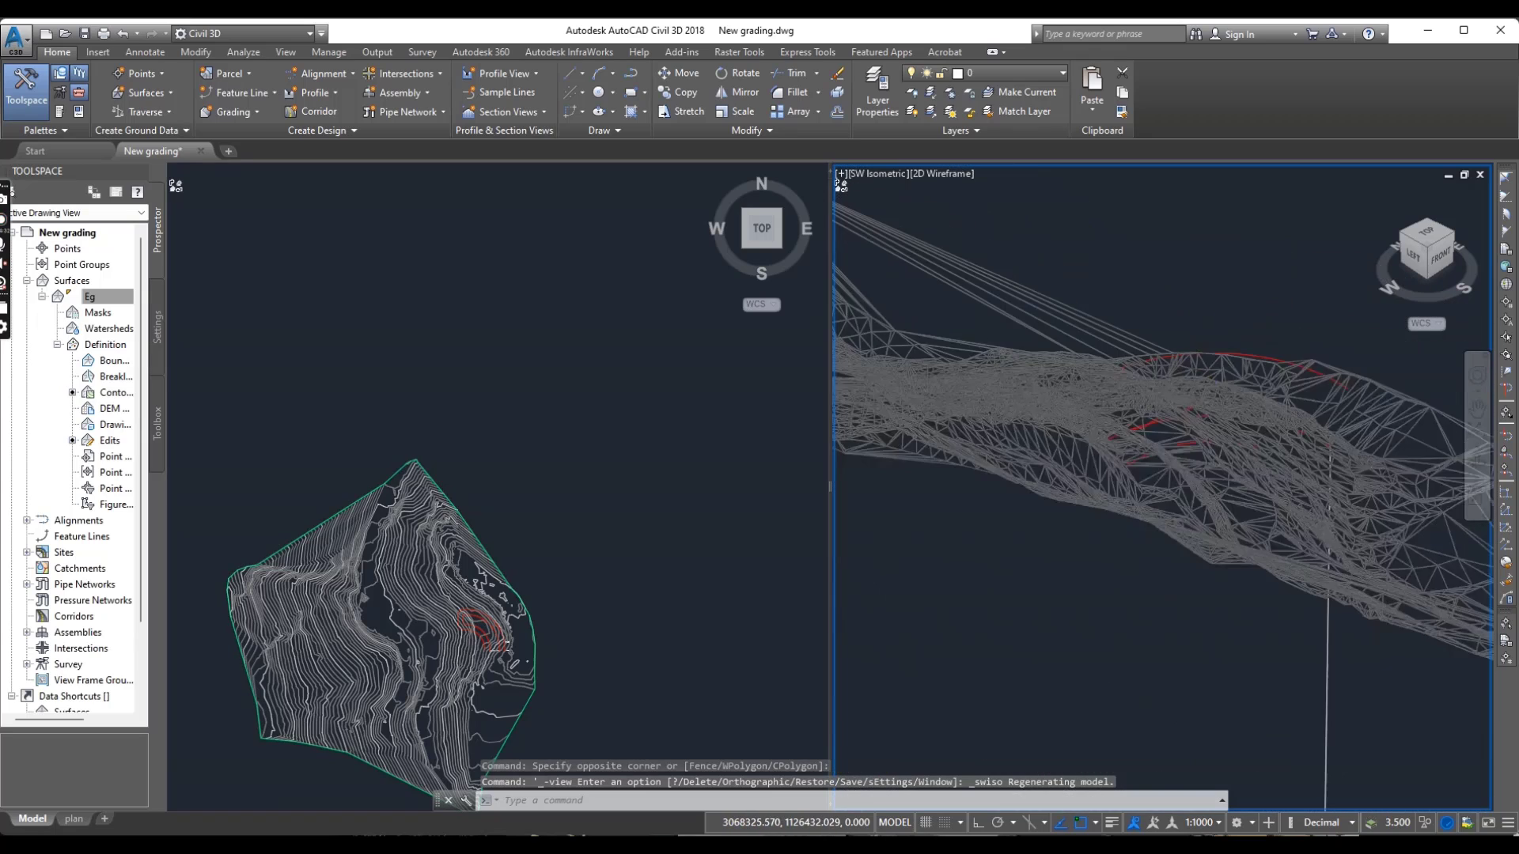
pyautogui.click(555, 486)
pyautogui.moveTo(555, 486); pyautogui.dragTo(712, 343, button='middle')
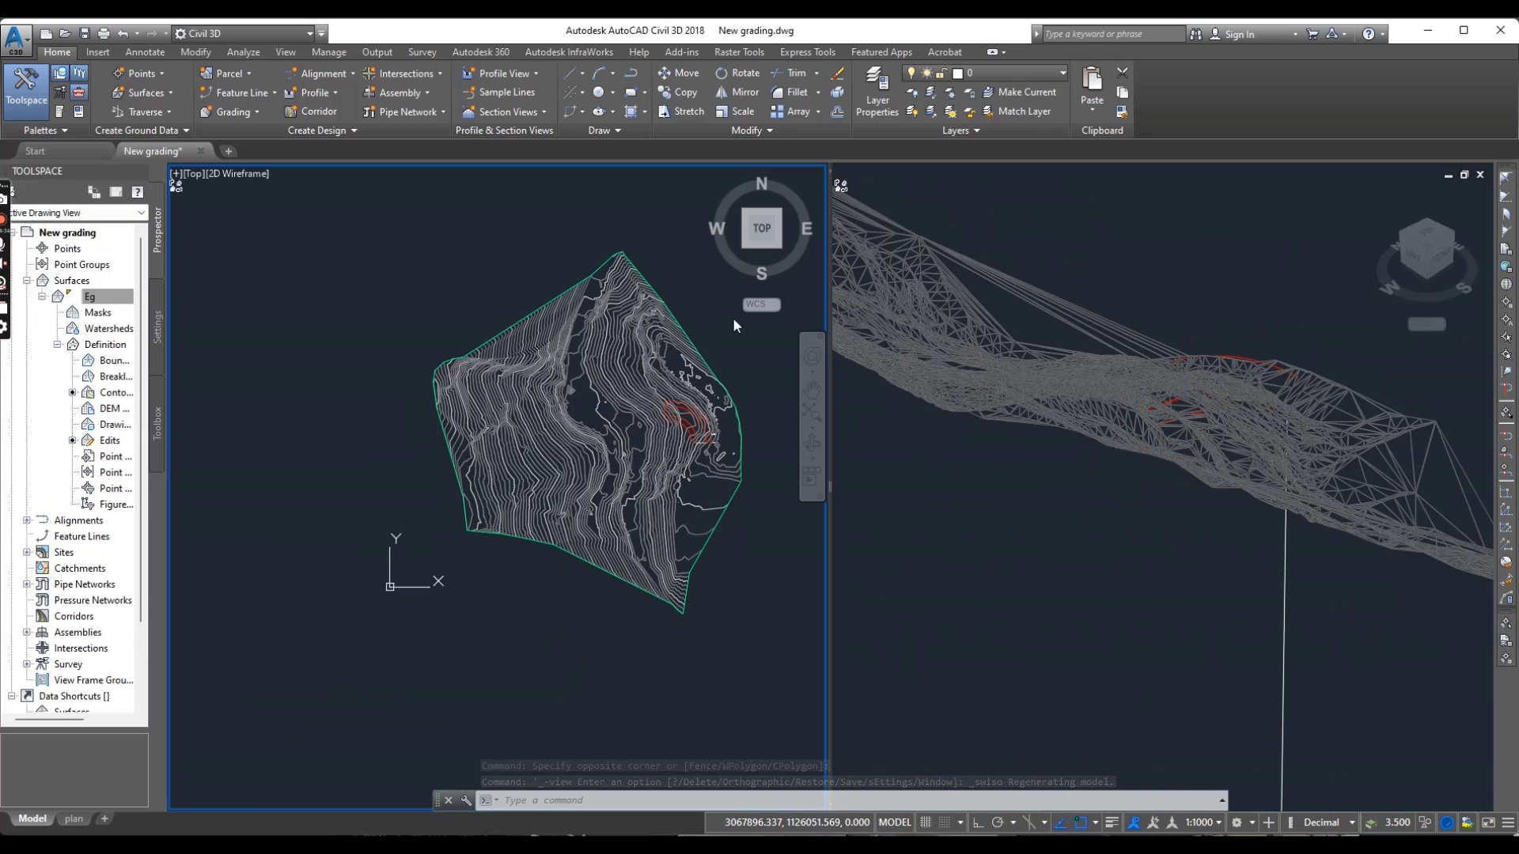
pyautogui.scroll(6, 694, 407)
pyautogui.moveTo(694, 425); pyautogui.dragTo(556, 438, button='middle')
pyautogui.click(577, 485)
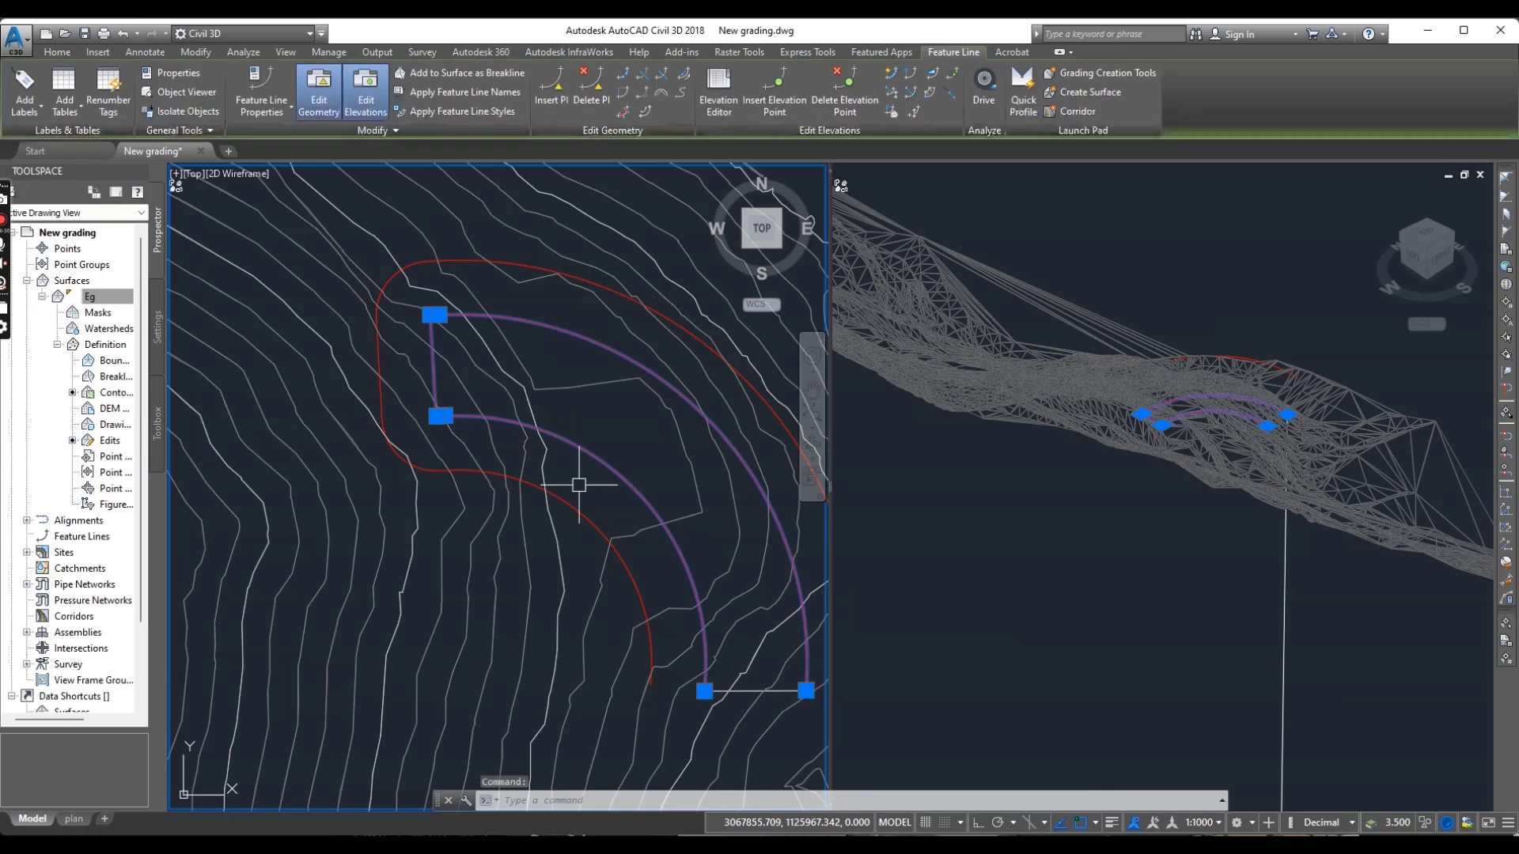
pyautogui.click(583, 482)
pyautogui.rightClick(581, 484)
pyautogui.moveTo(645, 592)
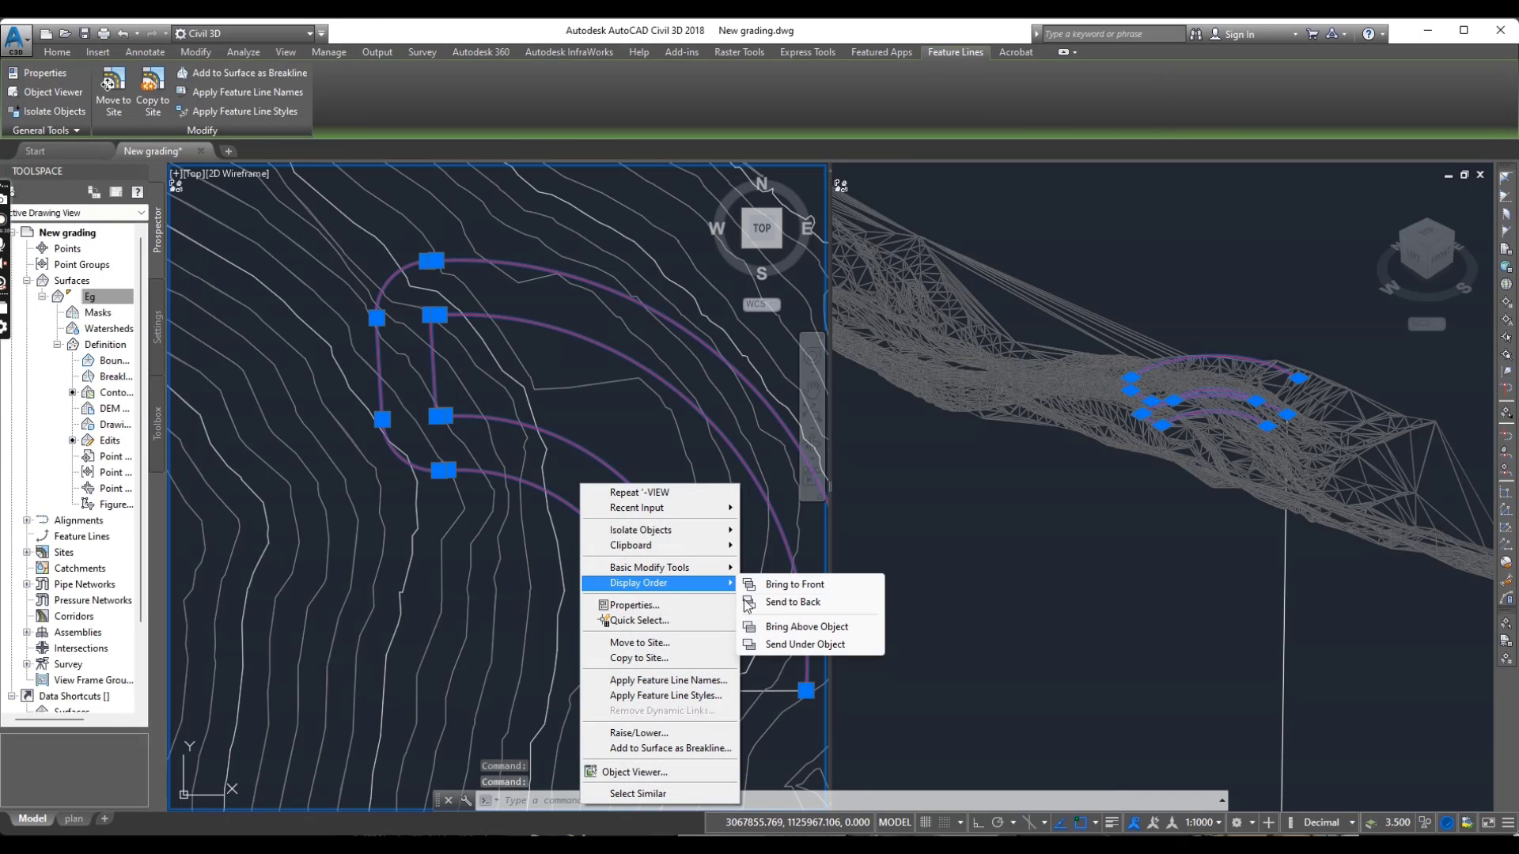
pyautogui.click(801, 599)
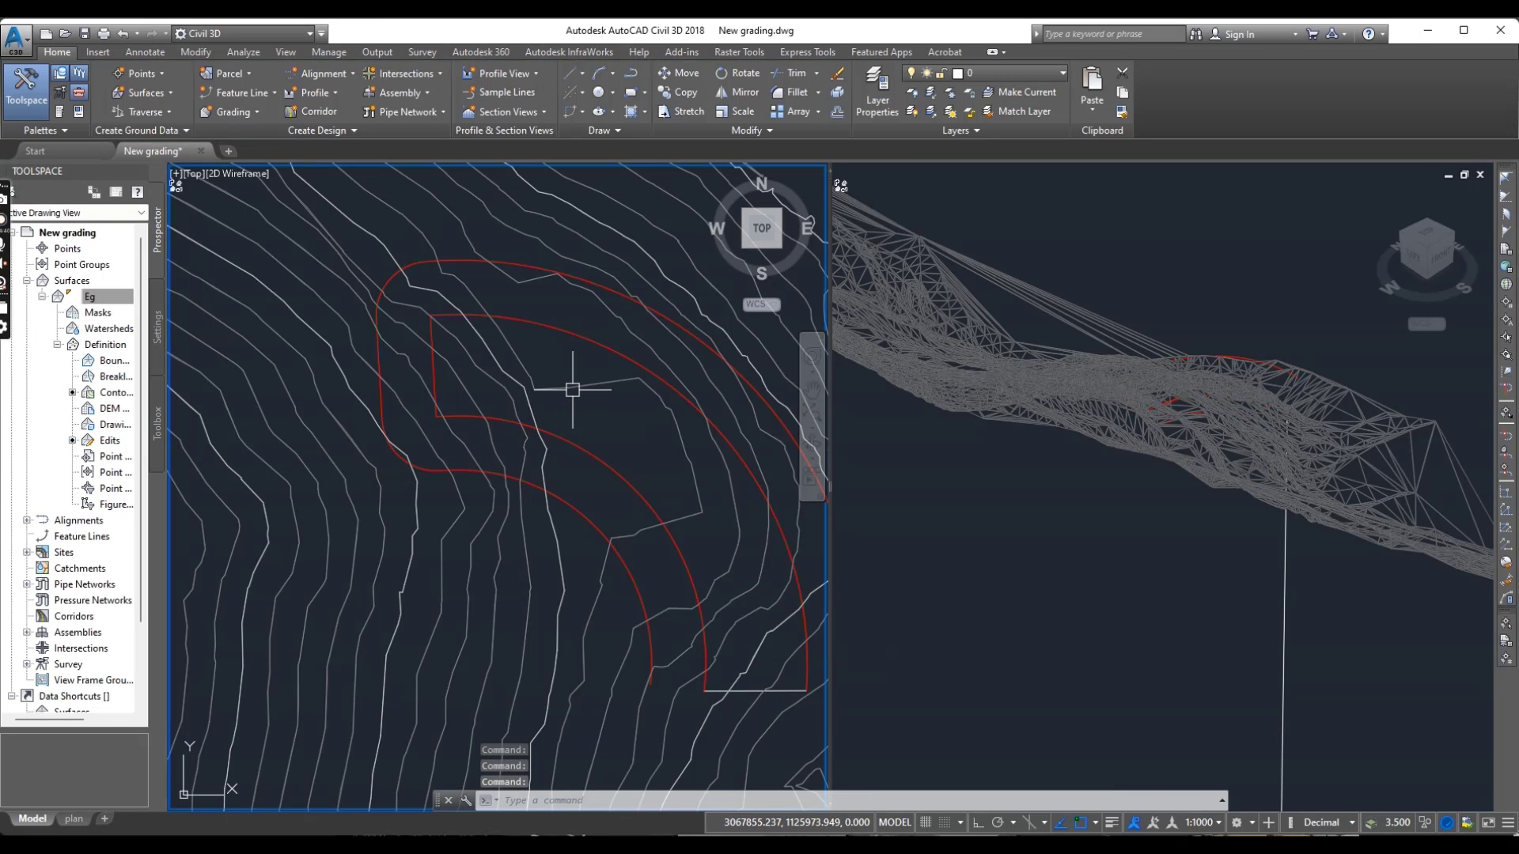
pyautogui.click(1115, 514)
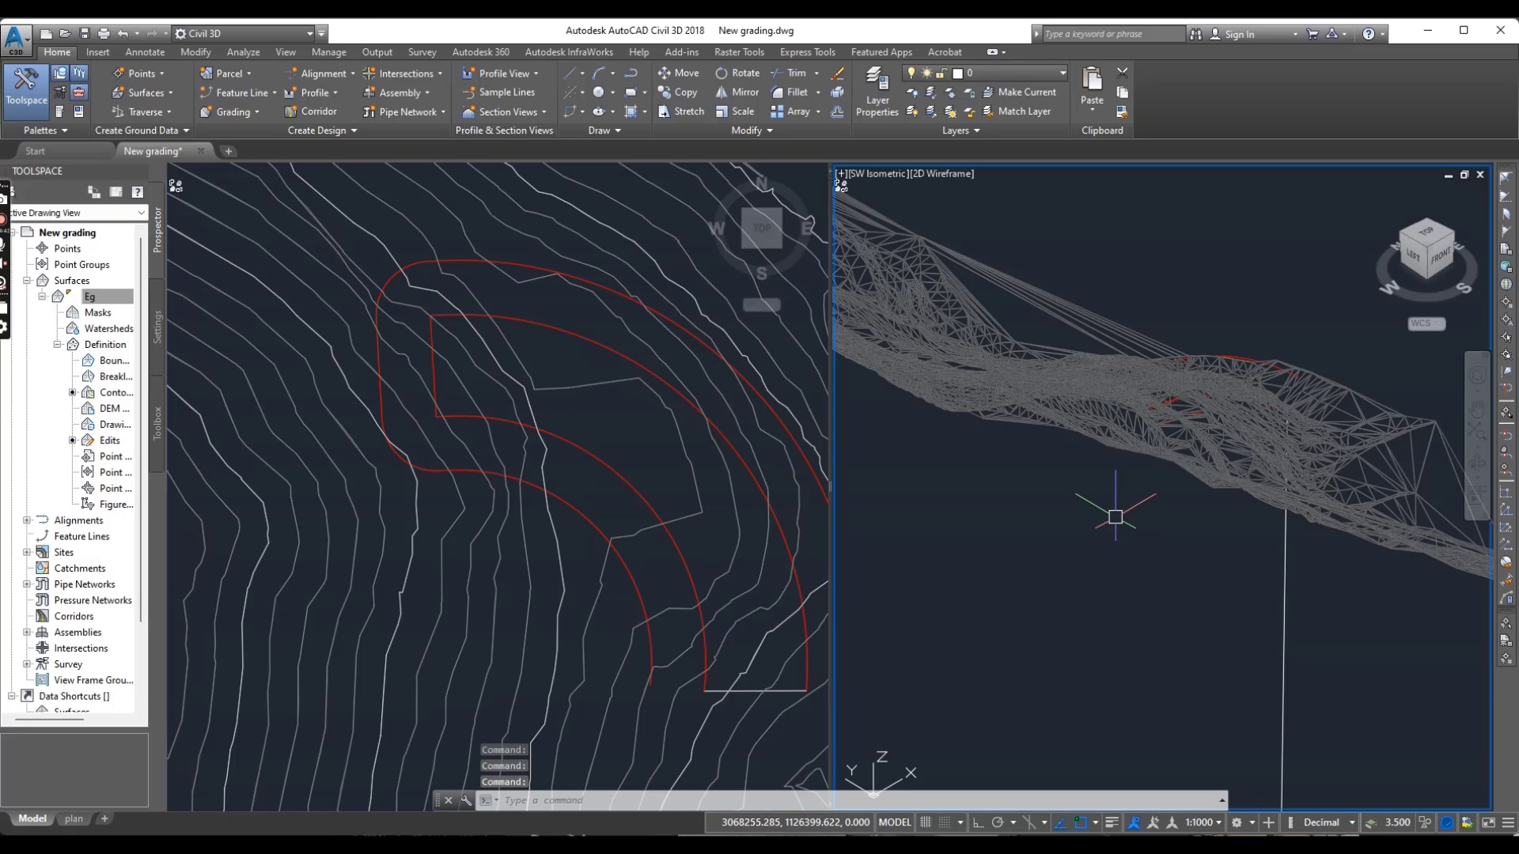
pyautogui.moveTo(1200, 428); pyautogui.dragTo(1193, 451, button='middle')
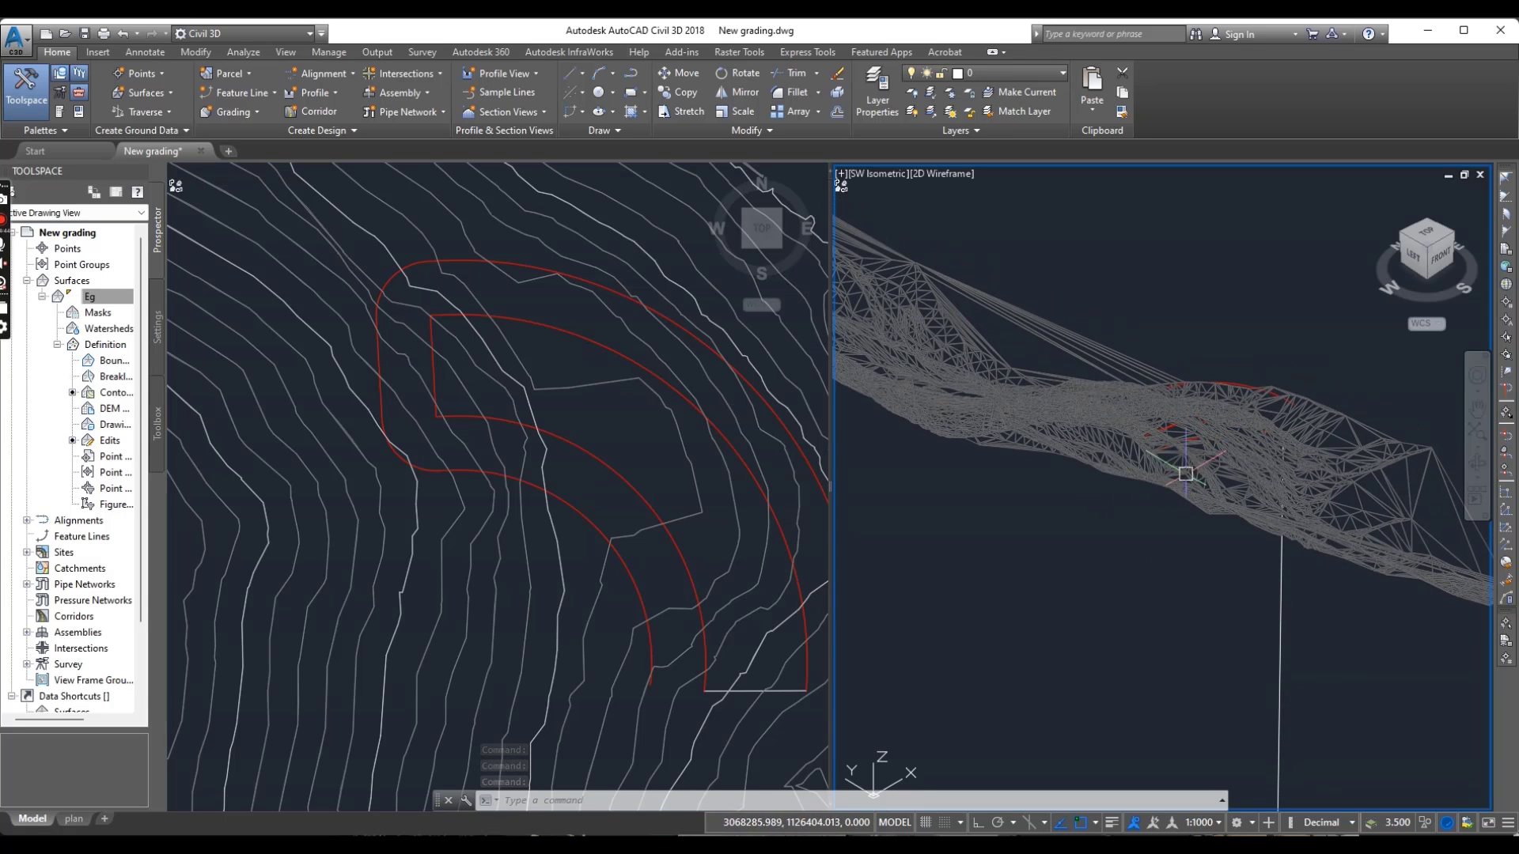
pyautogui.click(467, 313)
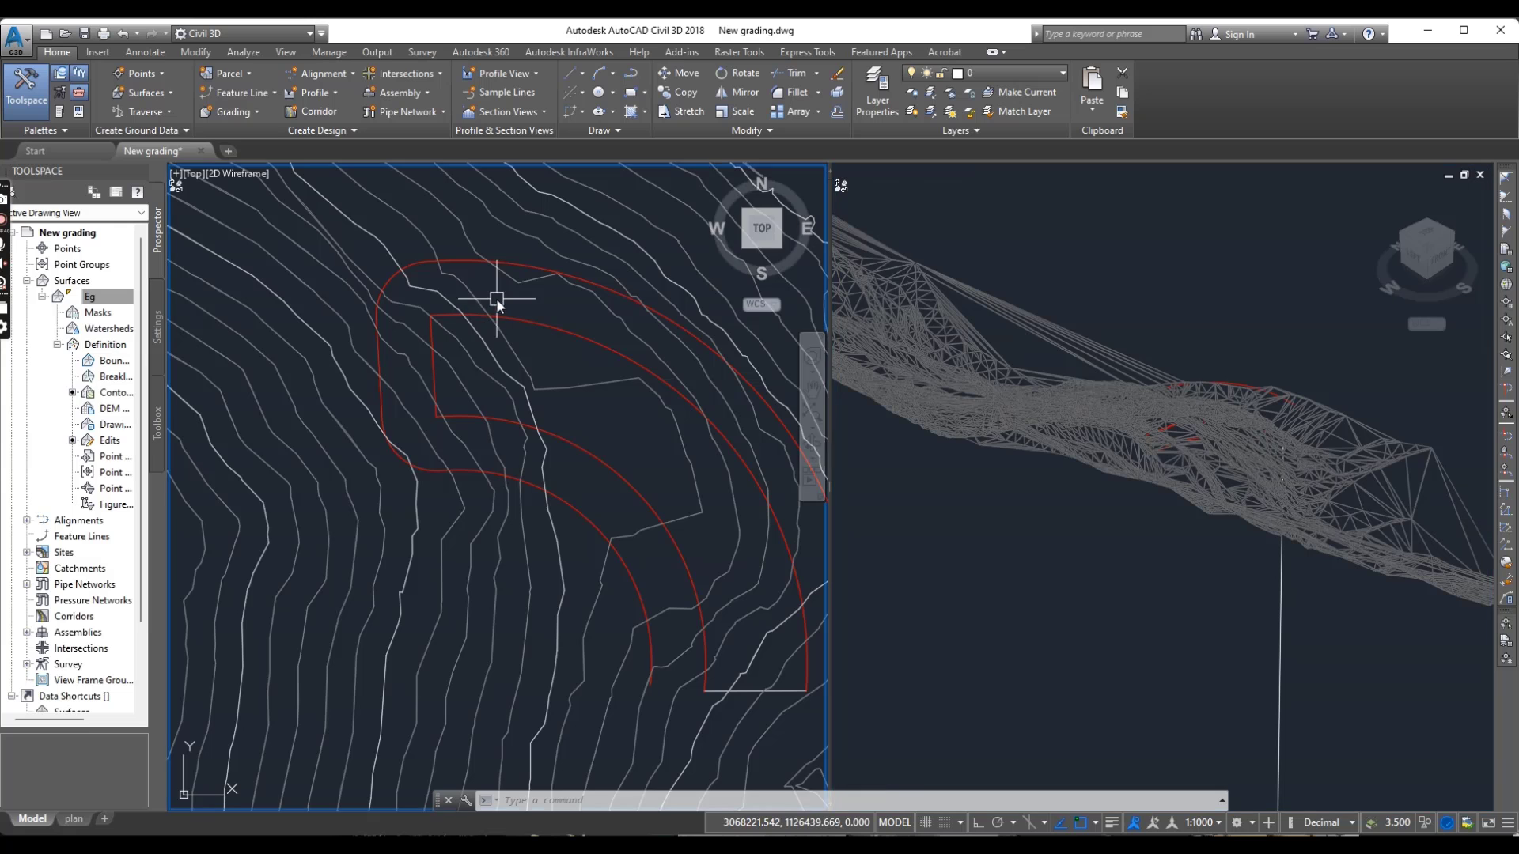
pyautogui.scroll(5, 492, 342)
pyautogui.scroll(-4, 238, 366)
pyautogui.moveTo(305, 379); pyautogui.dragTo(396, 420, button='middle')
pyautogui.scroll(4, 396, 420)
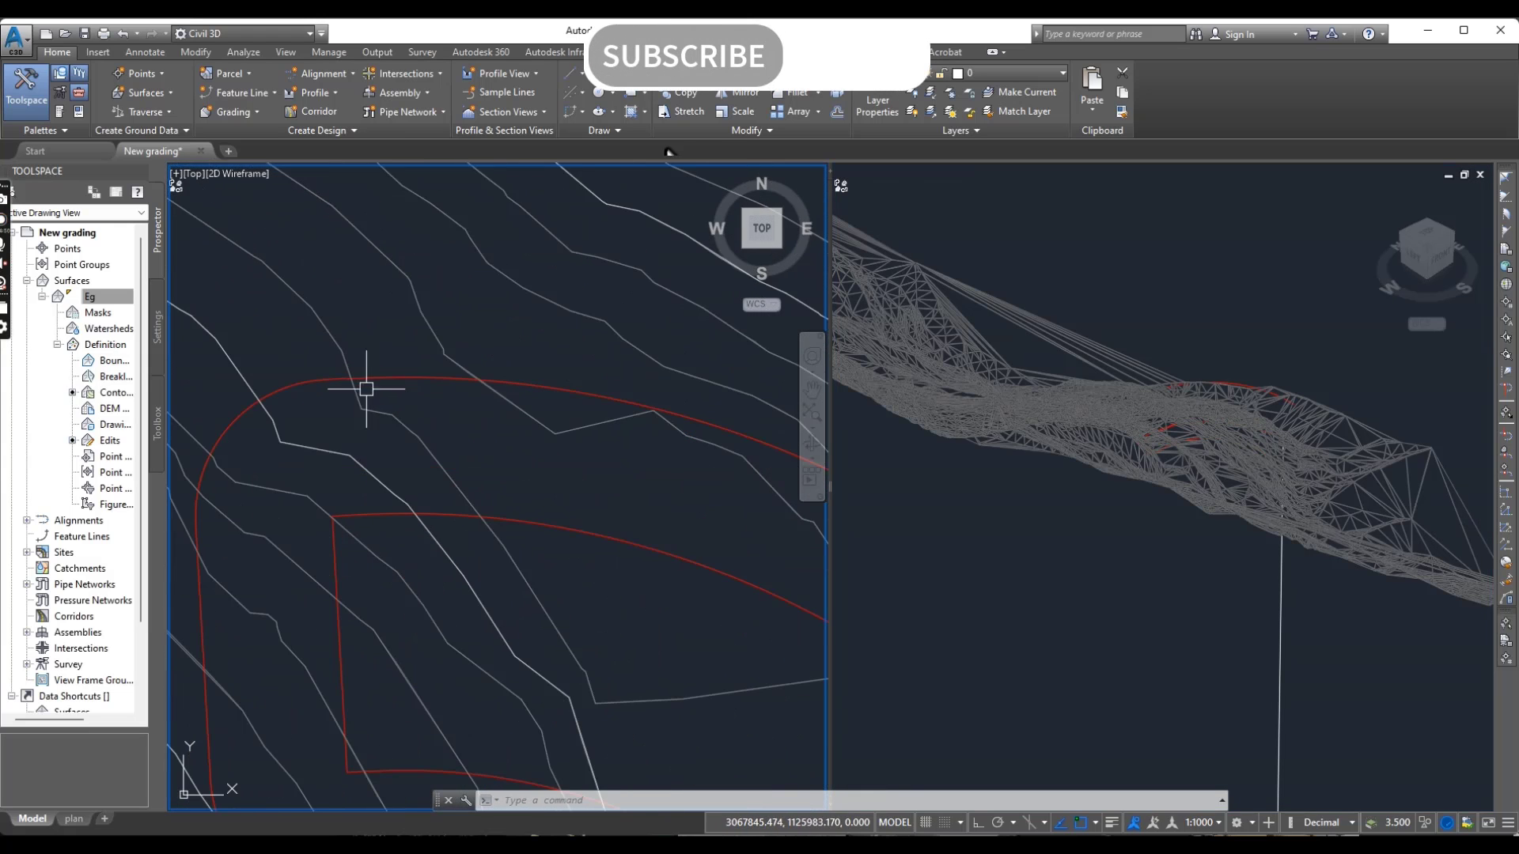
# Offset the outer red feature line 3 m outward with 0 elevation difference
pyautogui.click(397, 368)
pyautogui.click(417, 377)
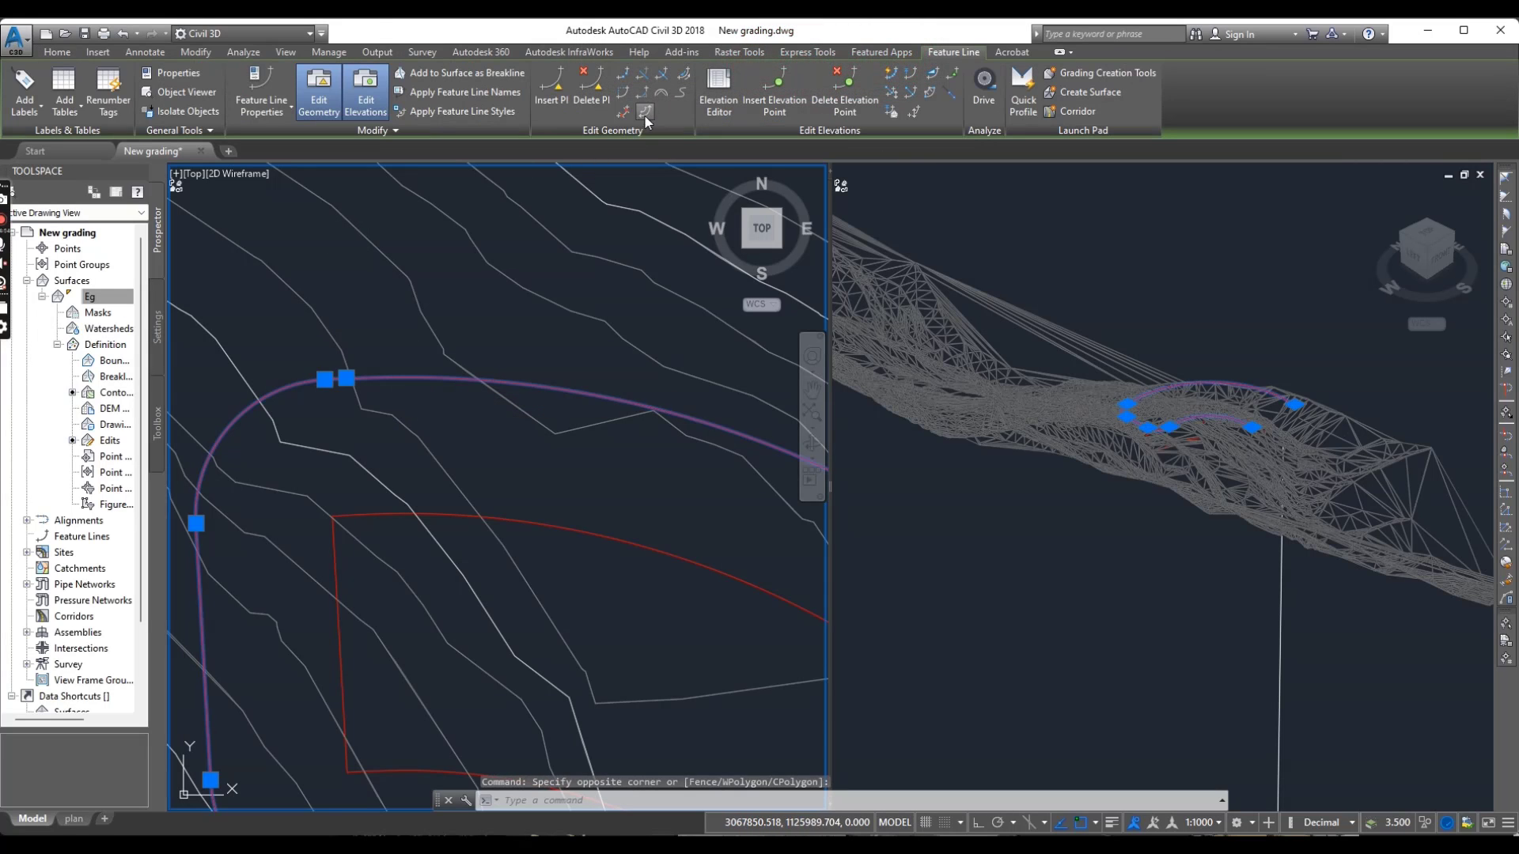
pyautogui.click(624, 112)
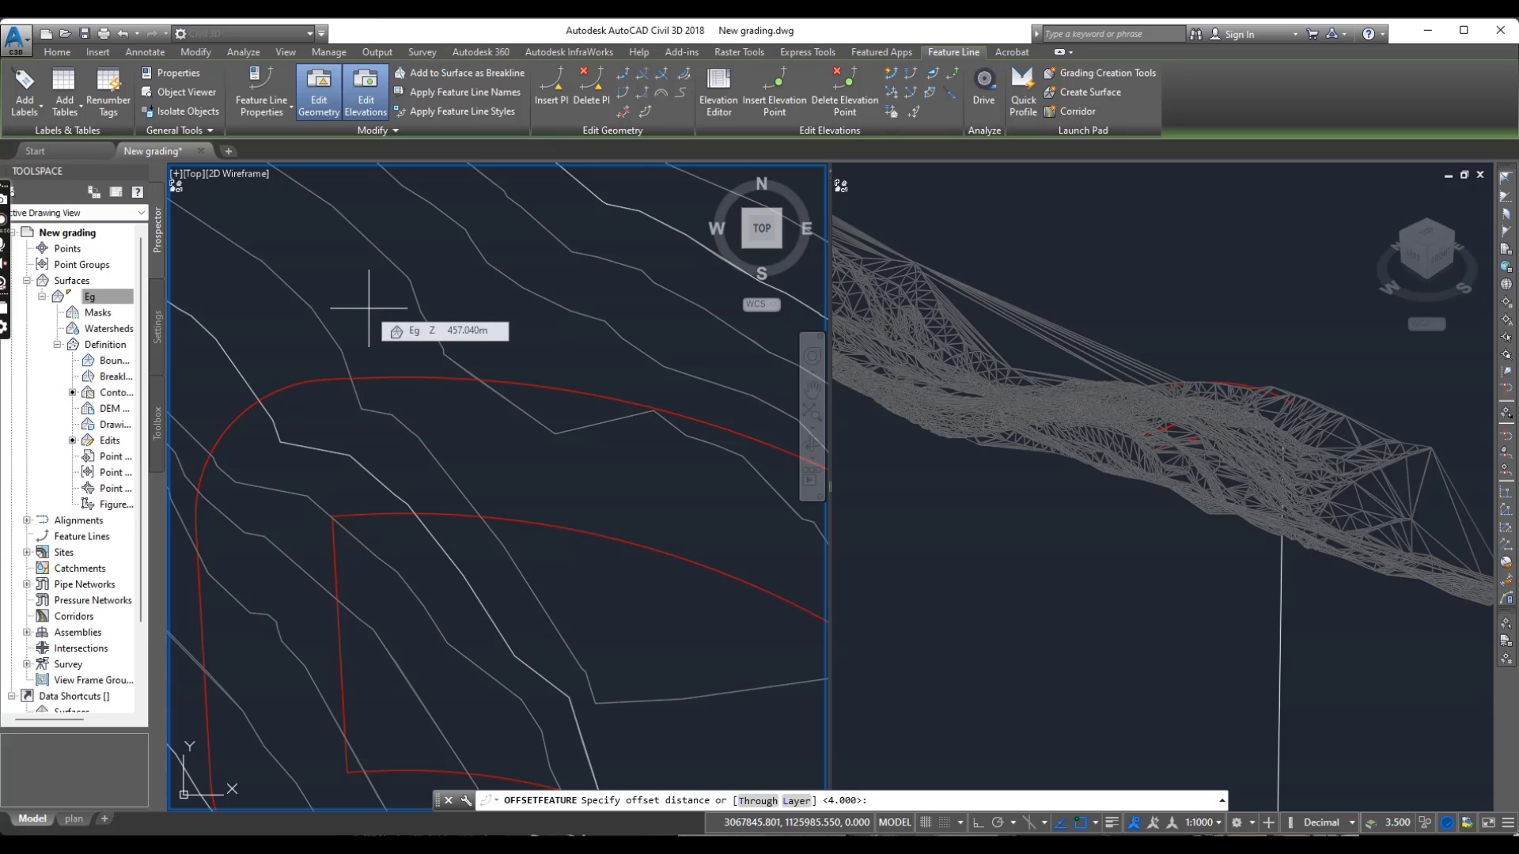
pyautogui.write('3')
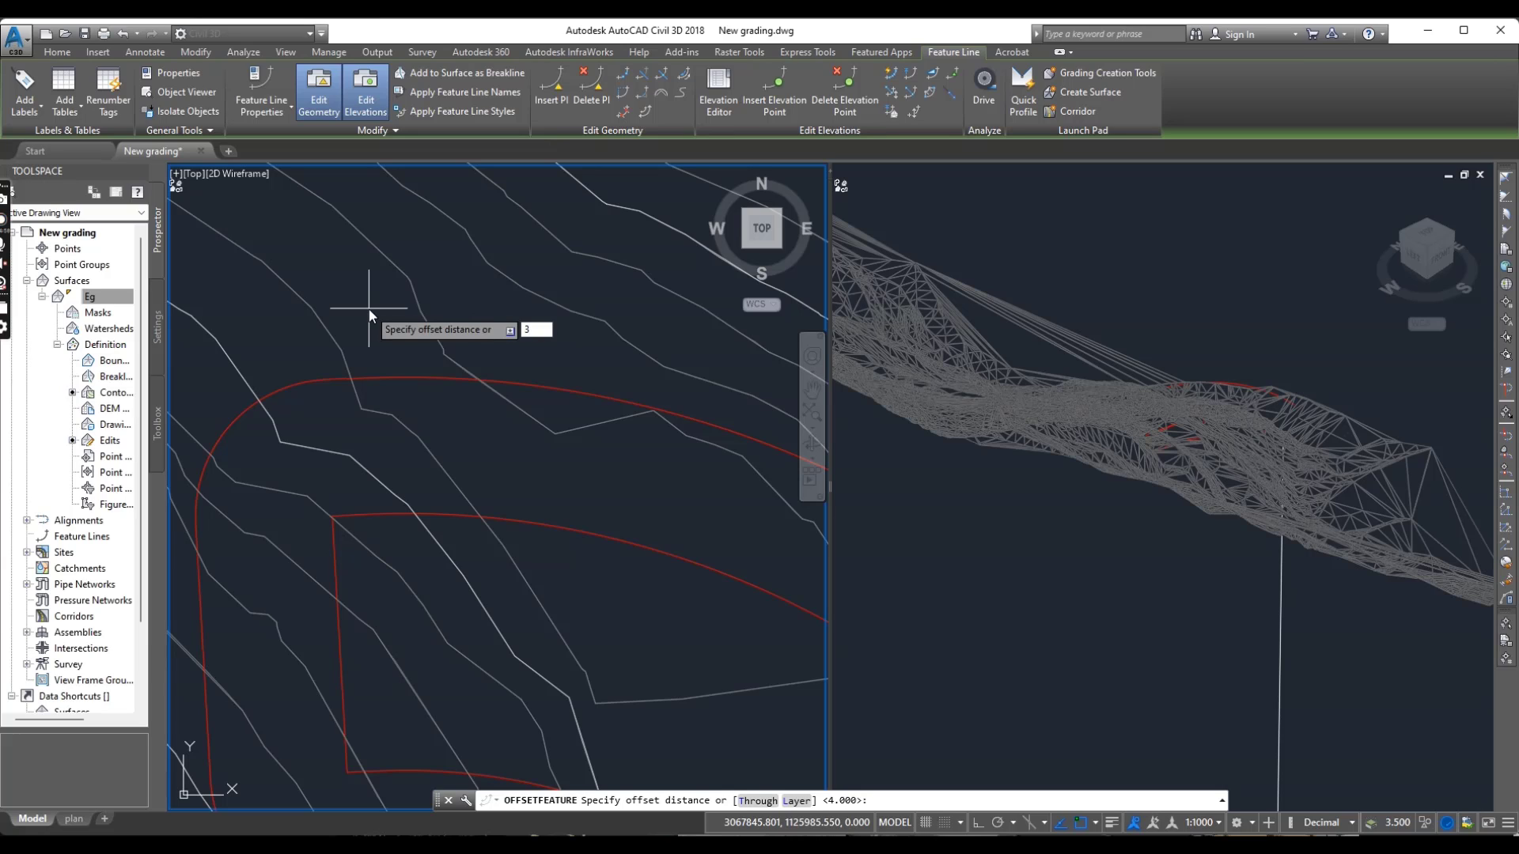
pyautogui.press('Return')
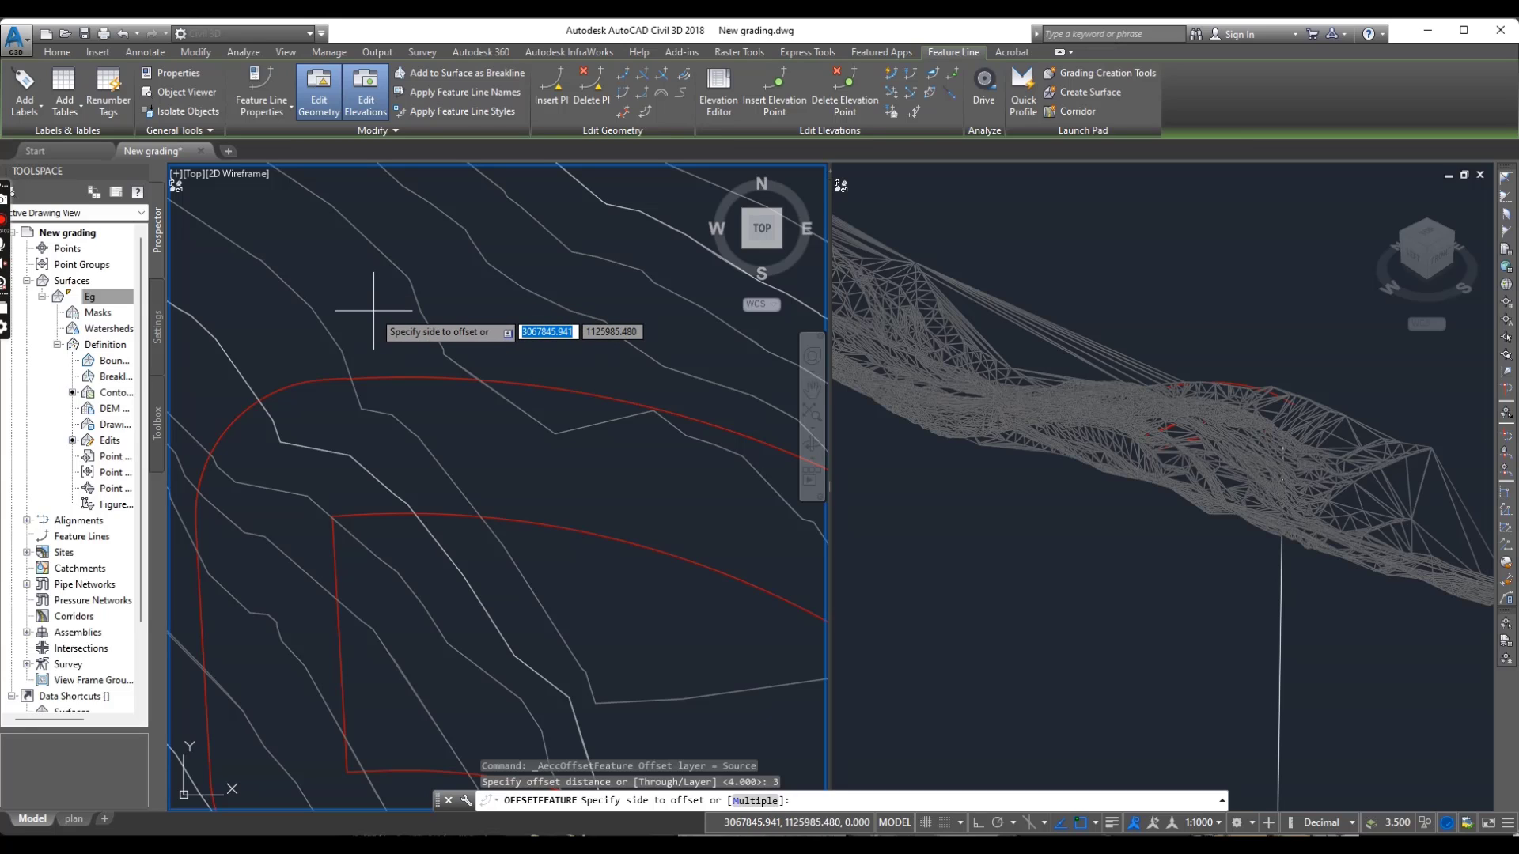
pyautogui.click(373, 310)
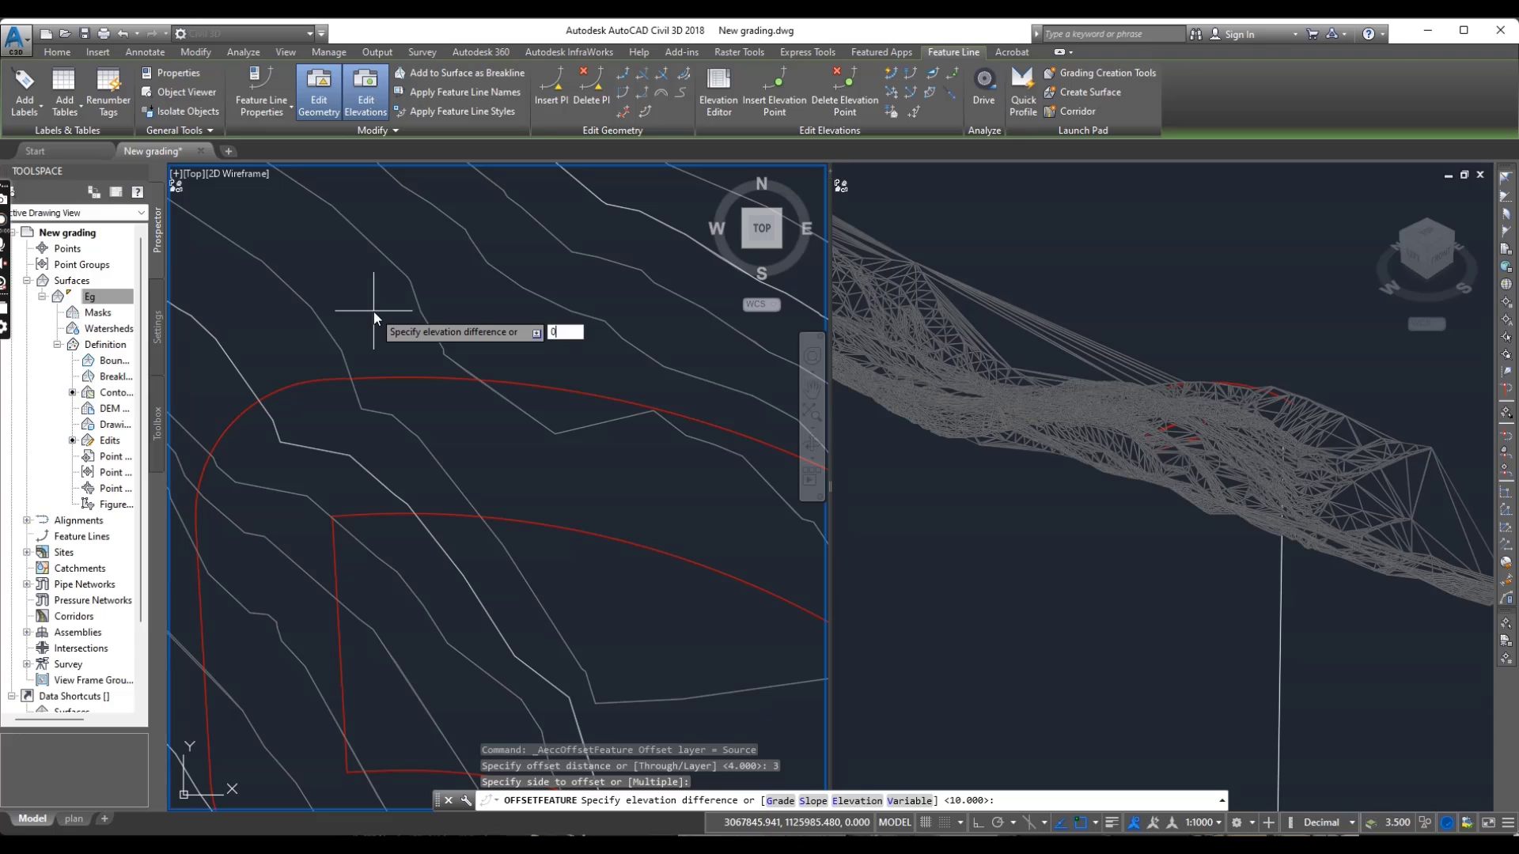
pyautogui.press('Return')
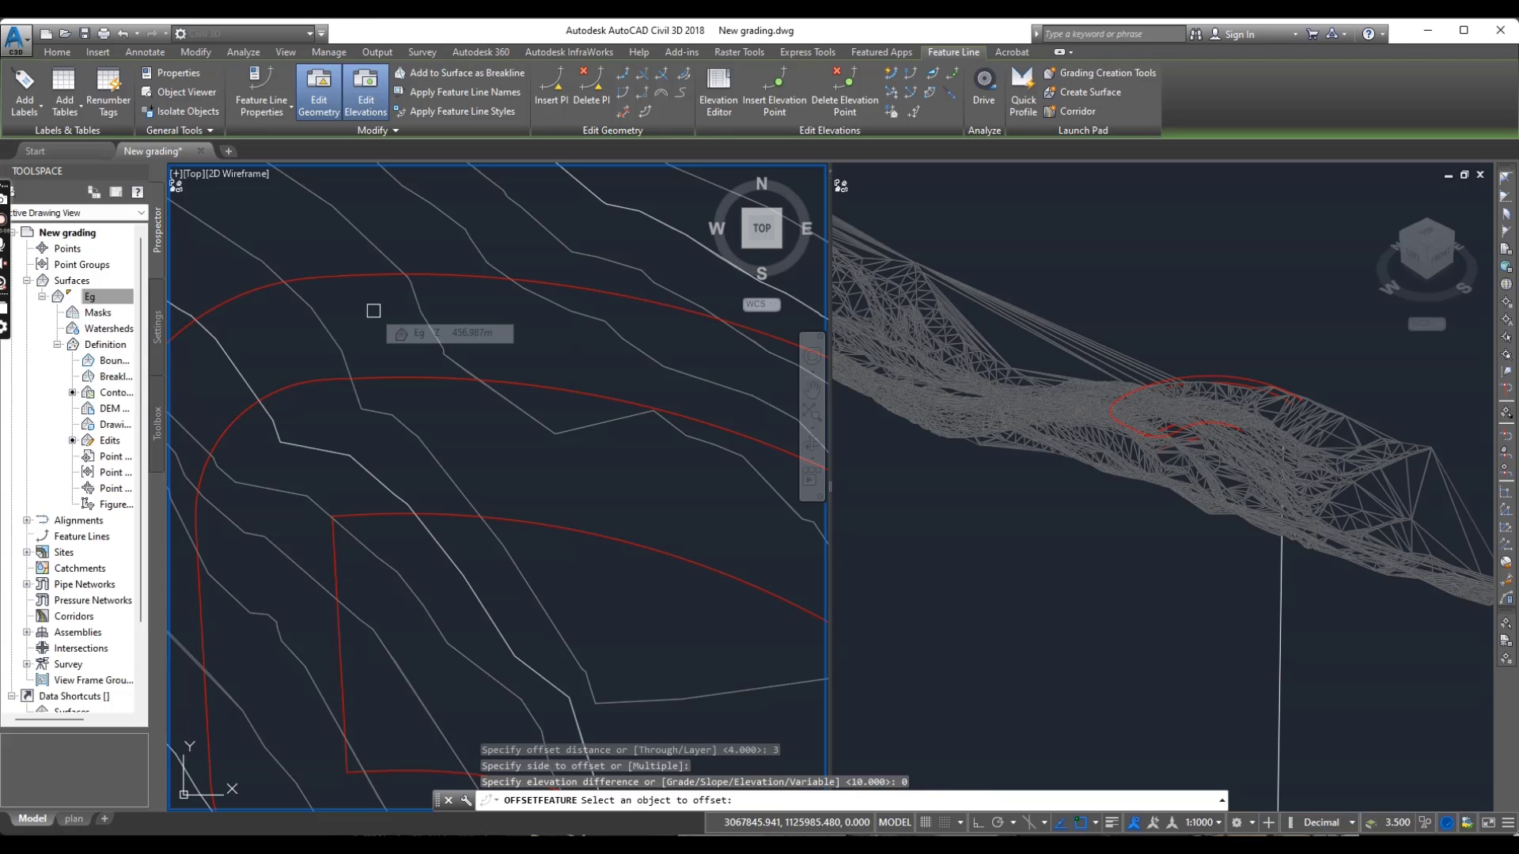
pyautogui.scroll(-2, 384, 331)
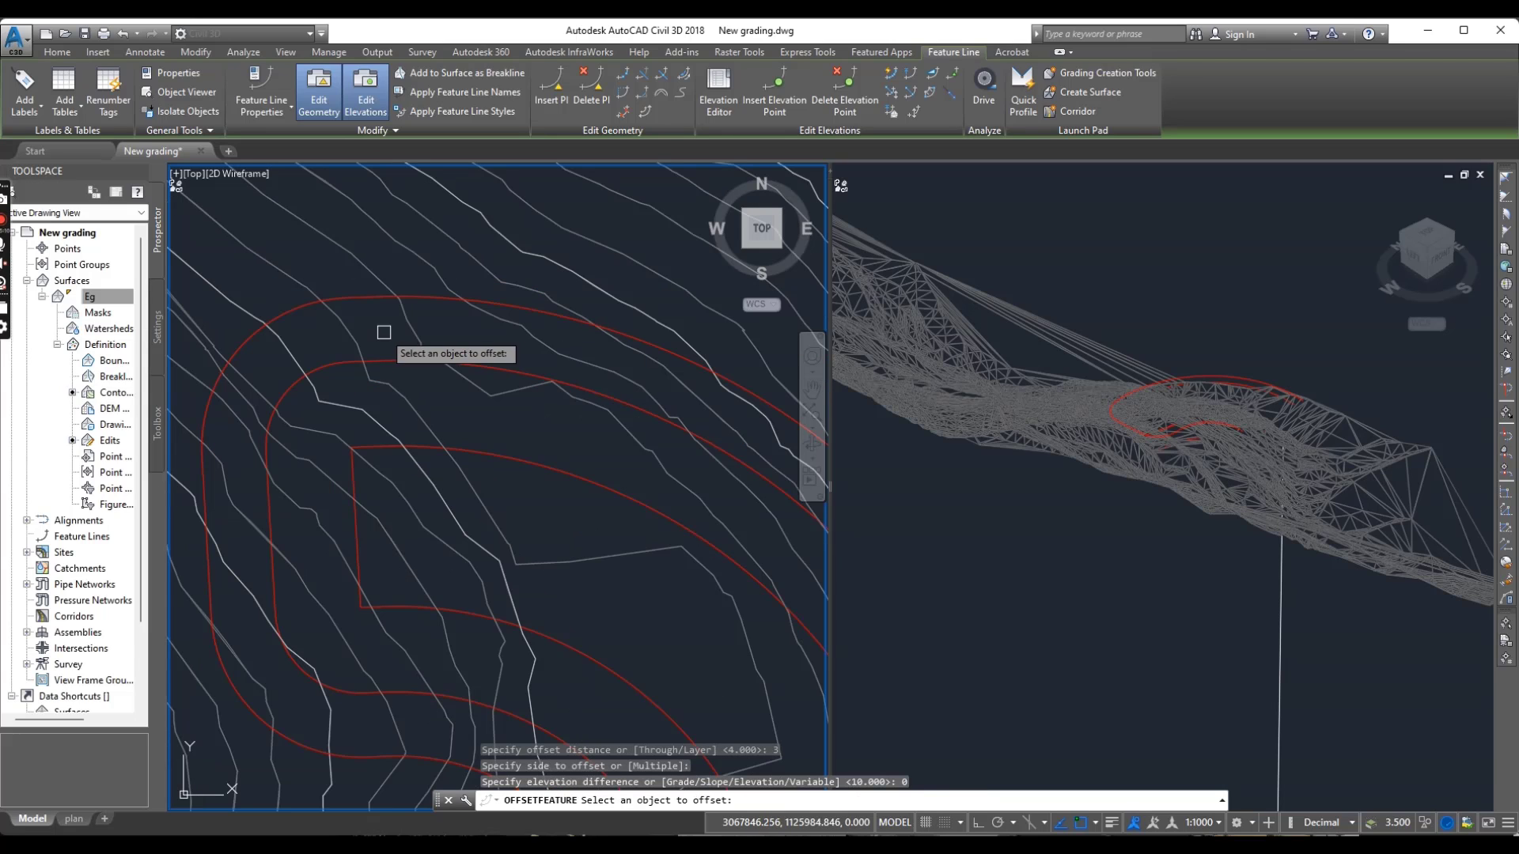
pyautogui.moveTo(383, 325); pyautogui.dragTo(421, 347, button='middle')
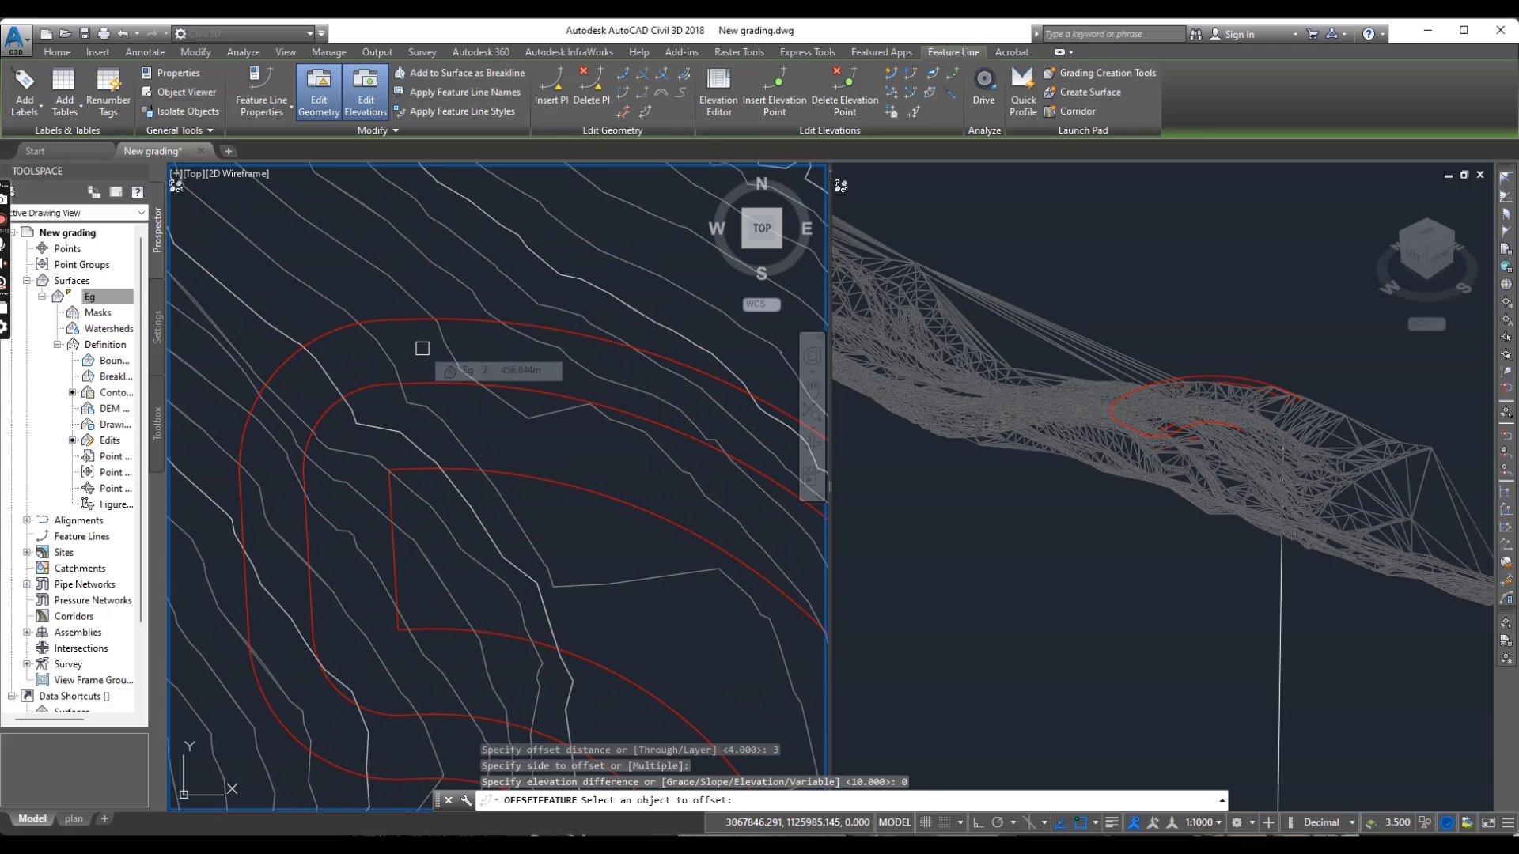
pyautogui.press('Escape')
pyautogui.press('Escape')
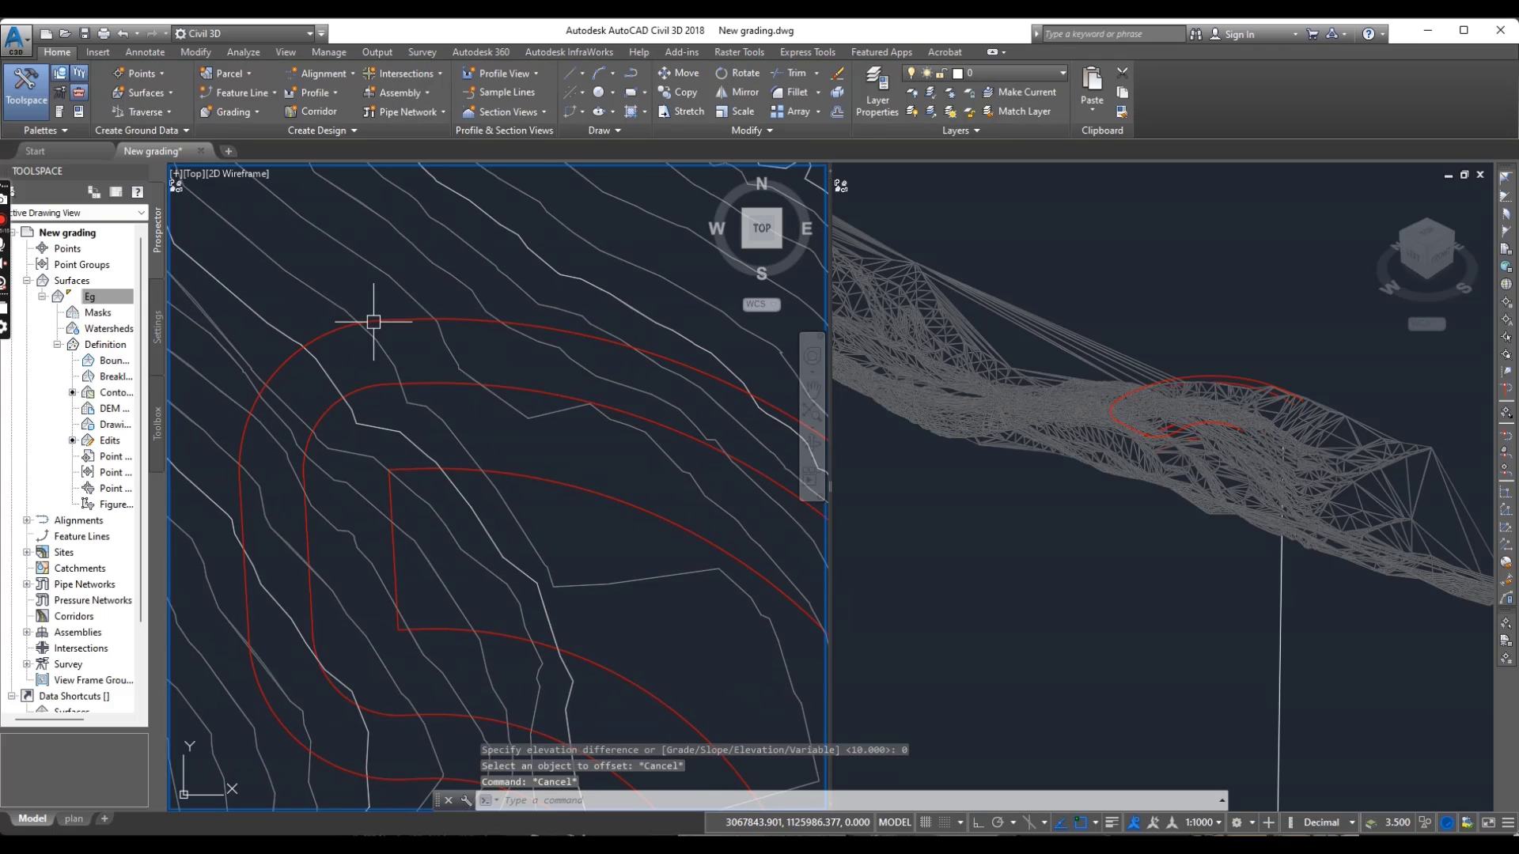
# Offset the outer feature line 4 m to the outside, raised 10 m
pyautogui.click(417, 323)
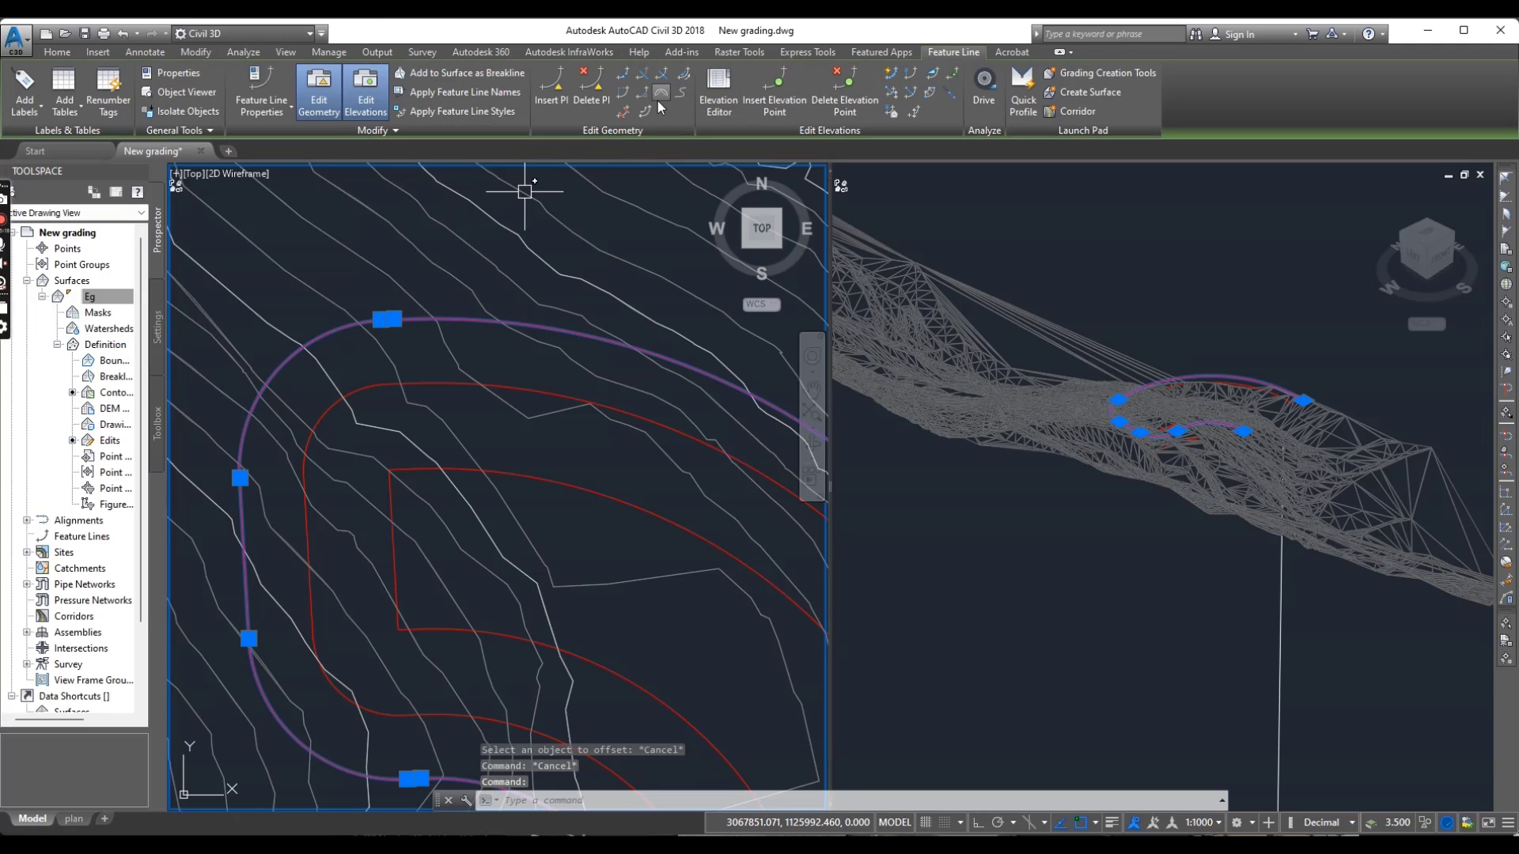
pyautogui.click(647, 111)
pyautogui.moveTo(413, 308); pyautogui.dragTo(400, 430, button='middle')
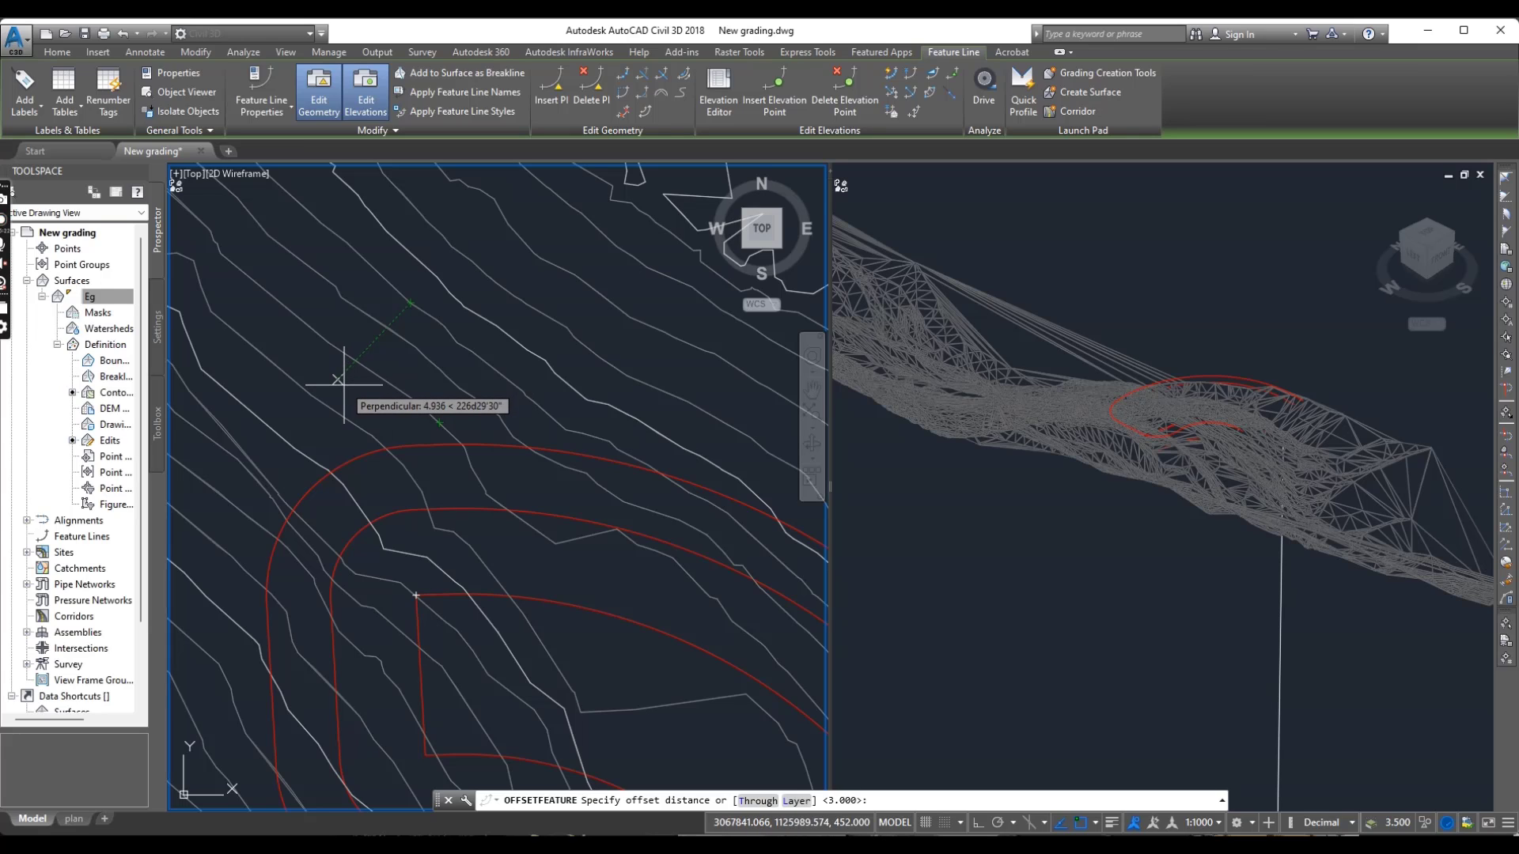
pyautogui.write('4')
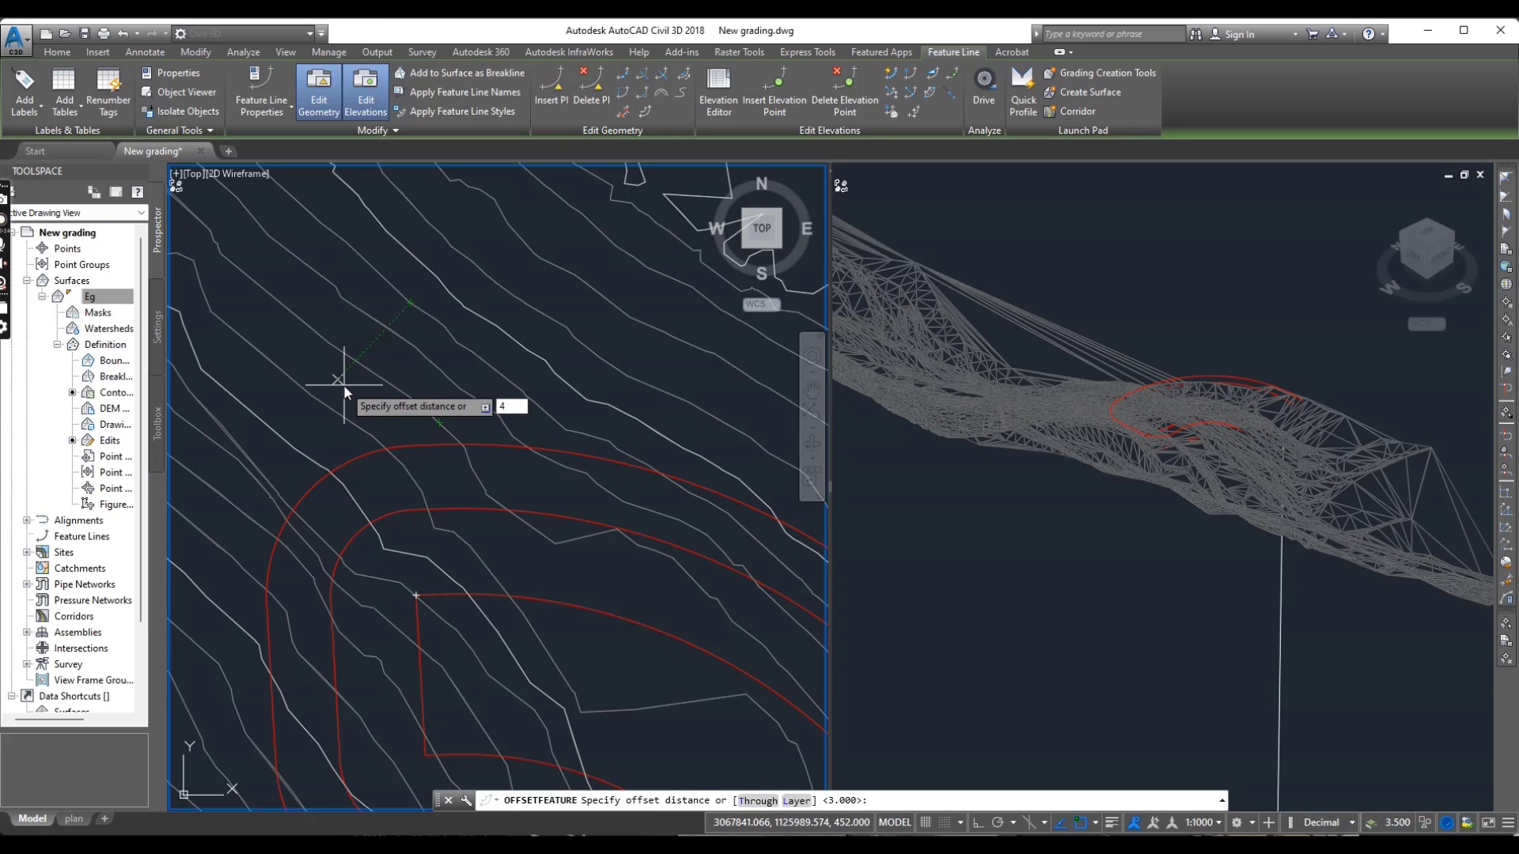
pyautogui.press('Return')
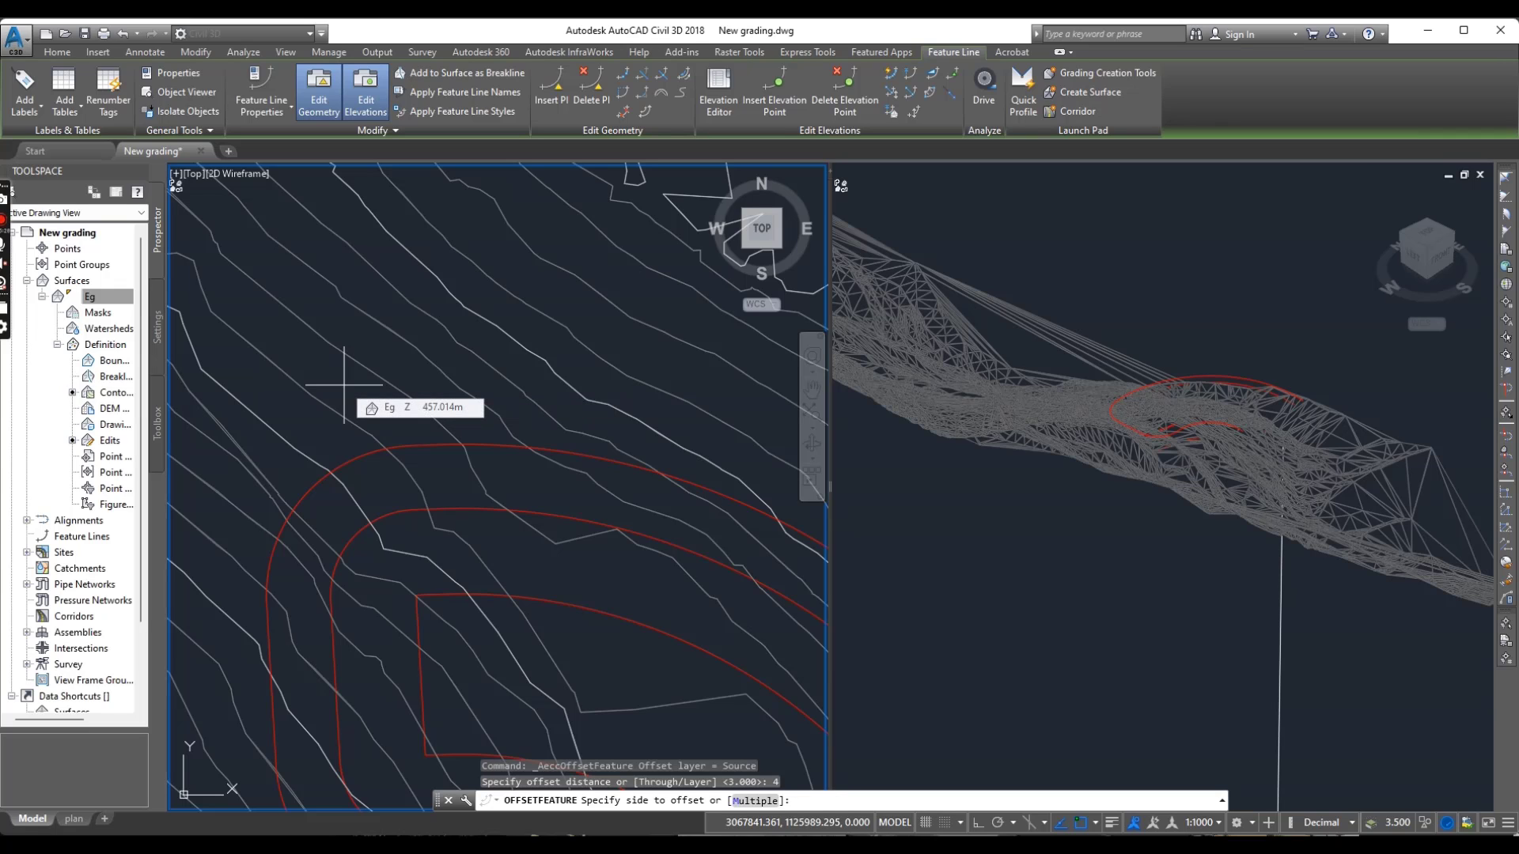
pyautogui.scroll(2, 380, 419)
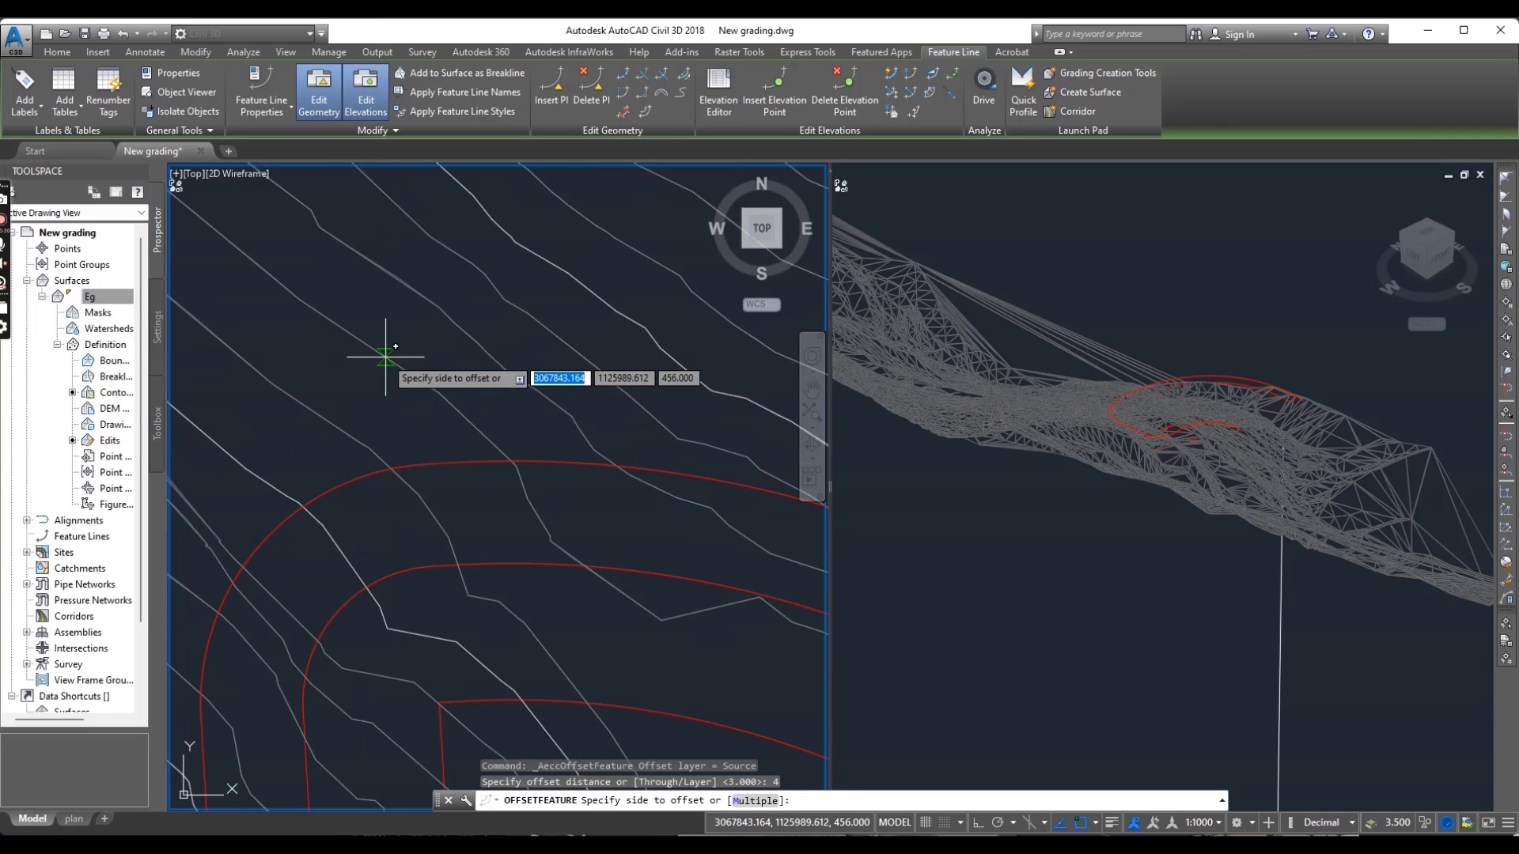
pyautogui.moveTo(320, 364); pyautogui.dragTo(402, 388, button='middle')
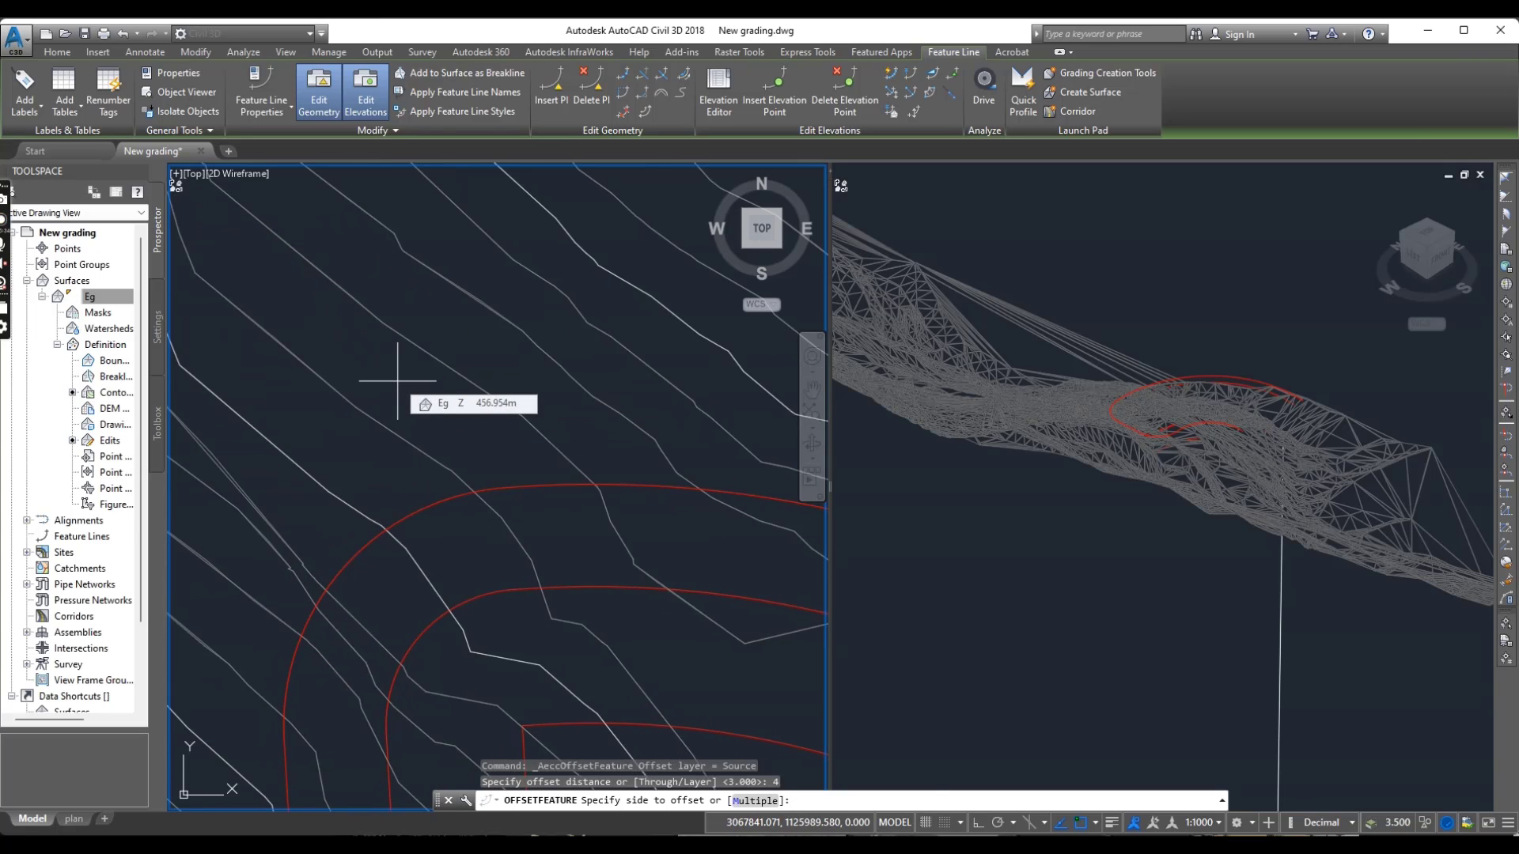
pyautogui.click(399, 391)
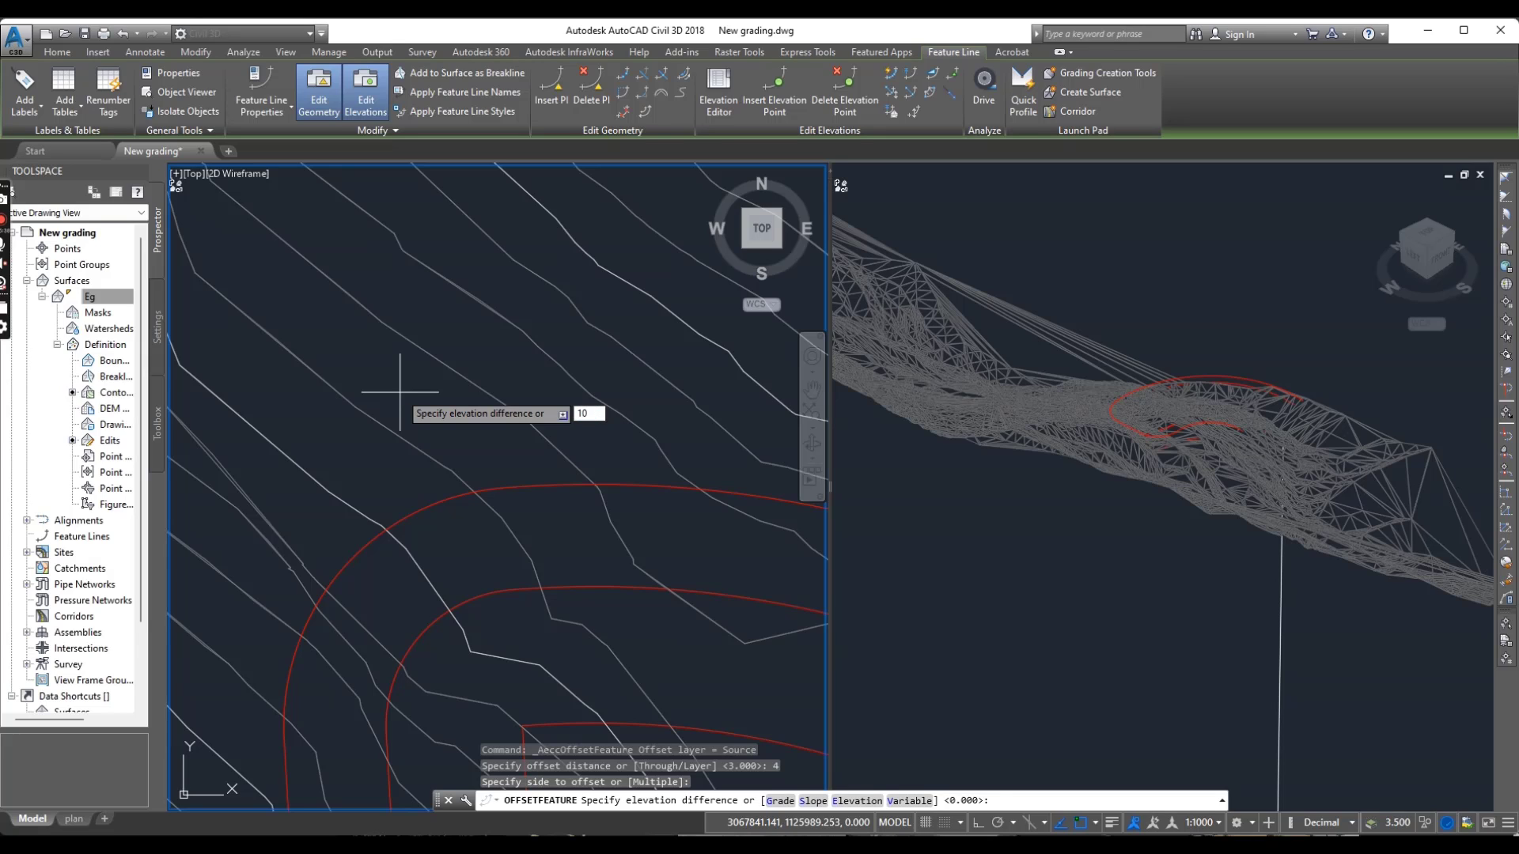
pyautogui.press('Return')
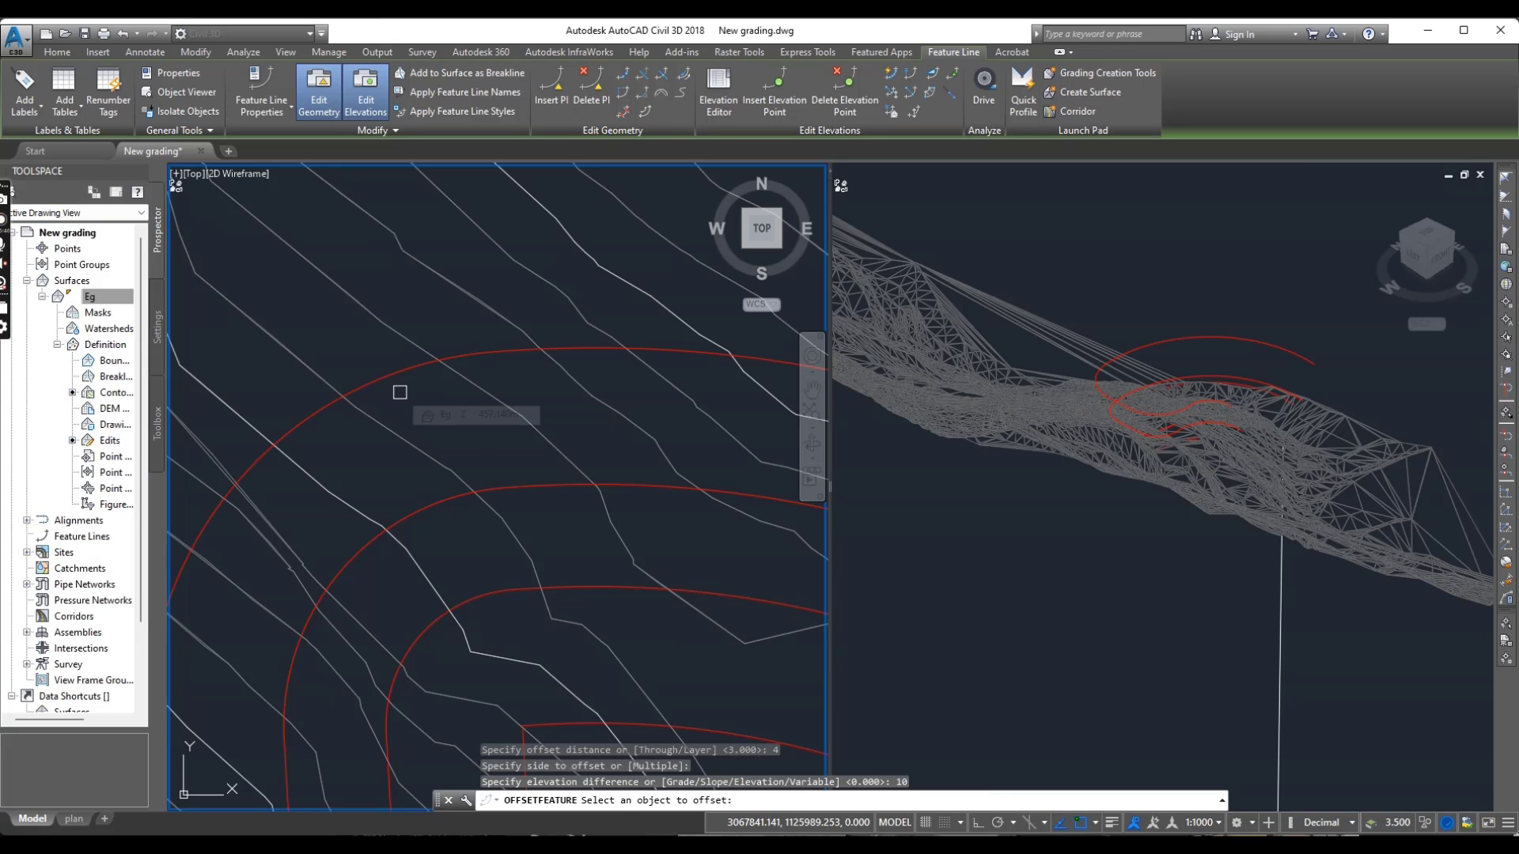
pyautogui.press('Escape')
pyautogui.press('Escape')
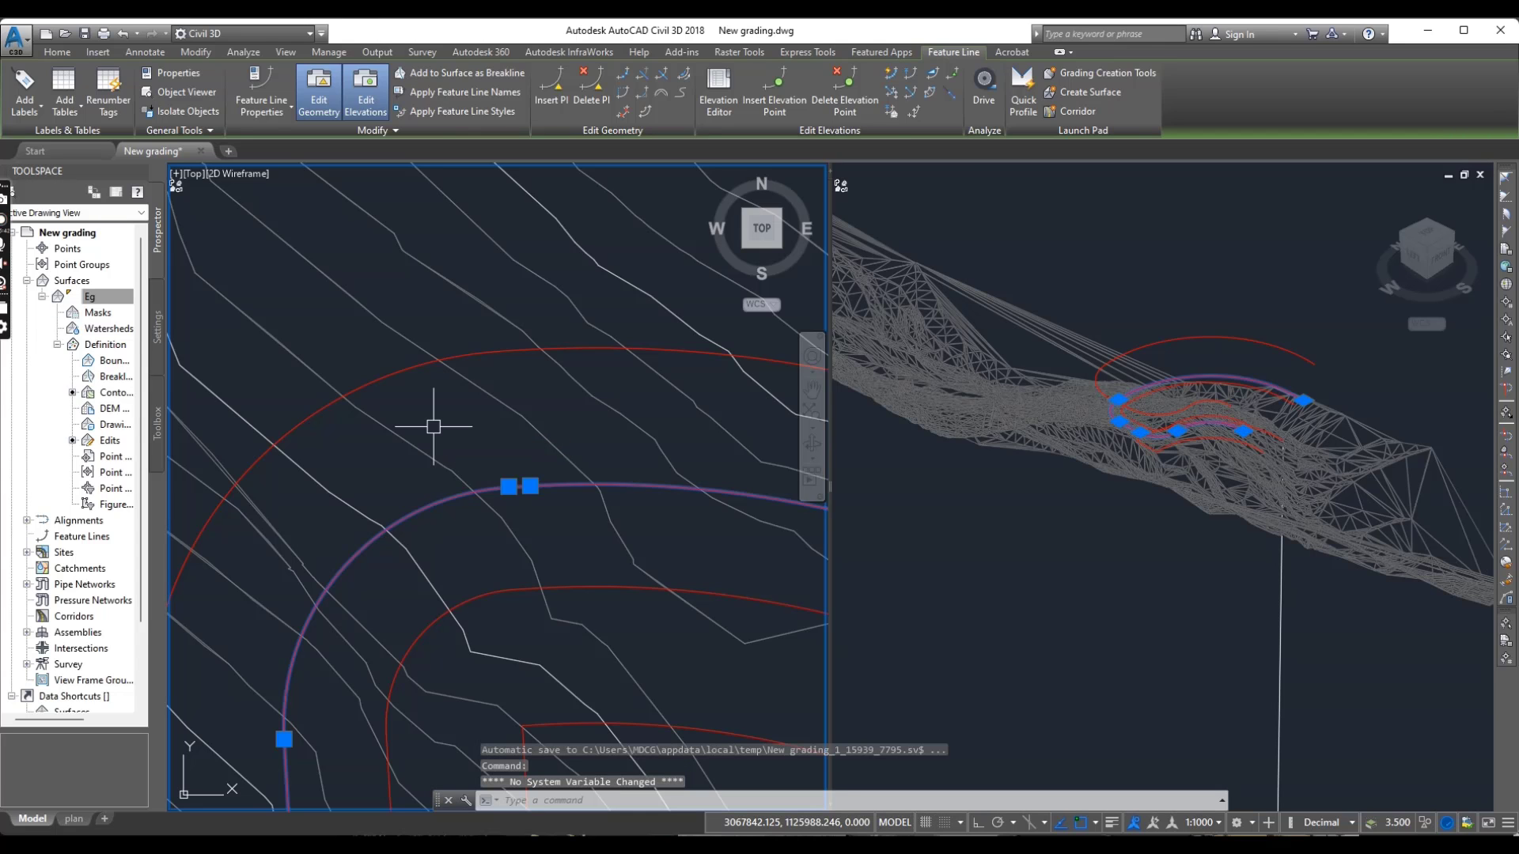
# Offset the new outermost feature line a further 5 m outward at the same elevation
pyautogui.scroll(-5, 433, 426)
pyautogui.scroll(5, 434, 380)
pyautogui.click(408, 387)
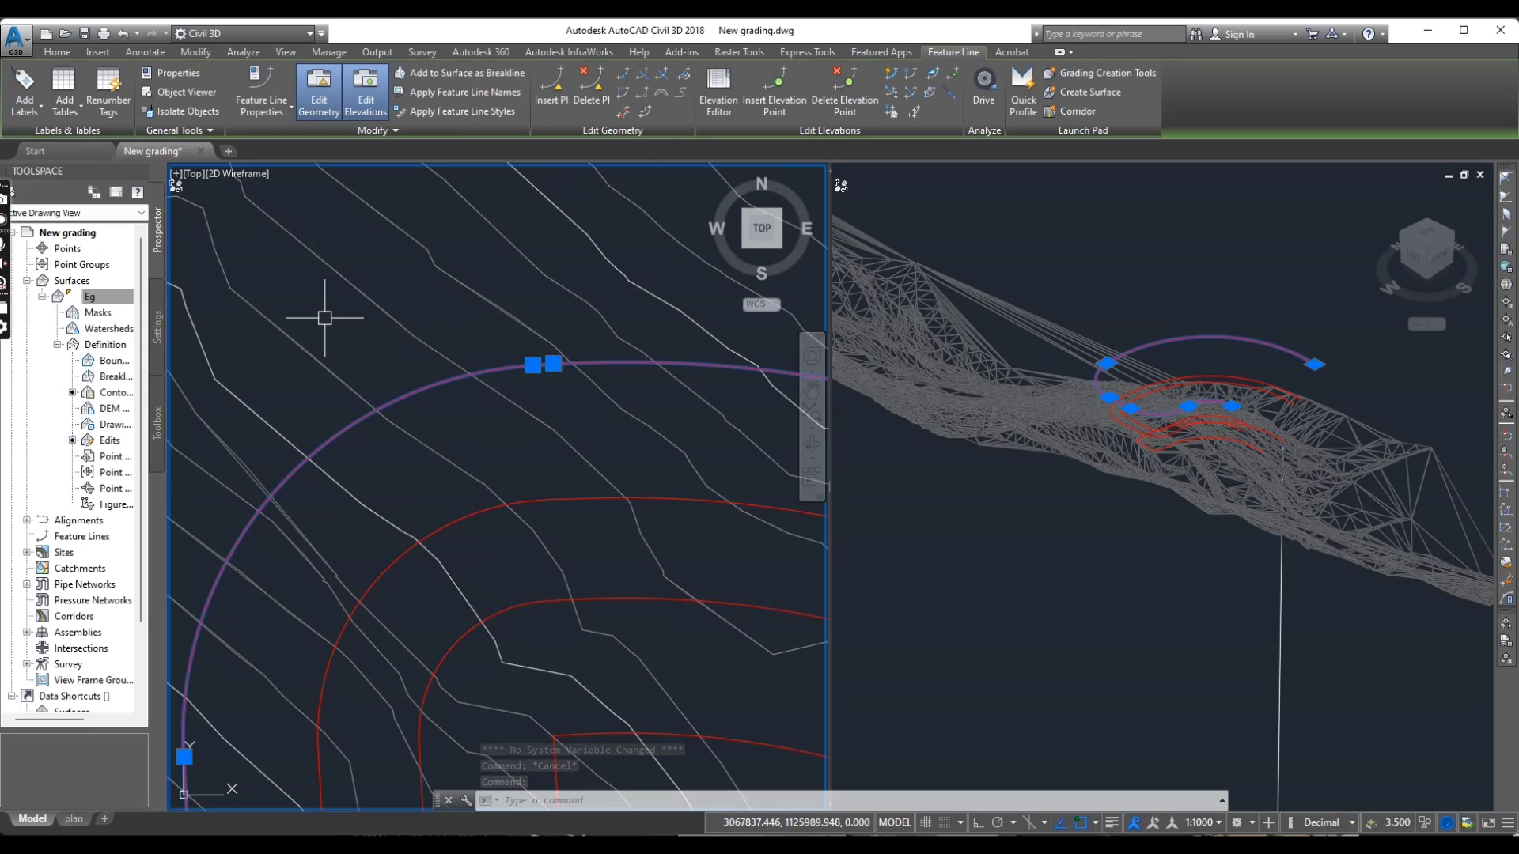
pyautogui.click(646, 113)
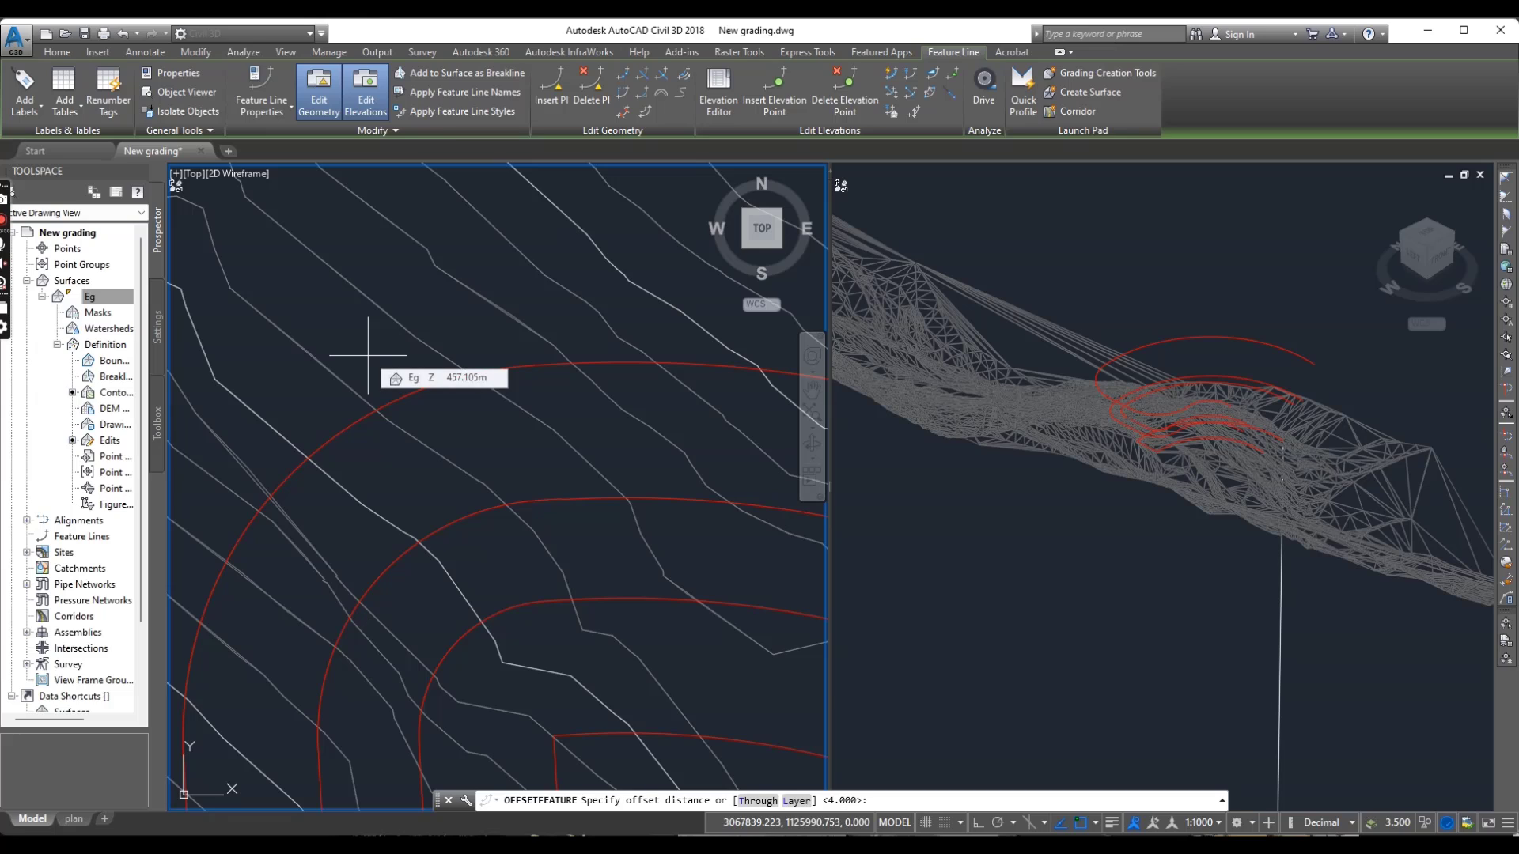
pyautogui.write('5')
pyautogui.press('Return')
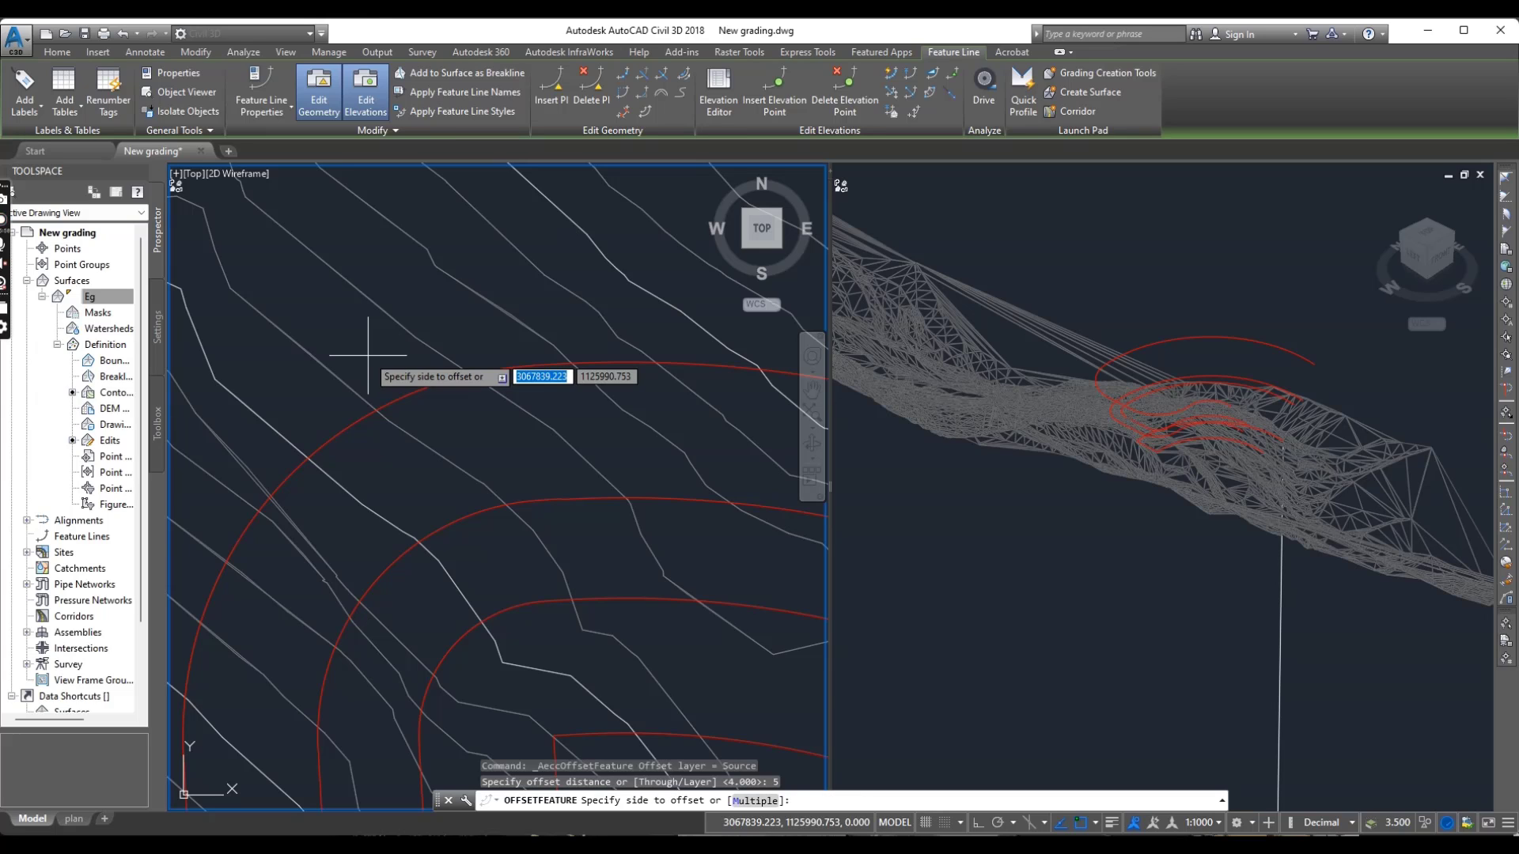
pyautogui.click(381, 362)
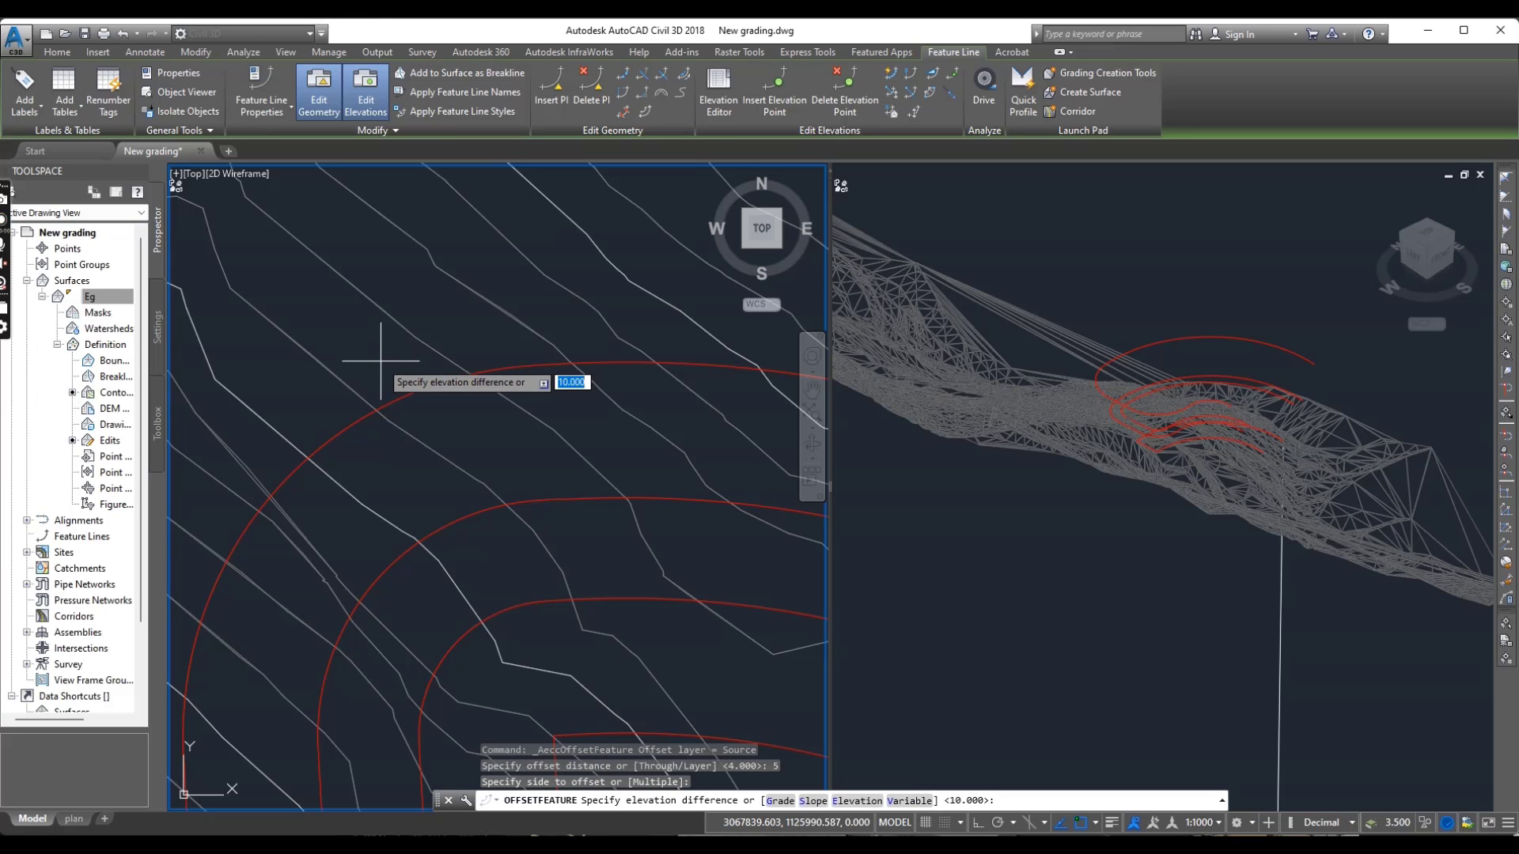
pyautogui.press('Return')
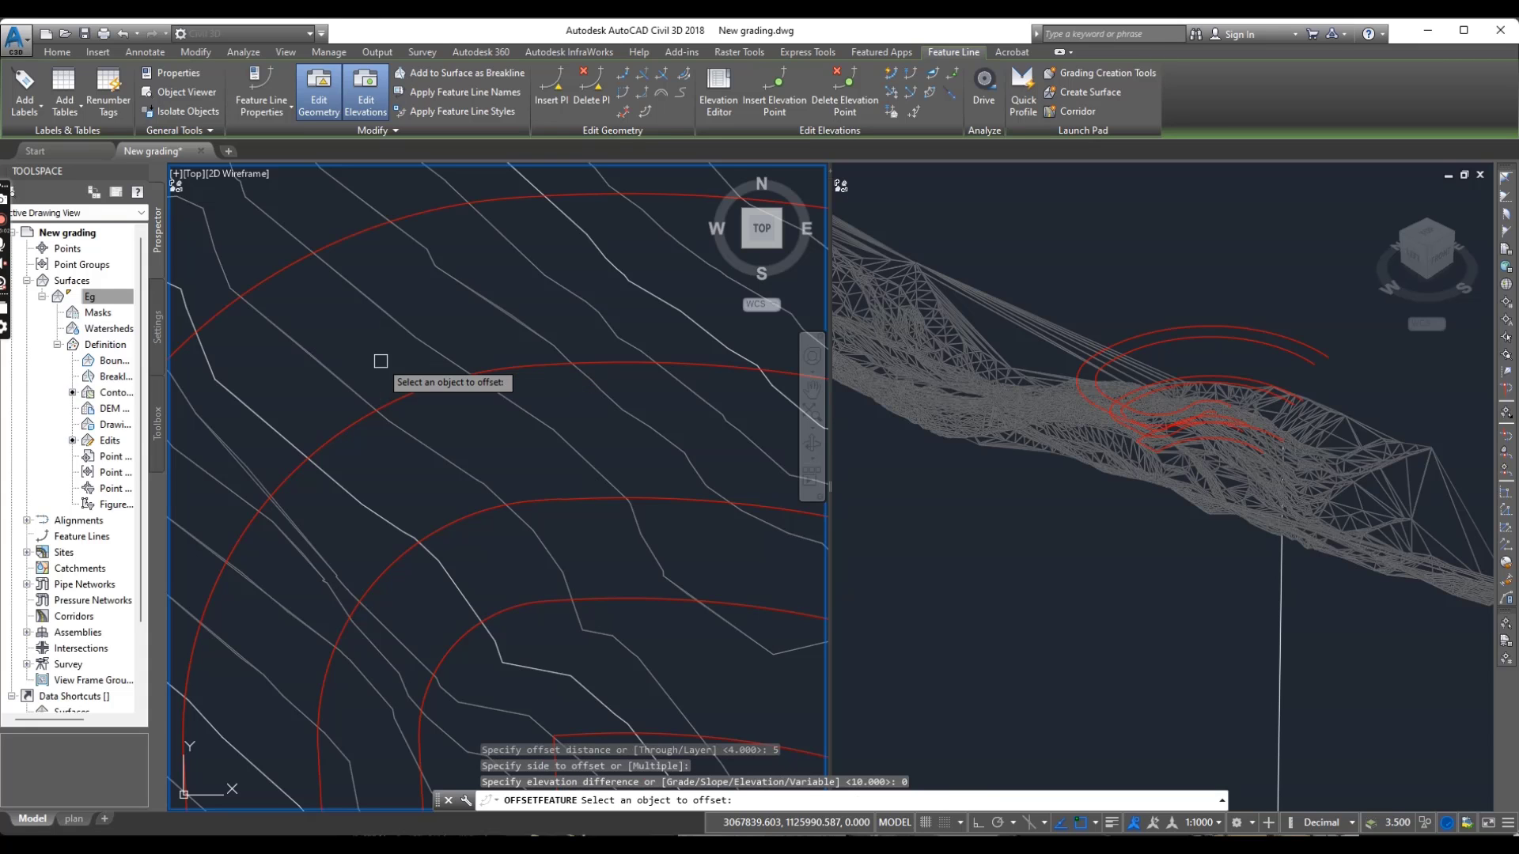
pyautogui.press('Escape')
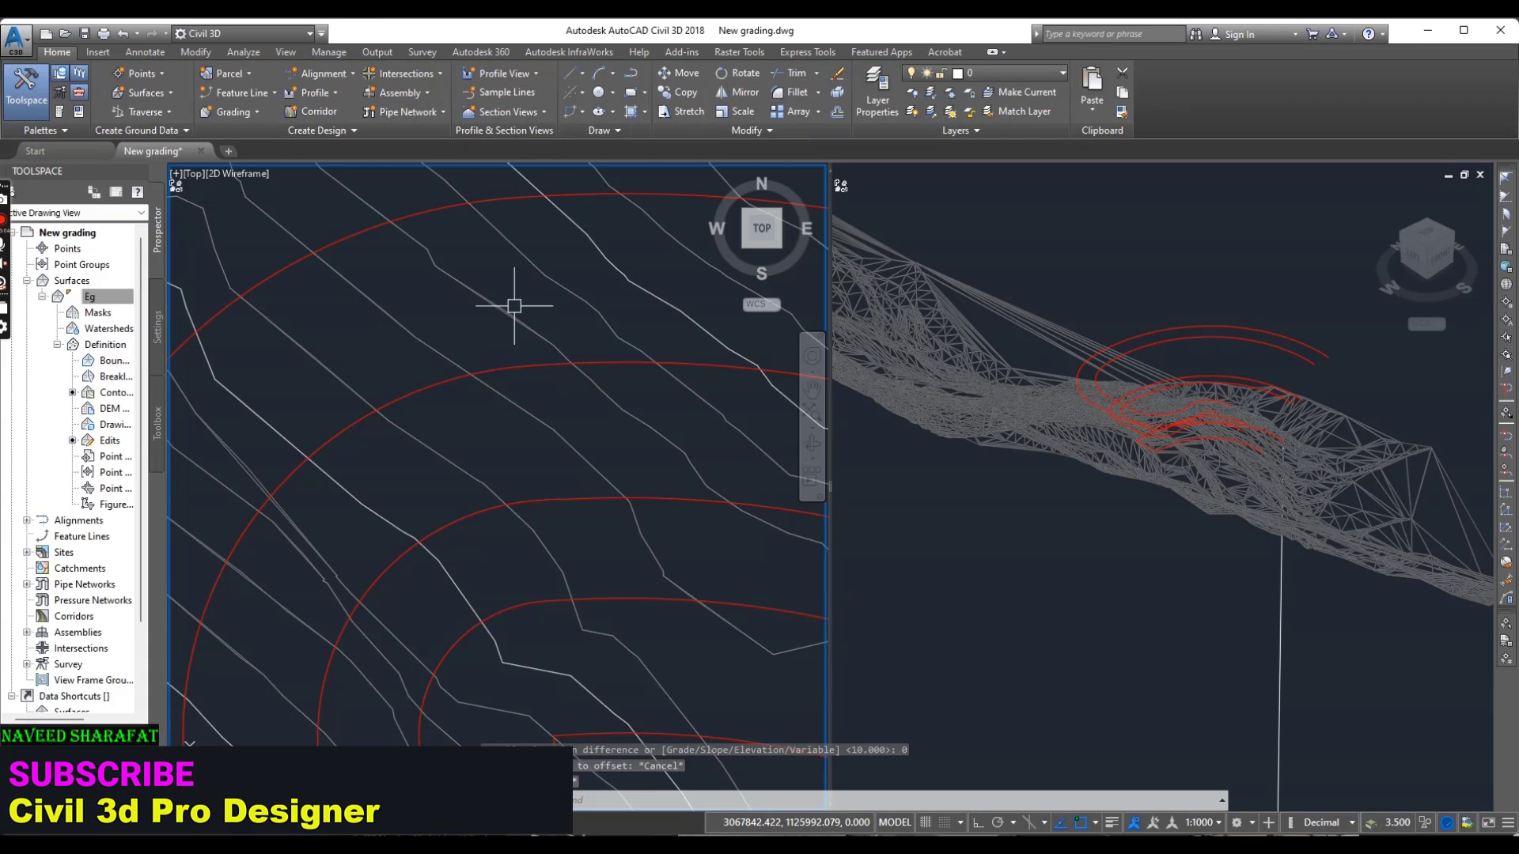
# Create another bench line 4 m outside the outermost red feature line, 10 m higher
pyautogui.scroll(-4, 579, 373)
pyautogui.scroll(-3, 379, 419)
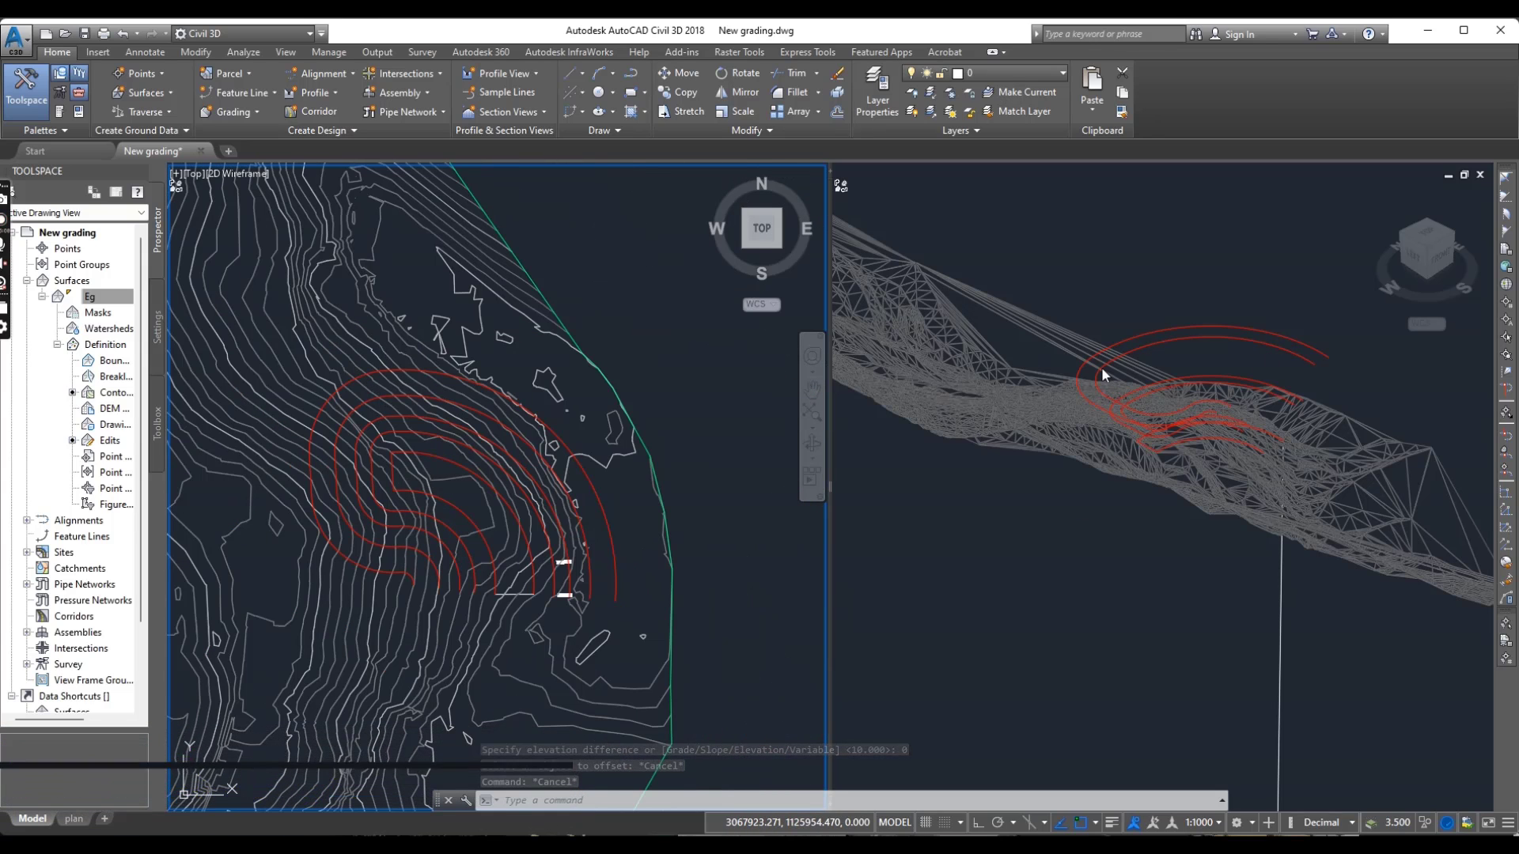
pyautogui.scroll(2, 1099, 365)
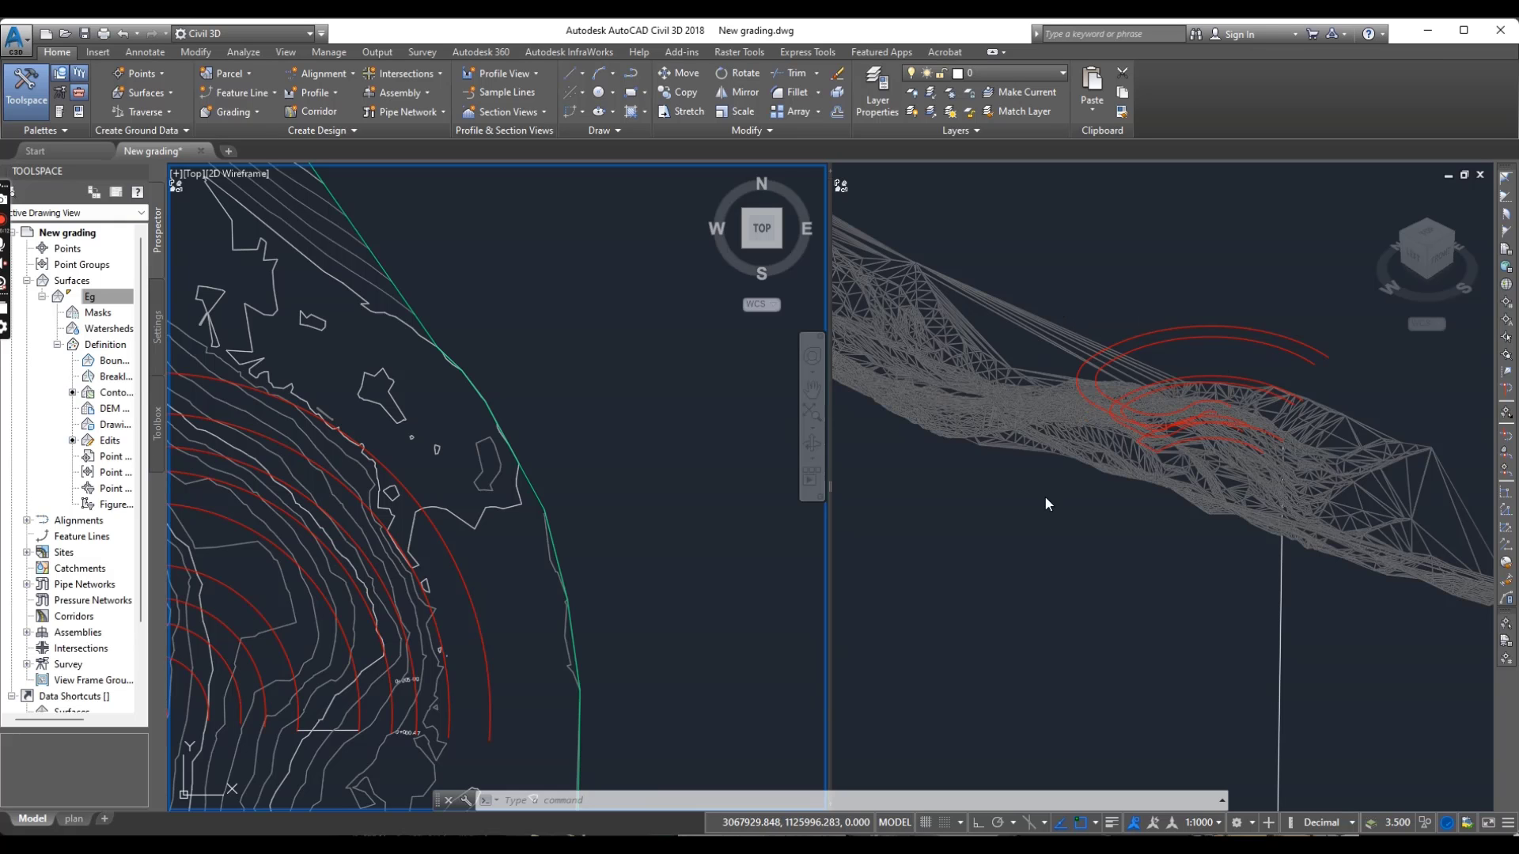
pyautogui.scroll(-3, 441, 391)
pyautogui.scroll(6, 434, 390)
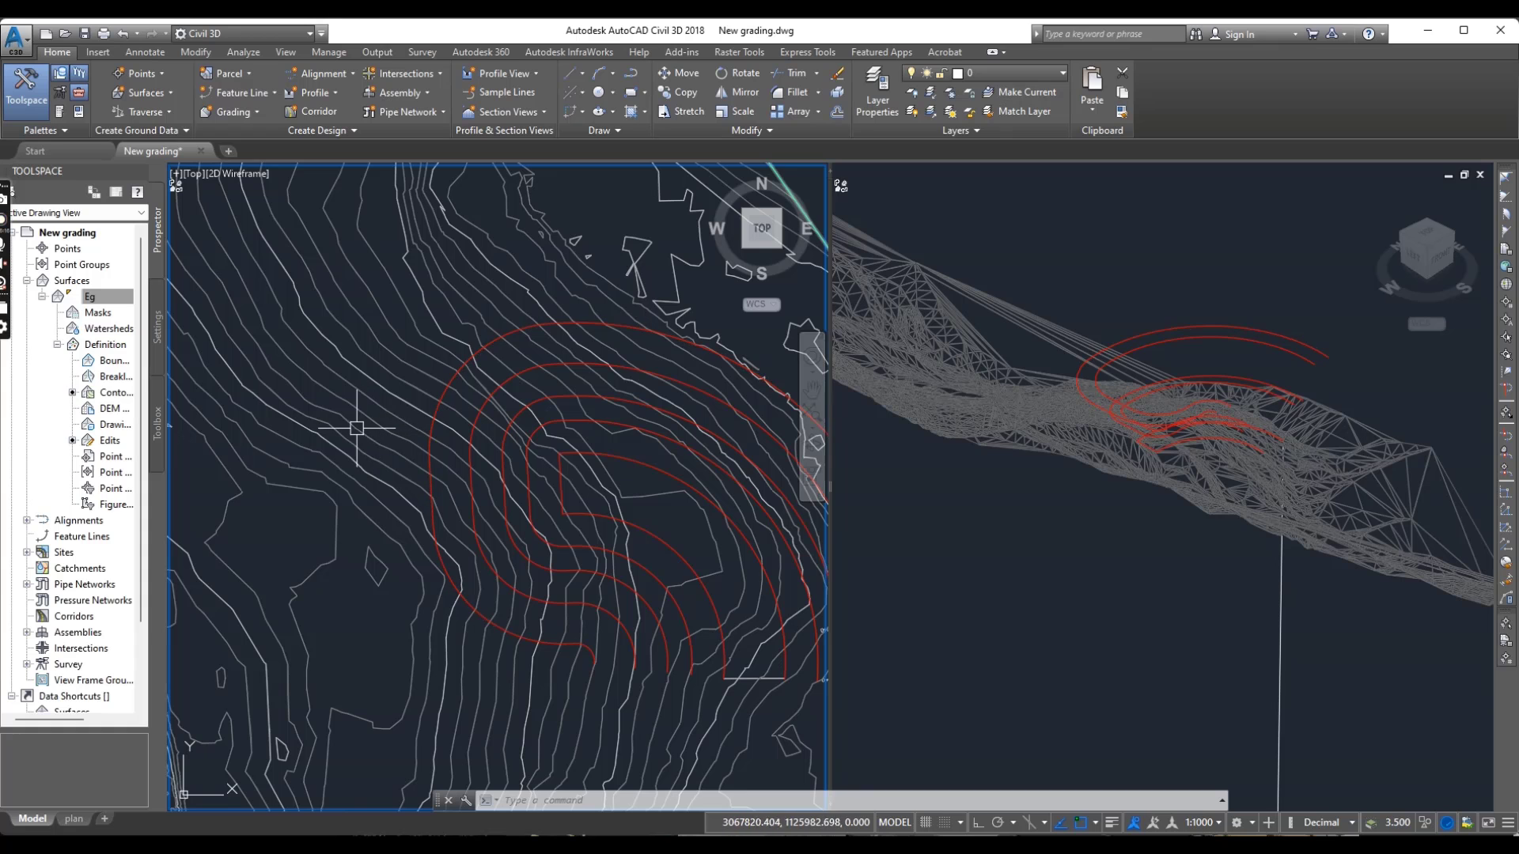
pyautogui.scroll(-3, 443, 462)
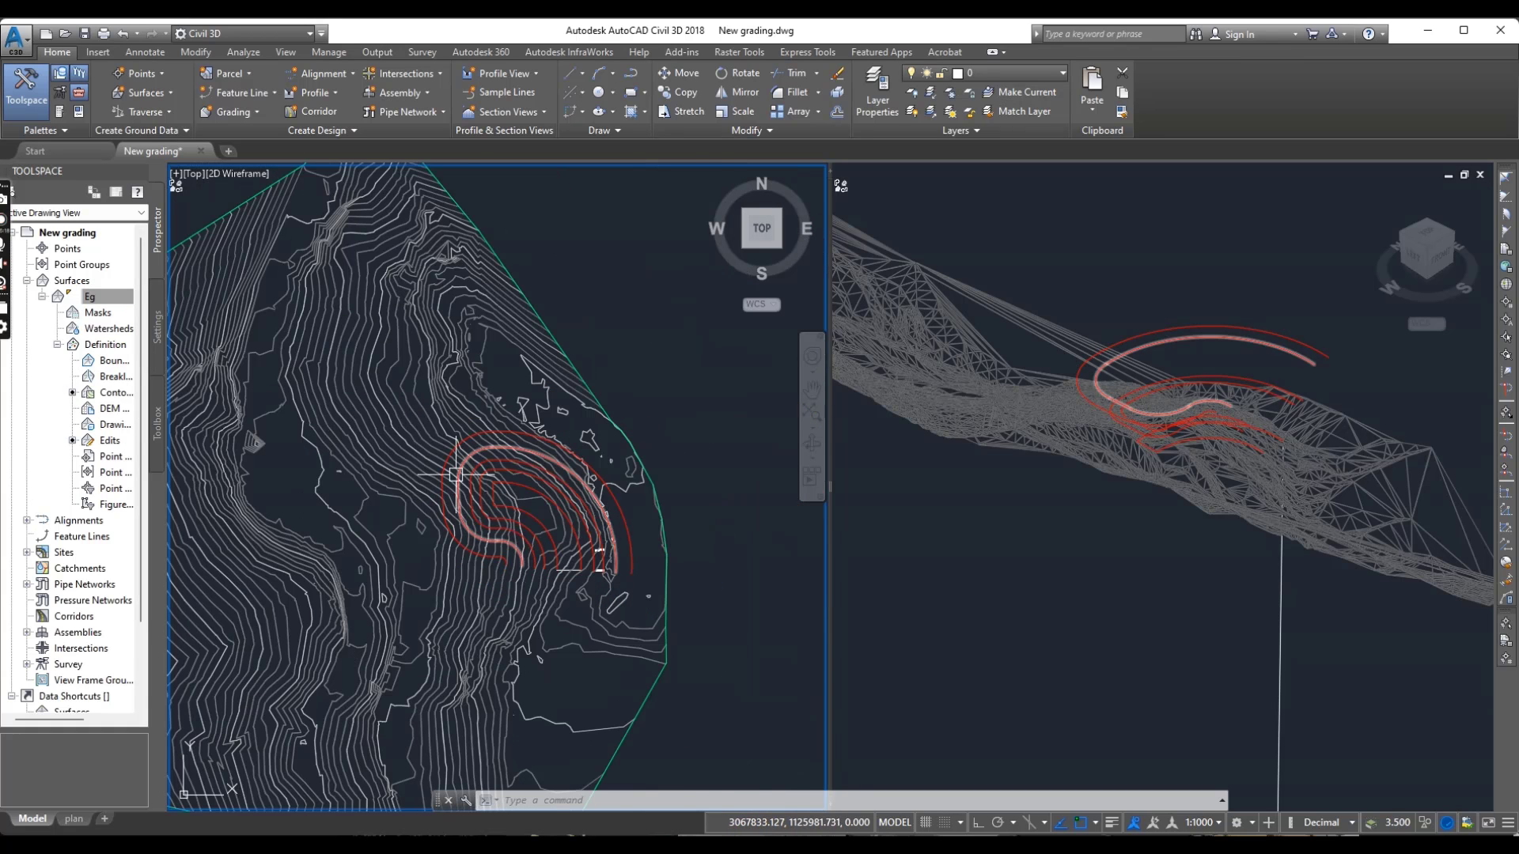
pyautogui.scroll(3, 469, 401)
pyautogui.scroll(5, 478, 378)
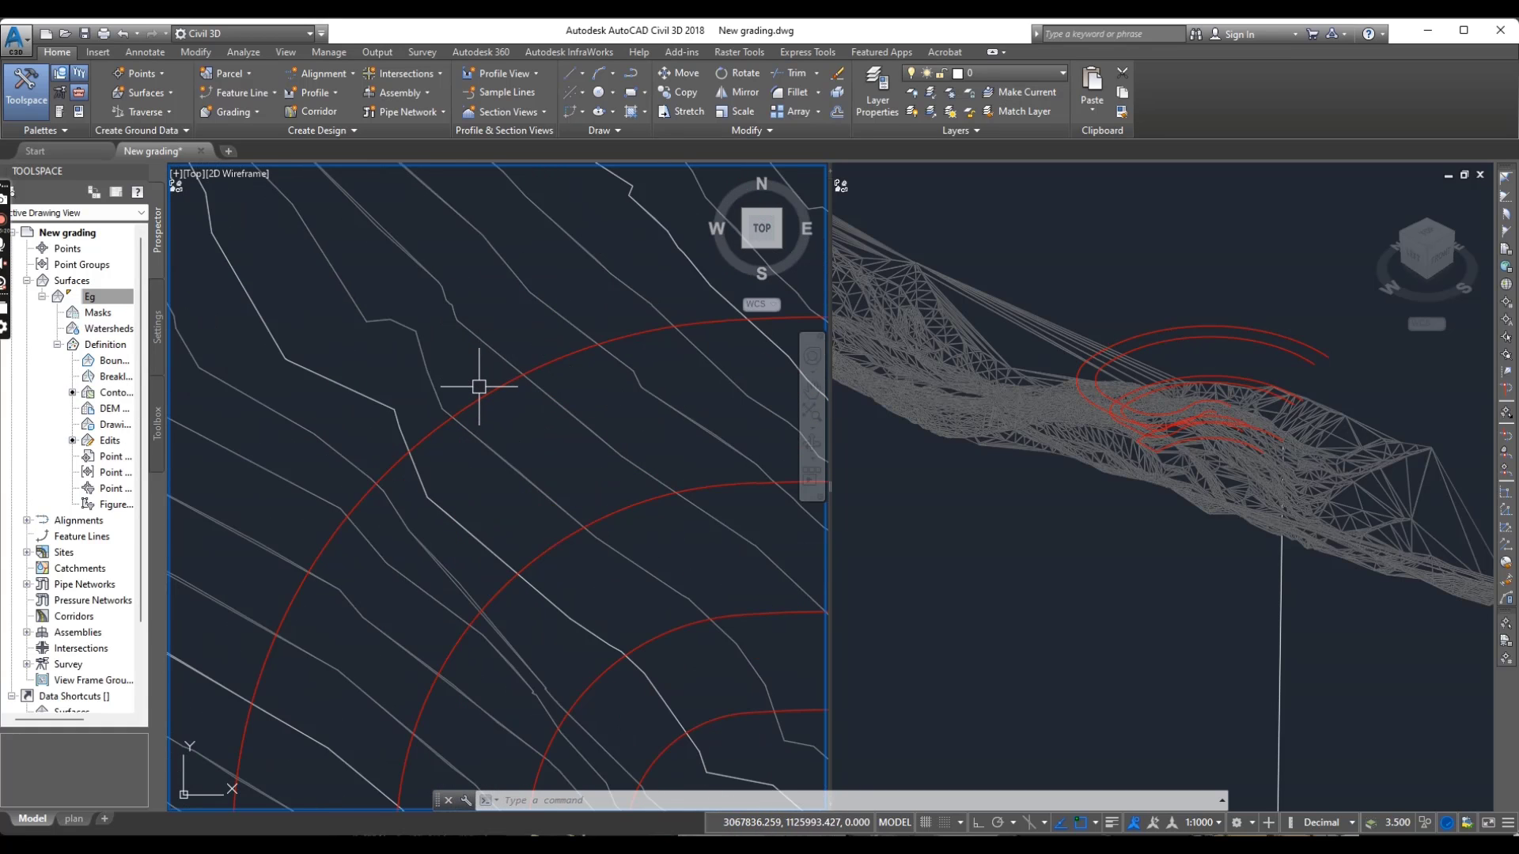
pyautogui.scroll(-3, 477, 388)
pyautogui.scroll(4, 479, 392)
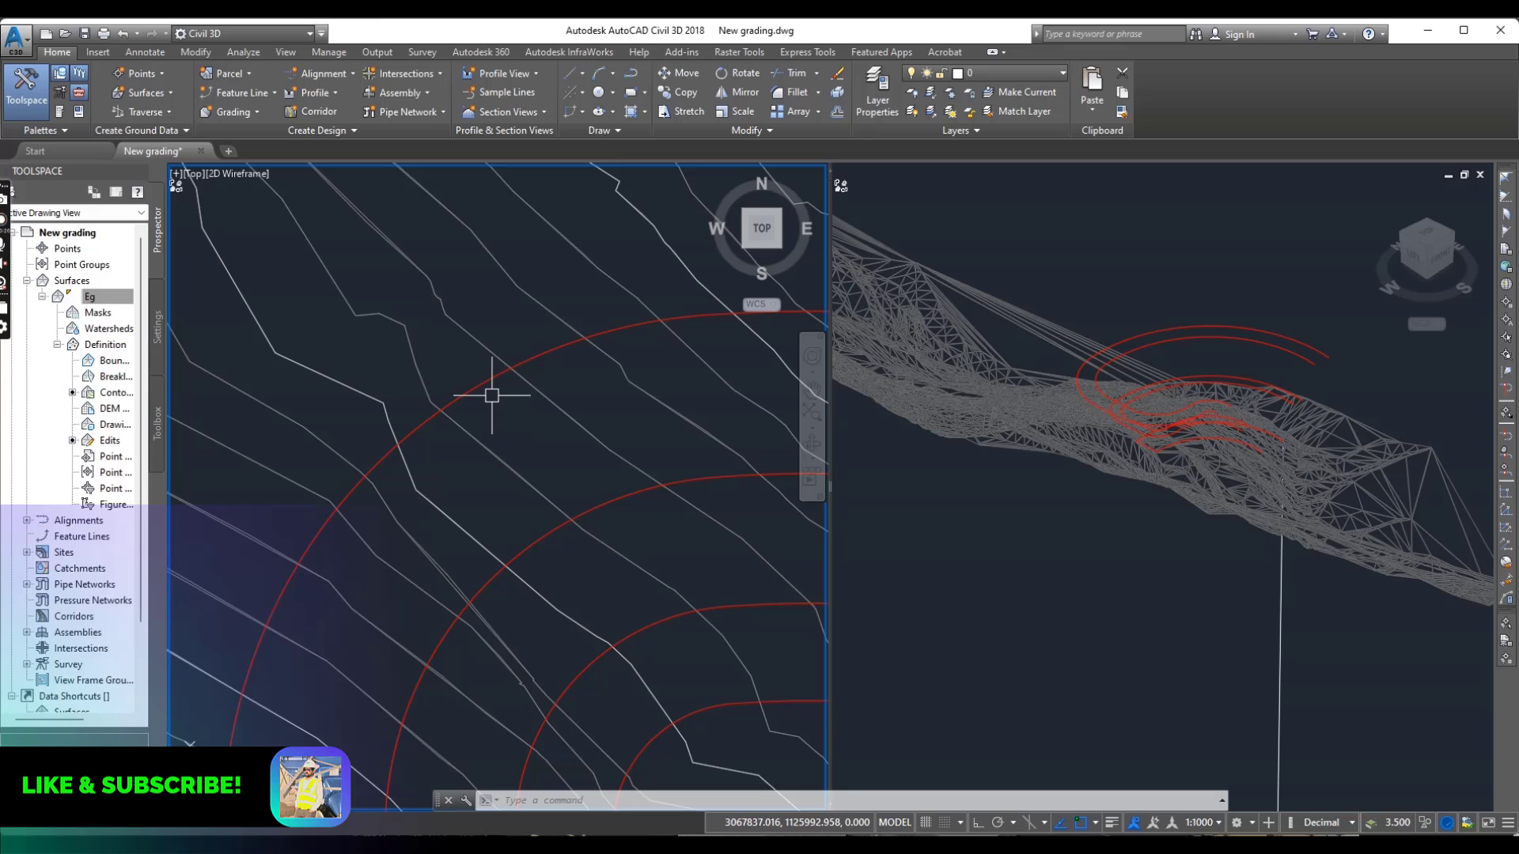
pyautogui.click(464, 386)
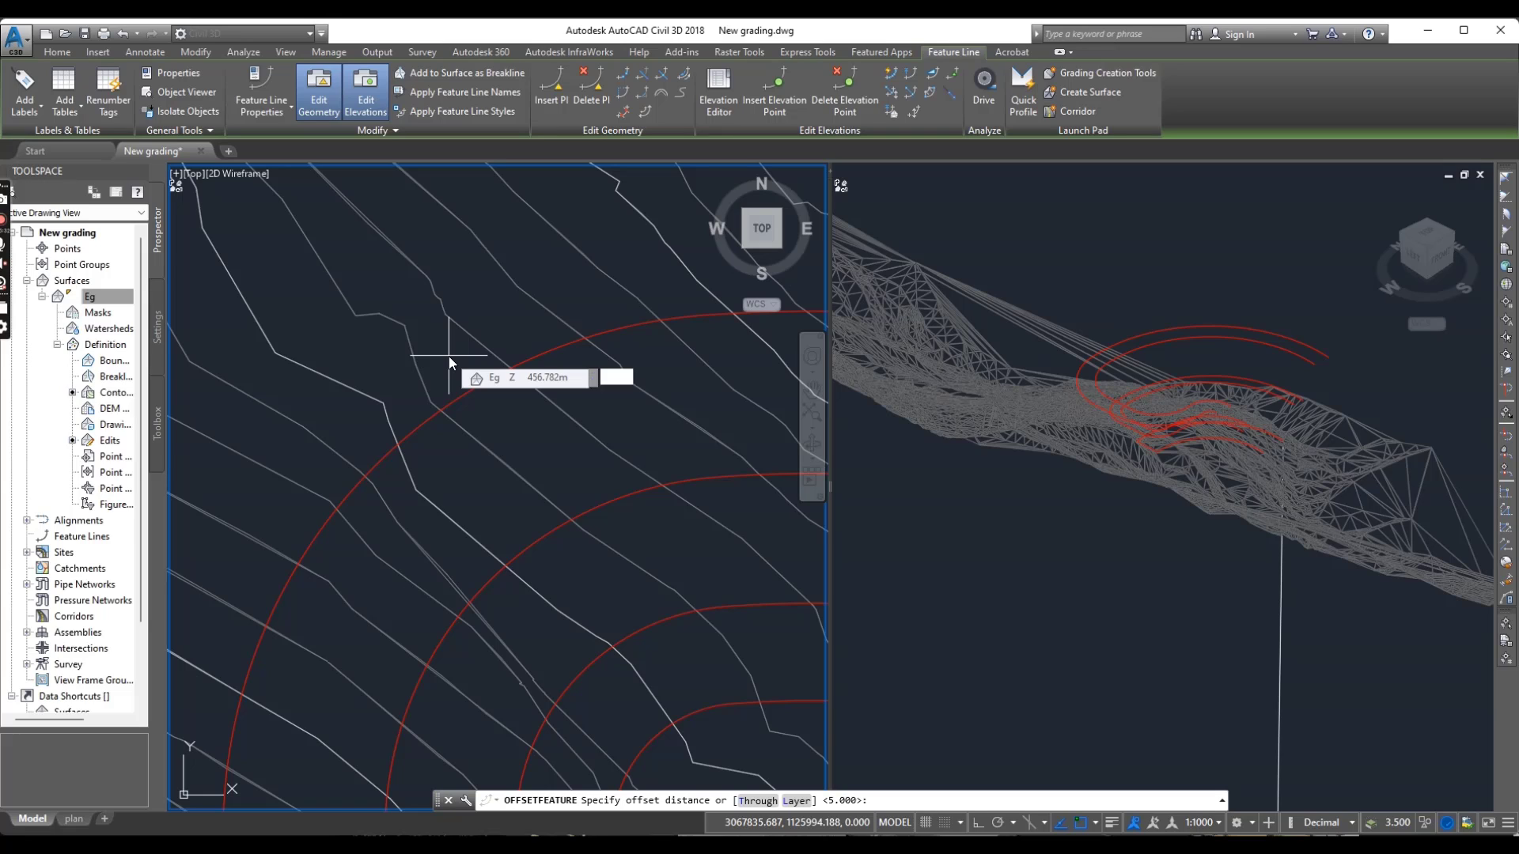
pyautogui.write('4')
pyautogui.press('Return')
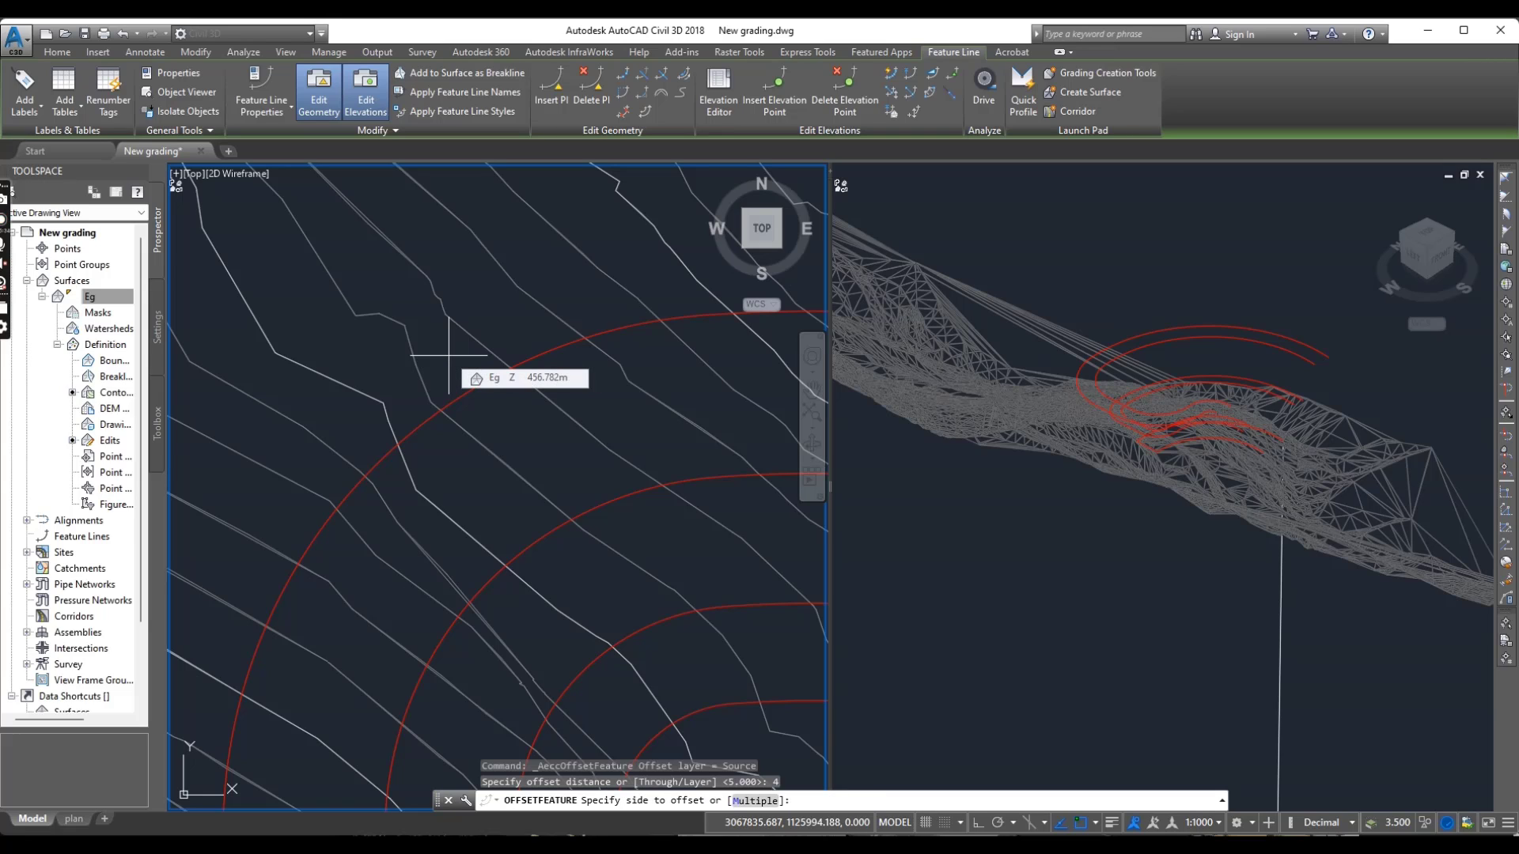
pyautogui.click(448, 356)
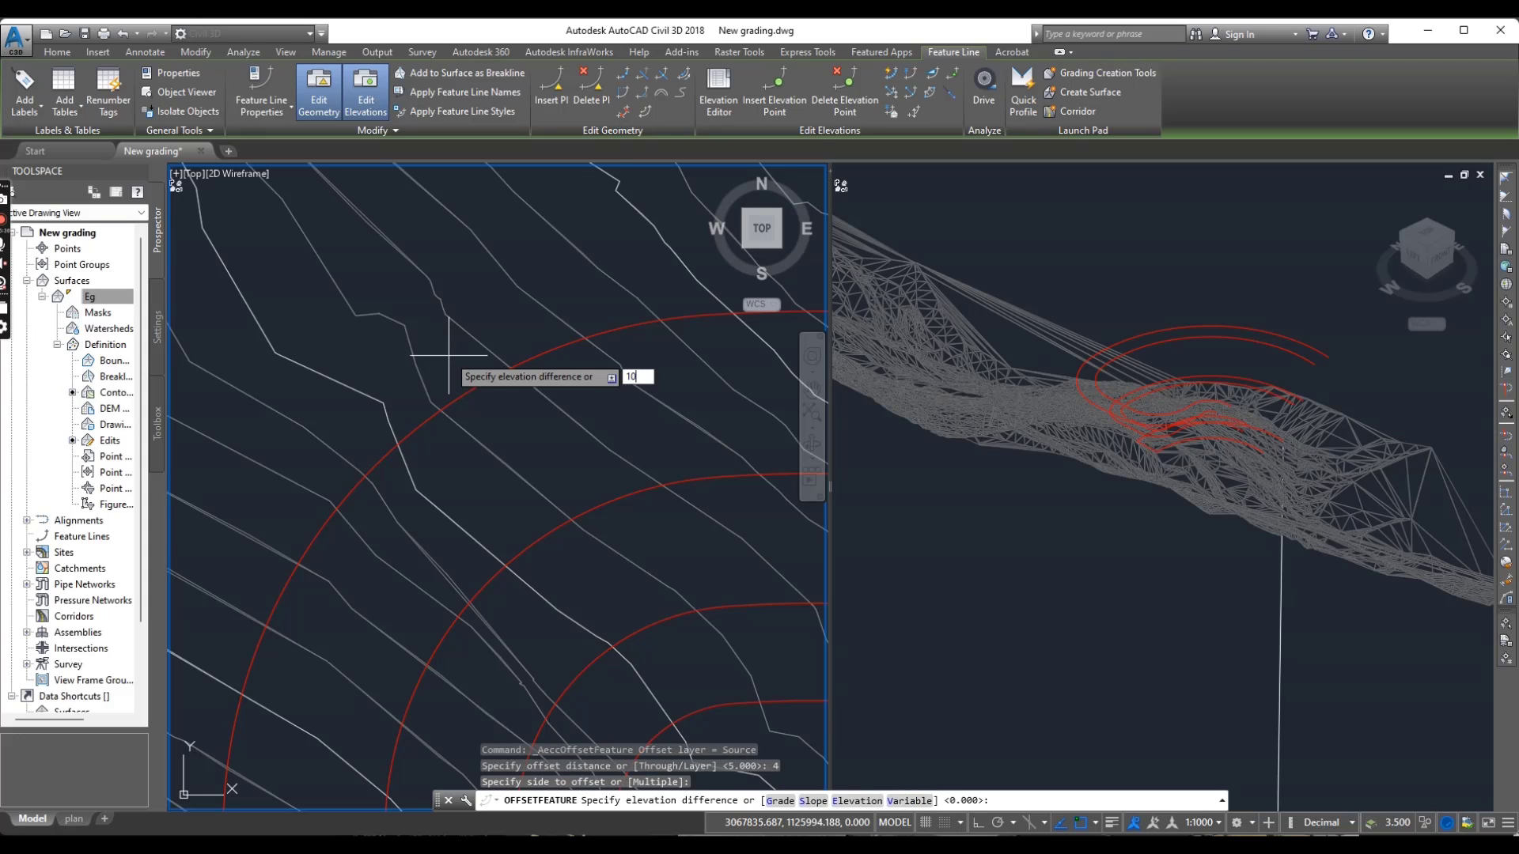
pyautogui.write('10')
pyautogui.press('Return')
pyautogui.press('Escape')
pyautogui.scroll(-4, 508, 465)
pyautogui.moveTo(508, 465)
pyautogui.mouseDown(button='middle')
pyautogui.moveTo(595, 535)
pyautogui.moveTo(501, 441)
pyautogui.mouseUp(button='middle')
pyautogui.scroll(2, 525, 417)
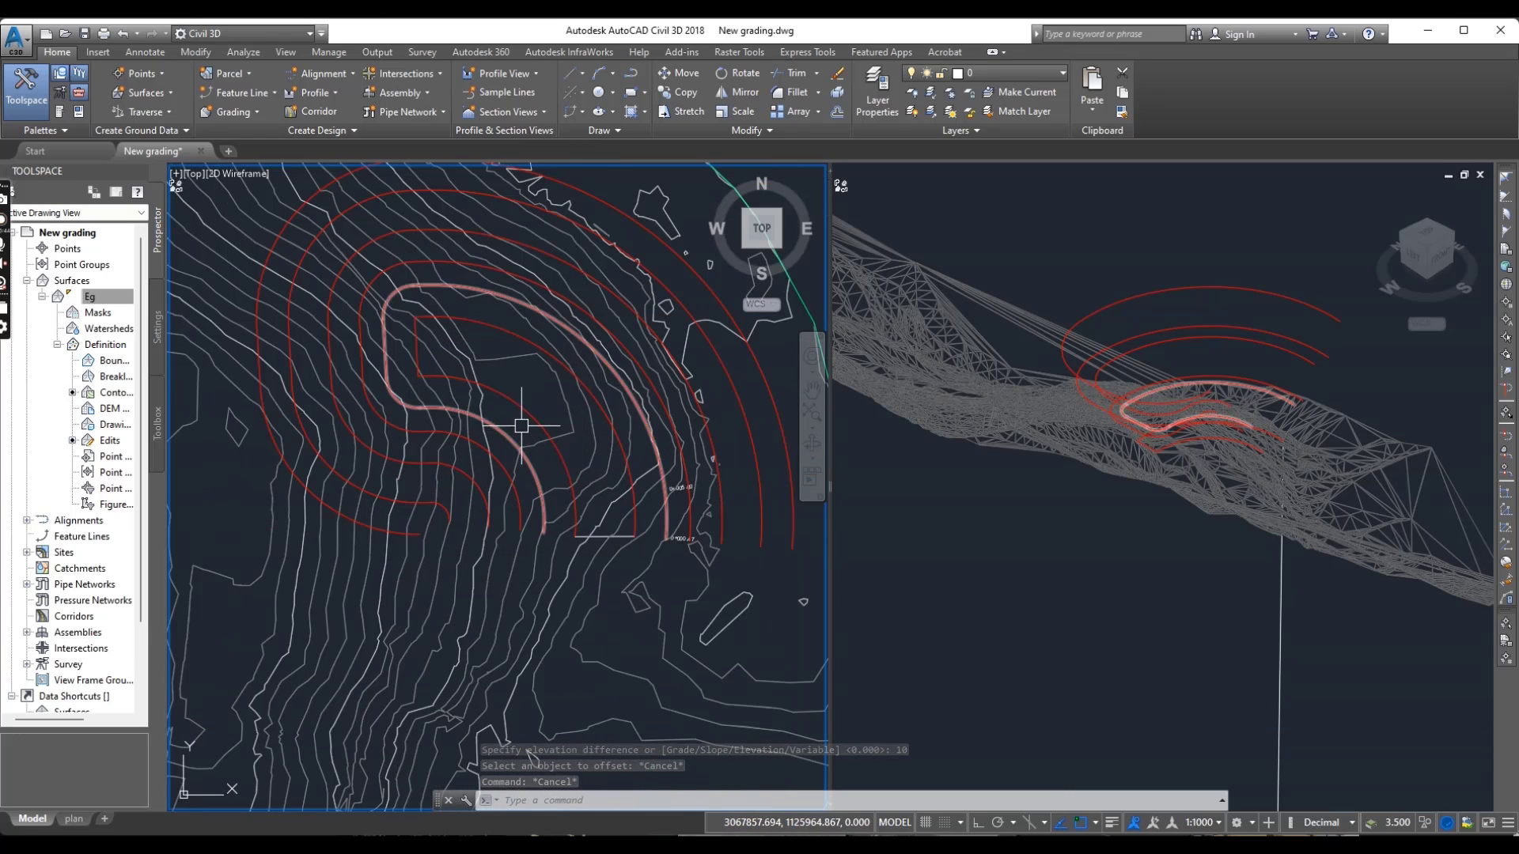
# Create a new TIN surface named FG from the Surfaces collection in Prospector
pyautogui.click(26, 281)
pyautogui.click(58, 282)
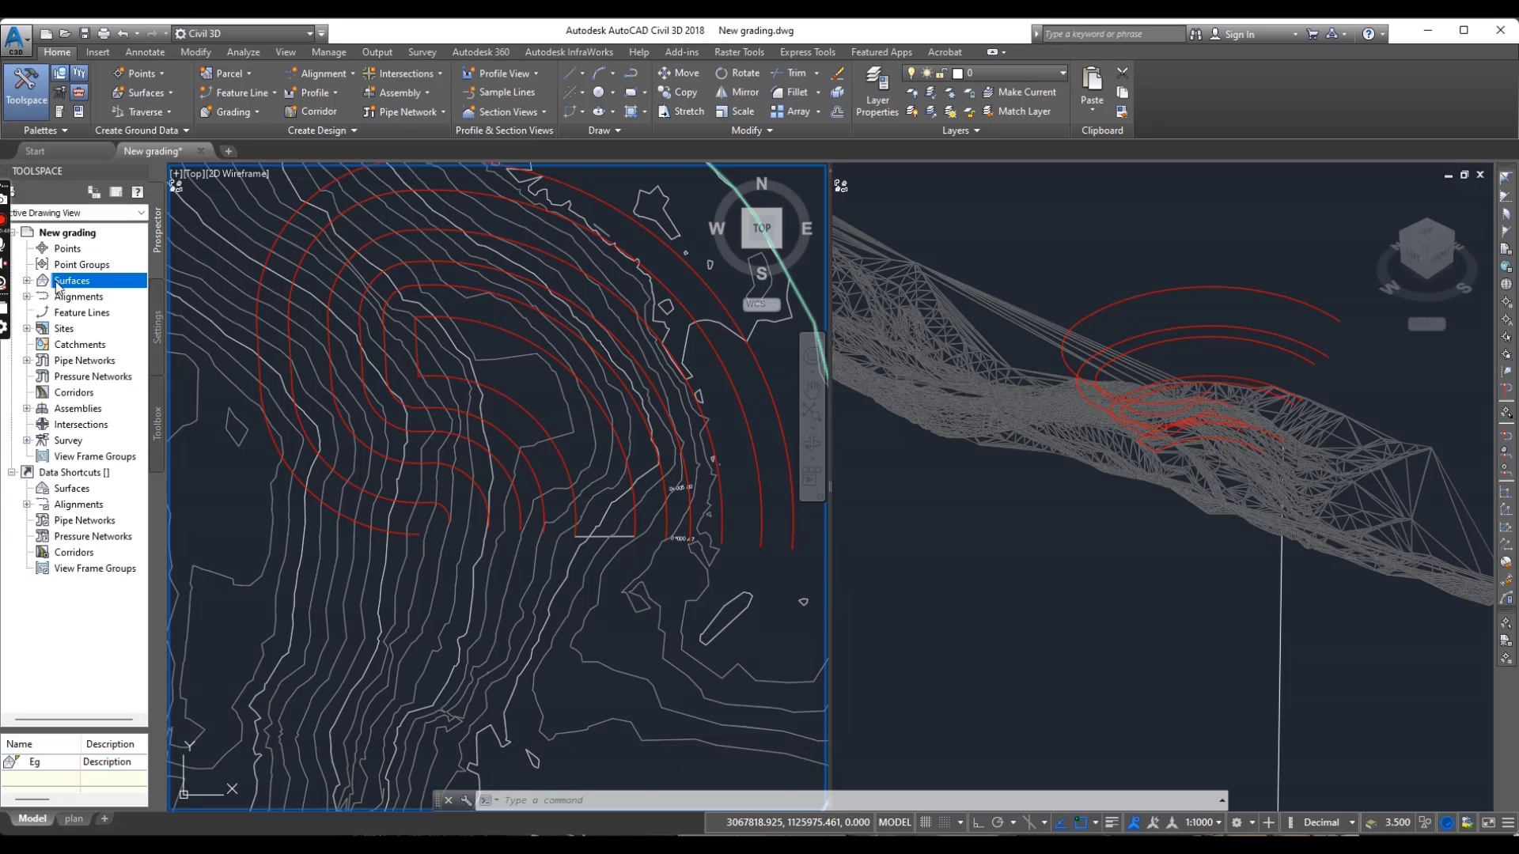
pyautogui.rightClick(87, 286)
pyautogui.click(116, 298)
pyautogui.click(709, 412)
pyautogui.write('D')
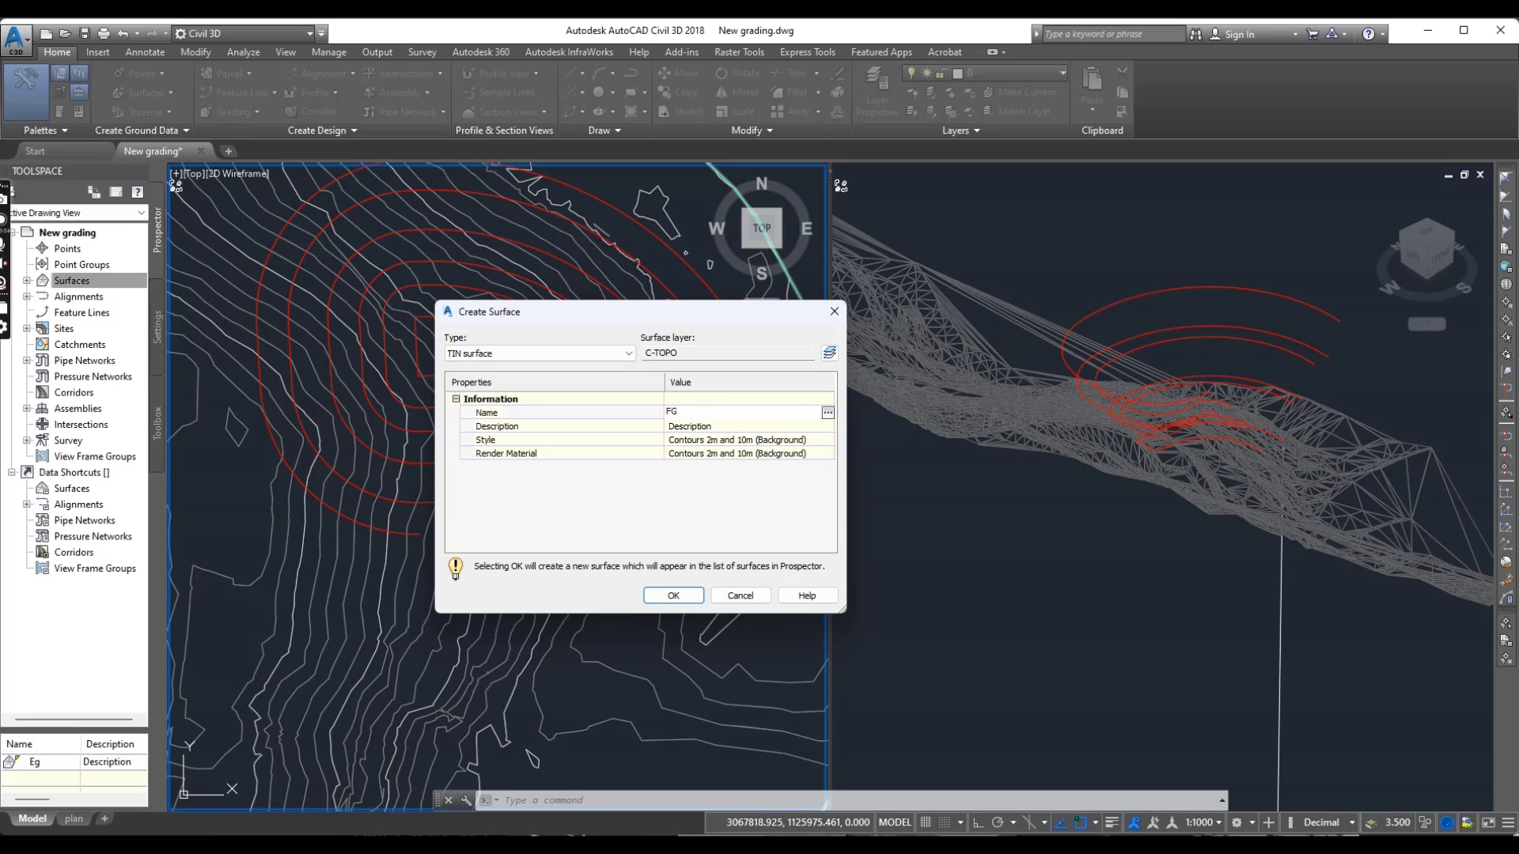
pyautogui.click(675, 594)
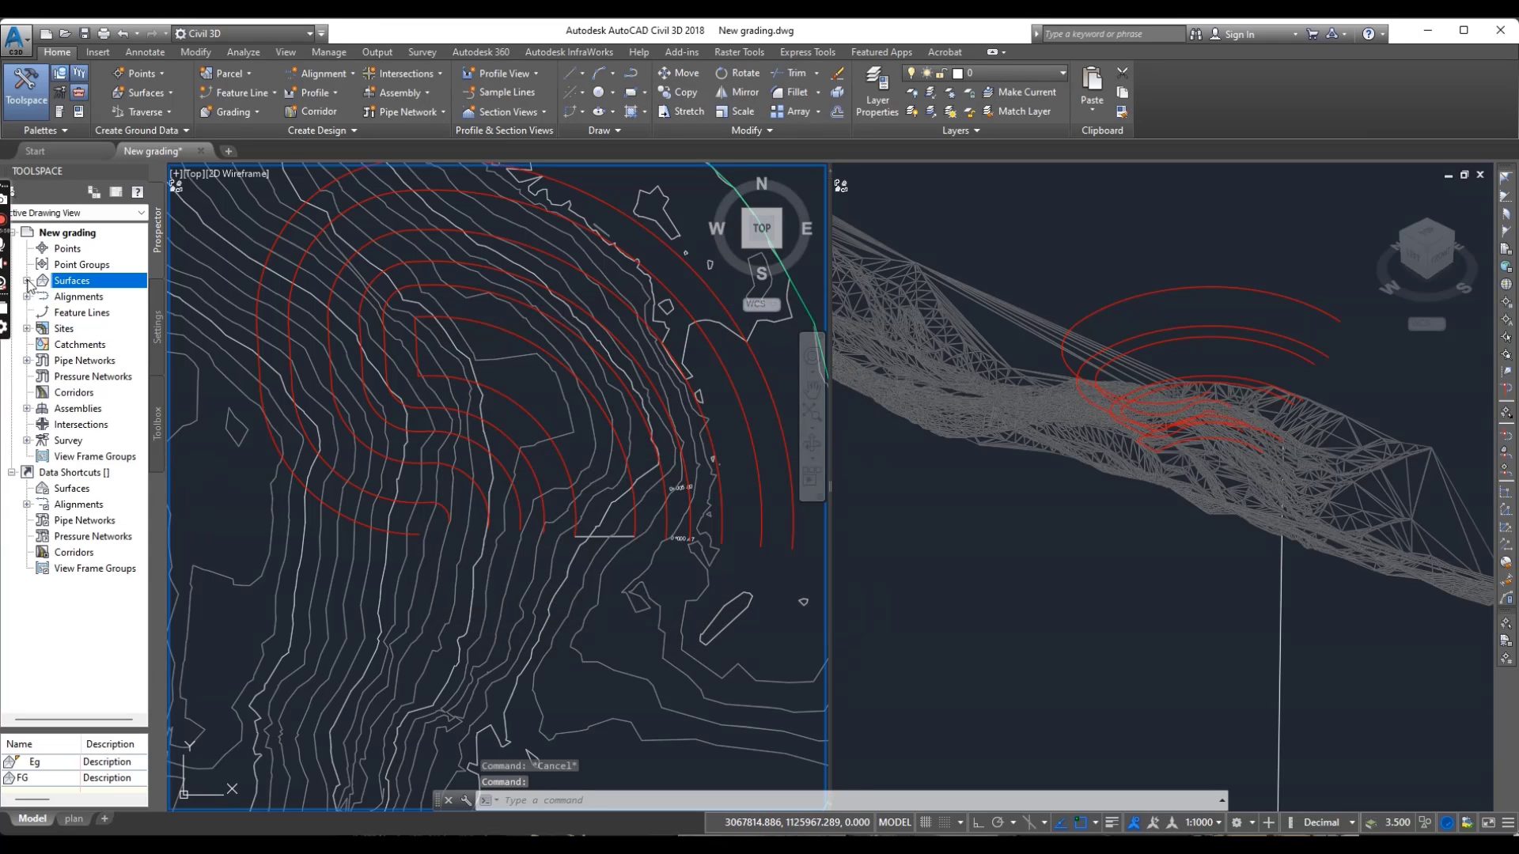
# Expand FG's Definition and select its Breaklines item
pyautogui.click(27, 281)
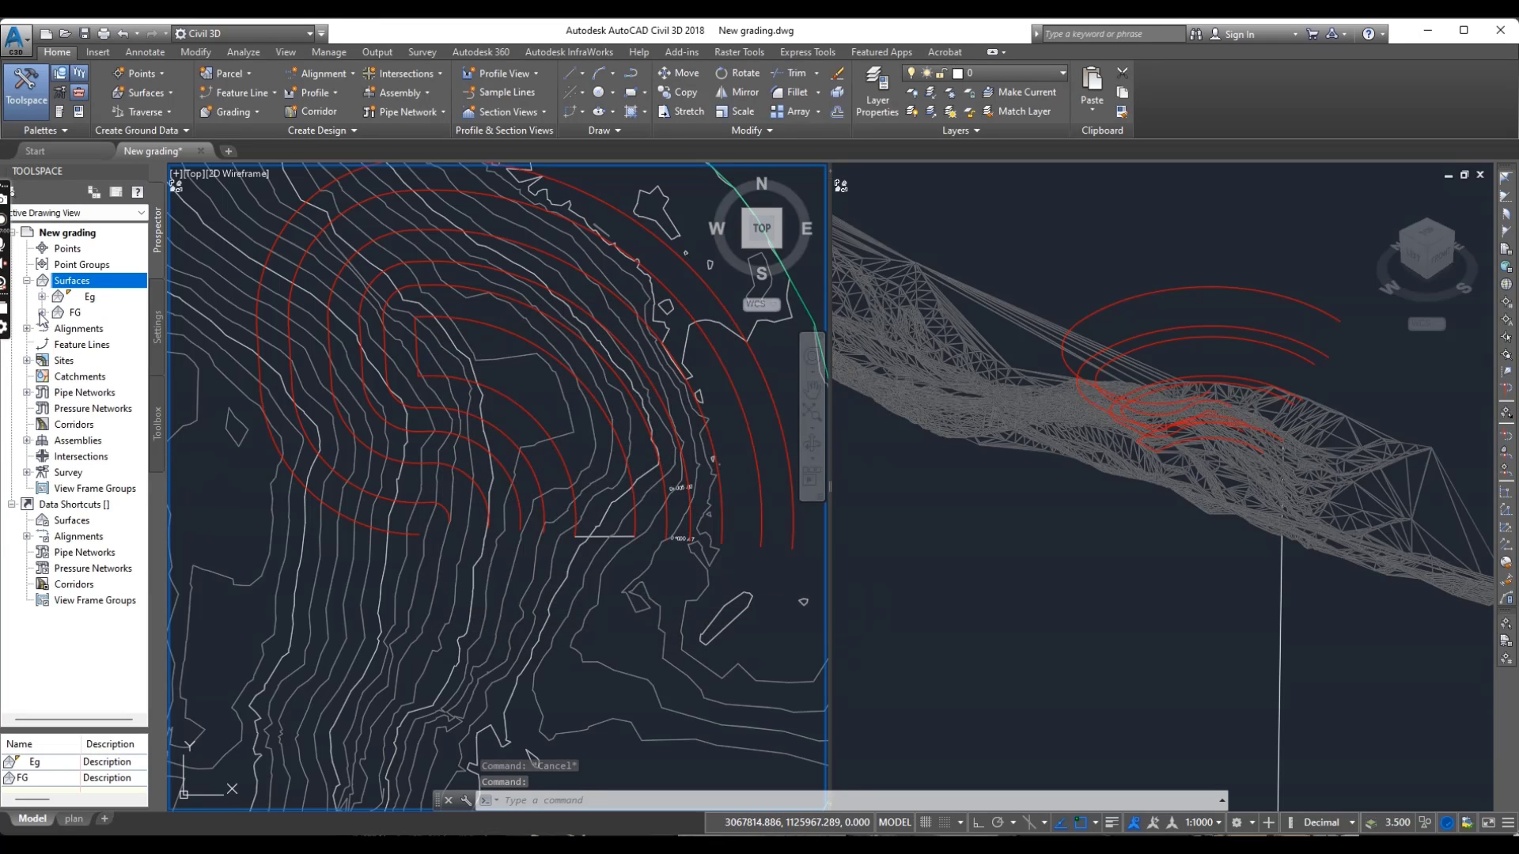
pyautogui.click(41, 314)
pyautogui.click(58, 362)
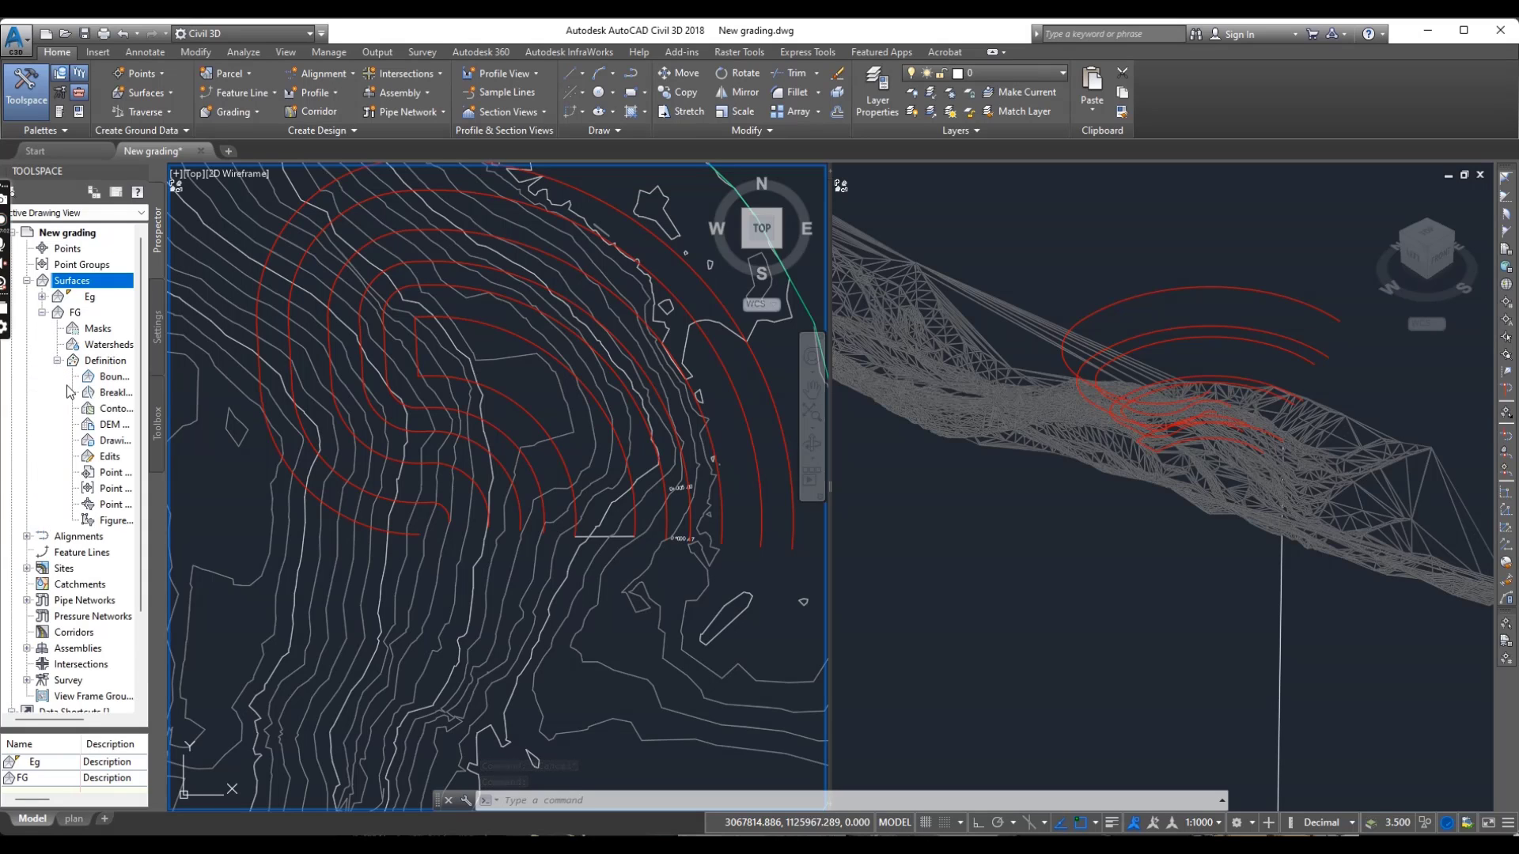
pyautogui.click(115, 394)
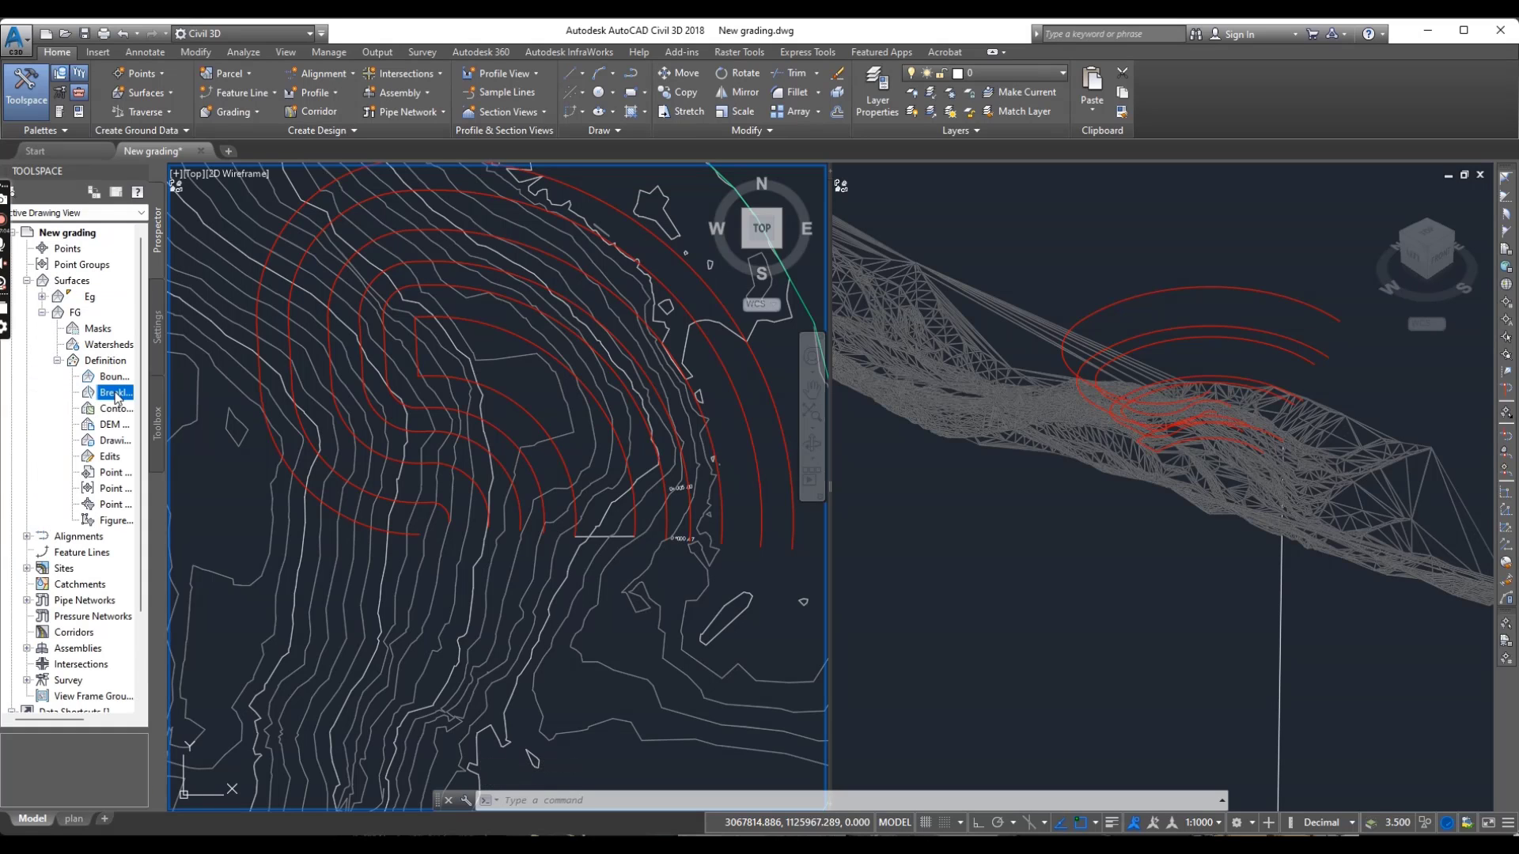
# Start adding breaklines to FG with a mid-ordinate distance of 0.001
pyautogui.rightClick(116, 396)
pyautogui.click(149, 400)
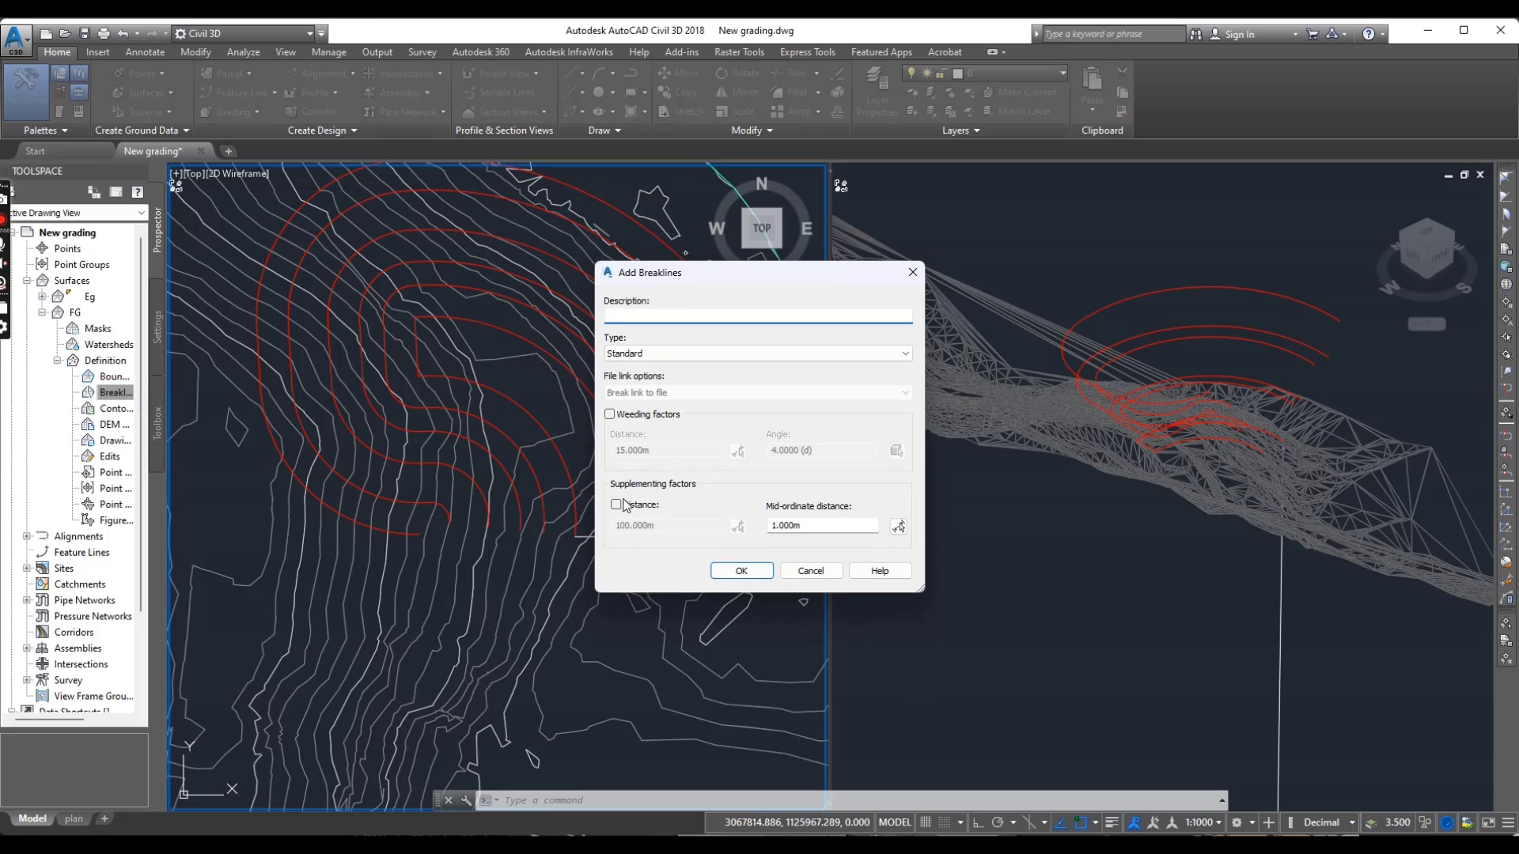
pyautogui.doubleClick(820, 527)
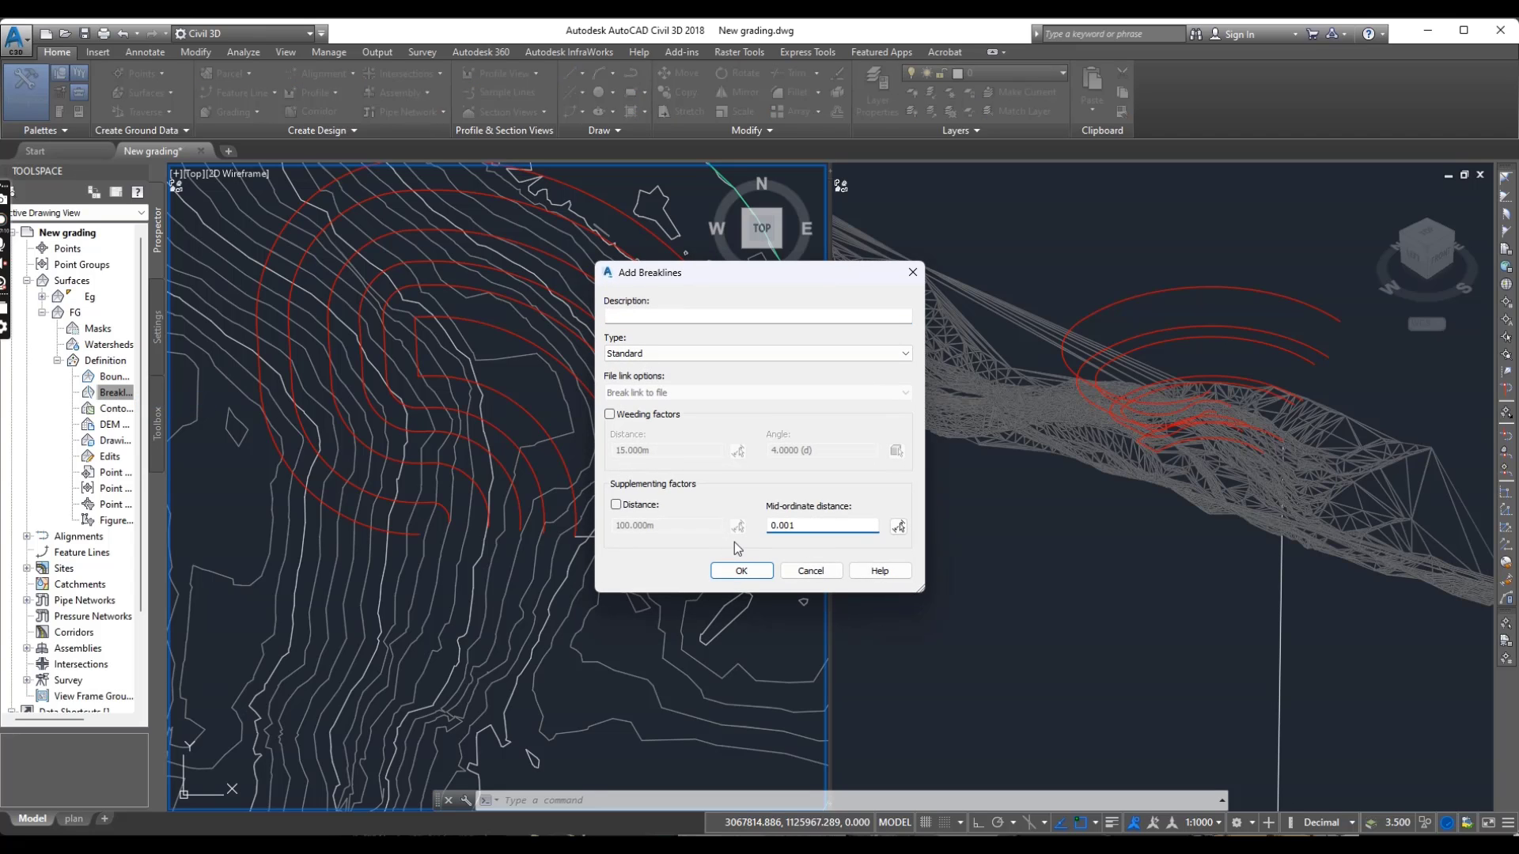
pyautogui.click(741, 571)
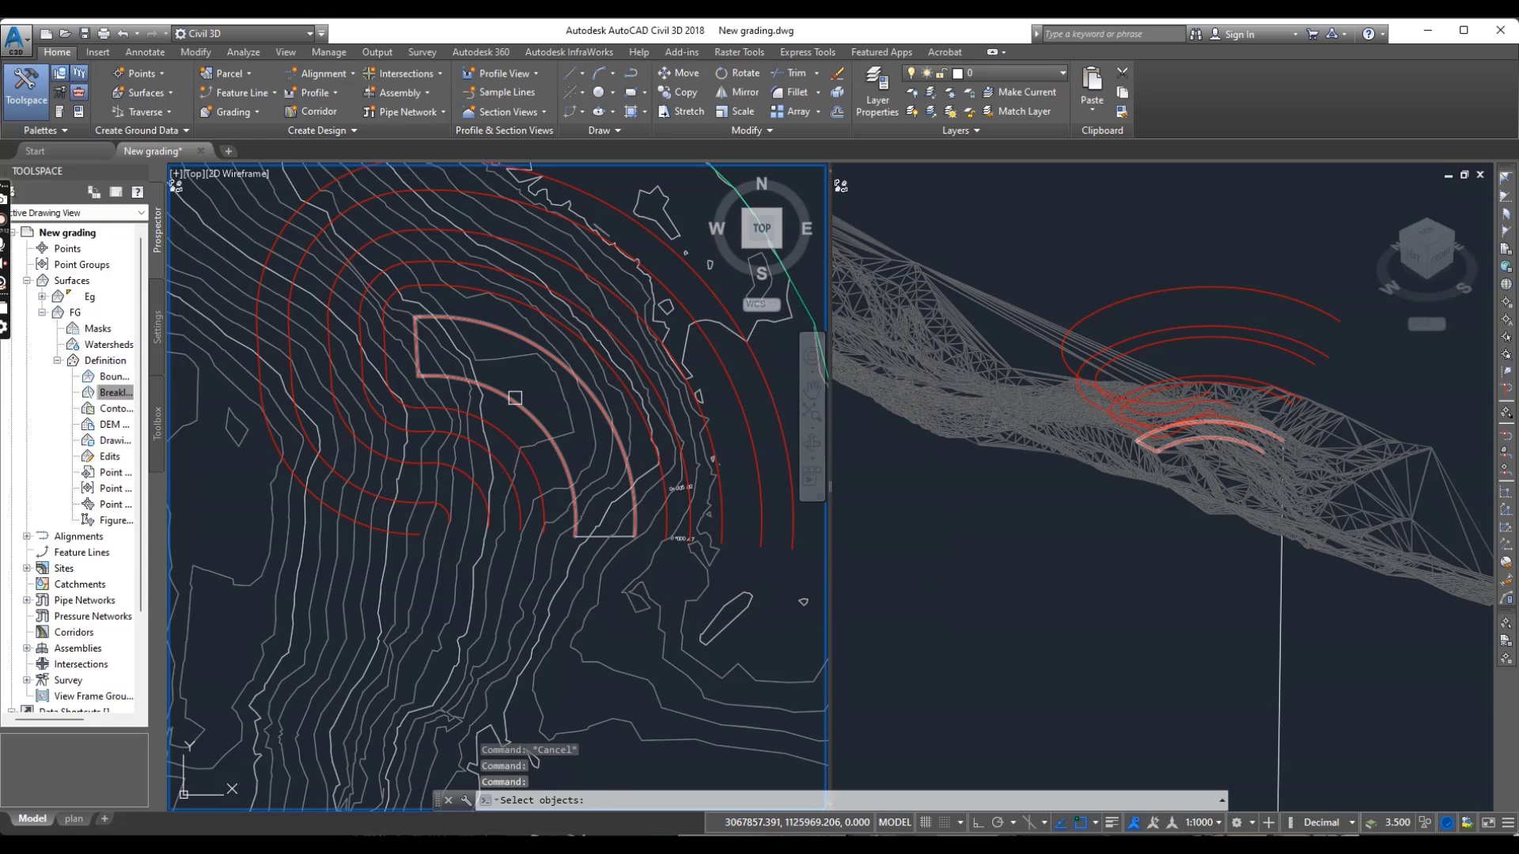
# Pick the six bench feature lines as breaklines to rebuild FG
pyautogui.click(544, 443)
pyautogui.click(522, 463)
pyautogui.click(490, 484)
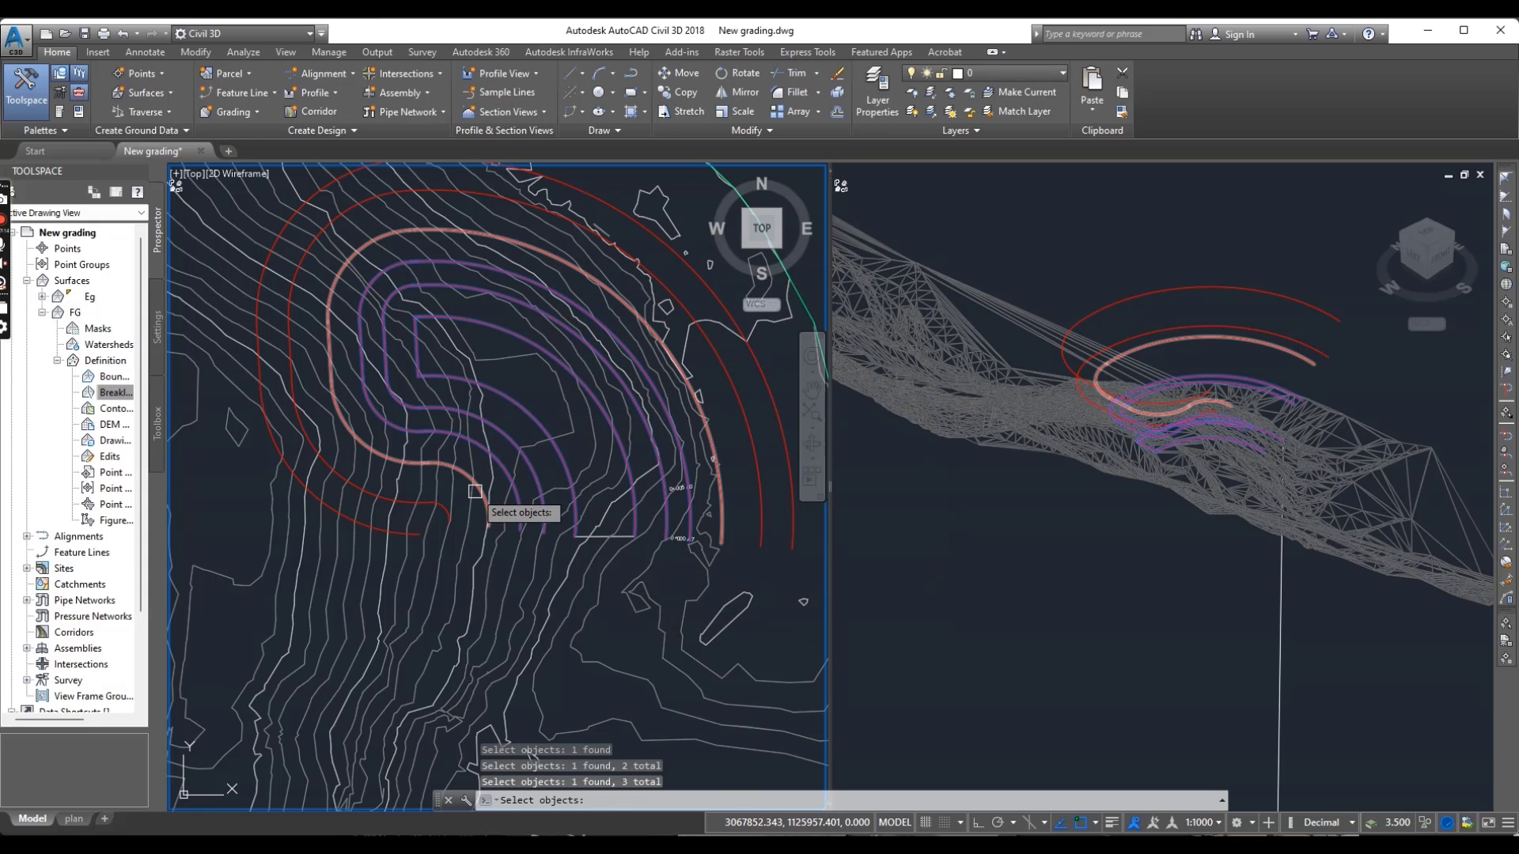
pyautogui.scroll(4, 475, 492)
pyautogui.click(424, 518)
pyautogui.click(397, 532)
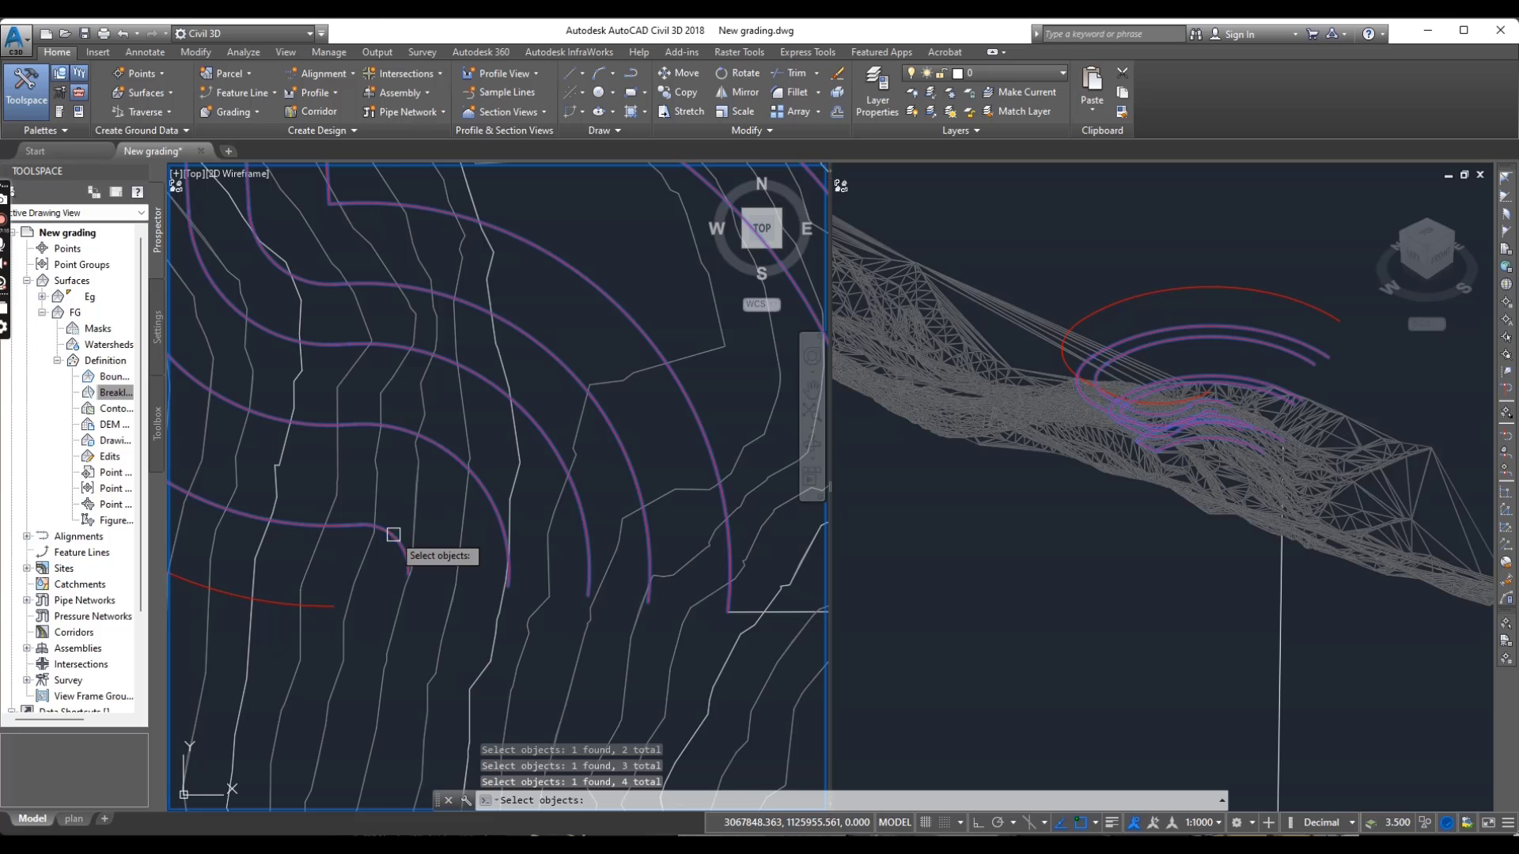
pyautogui.click(313, 598)
pyautogui.scroll(-4, 455, 436)
pyautogui.scroll(5, 416, 466)
pyautogui.press('Return')
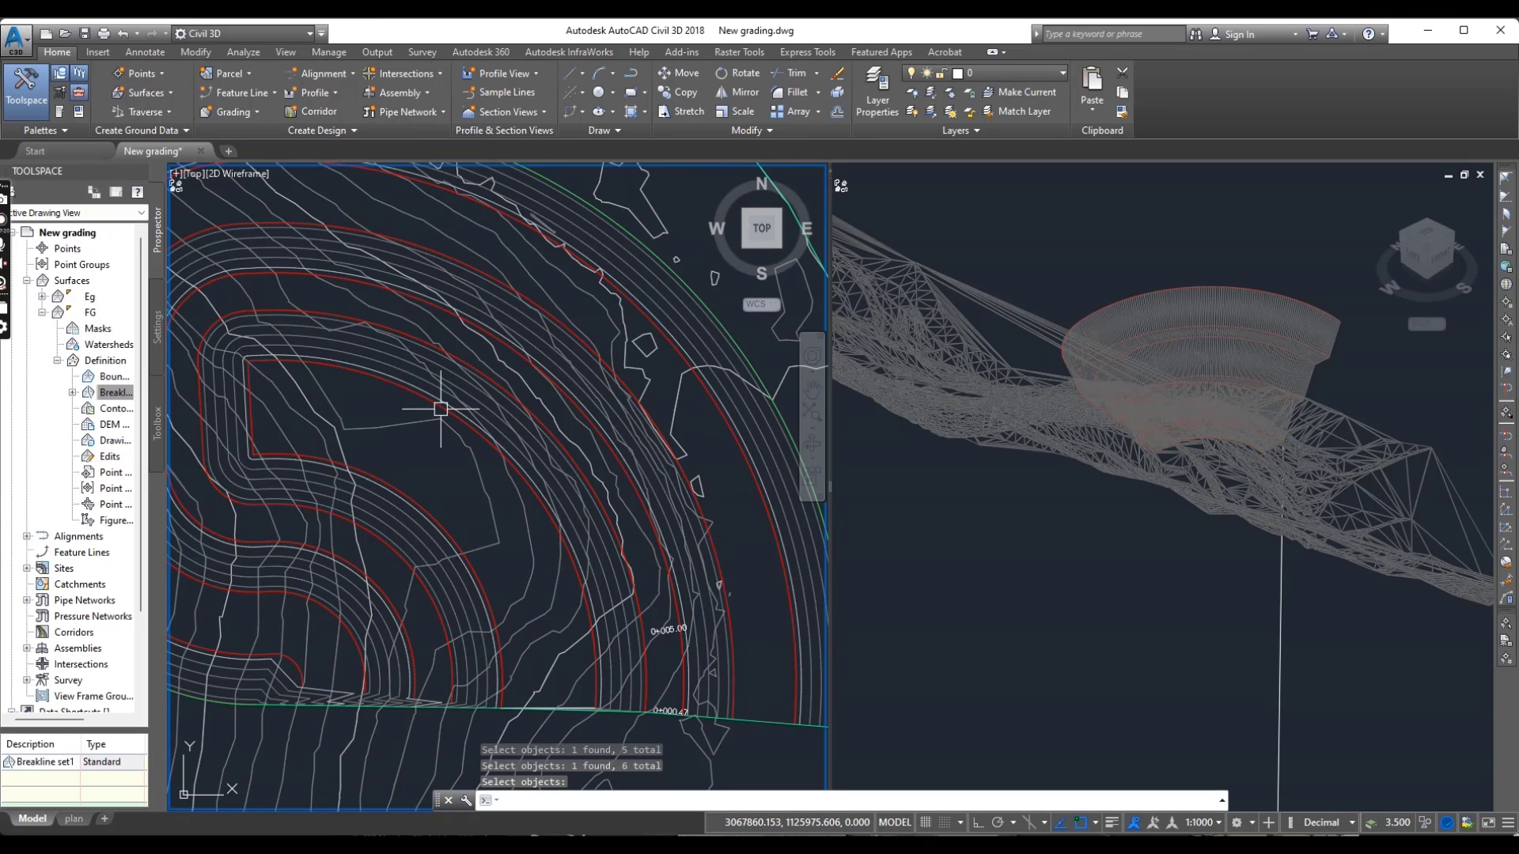
# Zoom around the rebuilt FG contours and select the FG surface
pyautogui.scroll(-3, 506, 443)
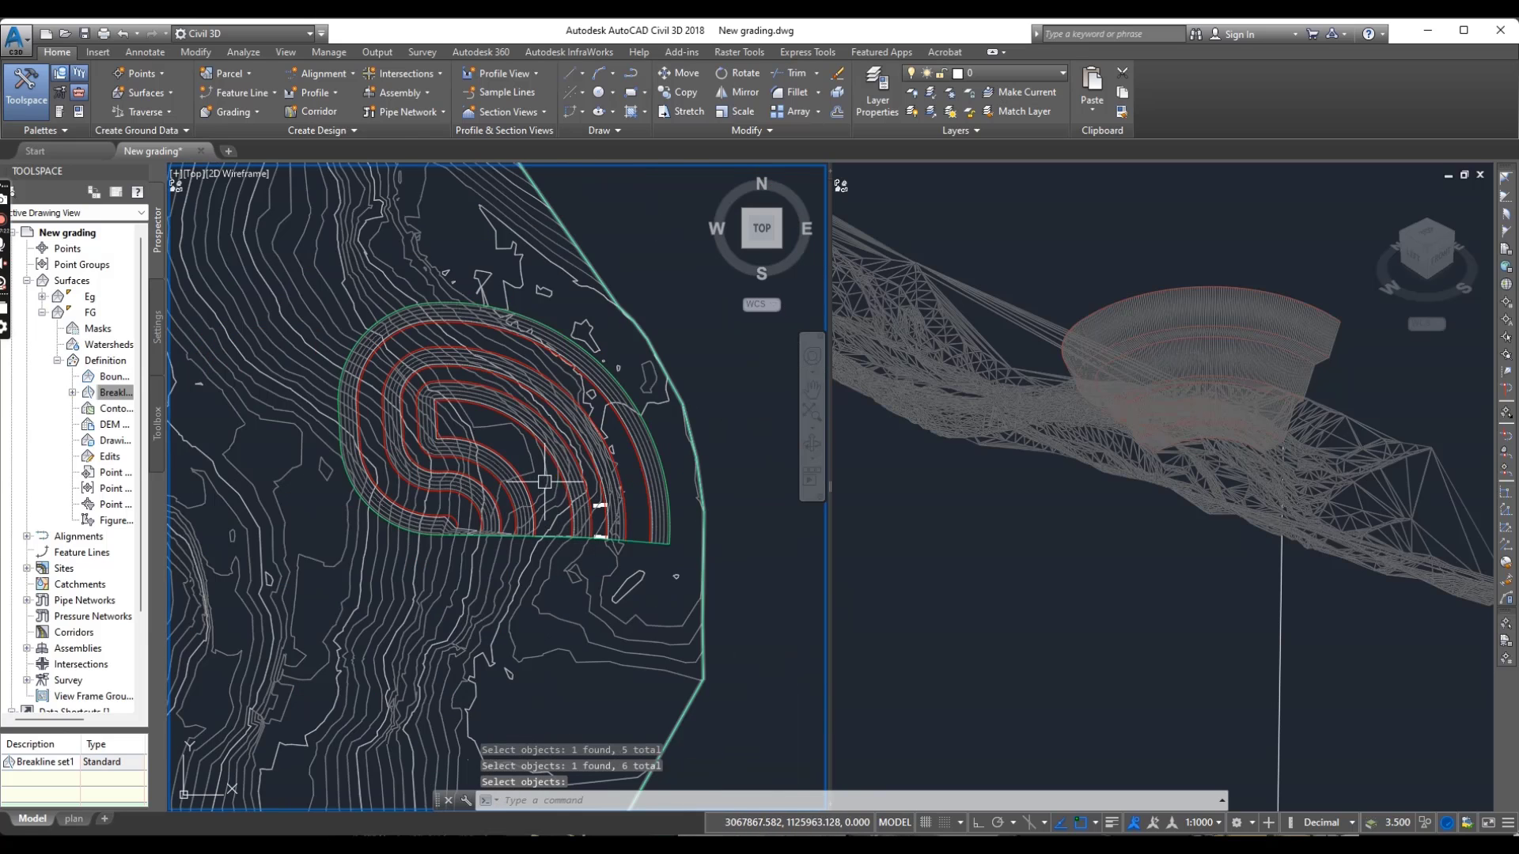
pyautogui.scroll(3, 536, 488)
pyautogui.scroll(-2, 544, 466)
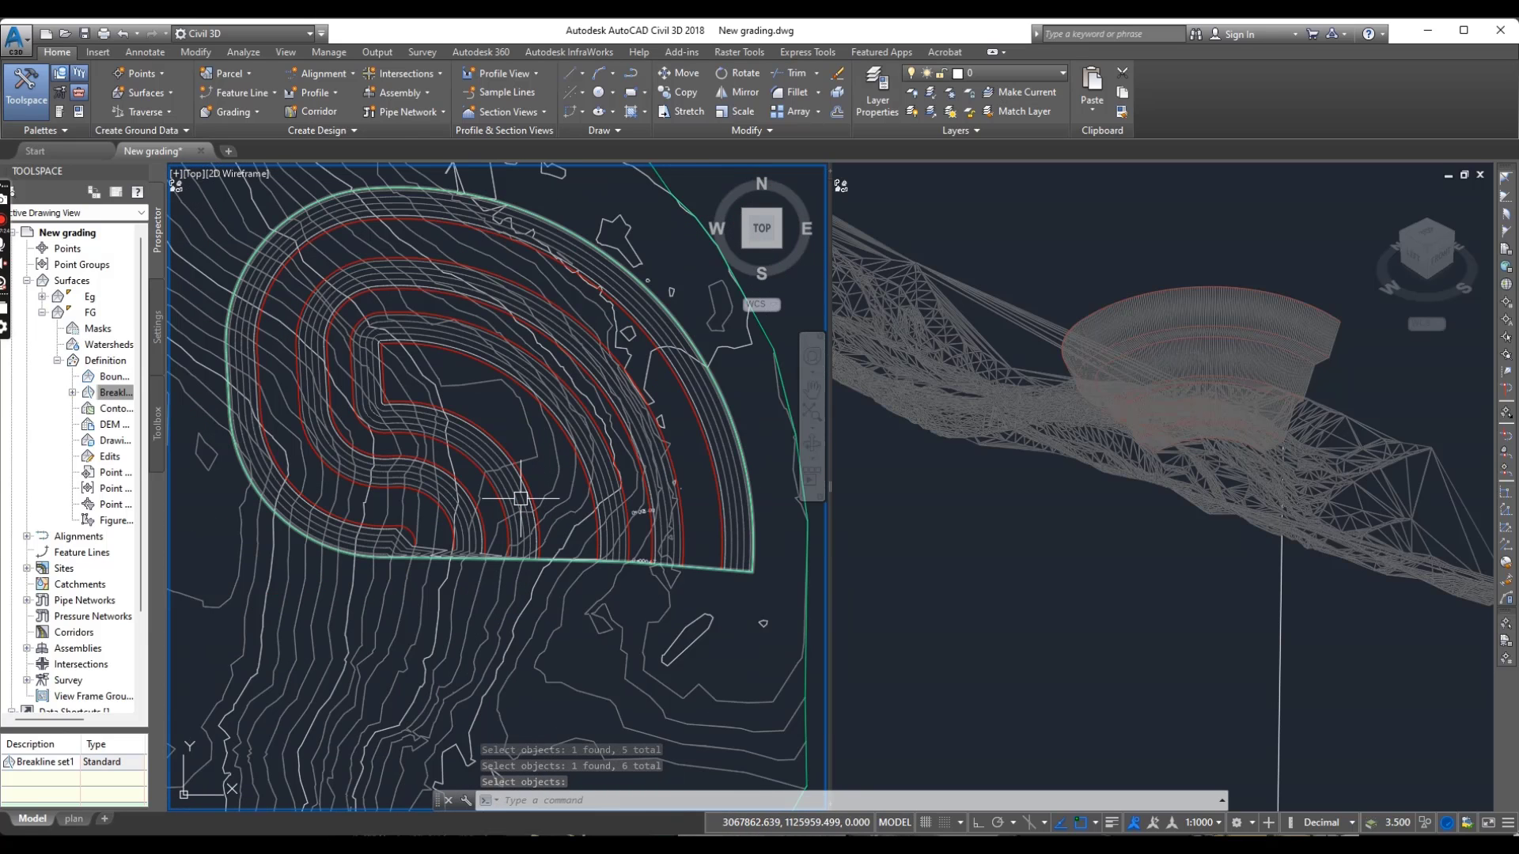
pyautogui.scroll(1, 498, 424)
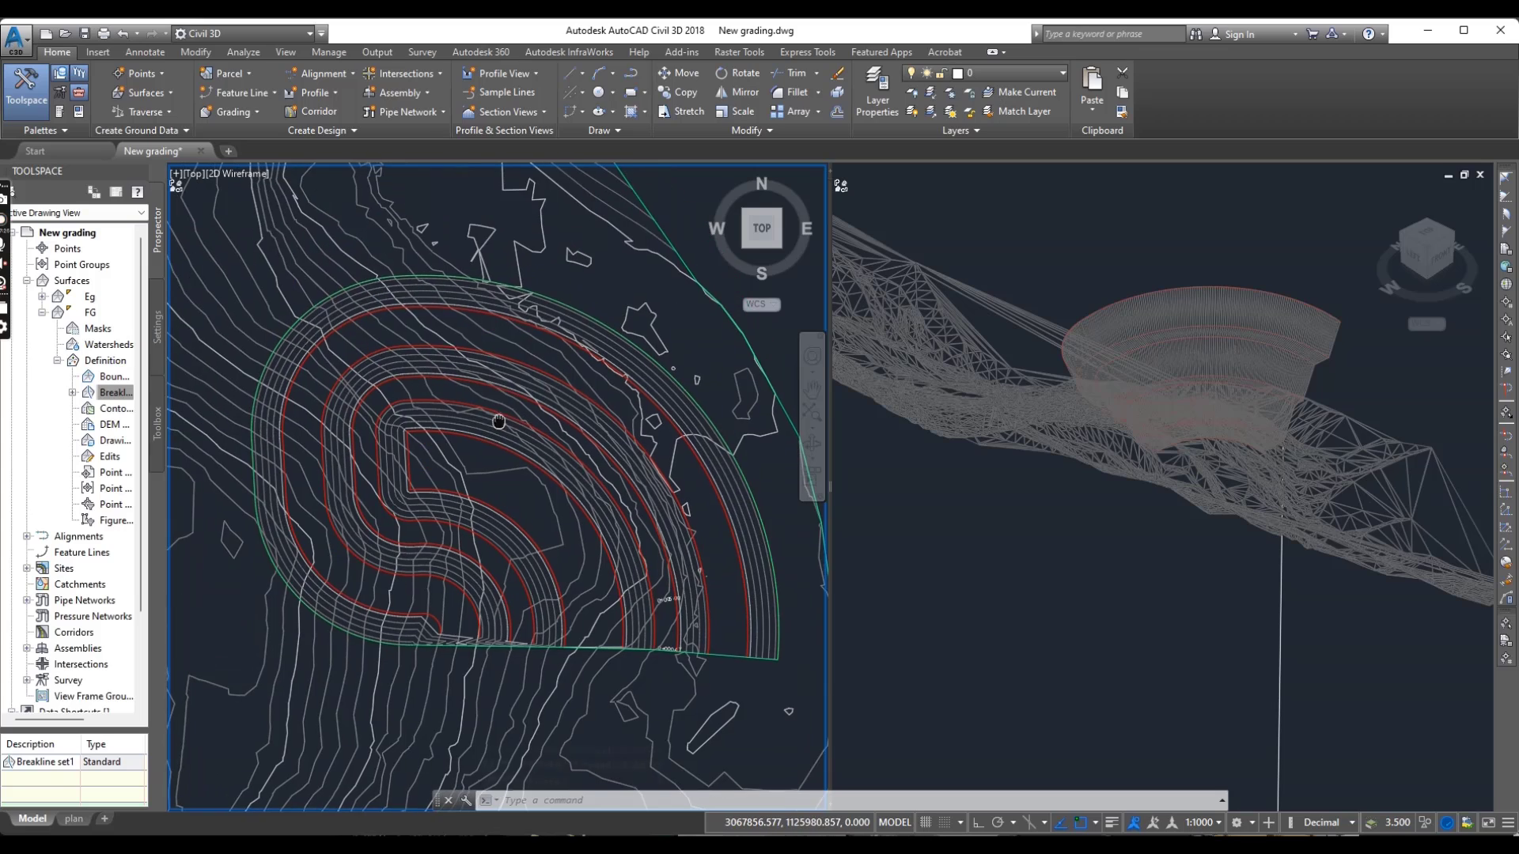
pyautogui.scroll(2, 564, 457)
pyautogui.scroll(-2, 565, 457)
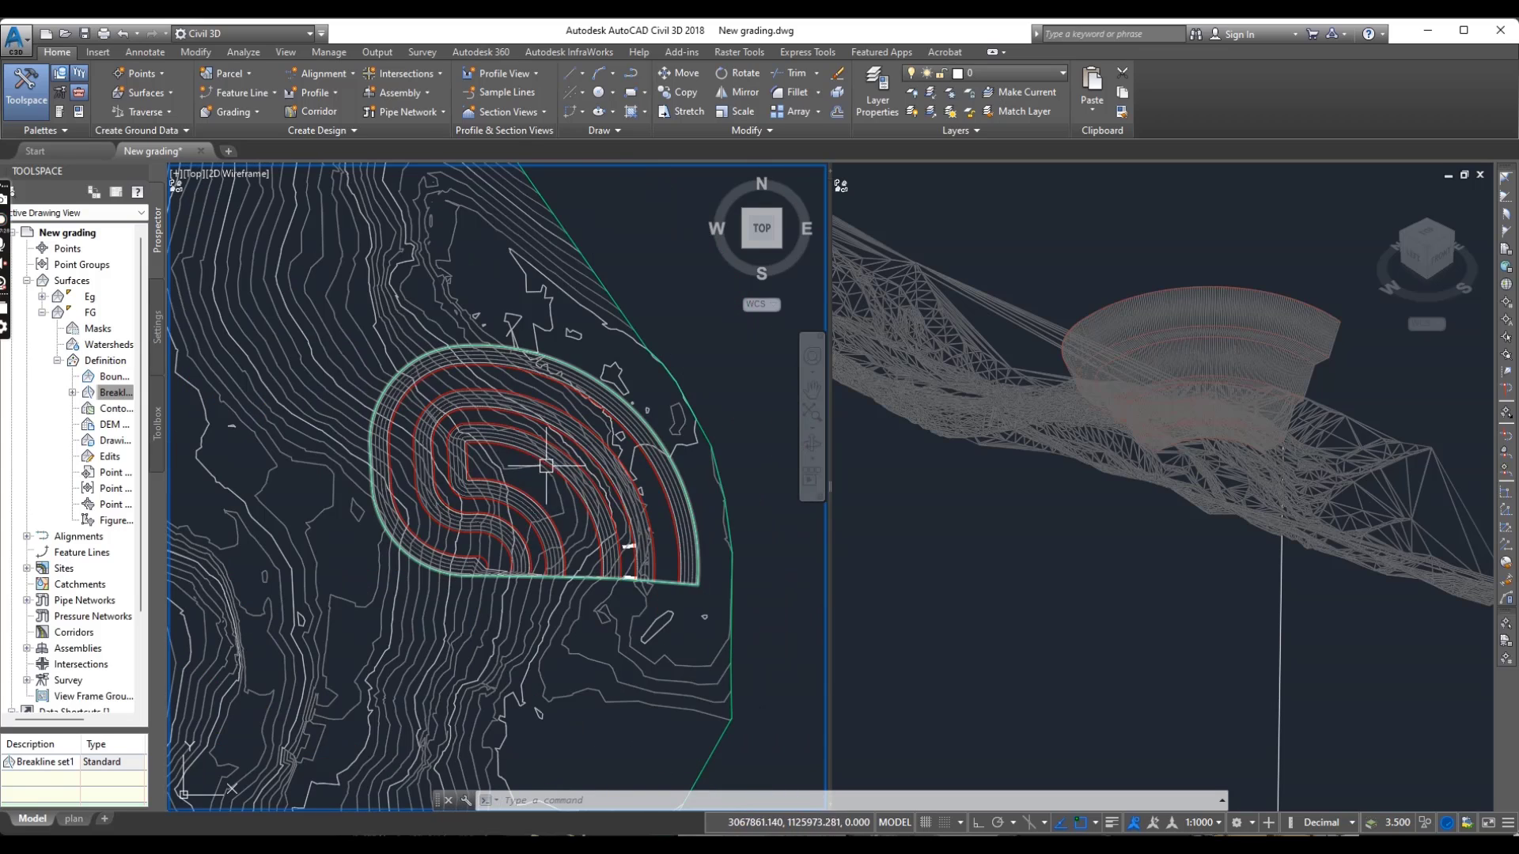
pyautogui.scroll(3, 542, 448)
pyautogui.scroll(-2, 536, 458)
pyautogui.scroll(2, 553, 498)
pyautogui.scroll(2, 559, 485)
pyautogui.scroll(2, 515, 491)
pyautogui.scroll(2, 420, 383)
pyautogui.scroll(-3, 409, 485)
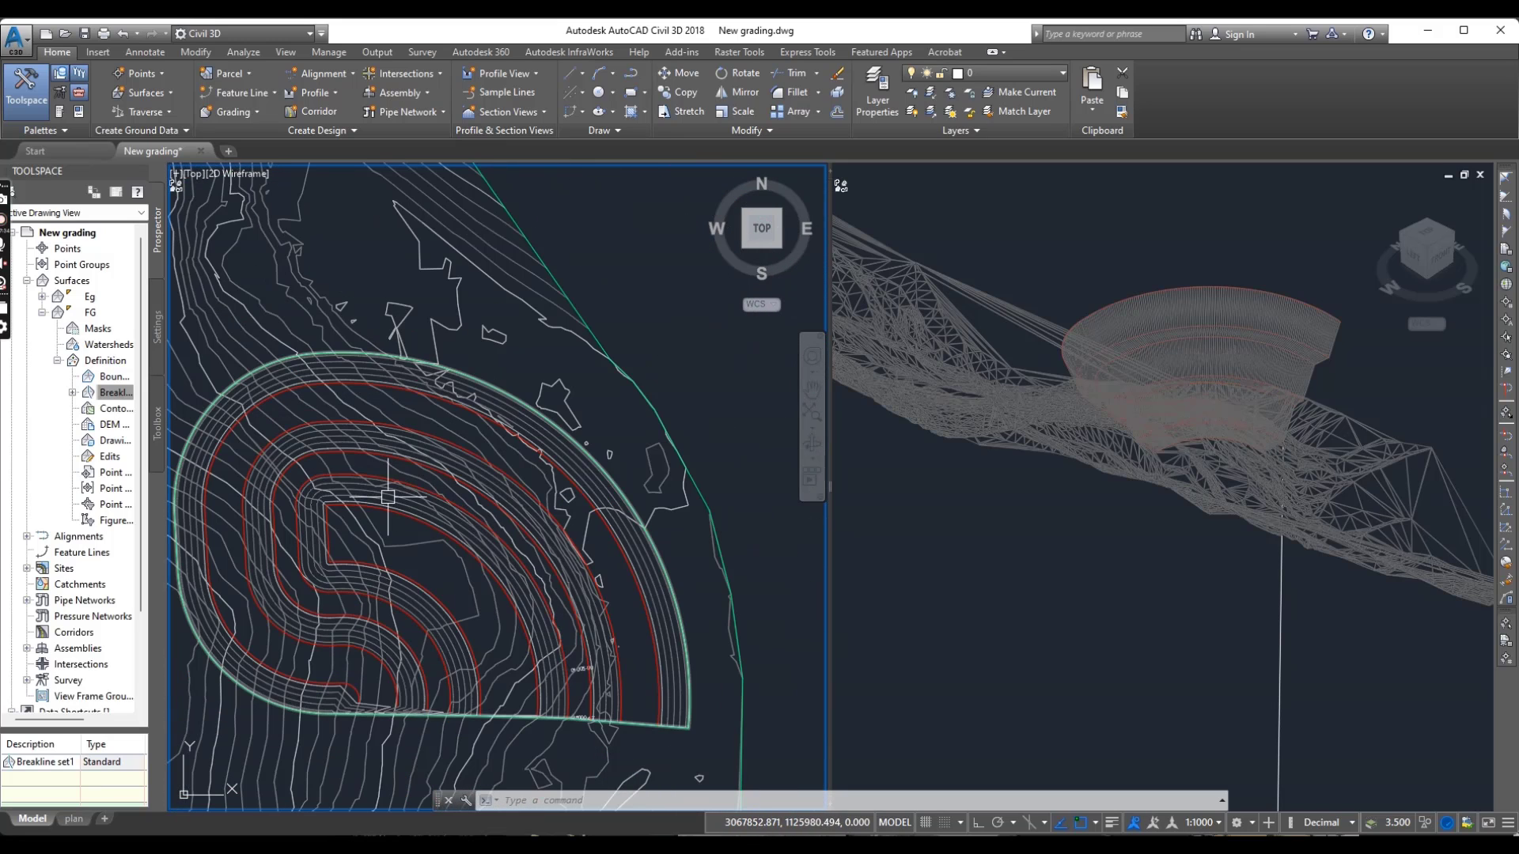
pyautogui.scroll(3, 401, 498)
pyautogui.click(401, 498)
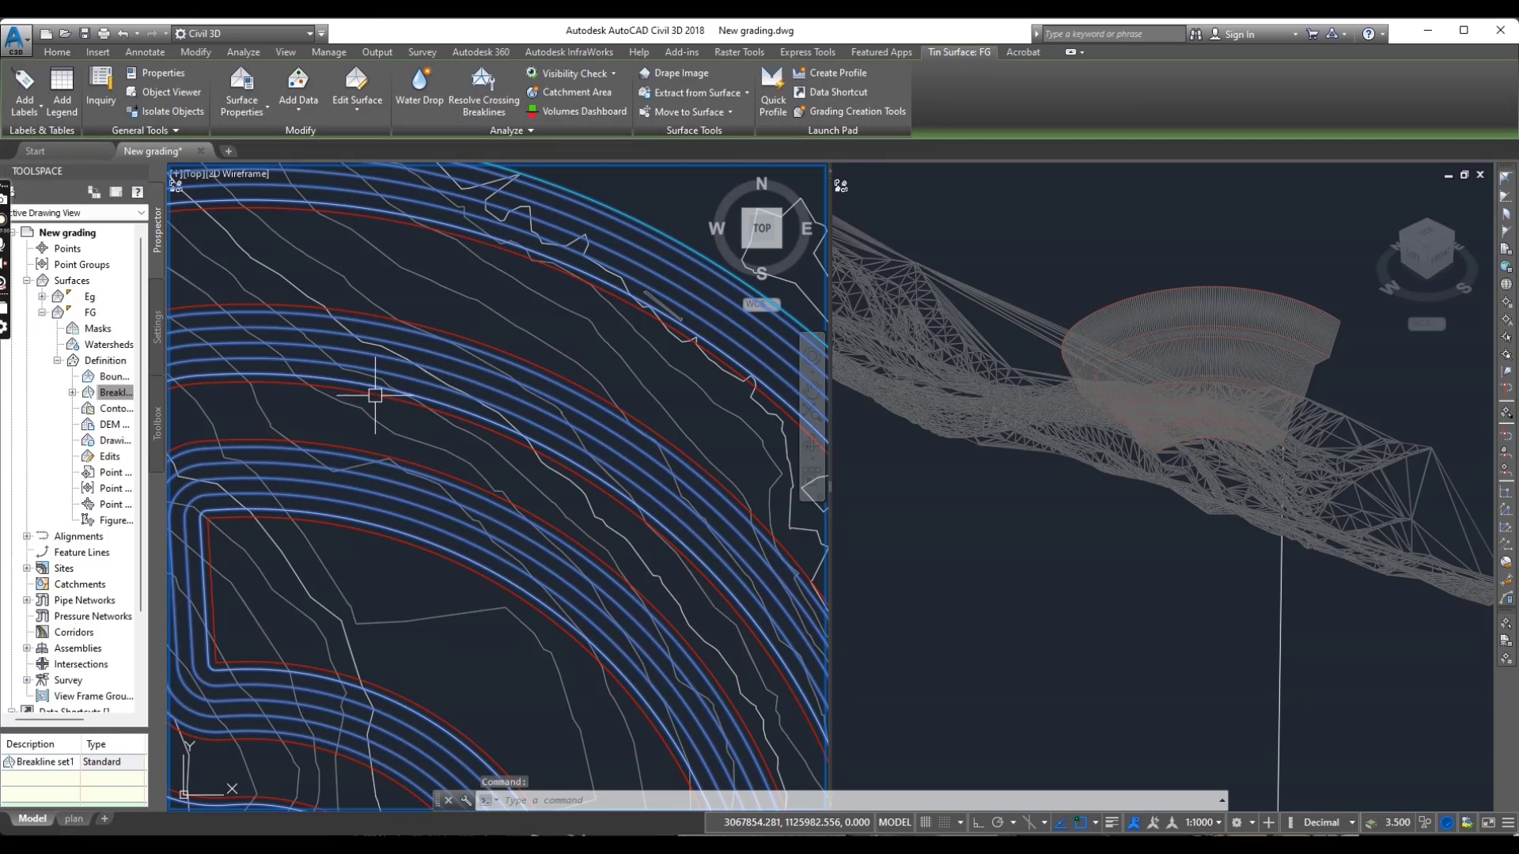
# Show FG in the Object Viewer and orbit to inspect the stepped benches
pyautogui.click(162, 92)
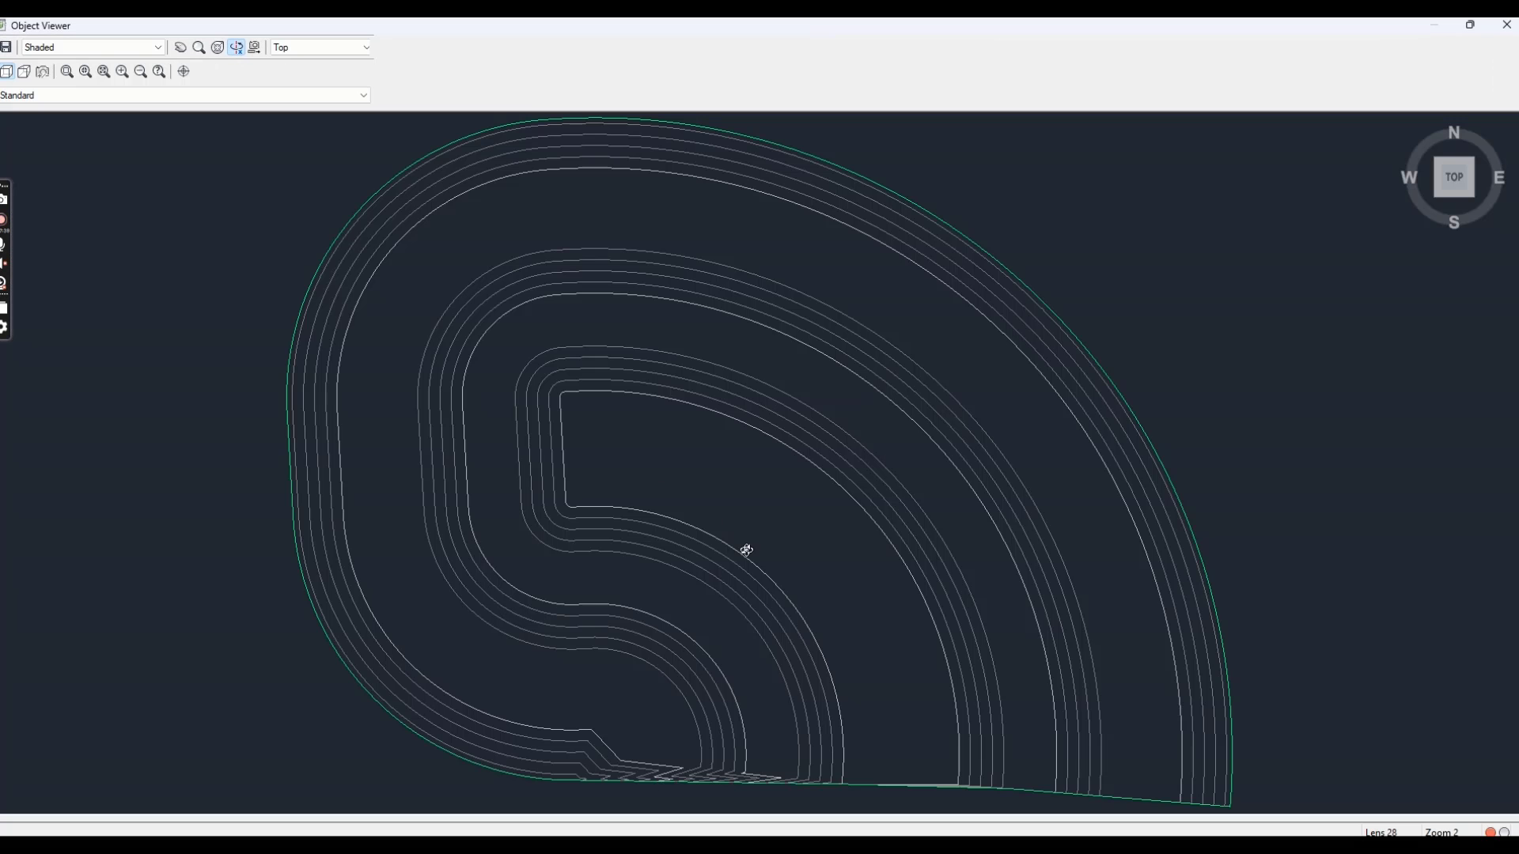
pyautogui.moveTo(746, 549)
pyautogui.mouseDown()
pyautogui.moveTo(767, 510)
pyautogui.moveTo(714, 633)
pyautogui.mouseUp()
pyautogui.moveTo(800, 566); pyautogui.dragTo(815, 438)
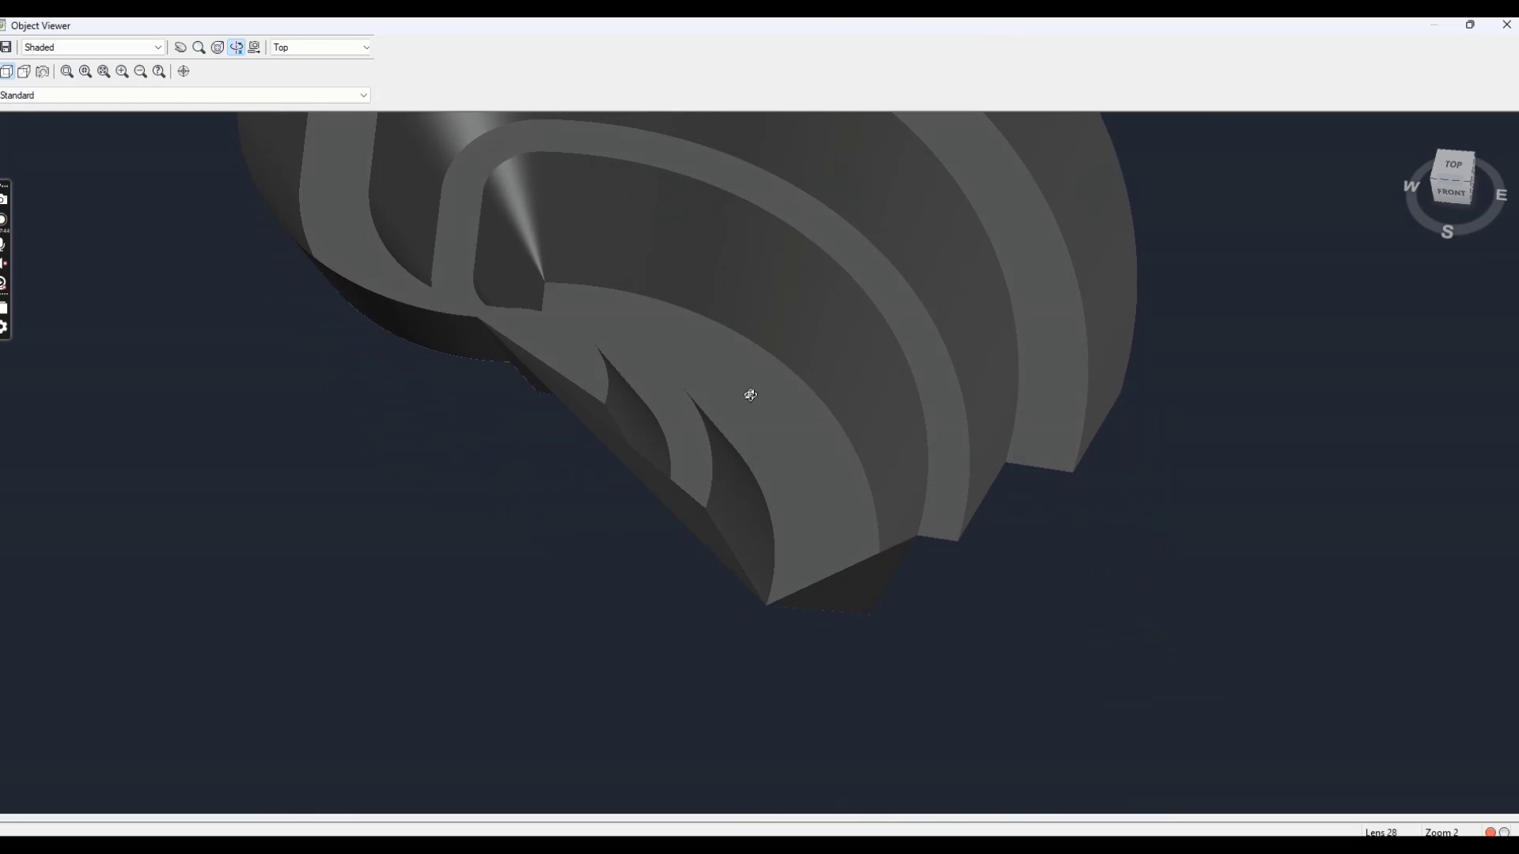
pyautogui.moveTo(724, 369); pyautogui.dragTo(728, 463)
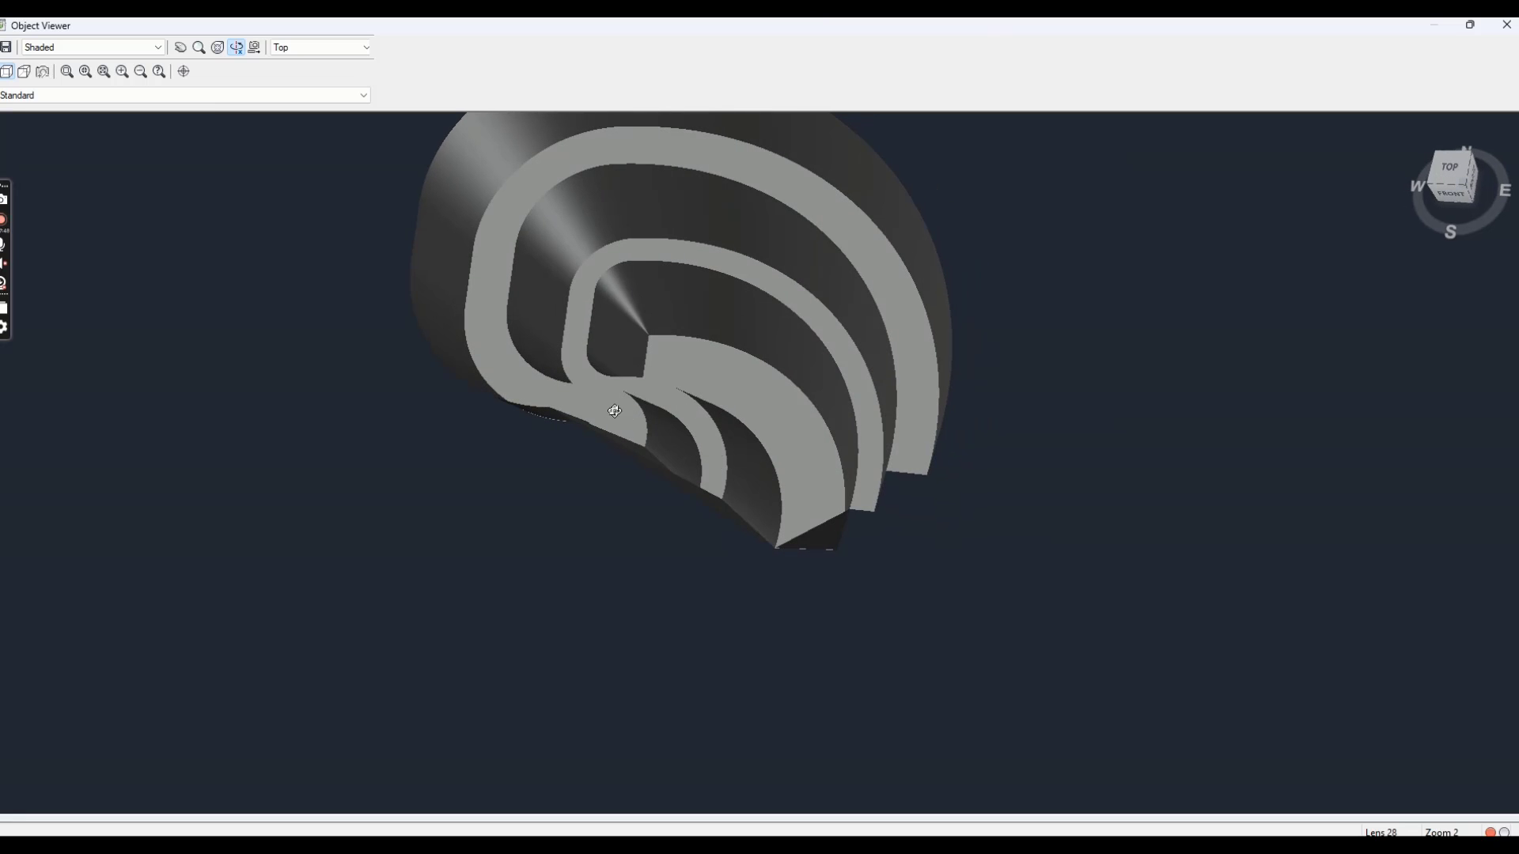
pyautogui.scroll(-3, 594, 369)
pyautogui.scroll(4, 696, 387)
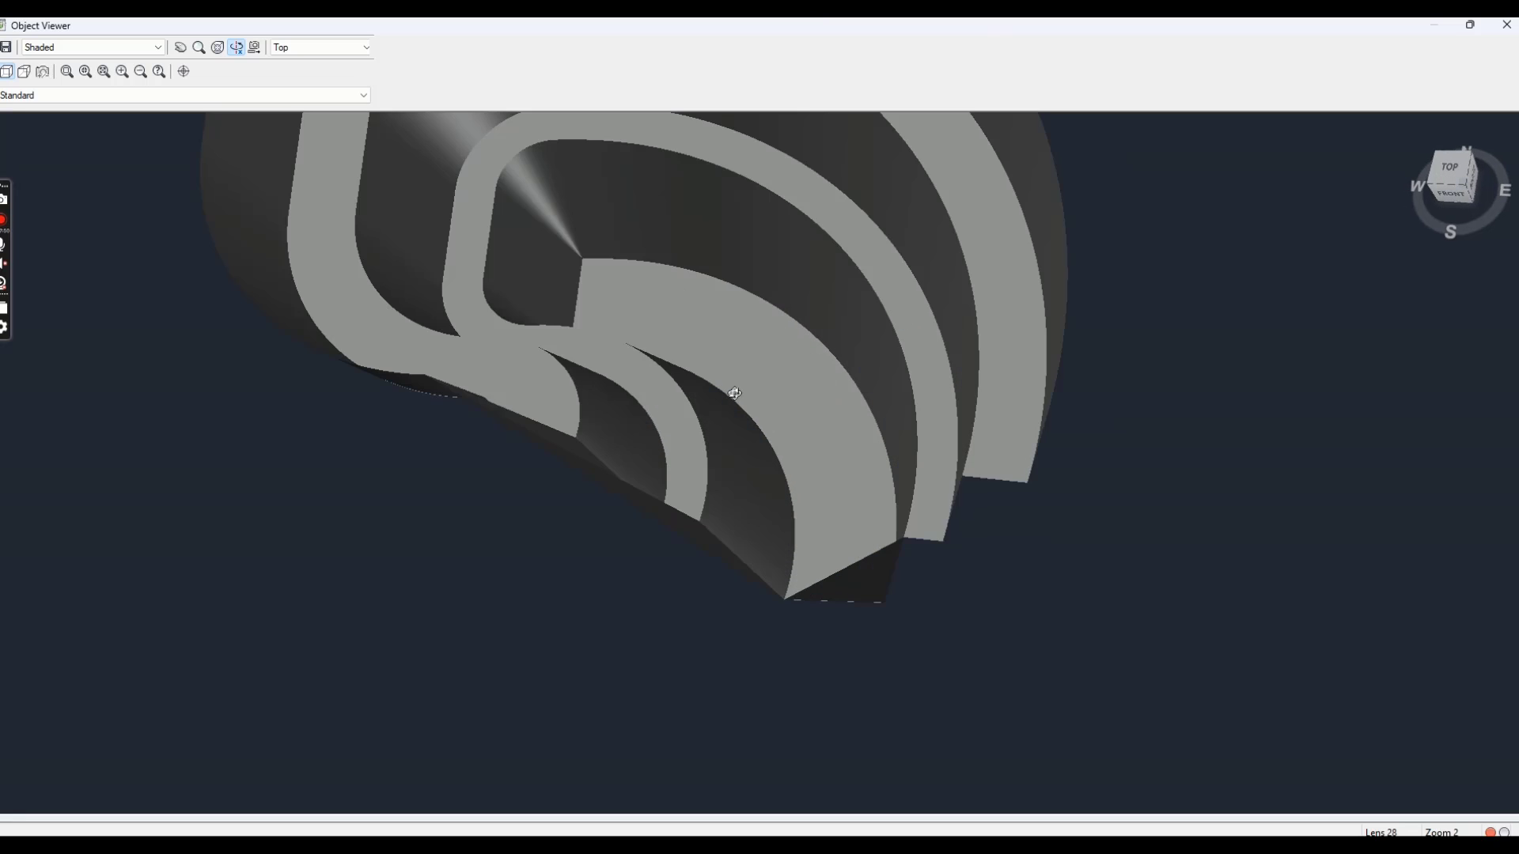
pyautogui.moveTo(734, 392); pyautogui.dragTo(757, 488)
pyautogui.scroll(-5, 702, 340)
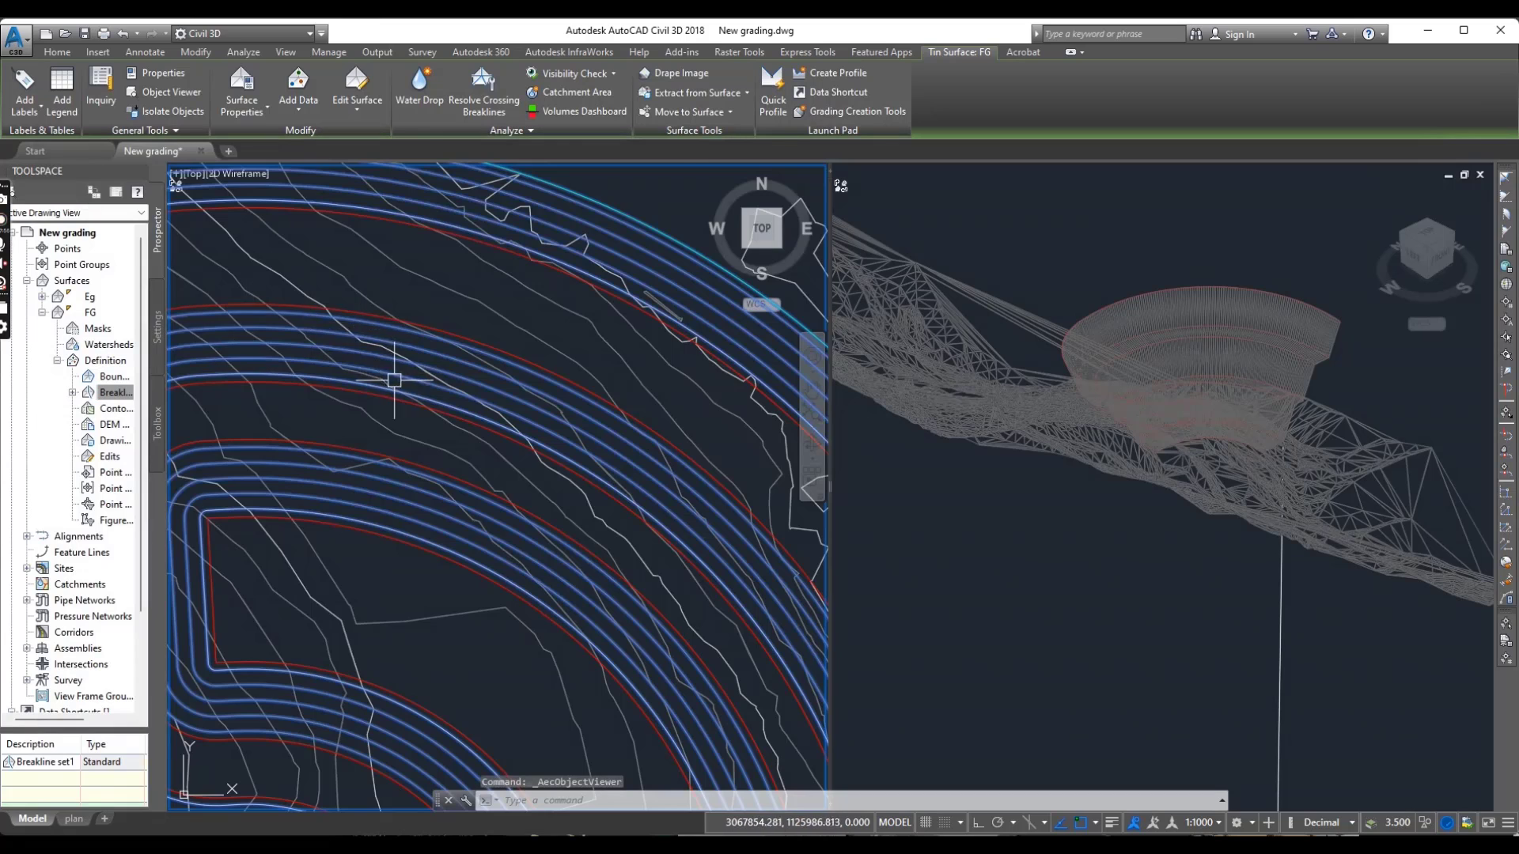
# Recentre the plan view on the grading and select the FG surface
pyautogui.moveTo(415, 445); pyautogui.dragTo(526, 412, button='middle')
pyautogui.press('Escape')
pyautogui.scroll(5, 526, 414)
pyautogui.scroll(-4, 527, 414)
pyautogui.scroll(1, 458, 411)
pyautogui.moveTo(458, 411); pyautogui.dragTo(407, 329, button='middle')
pyautogui.moveTo(411, 411); pyautogui.dragTo(585, 475, button='middle')
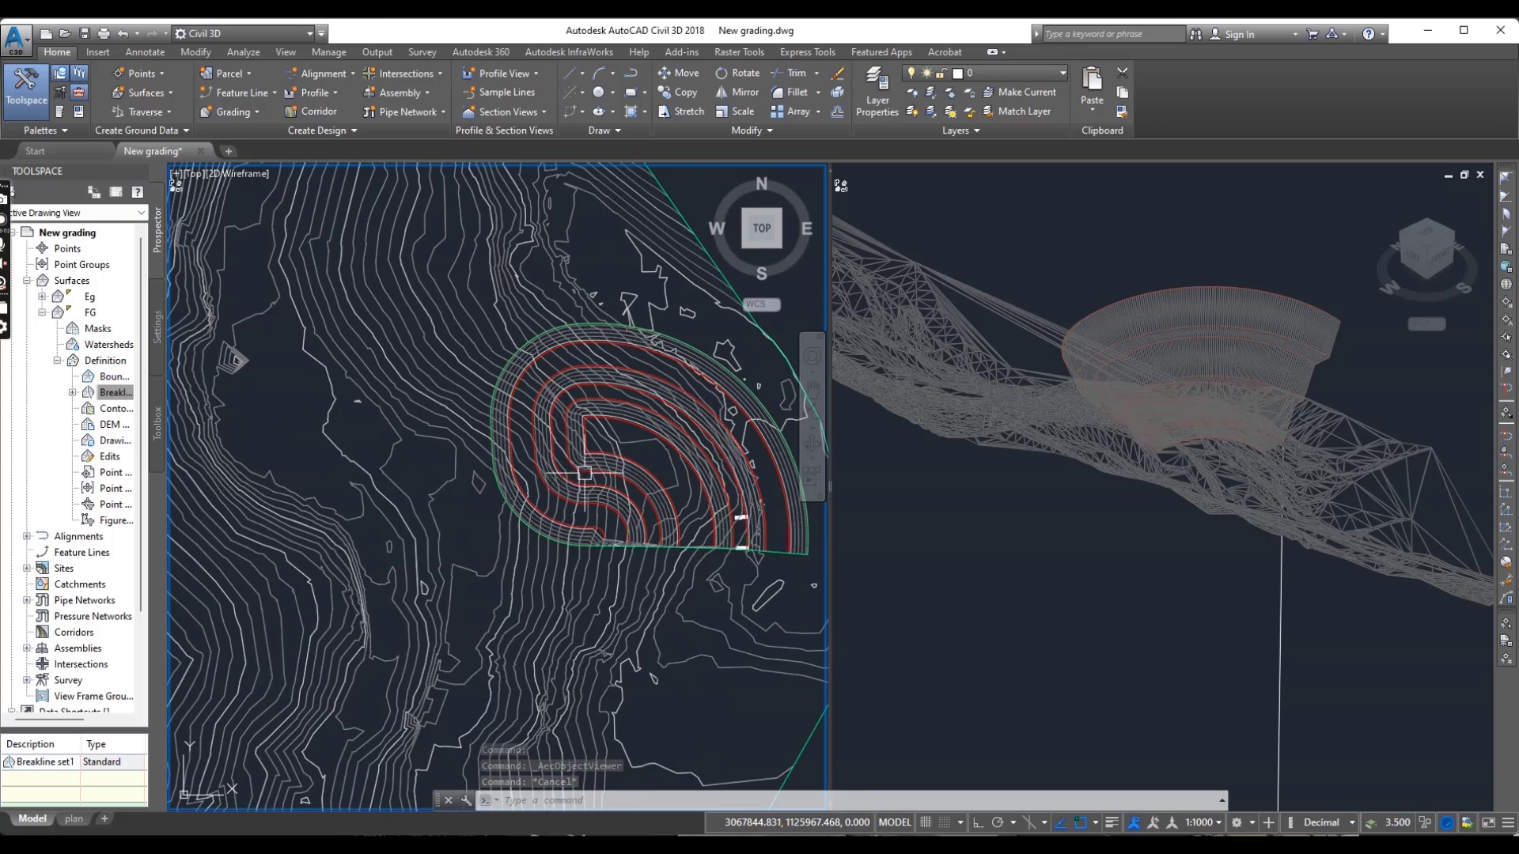
pyautogui.scroll(1, 601, 427)
pyautogui.scroll(1, 475, 400)
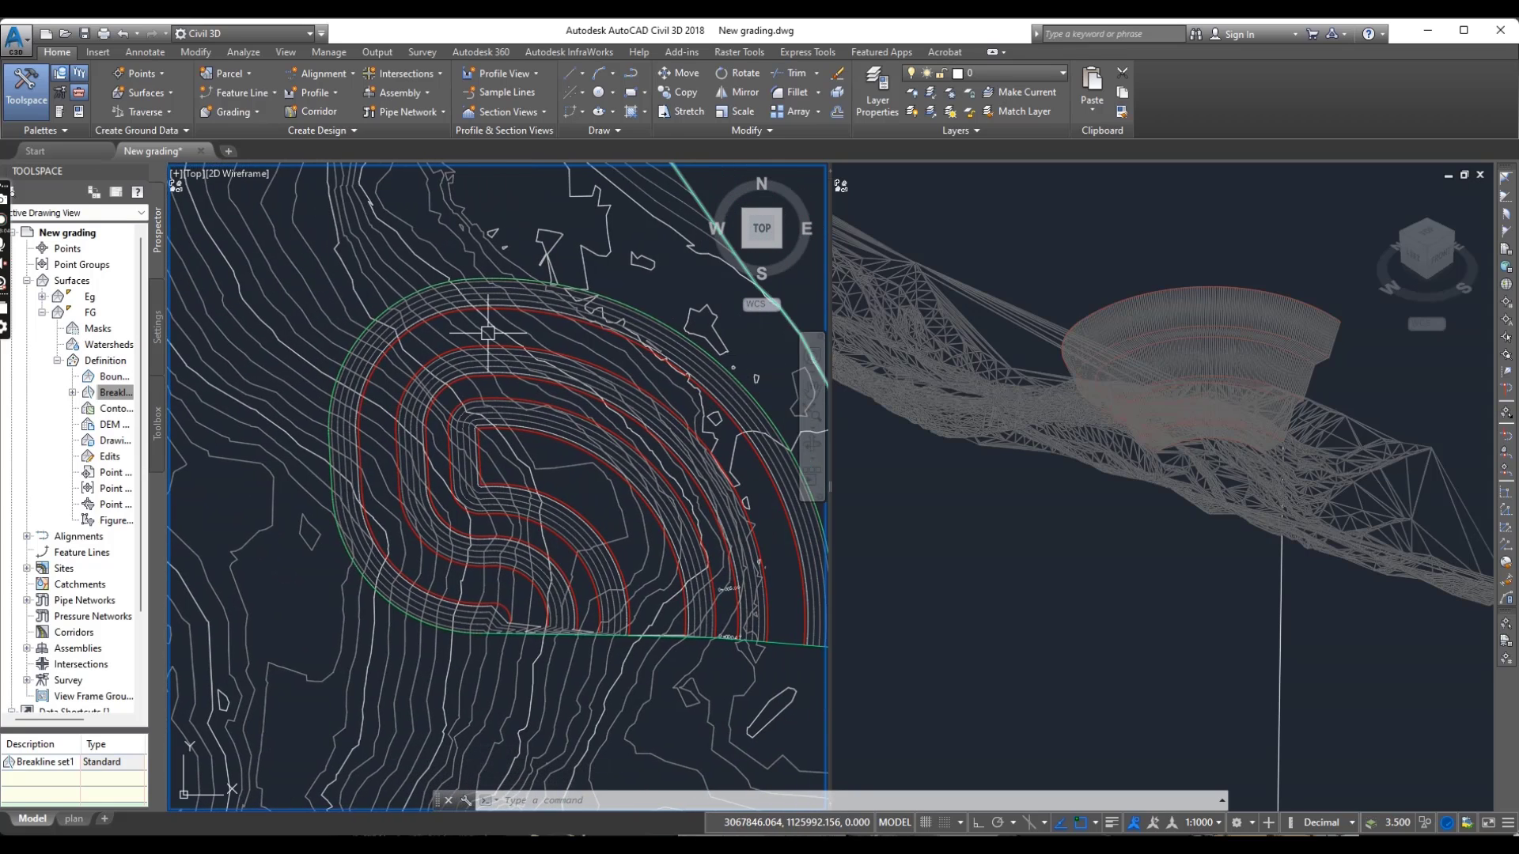
pyautogui.scroll(-2, 479, 344)
pyautogui.moveTo(522, 345)
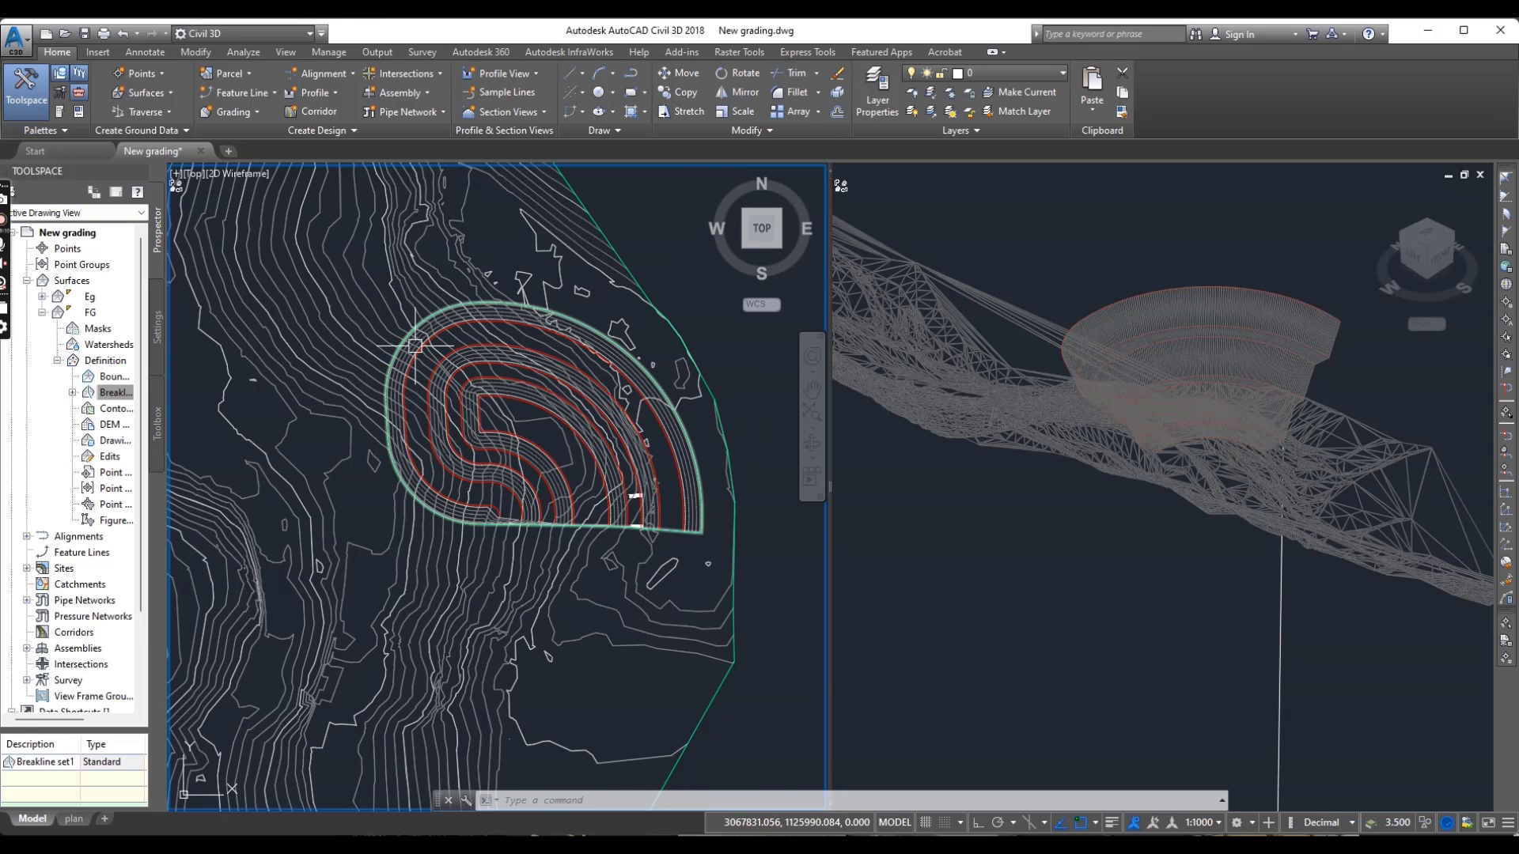
pyautogui.scroll(2, 451, 322)
pyautogui.scroll(2, 451, 317)
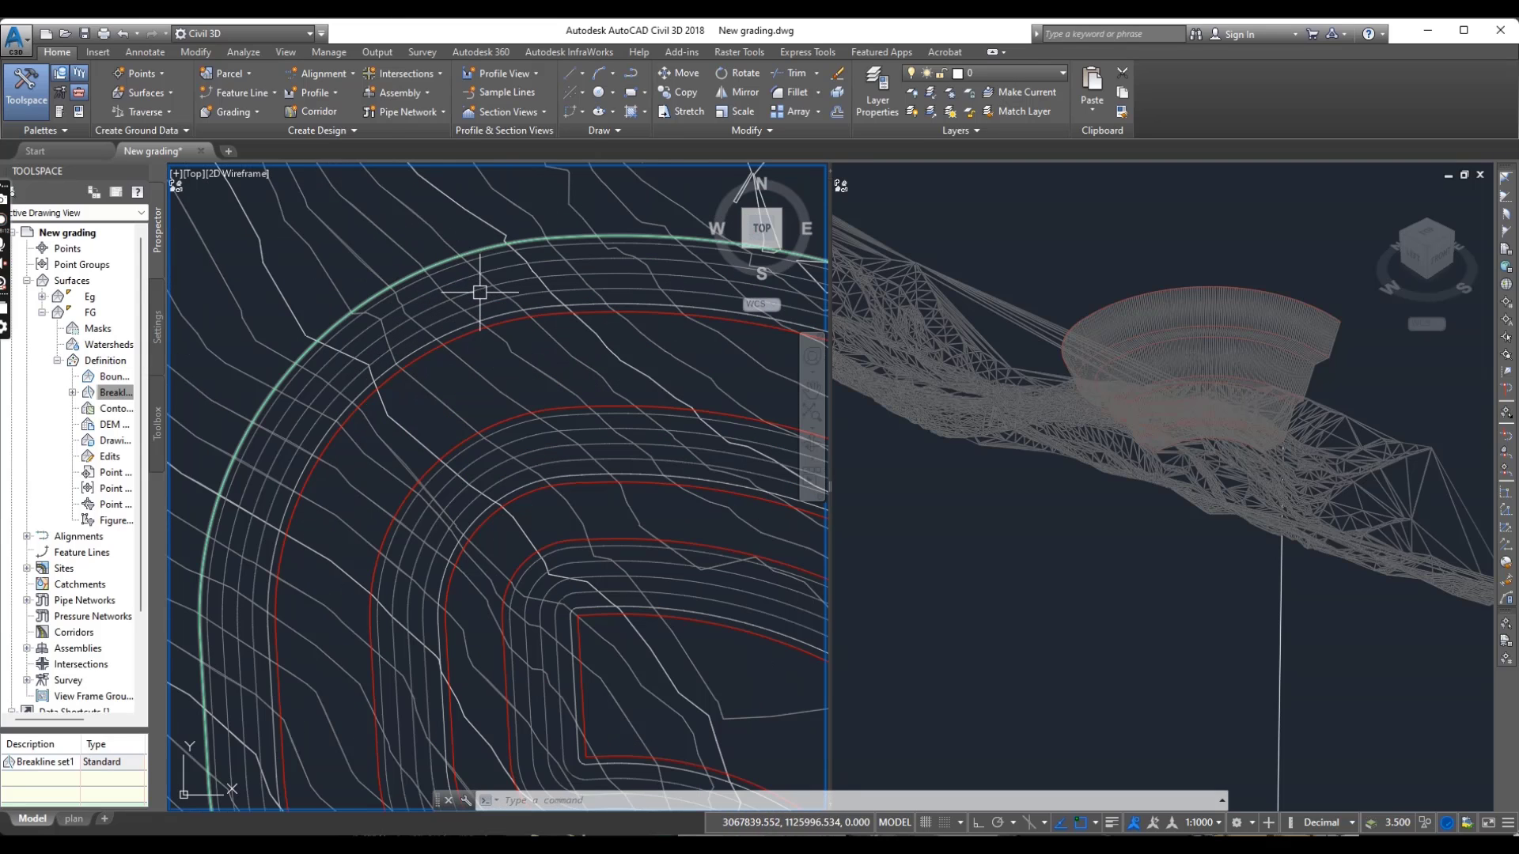
pyautogui.click(452, 302)
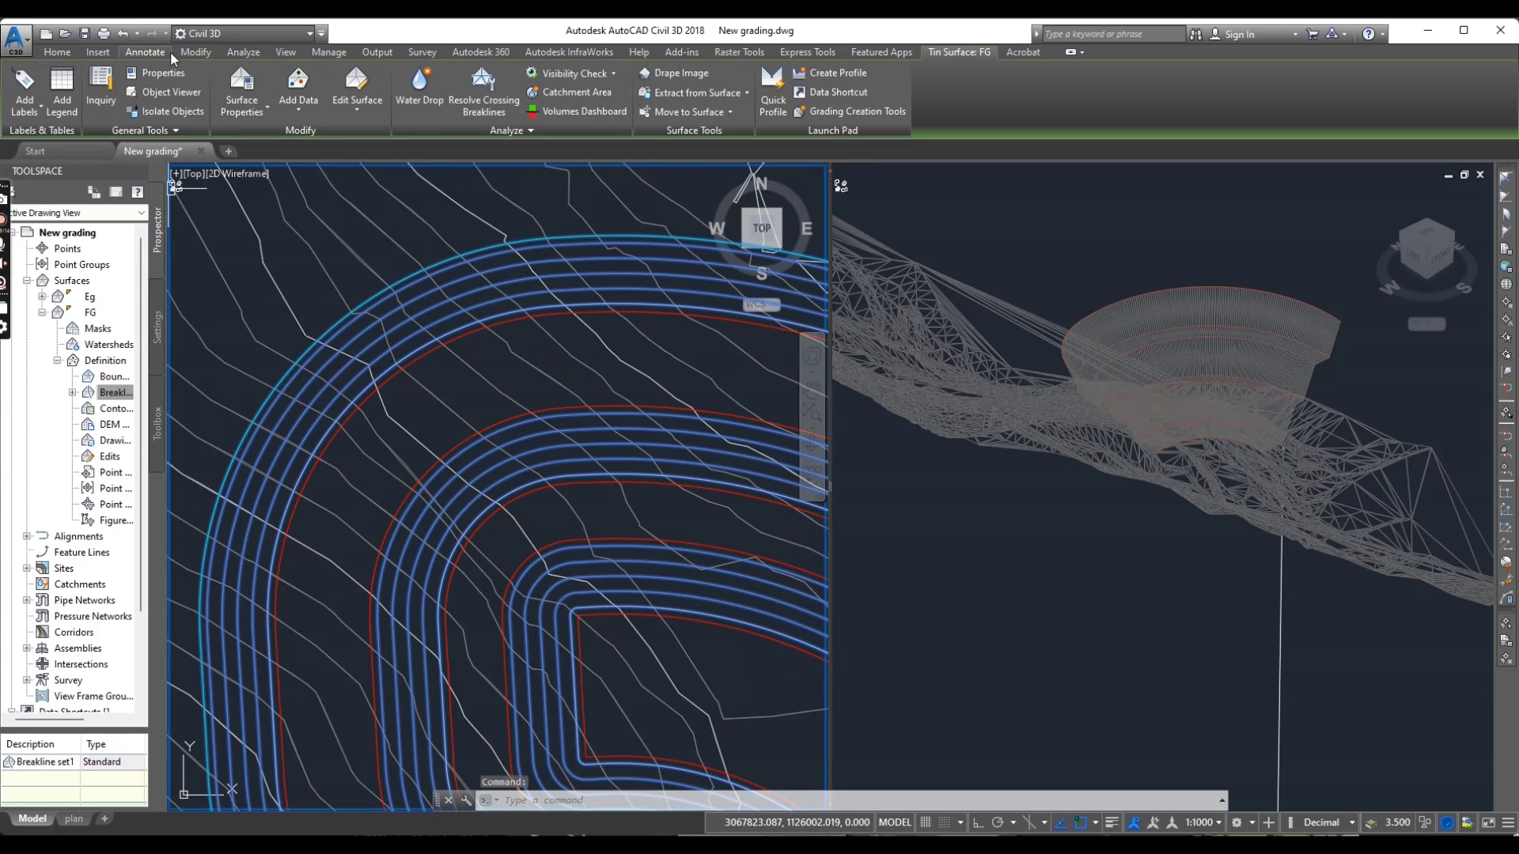
# Run Minimum Distance Between Surfaces with FG as first surface and Eg as second
pyautogui.click(243, 51)
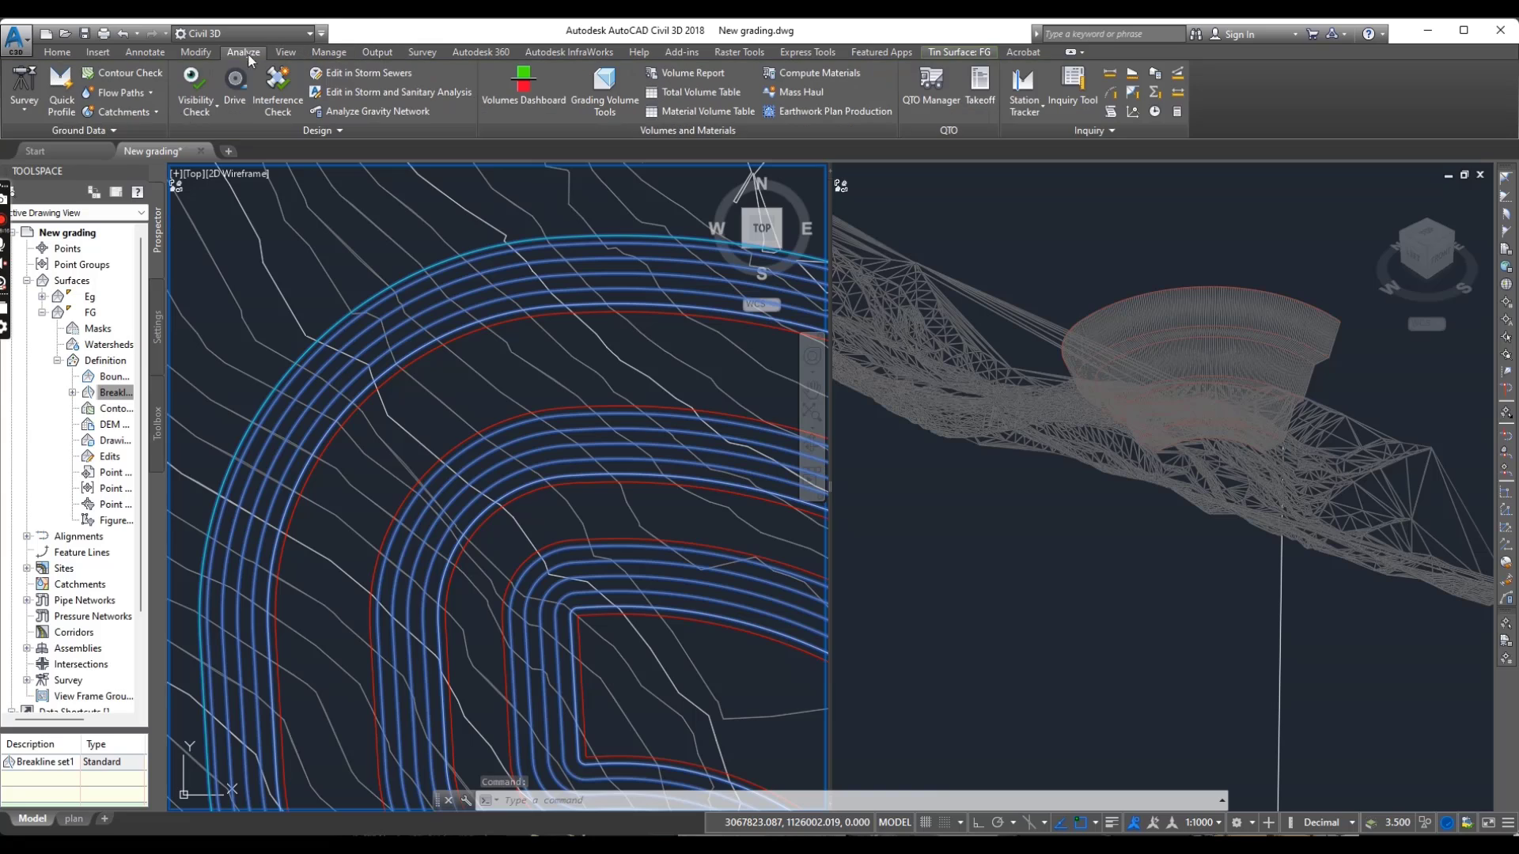
pyautogui.click(65, 131)
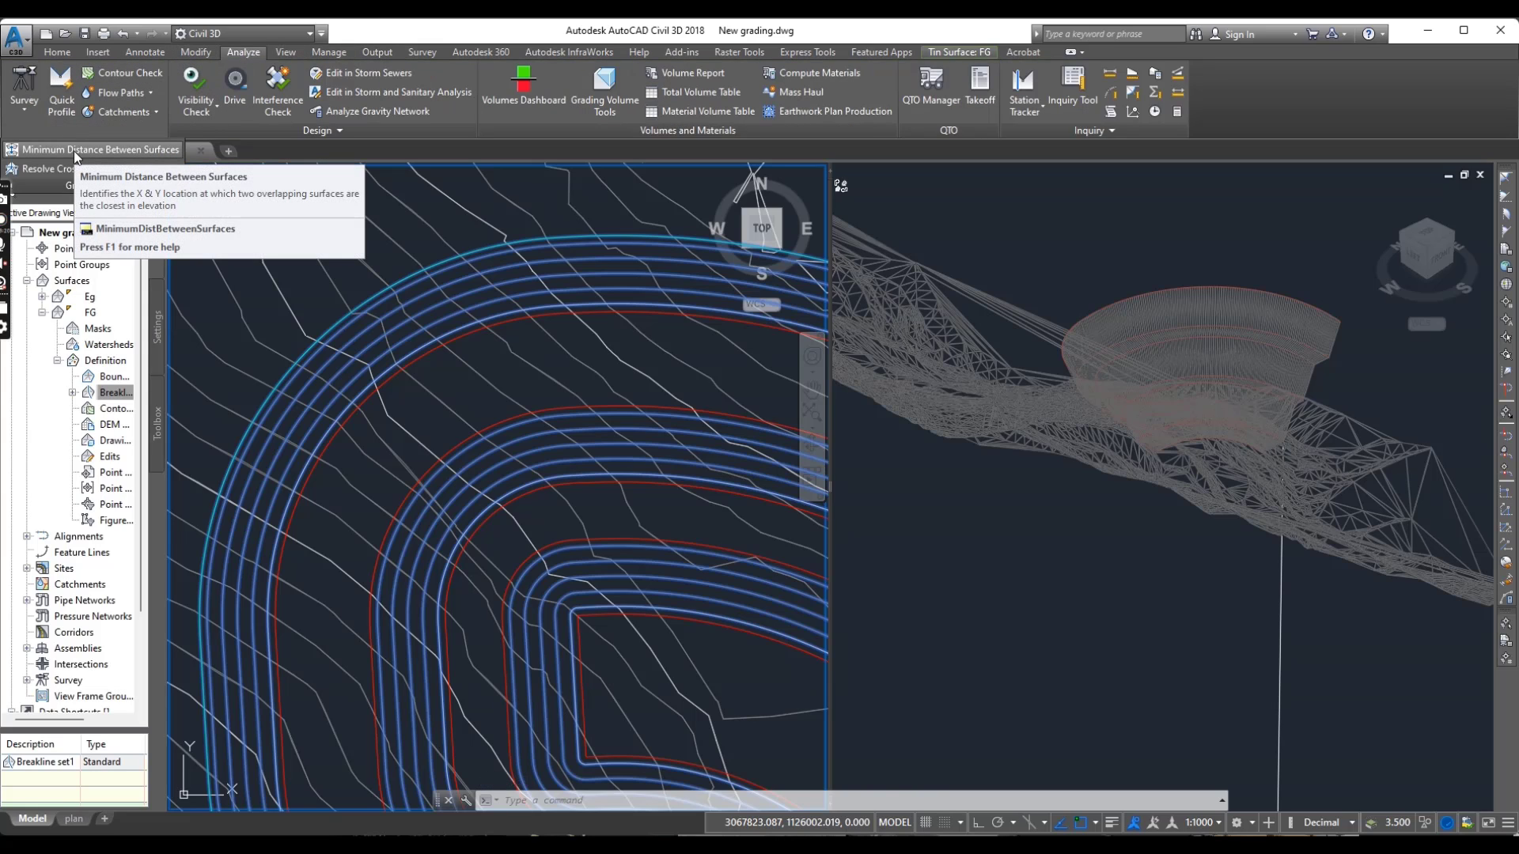
pyautogui.click(73, 150)
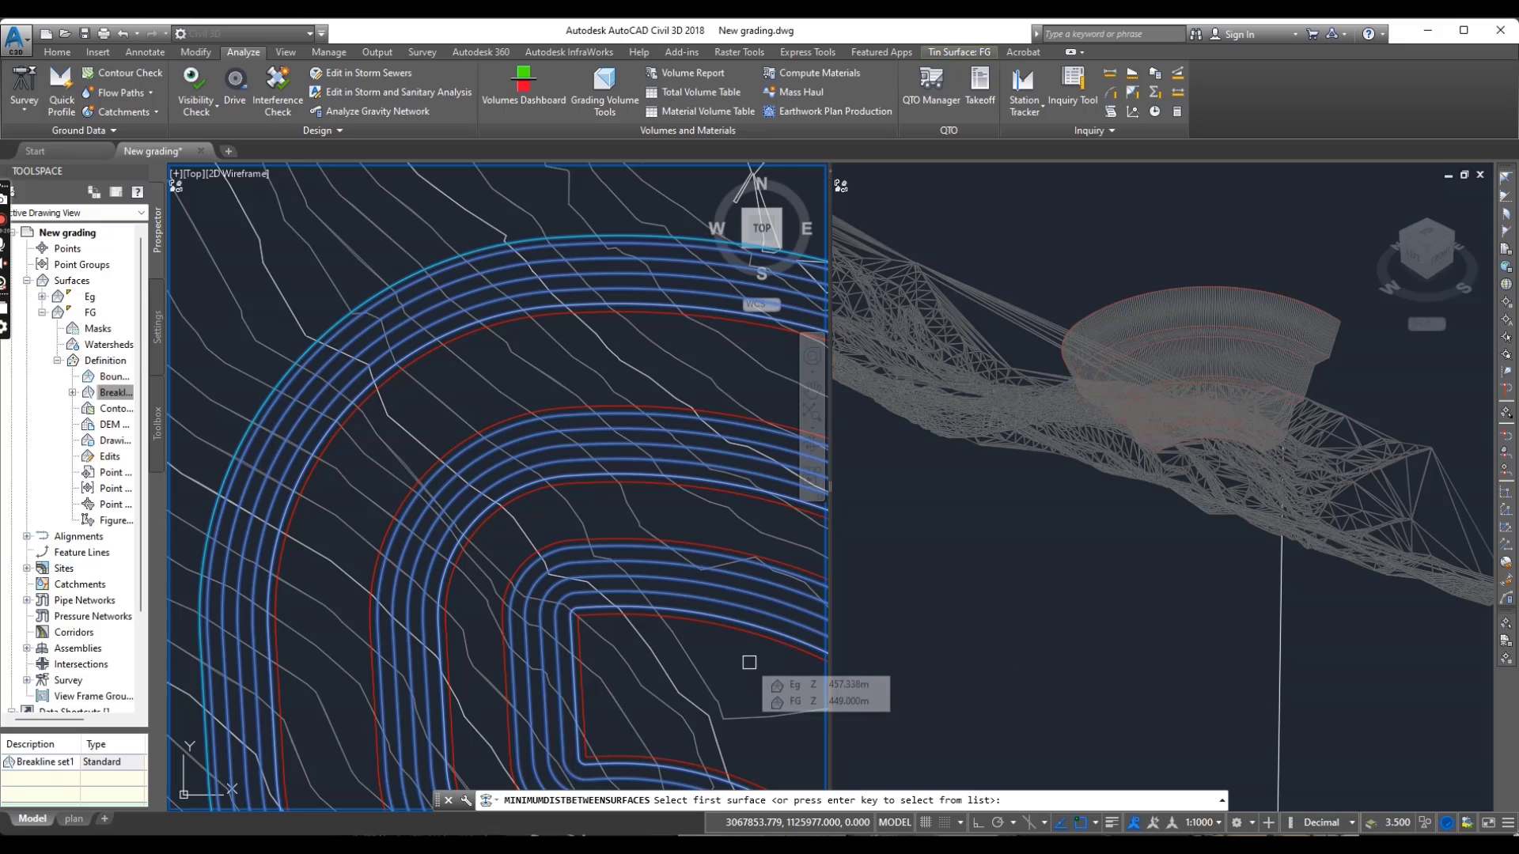
pyautogui.press('Return')
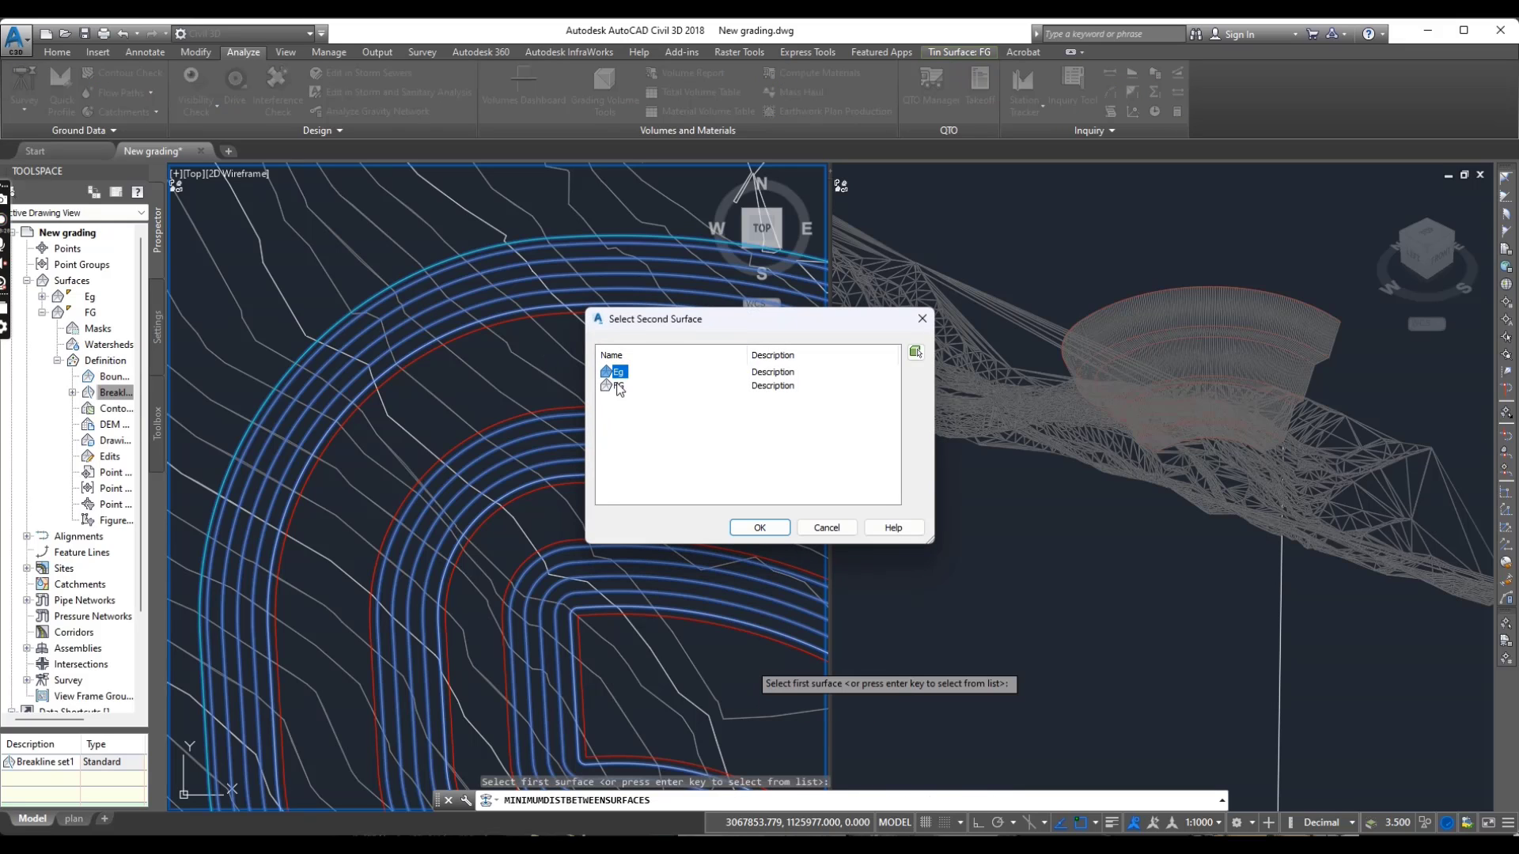
pyautogui.click(764, 527)
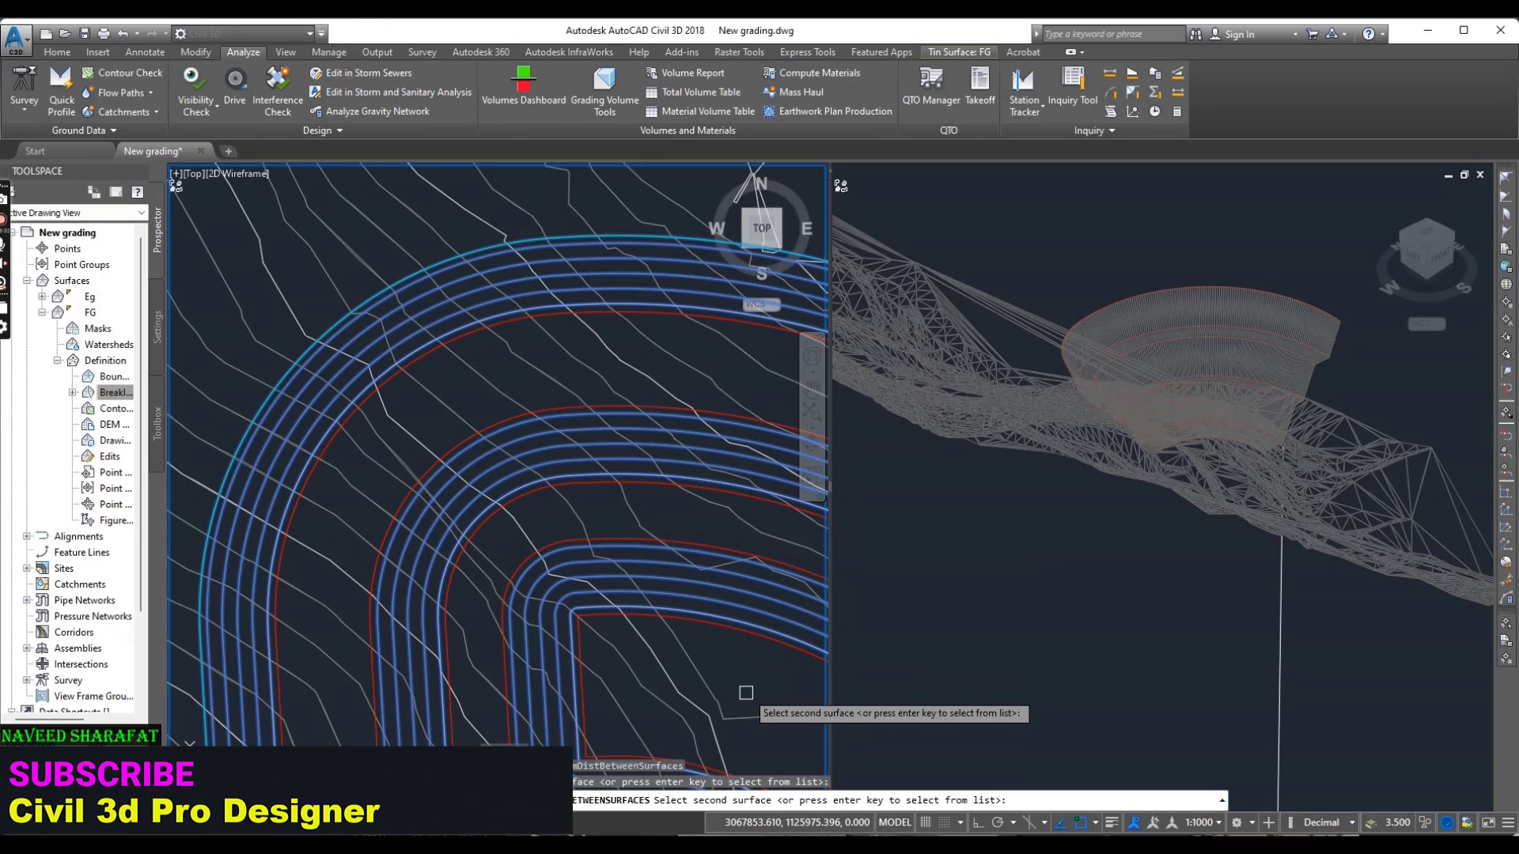
pyautogui.press('Return')
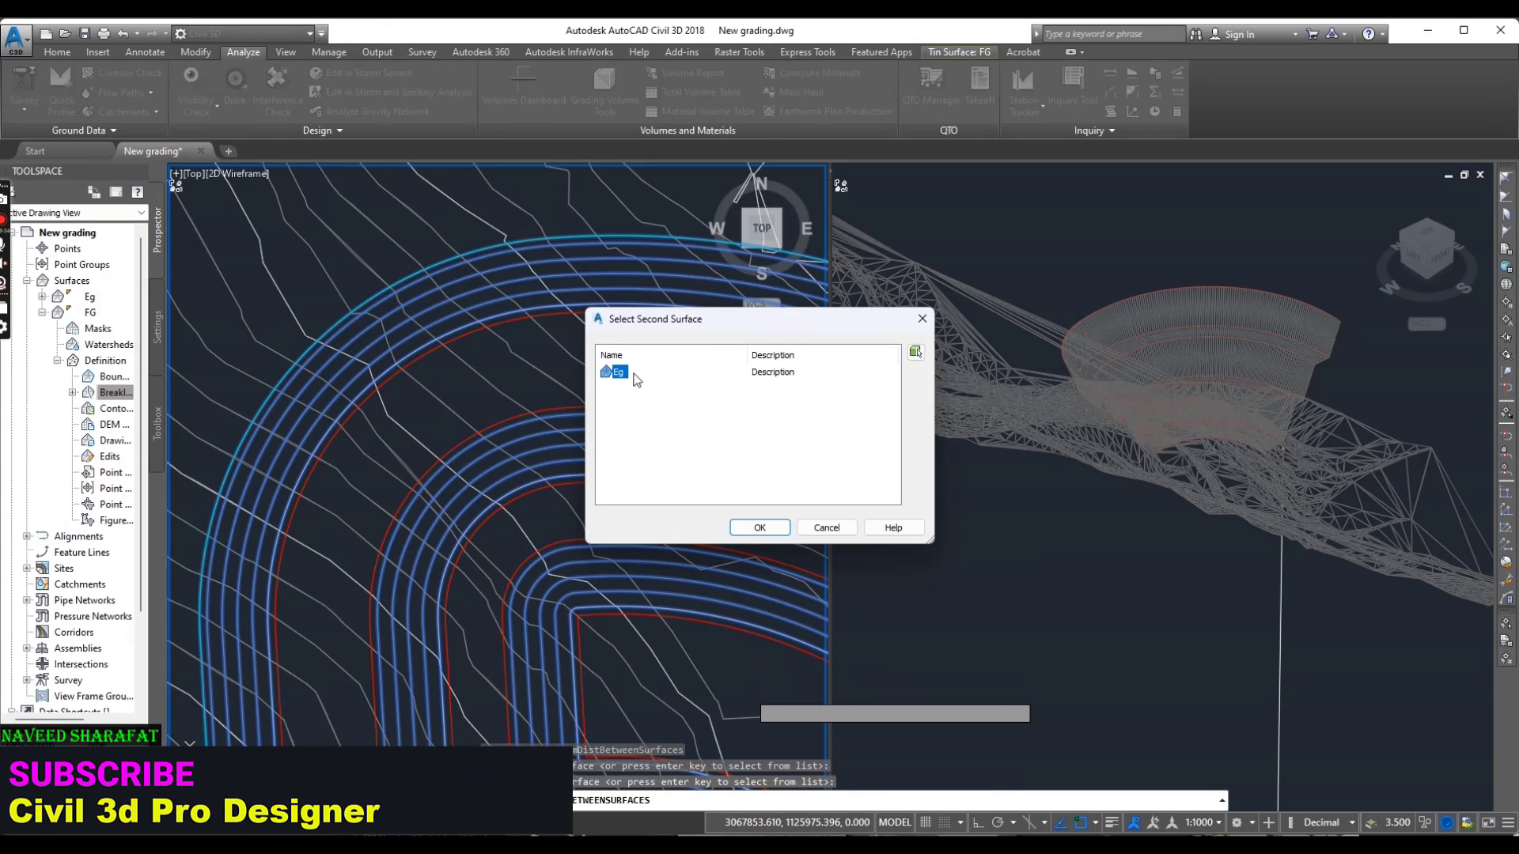
pyautogui.click(781, 527)
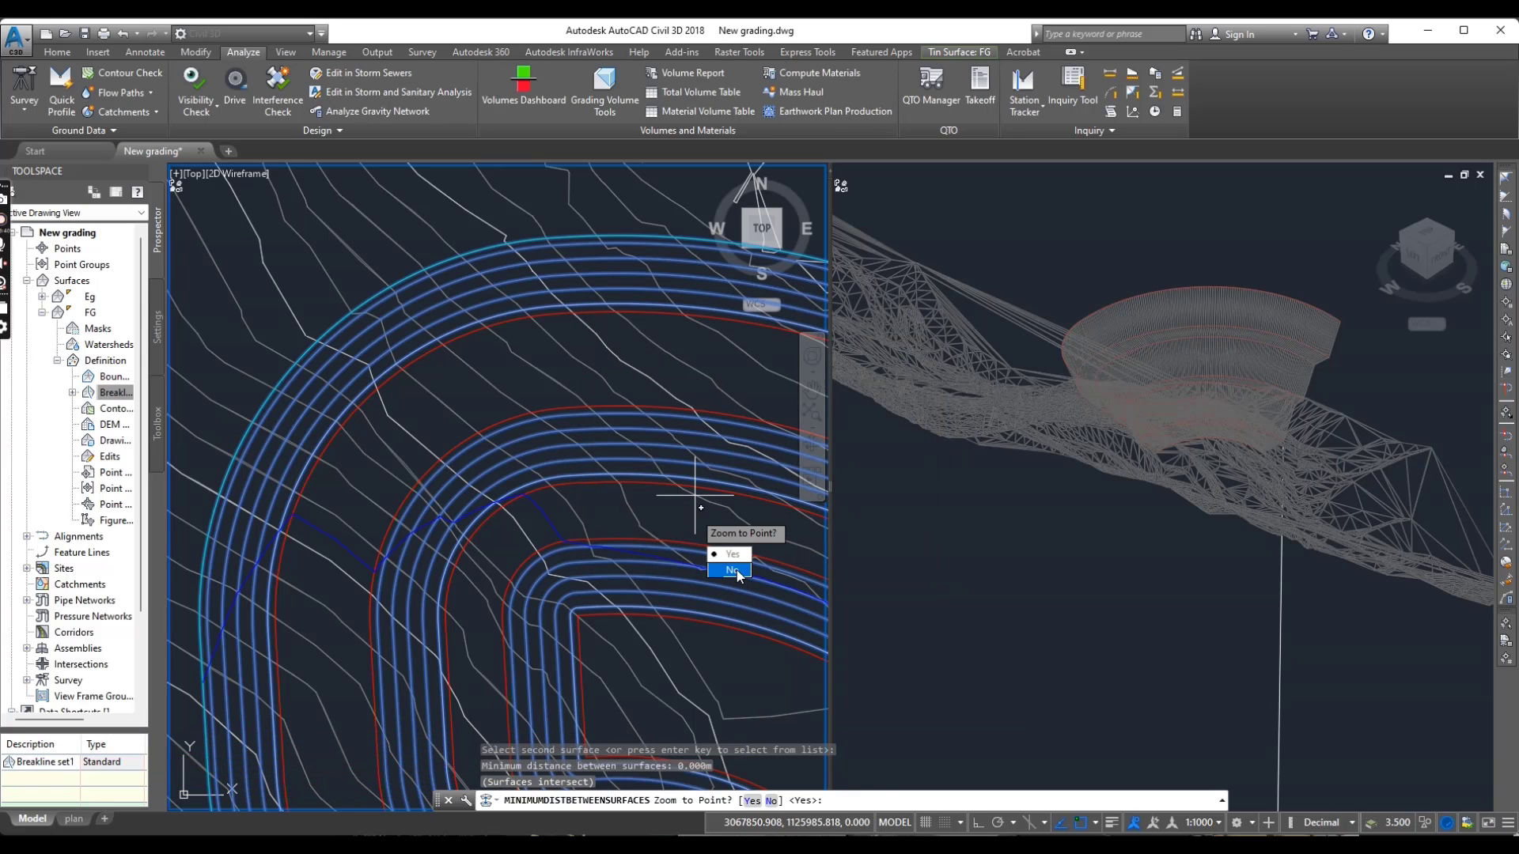
# Decline zooming to the closest point and draw the FG–Eg intersection as a polyline
pyautogui.write('n')
pyautogui.press('Return')
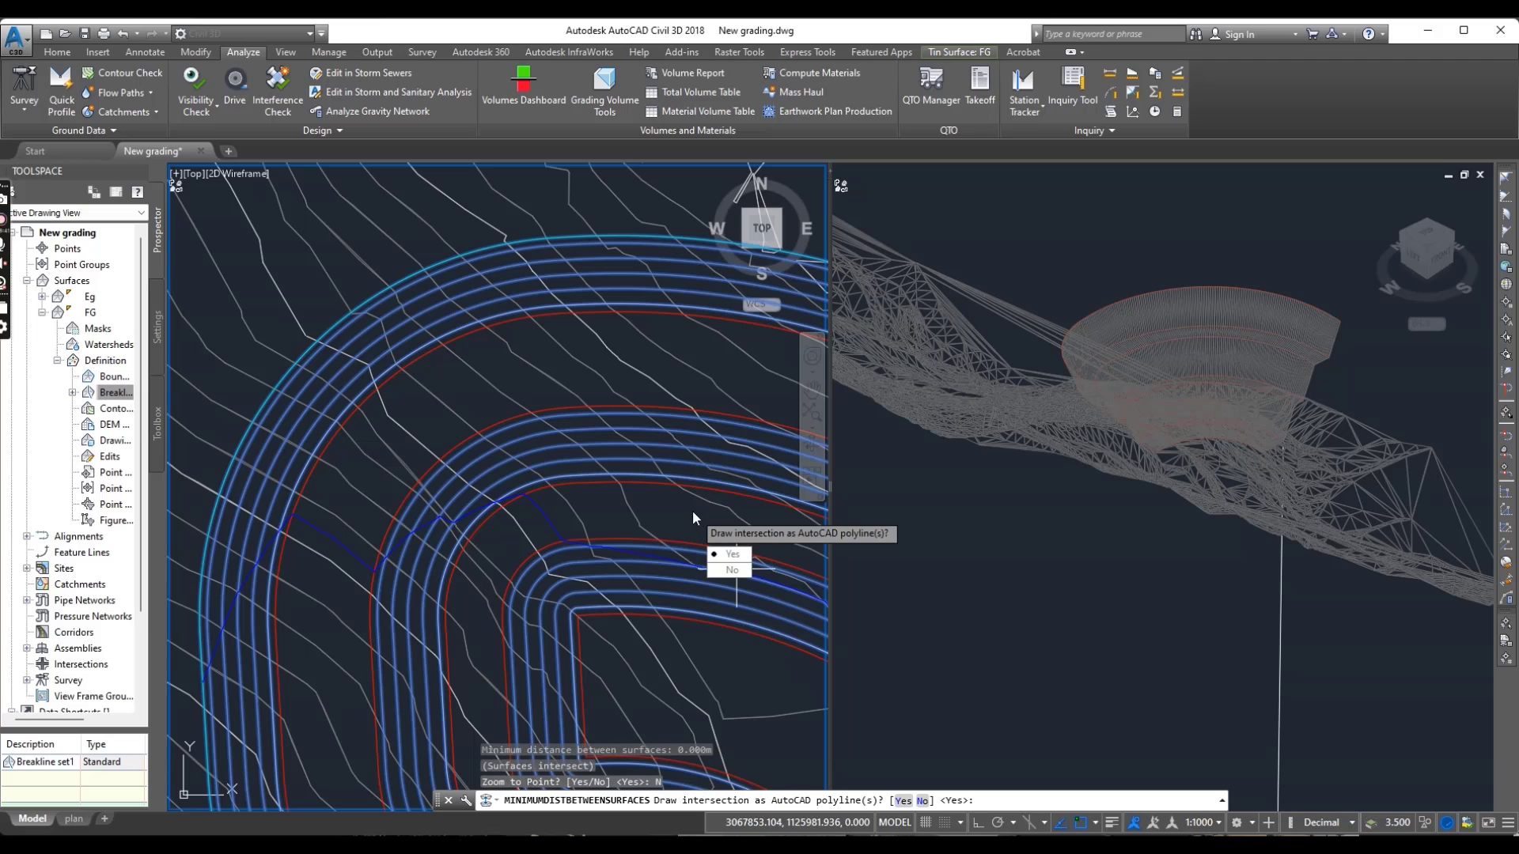
pyautogui.click(739, 560)
pyautogui.scroll(-5, 601, 475)
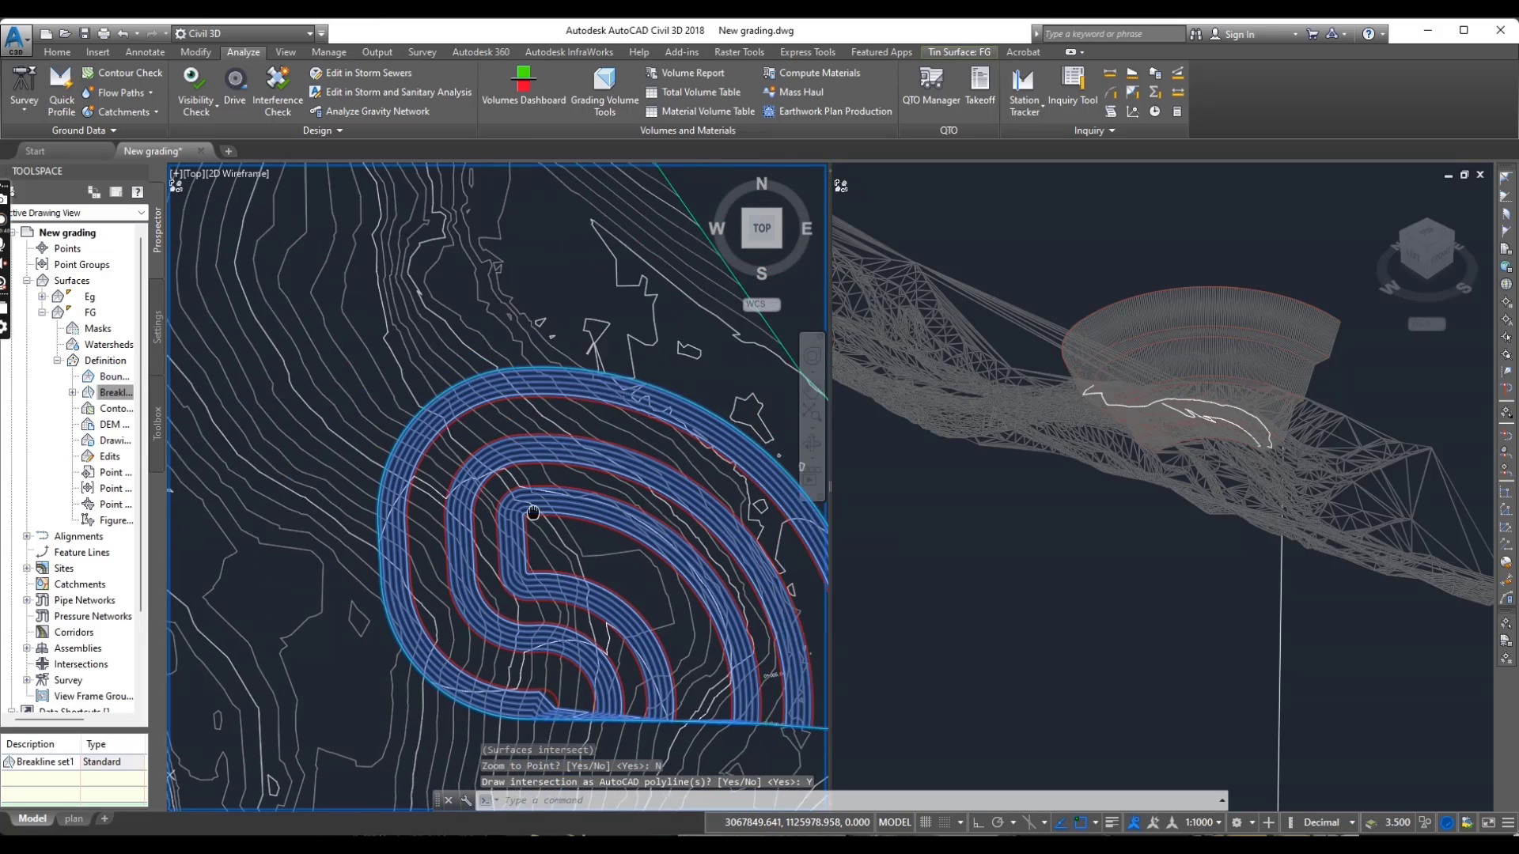
pyautogui.press('Escape')
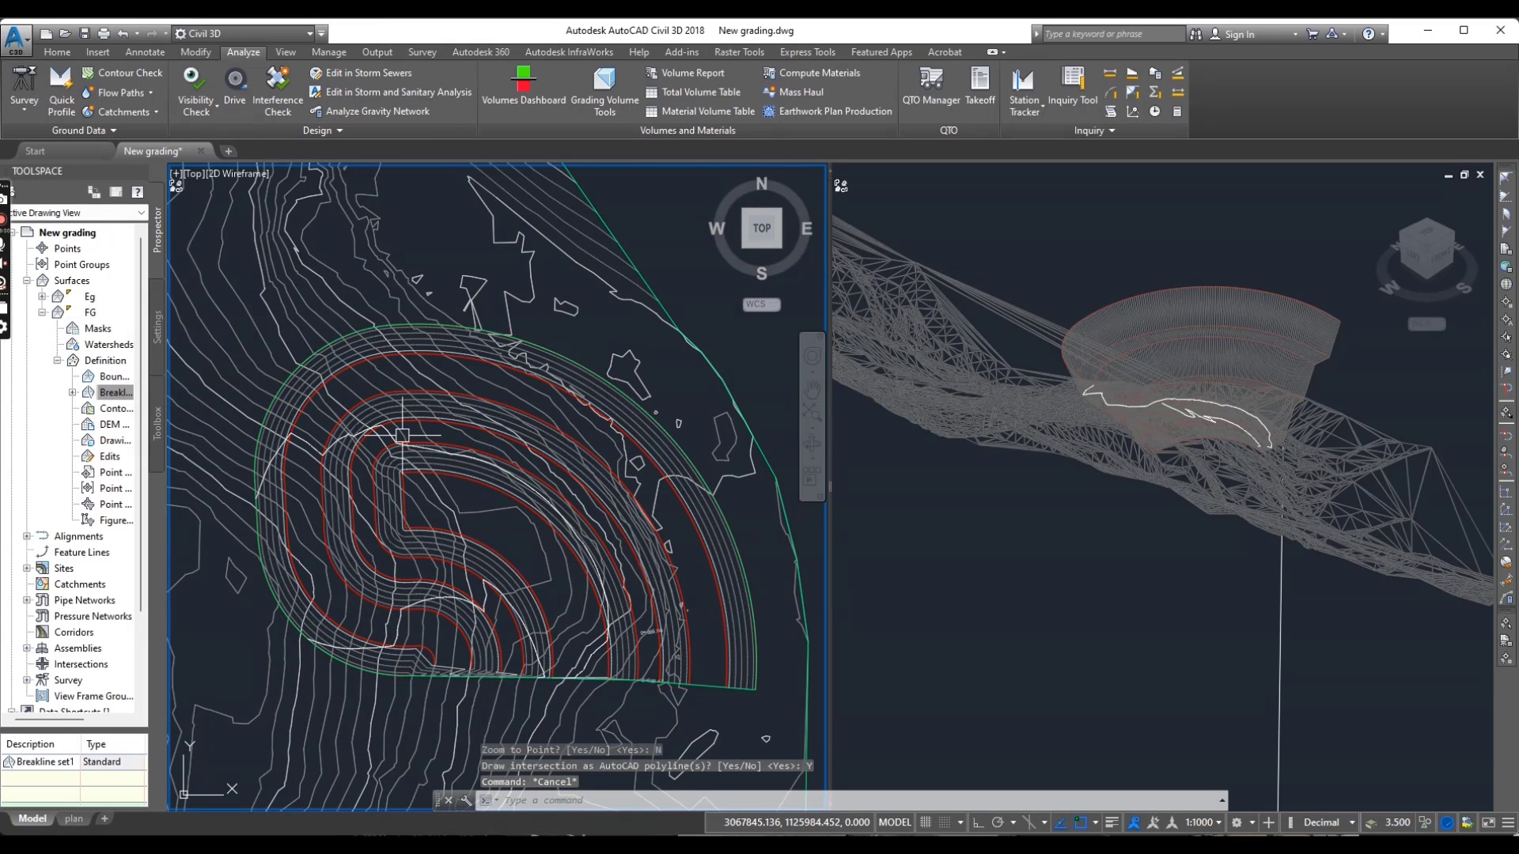
pyautogui.scroll(2, 379, 442)
# Check the grading feature lines, then clear the selection
pyautogui.click(390, 411)
pyautogui.scroll(-3, 390, 412)
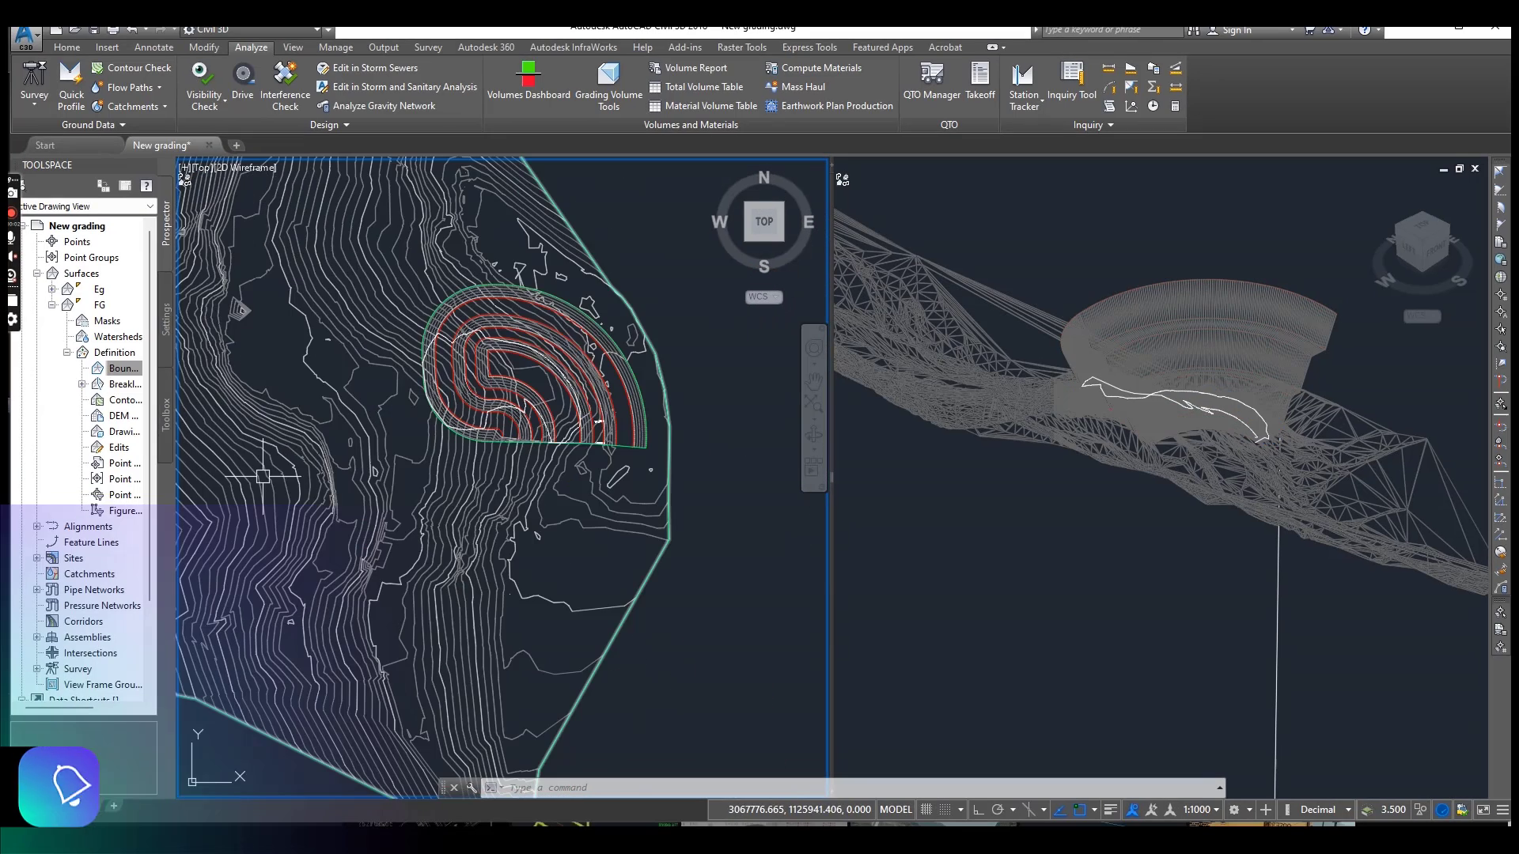
pyautogui.scroll(3, 463, 372)
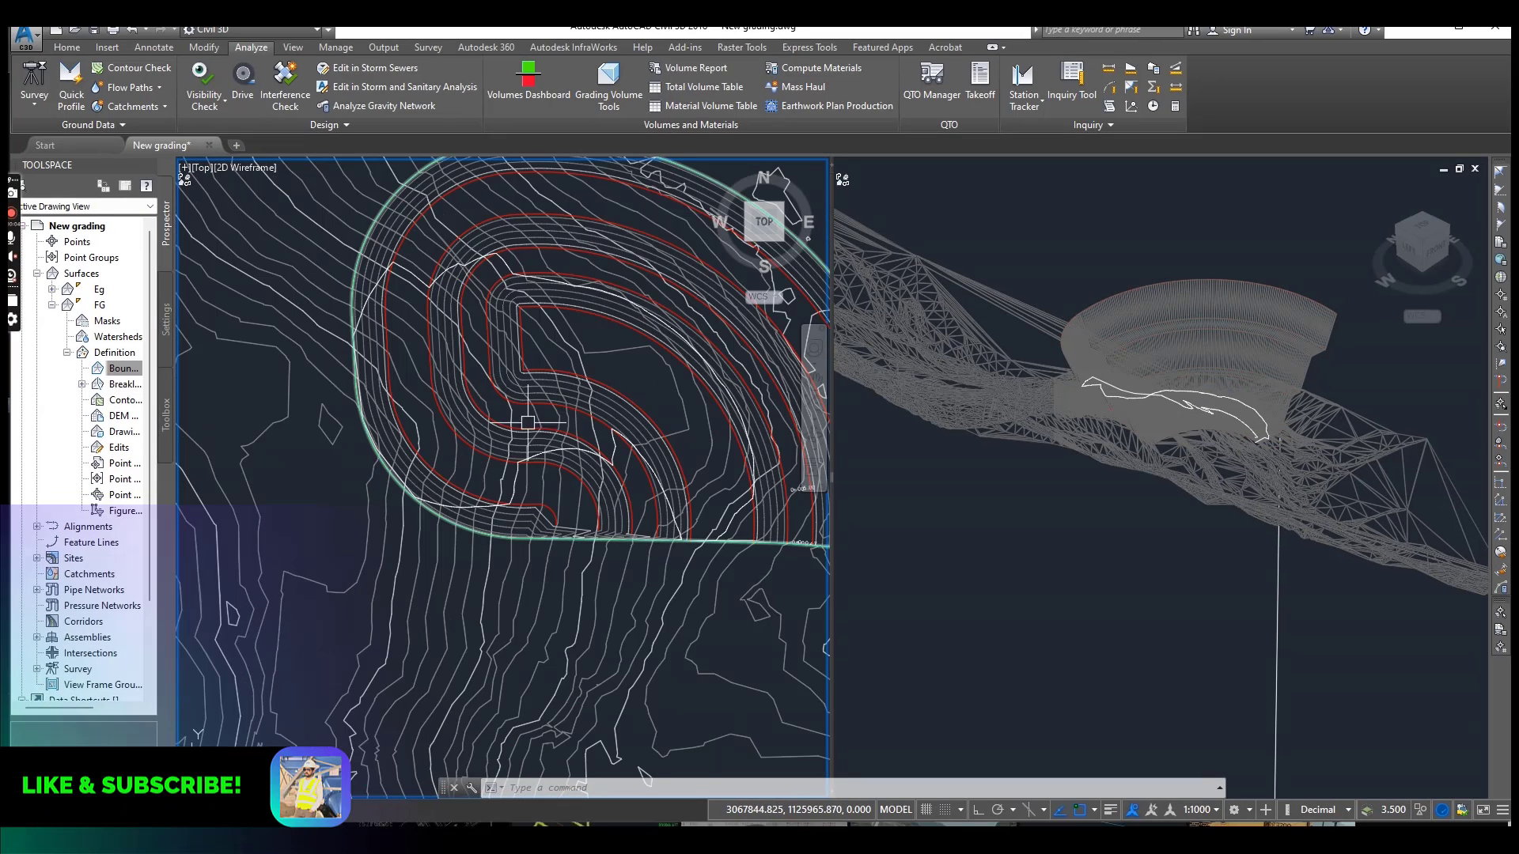
pyautogui.scroll(3, 424, 311)
pyautogui.click(424, 311)
pyautogui.scroll(-3, 455, 424)
pyautogui.moveTo(498, 468)
pyautogui.press('Escape')
pyautogui.press('Escape')
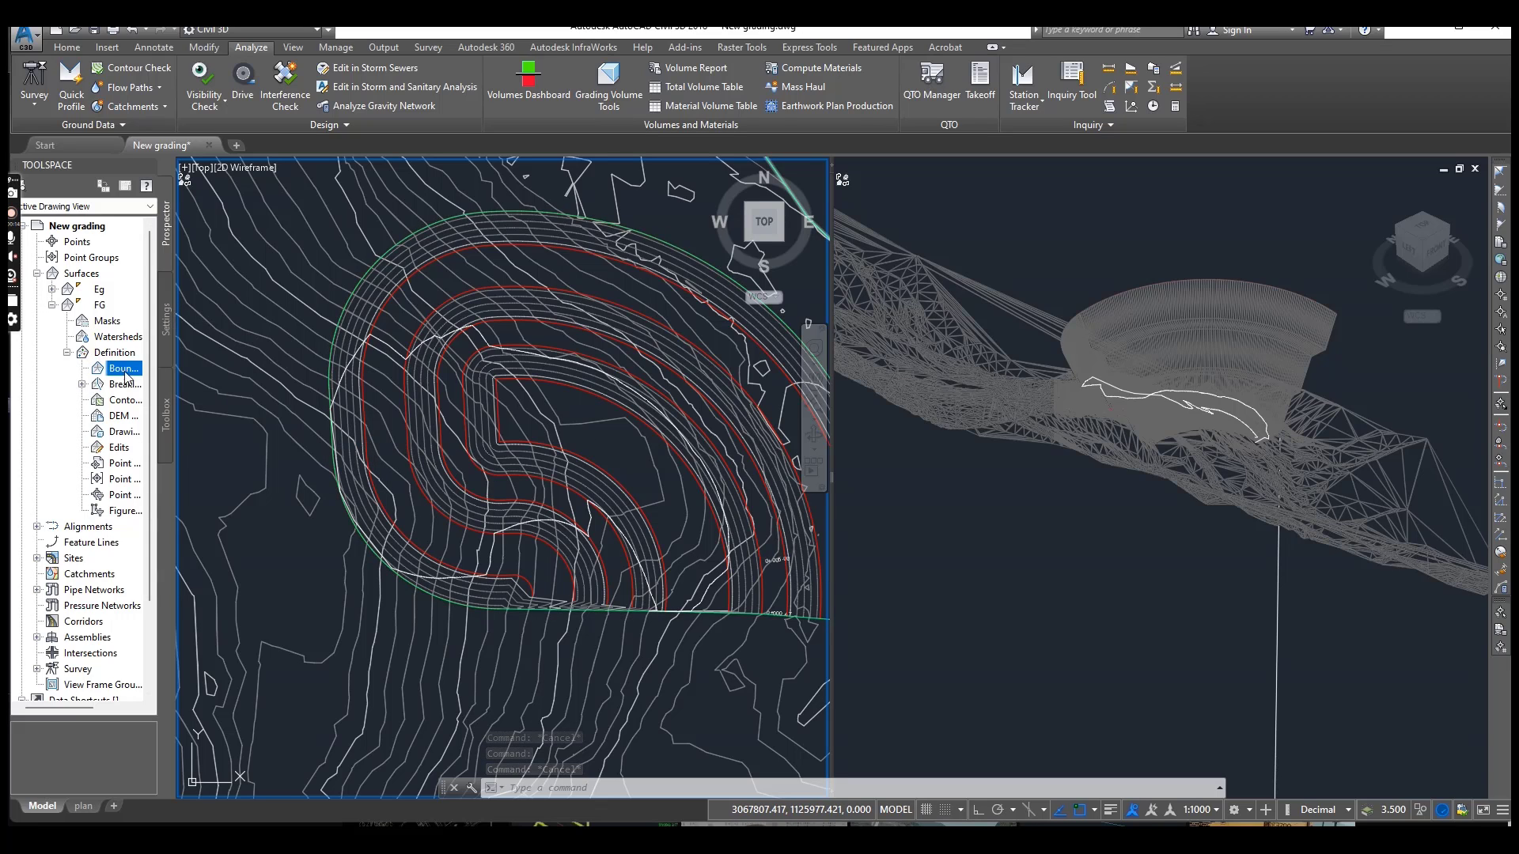
# Add an outer boundary to FG's Definition with mid-ordinate distance 0.00
pyautogui.click(53, 305)
pyautogui.click(68, 354)
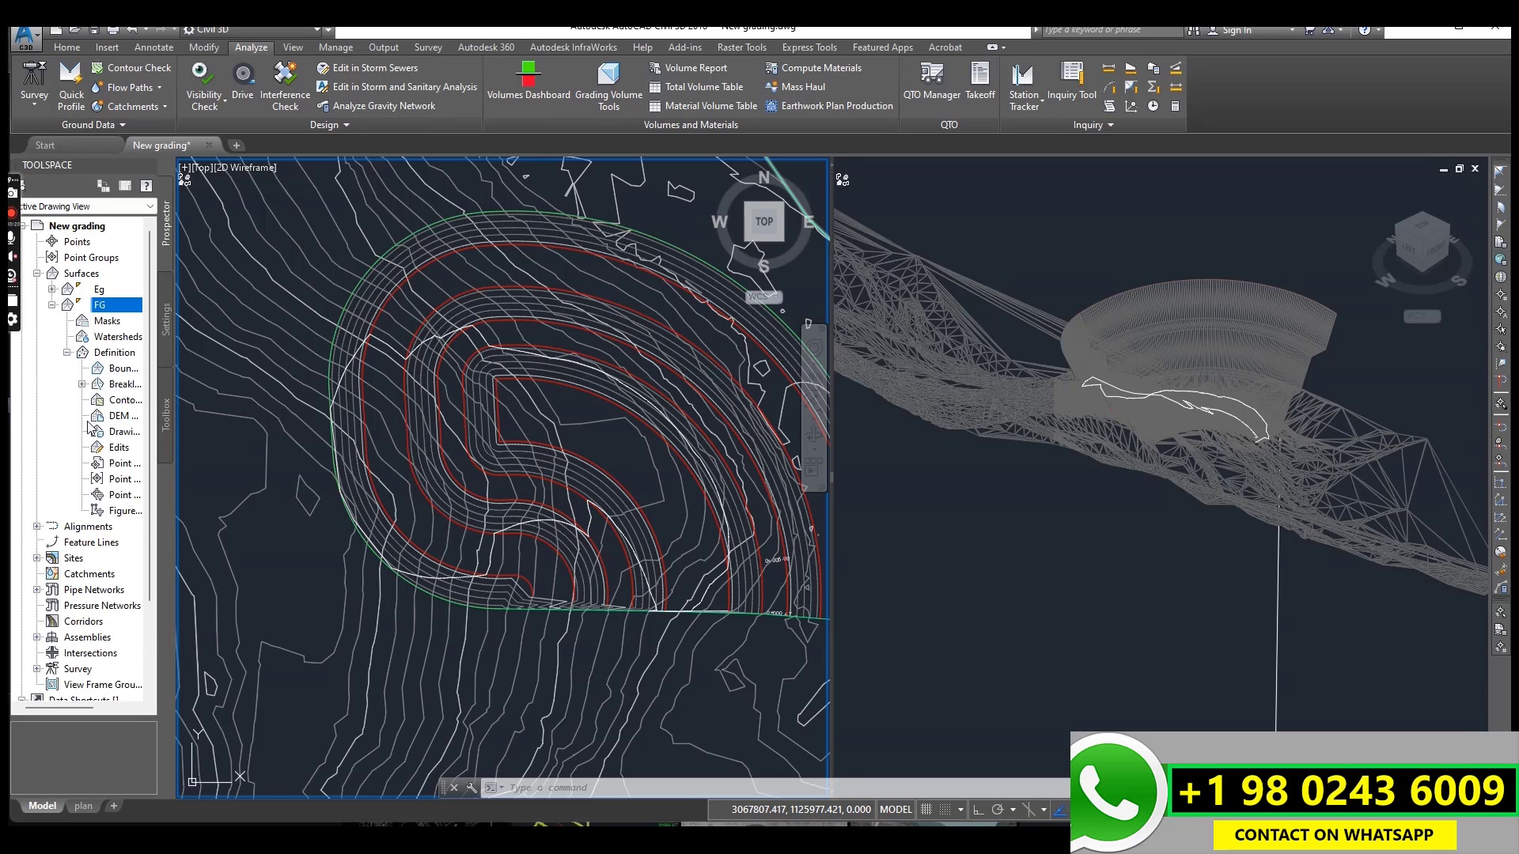
pyautogui.rightClick(124, 369)
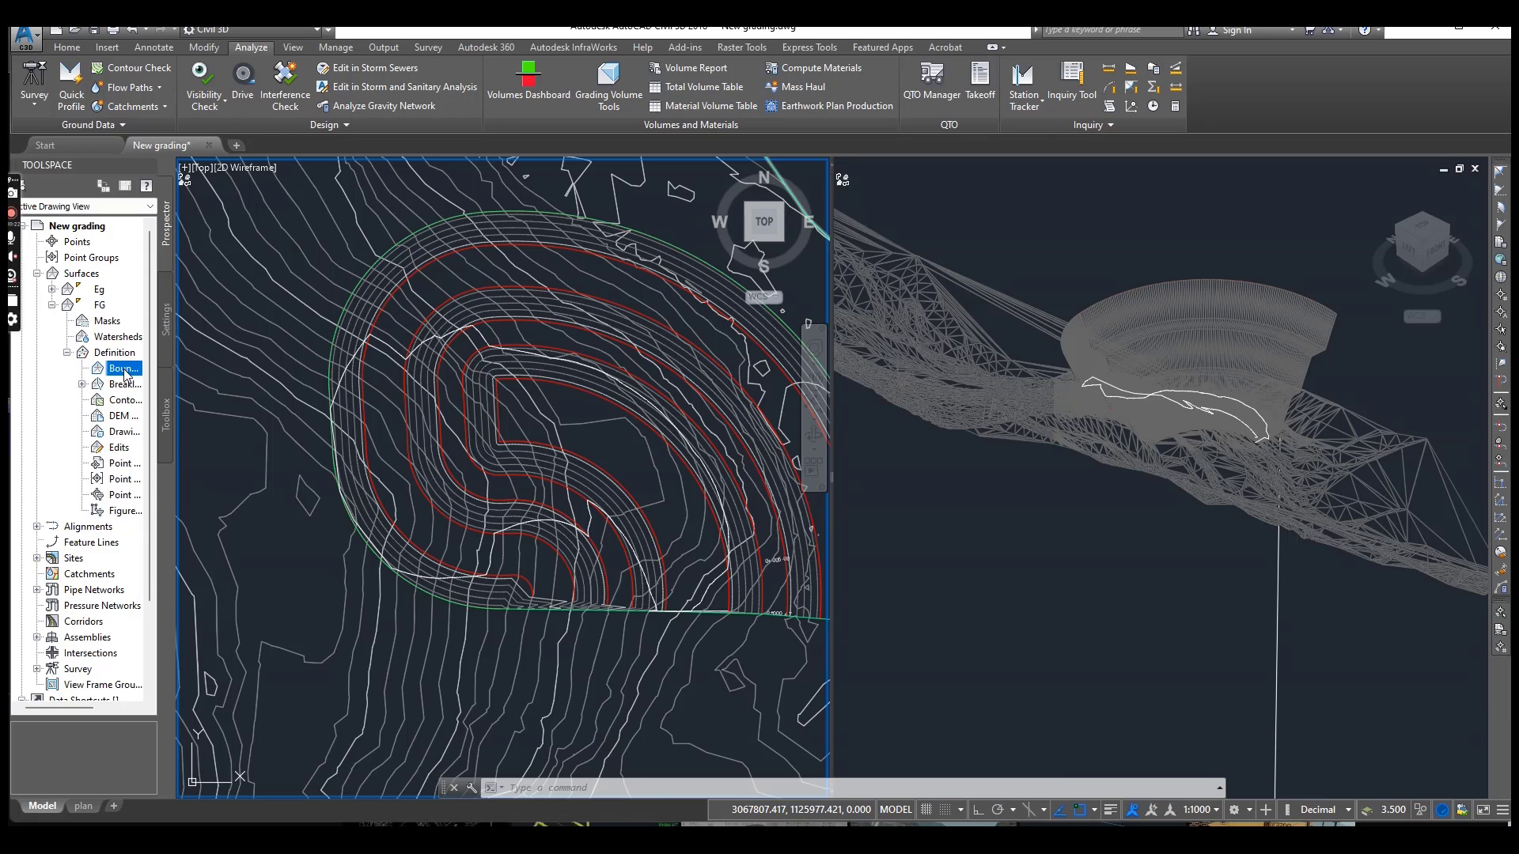
pyautogui.click(158, 378)
pyautogui.doubleClick(734, 467)
pyautogui.write('0.001')
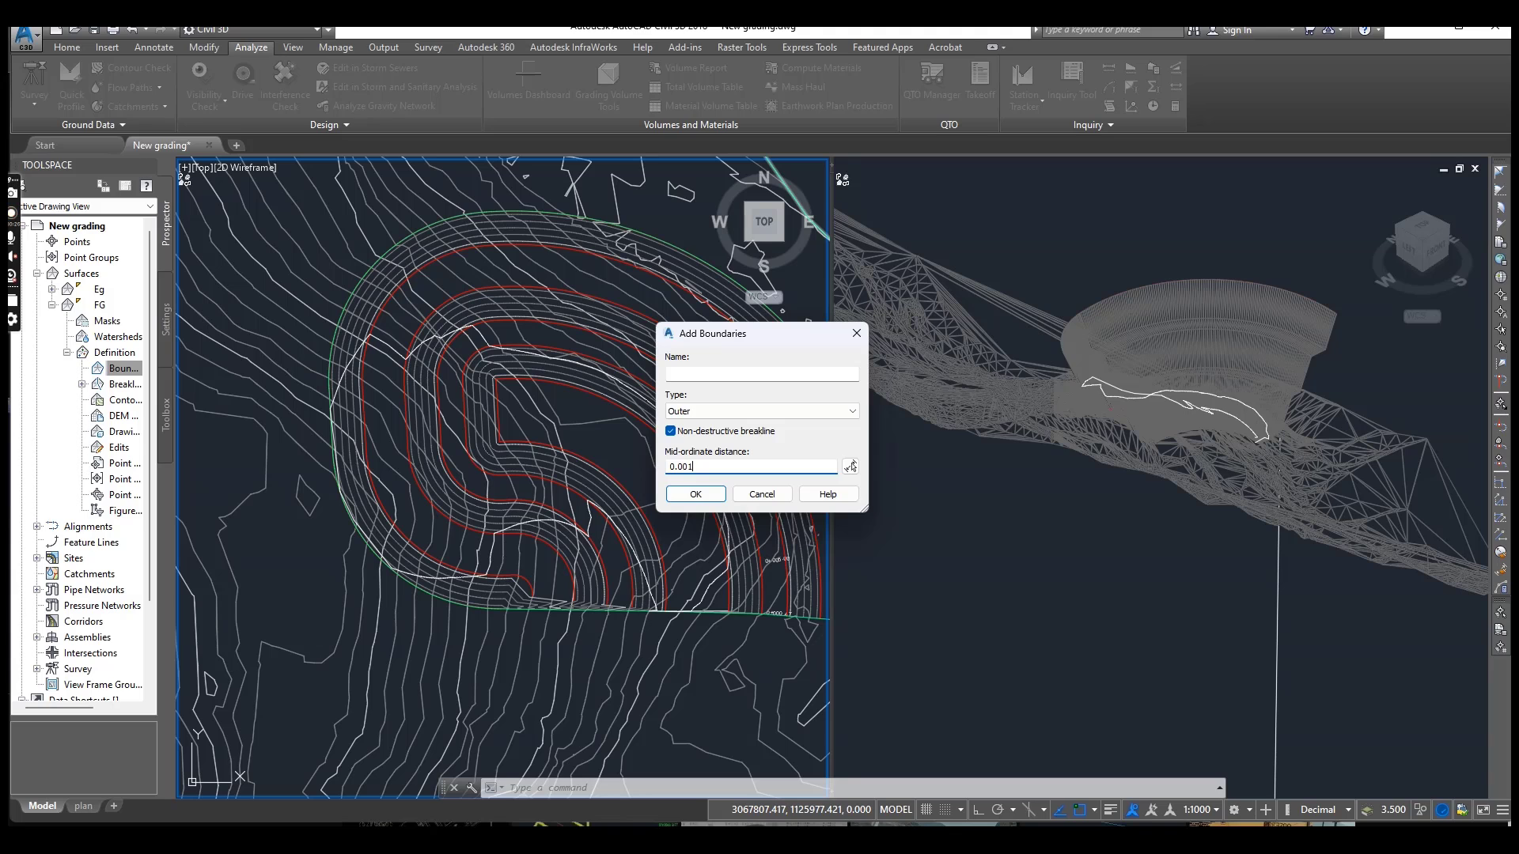
pyautogui.click(688, 494)
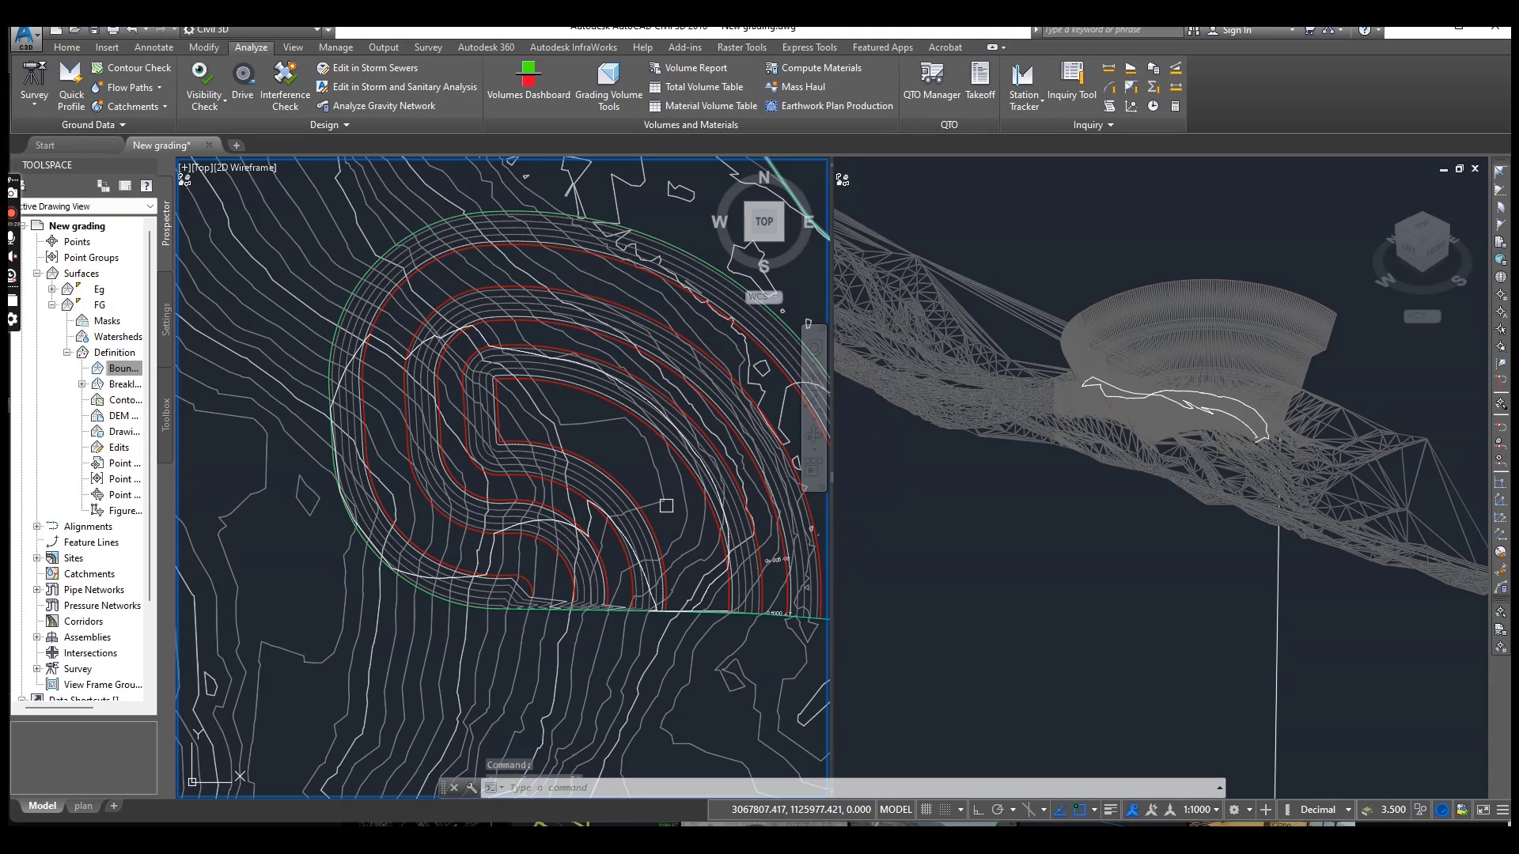
# Pick the intersection polyline as FG's outer boundary
pyautogui.scroll(4, 392, 357)
pyautogui.click(384, 368)
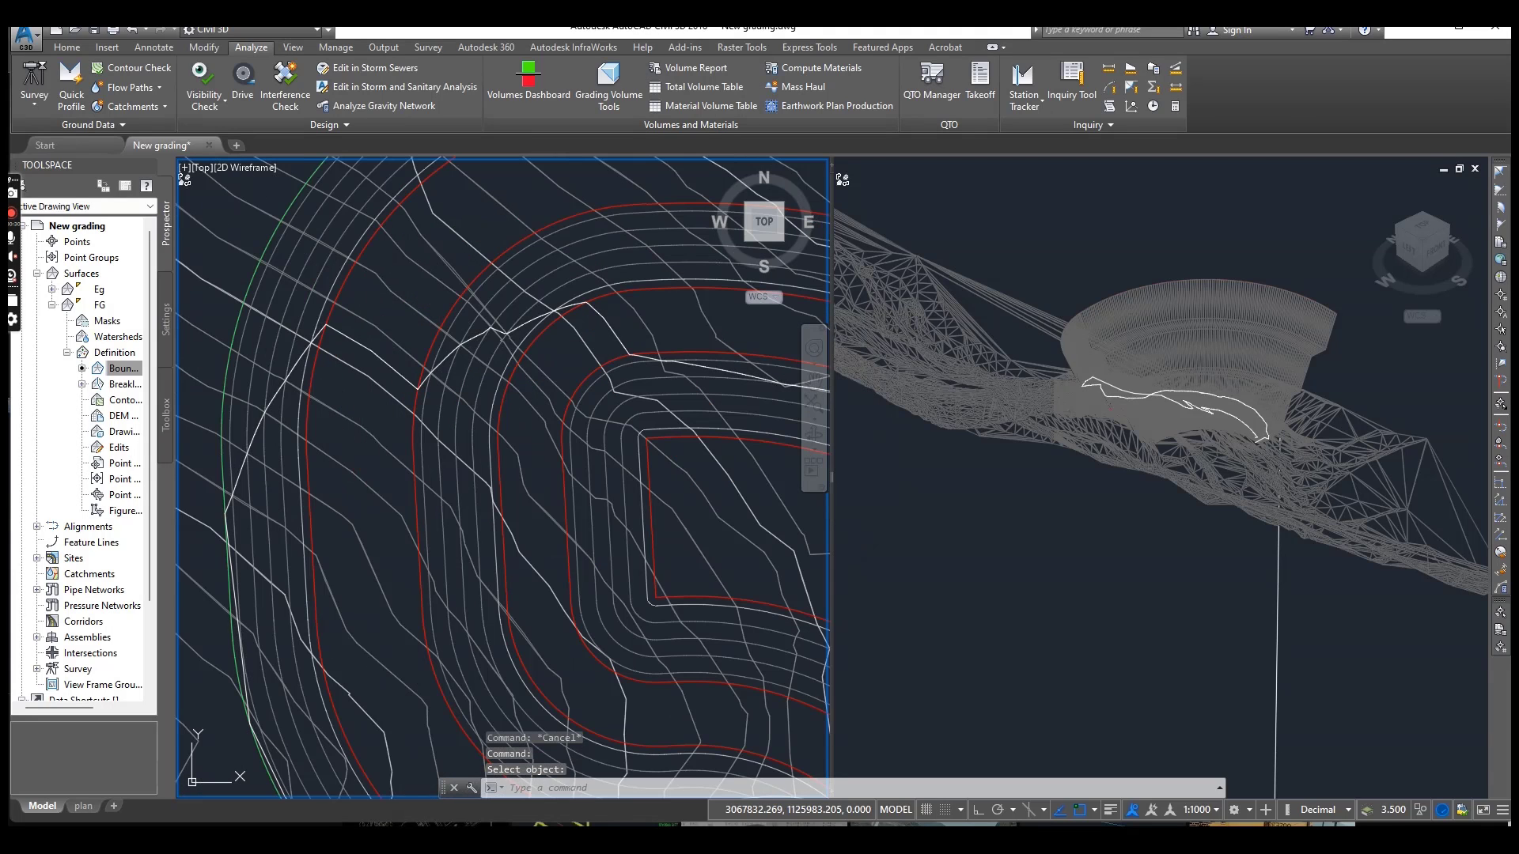
pyautogui.scroll(-8, 396, 396)
pyautogui.scroll(4, 472, 461)
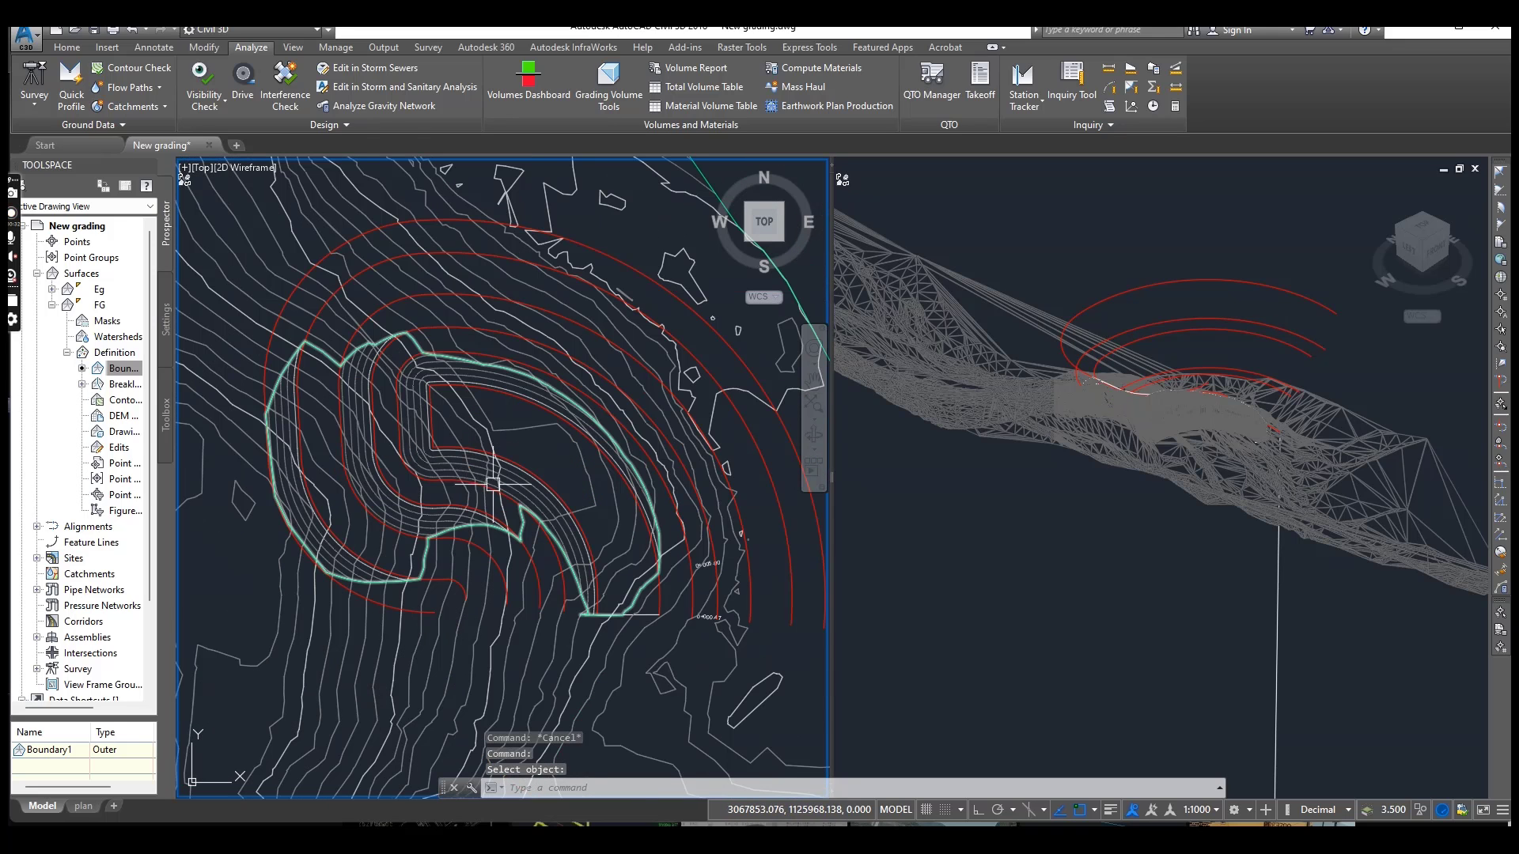
pyautogui.click(61, 48)
pyautogui.scroll(2, 501, 468)
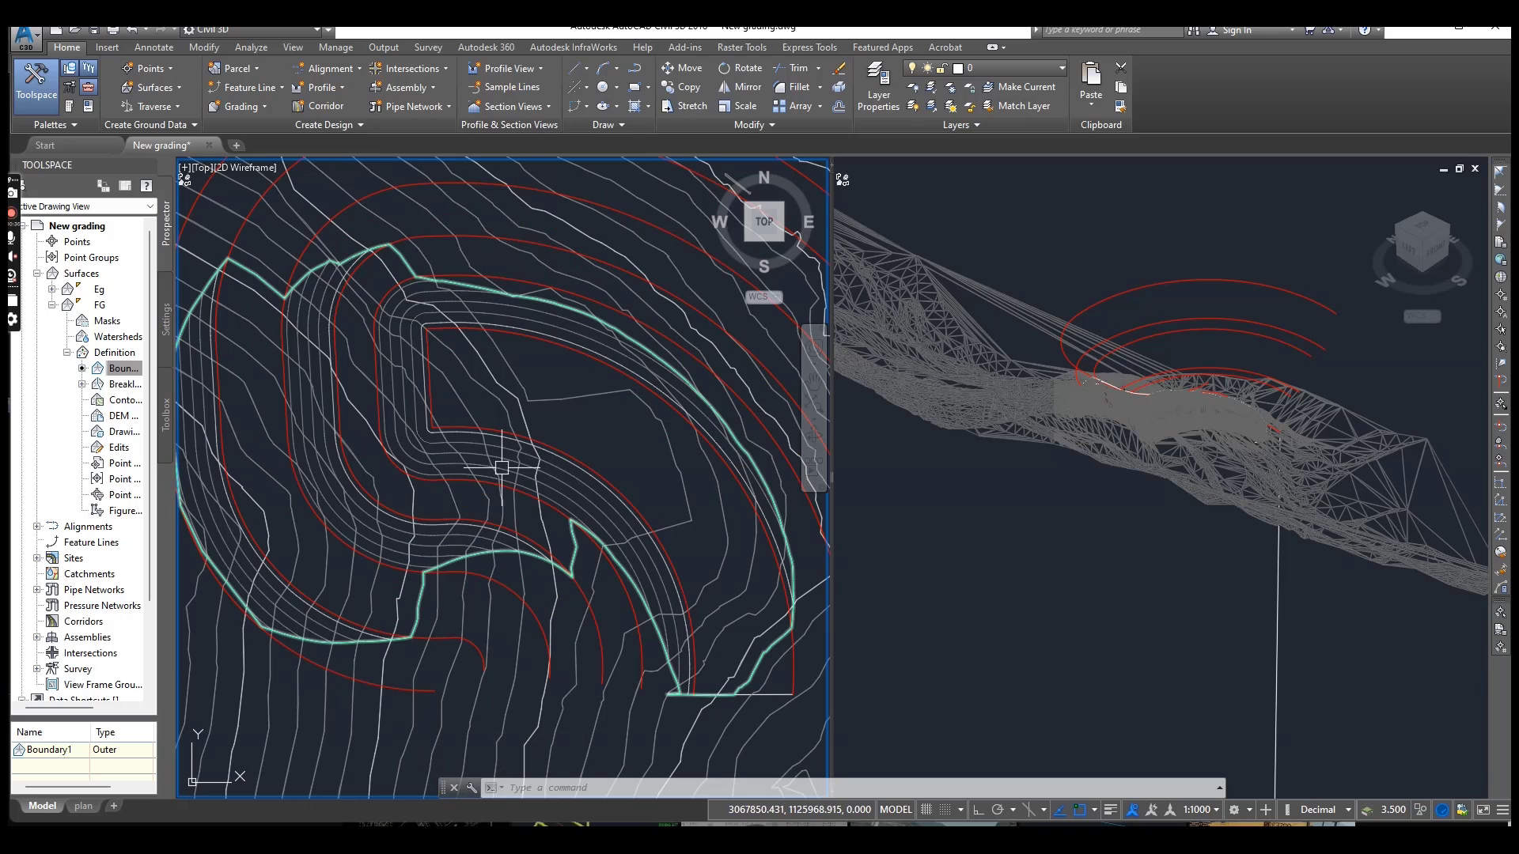
pyautogui.scroll(3, 506, 451)
pyautogui.click(501, 440)
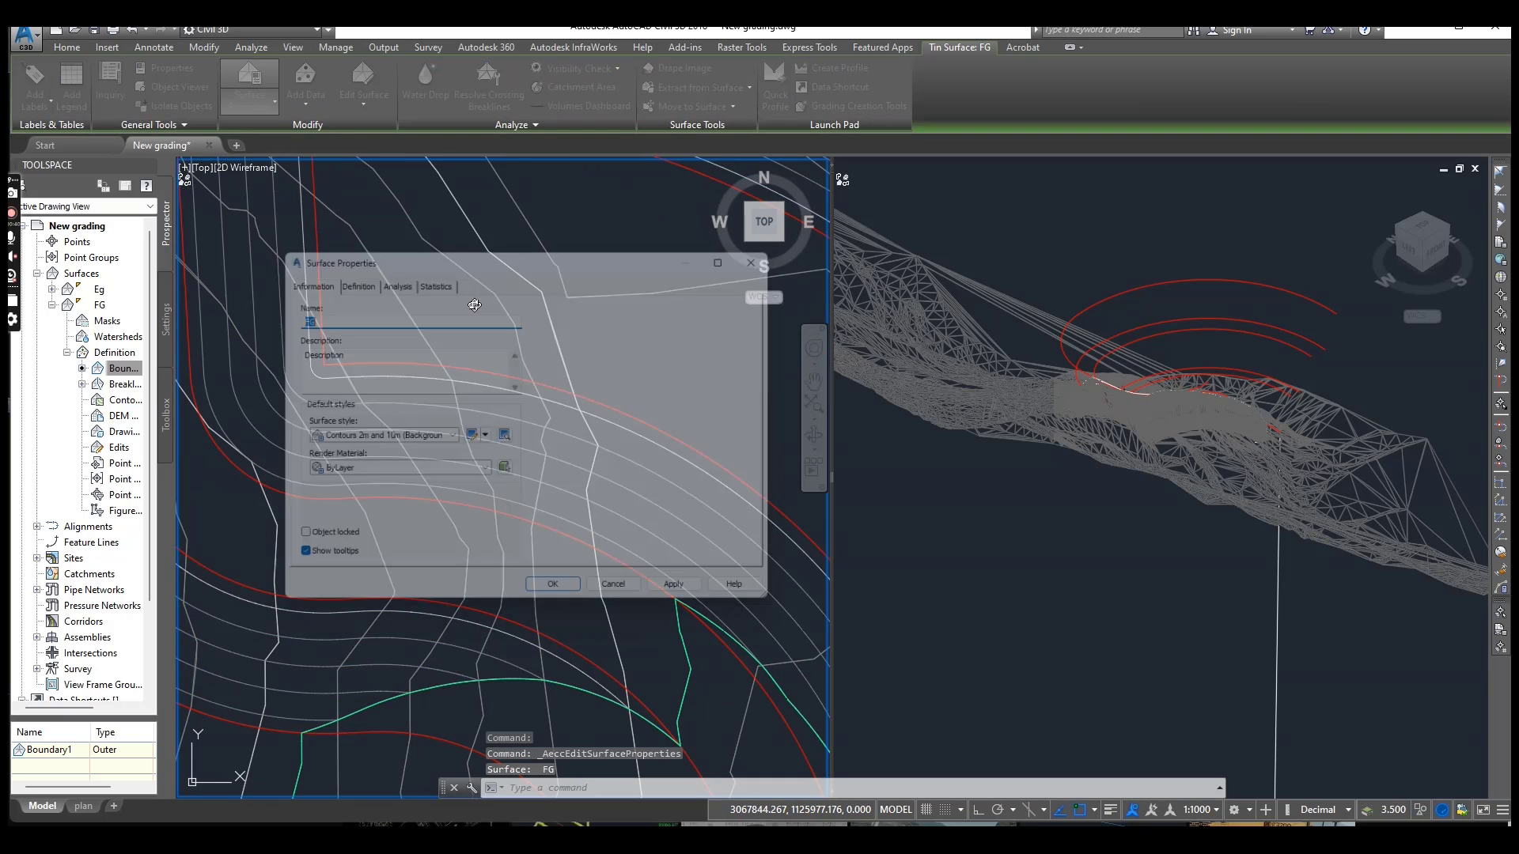
pyautogui.click(398, 440)
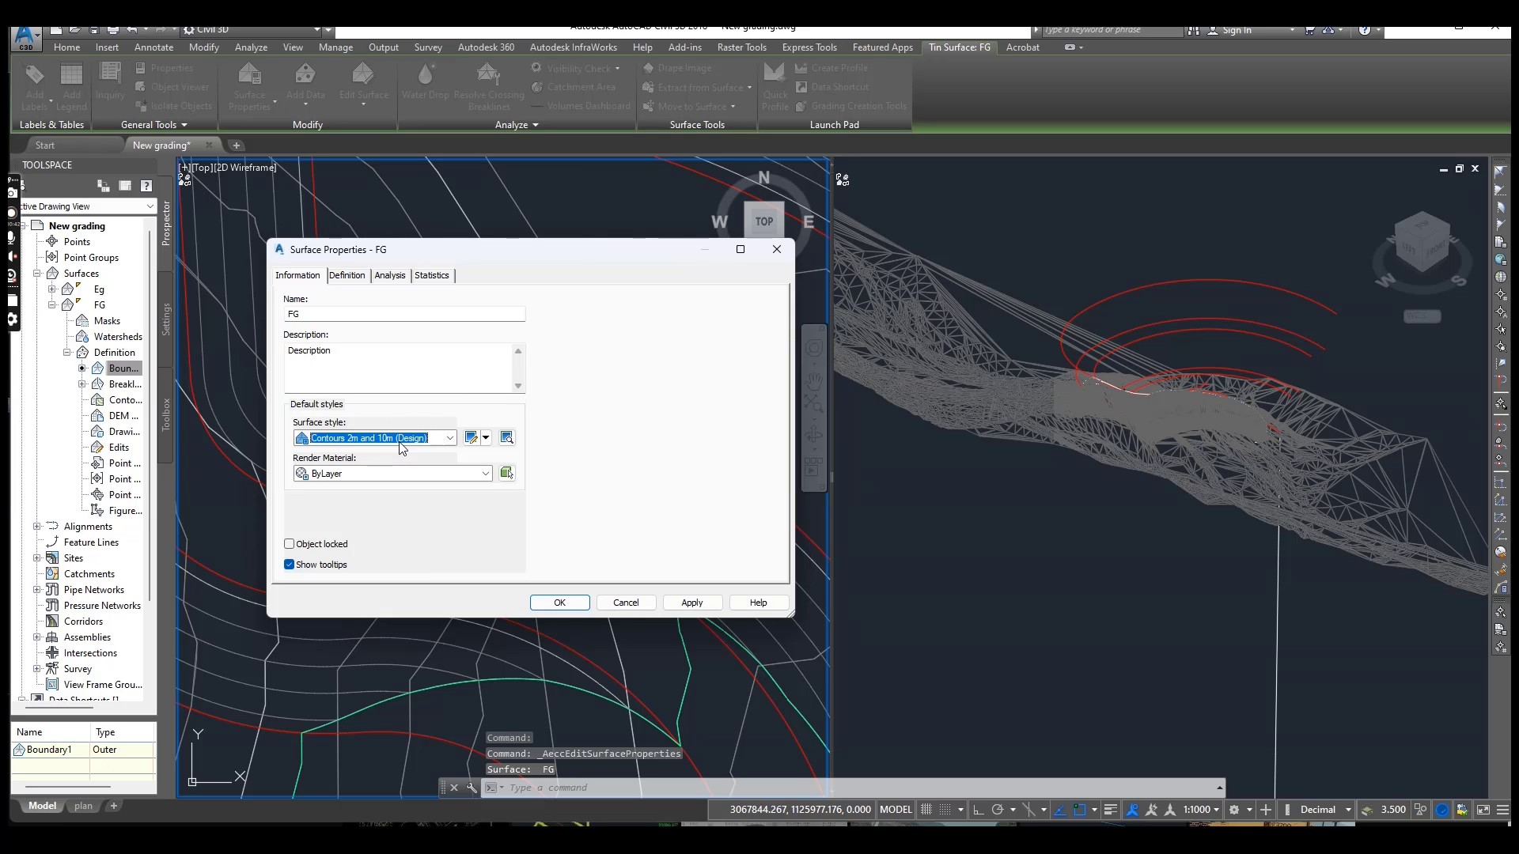
pyautogui.scroll(-1, 402, 447)
pyautogui.click(557, 602)
pyautogui.scroll(-5, 657, 443)
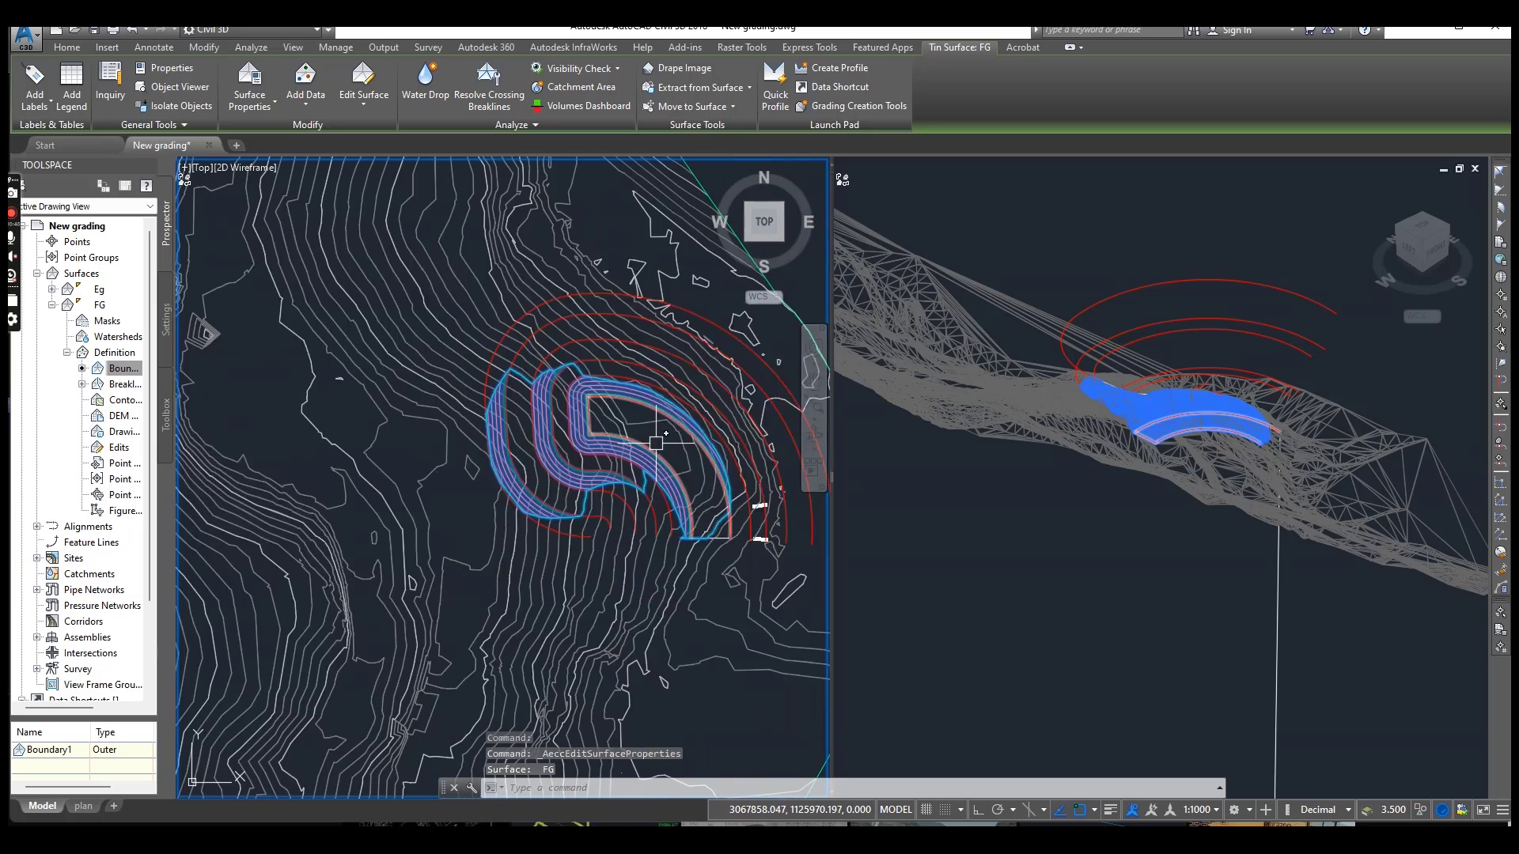
pyautogui.scroll(2, 659, 442)
pyautogui.press('Escape')
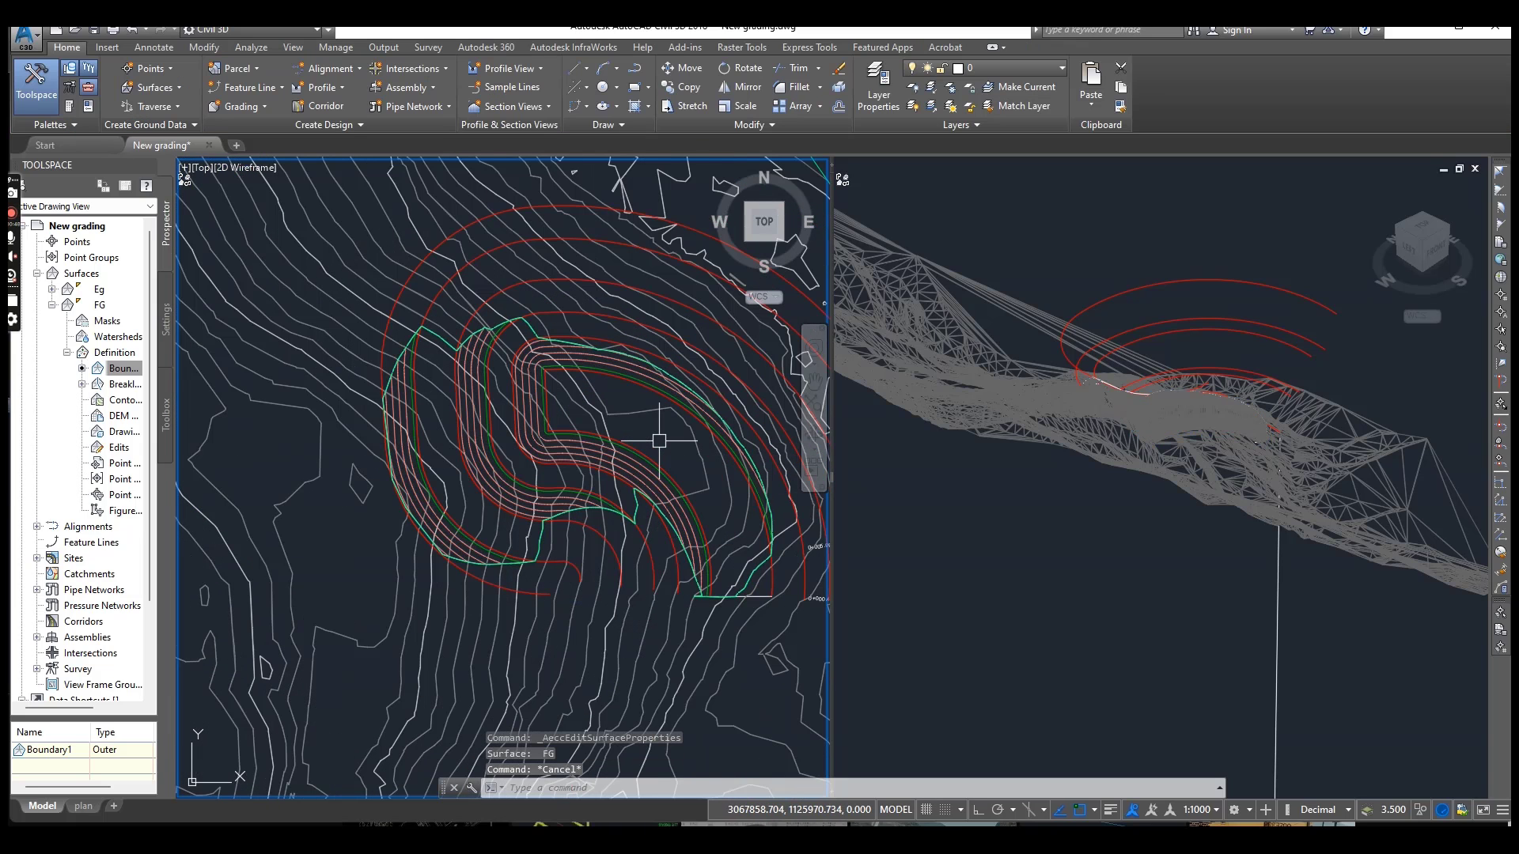
pyautogui.moveTo(659, 440); pyautogui.dragTo(443, 474, button='middle')
pyautogui.scroll(2, 475, 471)
pyautogui.scroll(-2, 505, 467)
pyautogui.scroll(3, 506, 468)
pyautogui.scroll(-4, 492, 495)
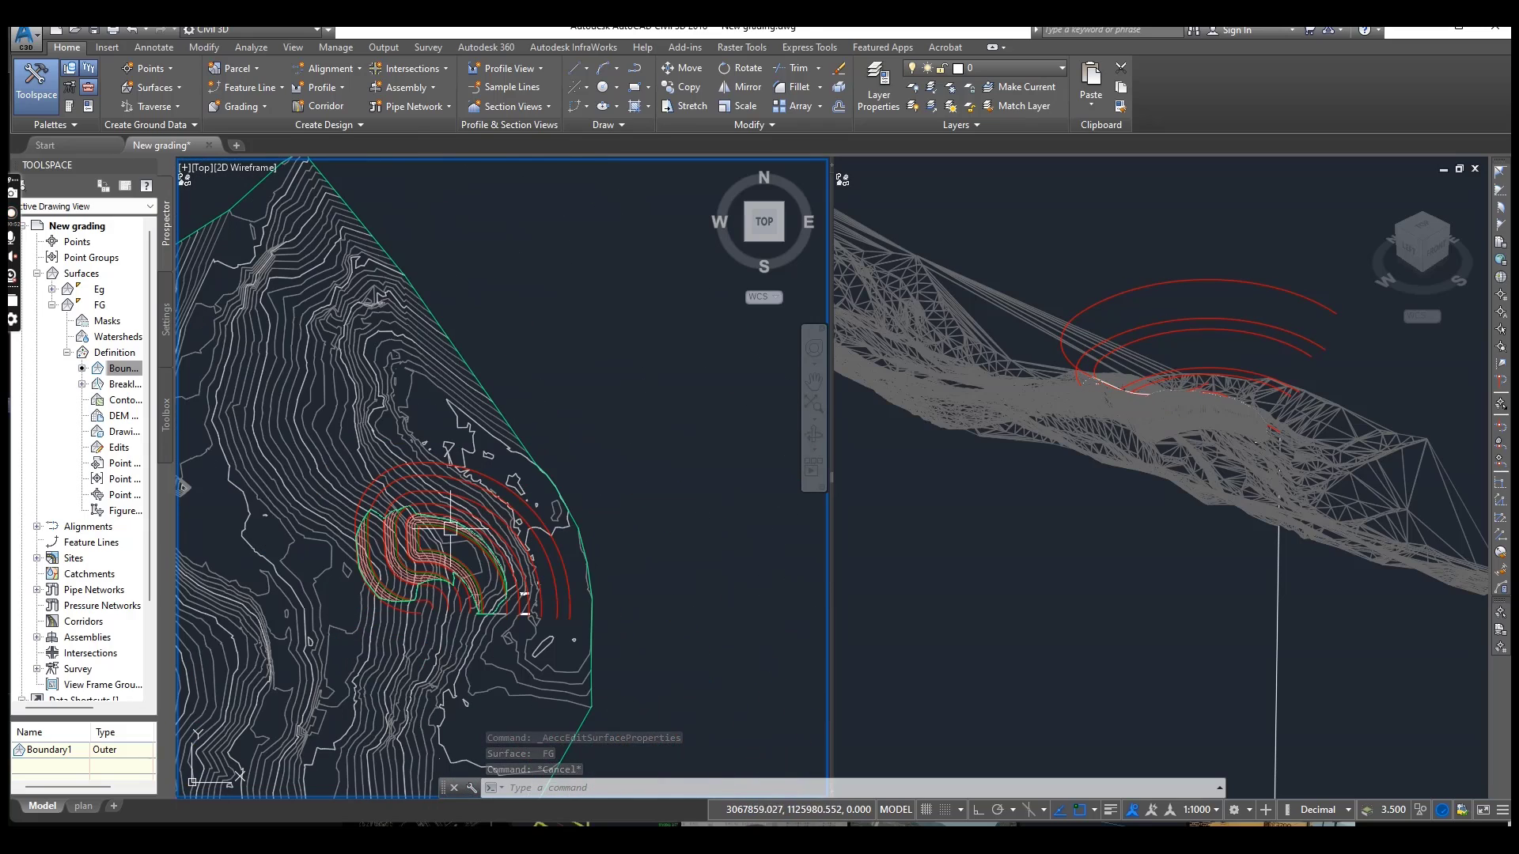
pyautogui.scroll(2, 440, 546)
pyautogui.scroll(1, 504, 459)
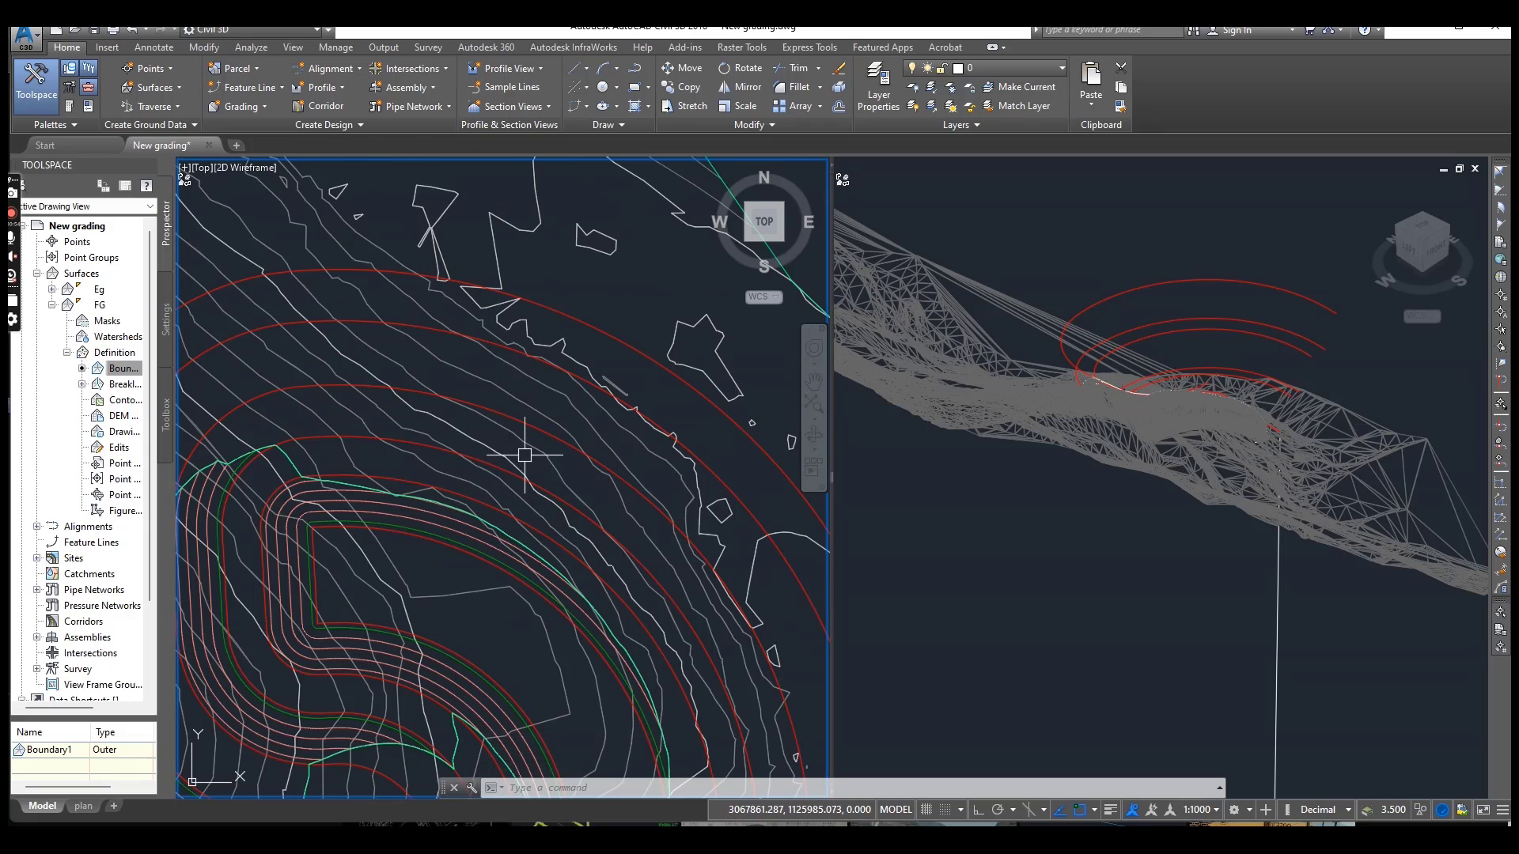
pyautogui.scroll(-1, 507, 463)
pyautogui.moveTo(457, 455); pyautogui.dragTo(534, 477, button='middle')
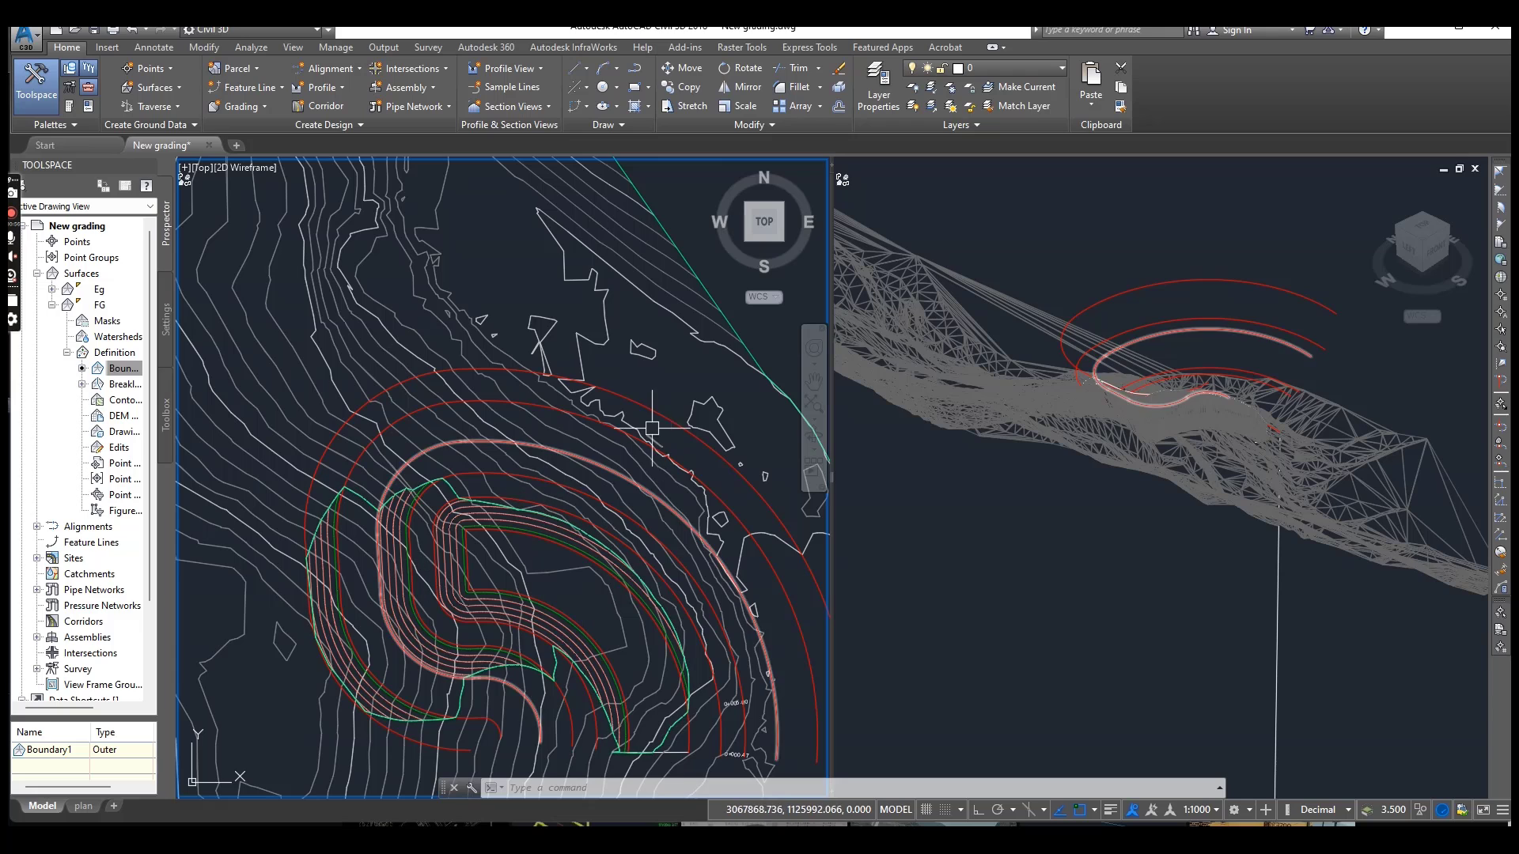
# Create a new layer named 'feature' in Layer Properties
pyautogui.click(878, 87)
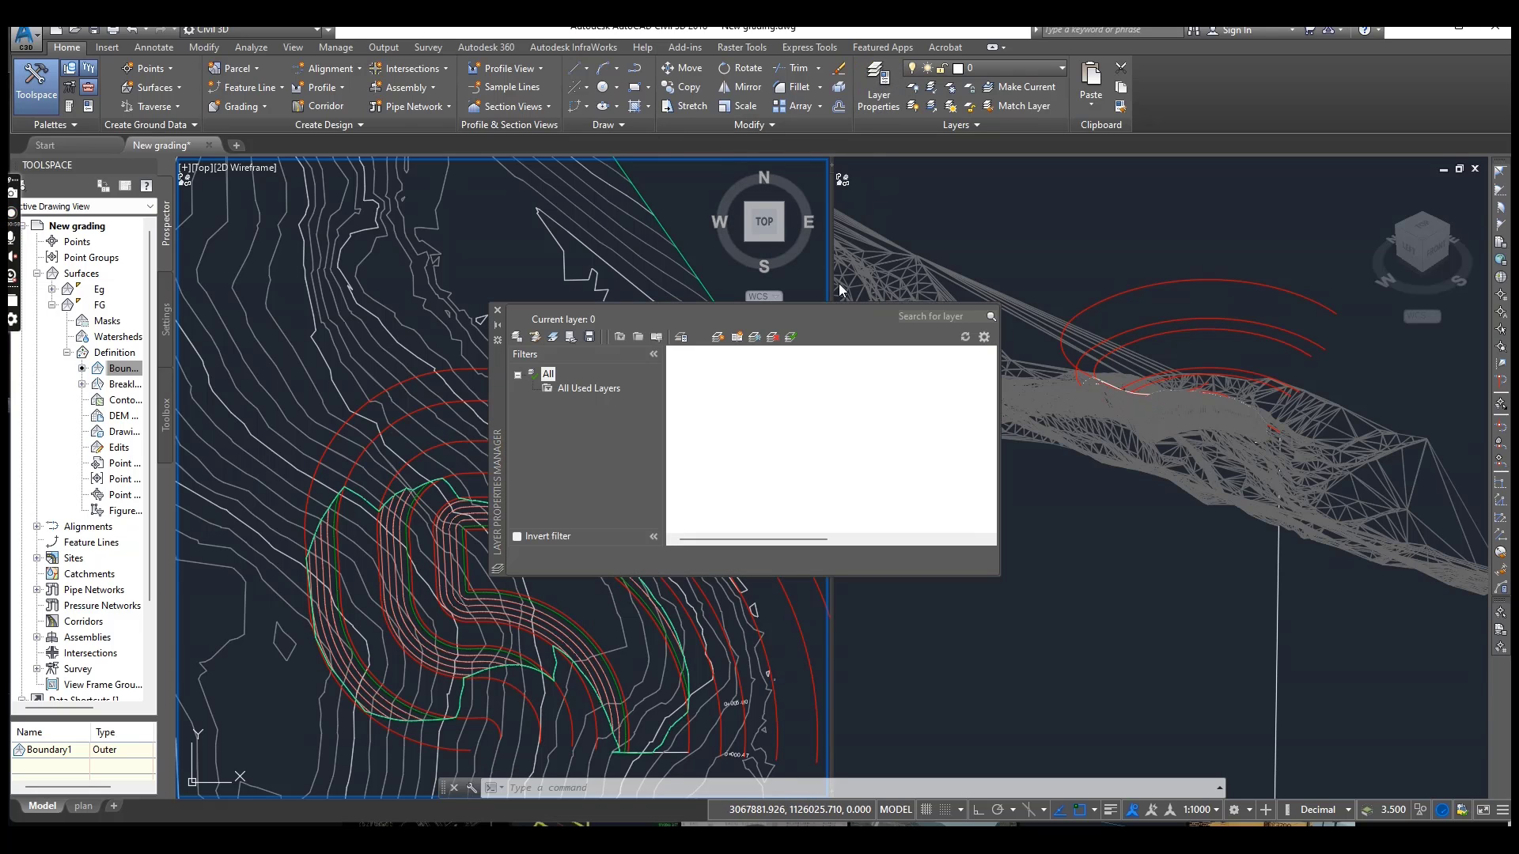
pyautogui.click(718, 337)
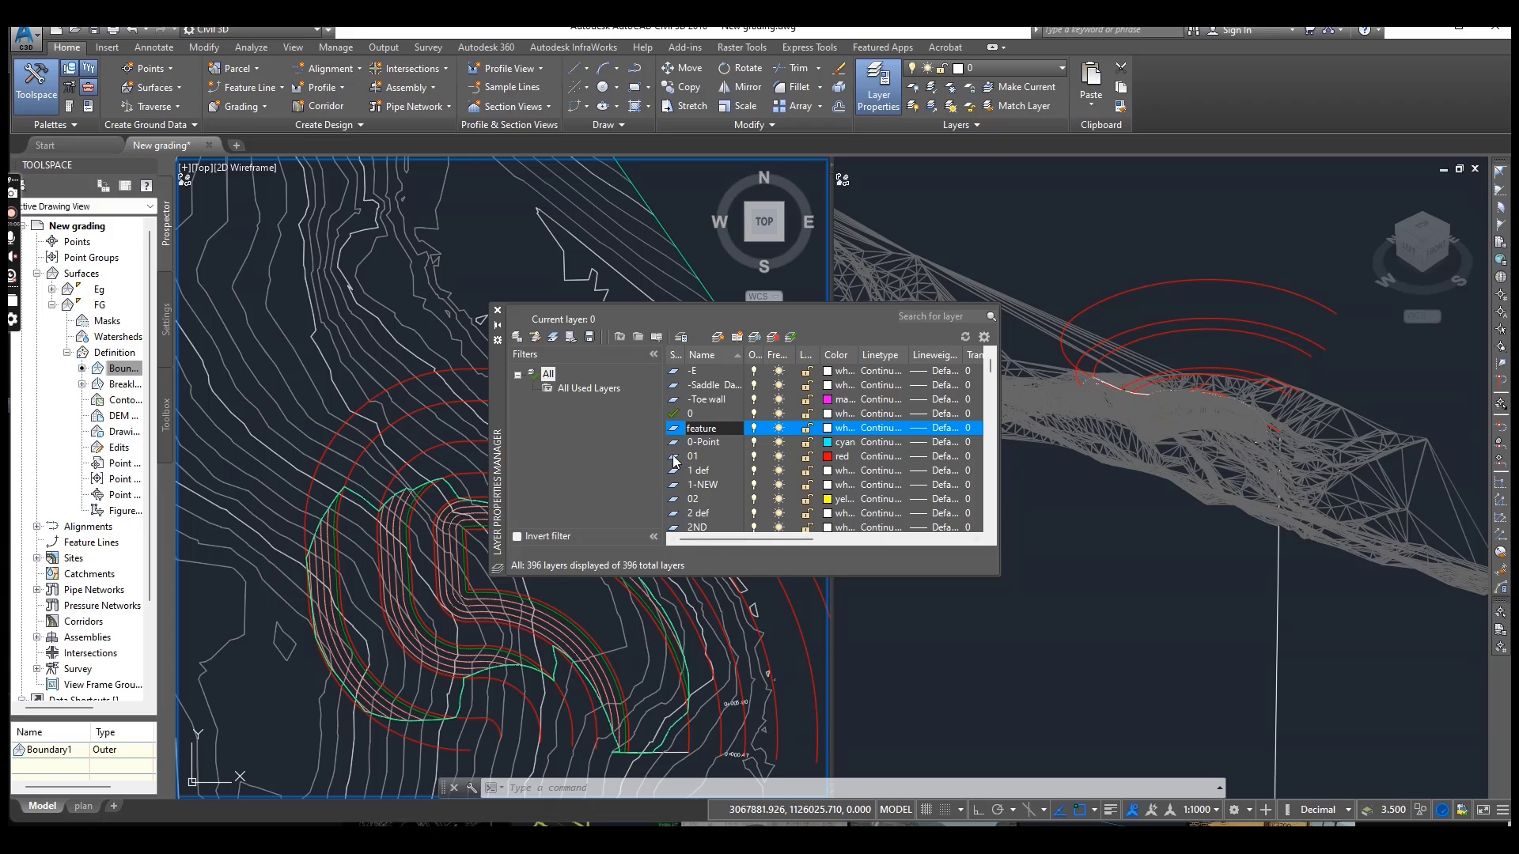
pyautogui.press('Return')
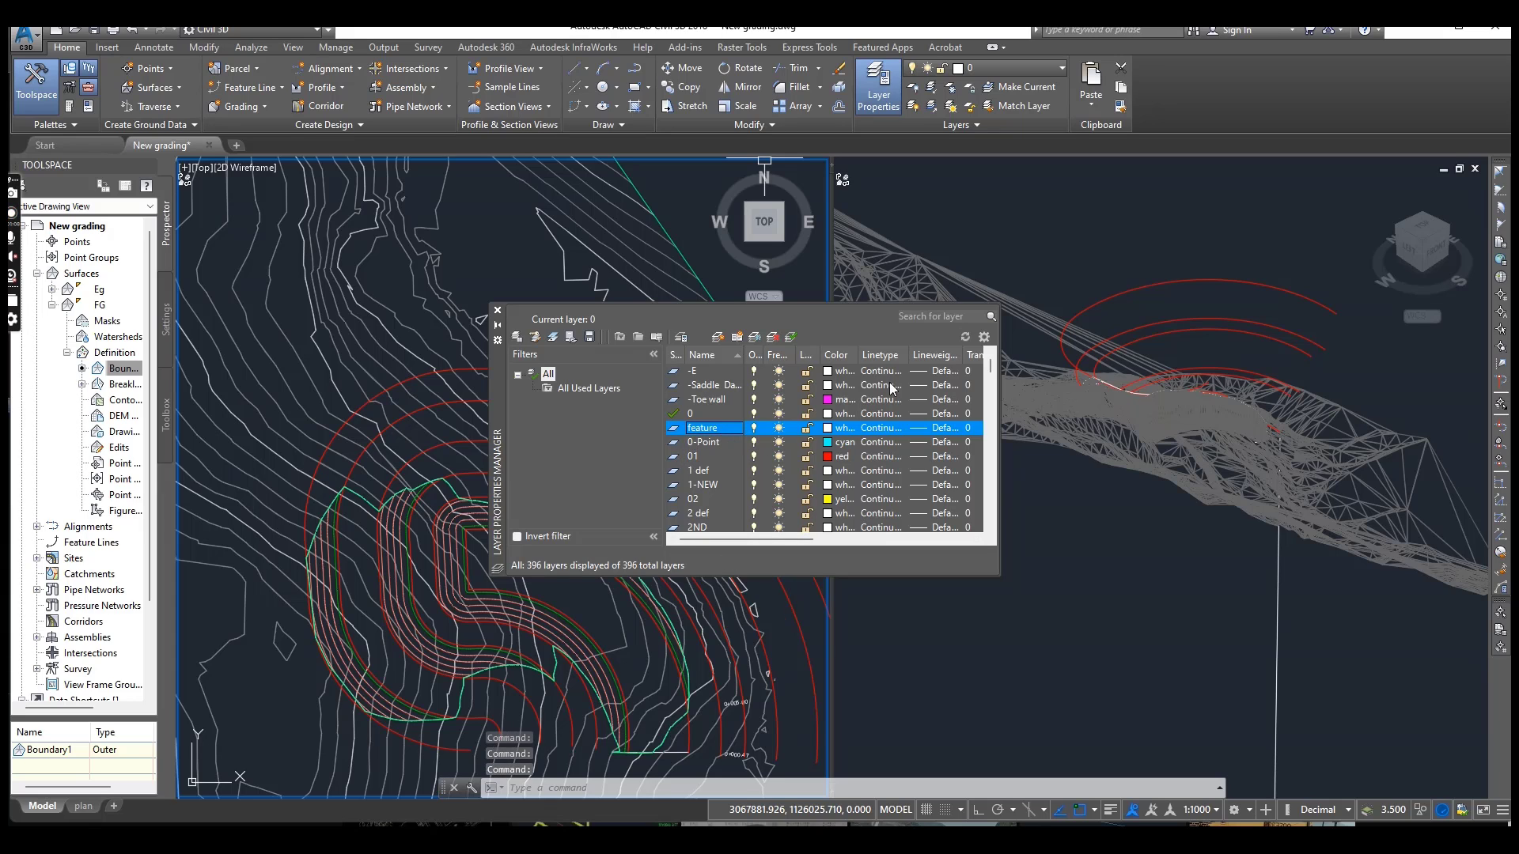
pyautogui.click(498, 310)
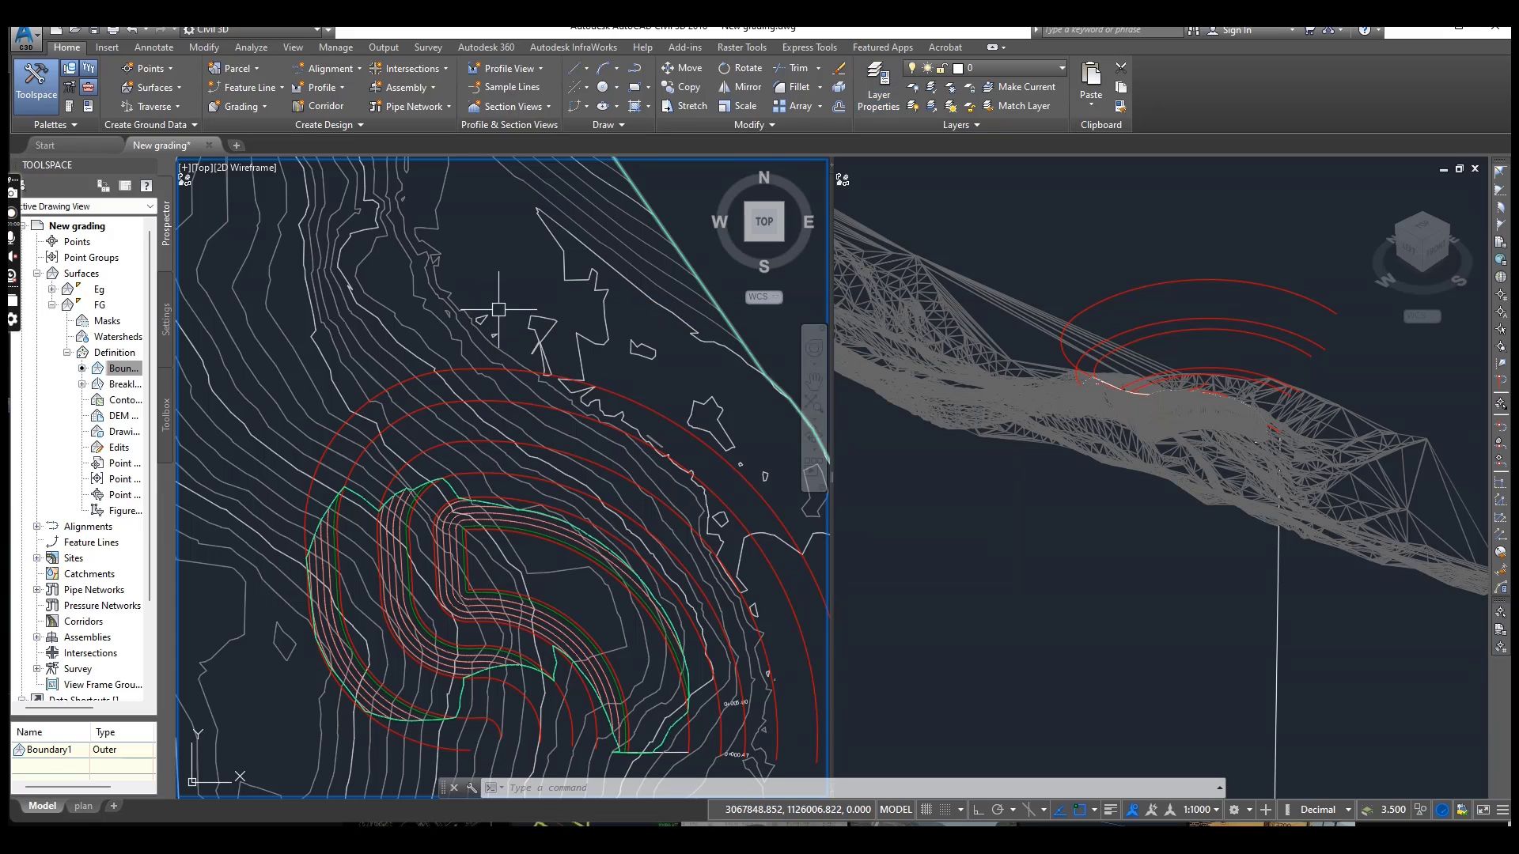
# Select all grading feature lines with Select Similar and move them onto layer feature
pyautogui.click(671, 389)
pyautogui.rightClick(670, 373)
pyautogui.click(723, 754)
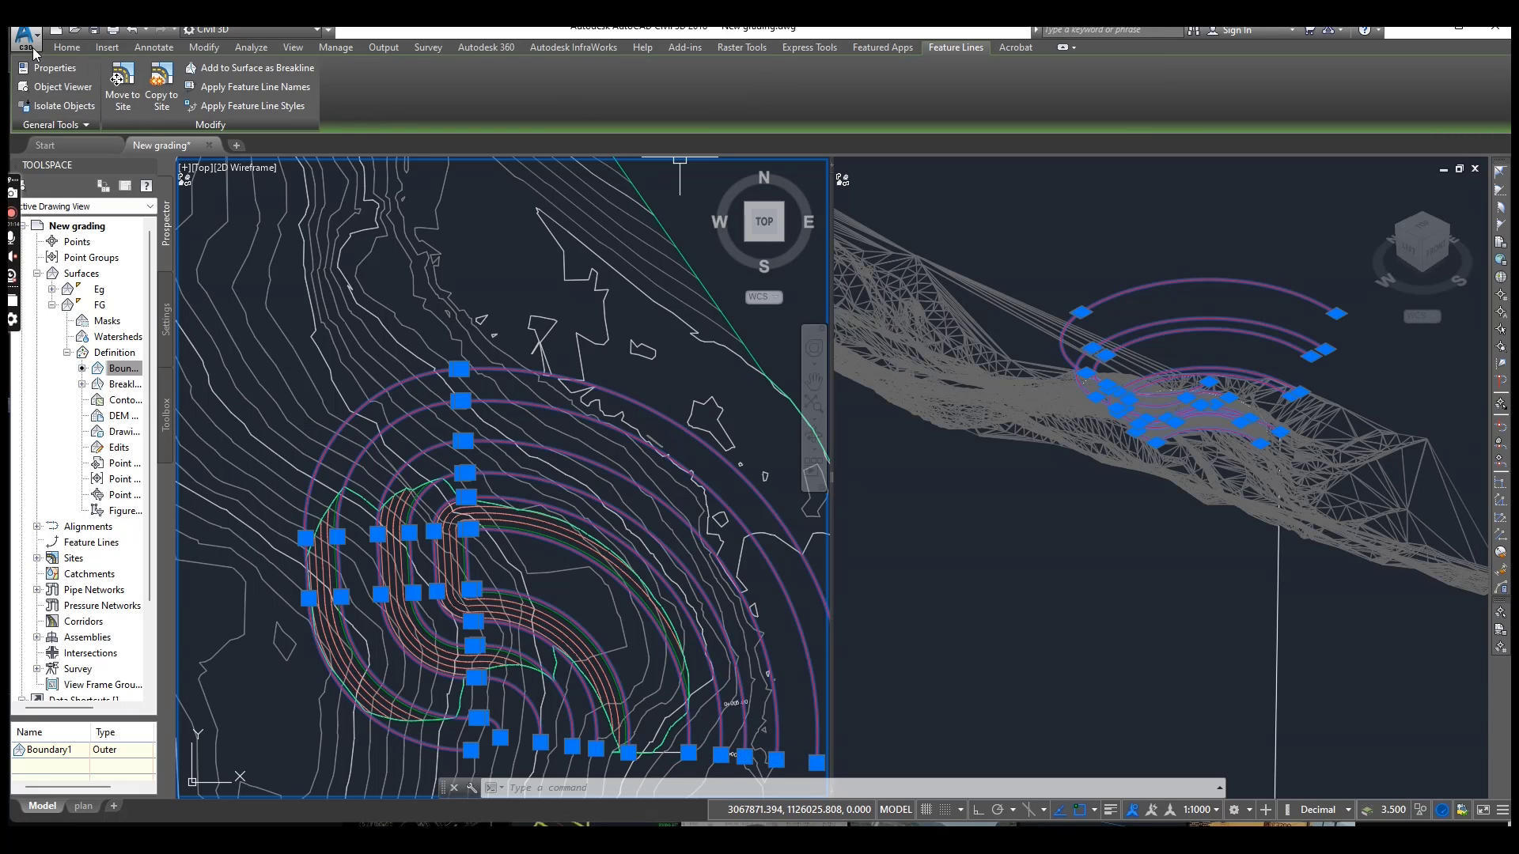
pyautogui.click(67, 47)
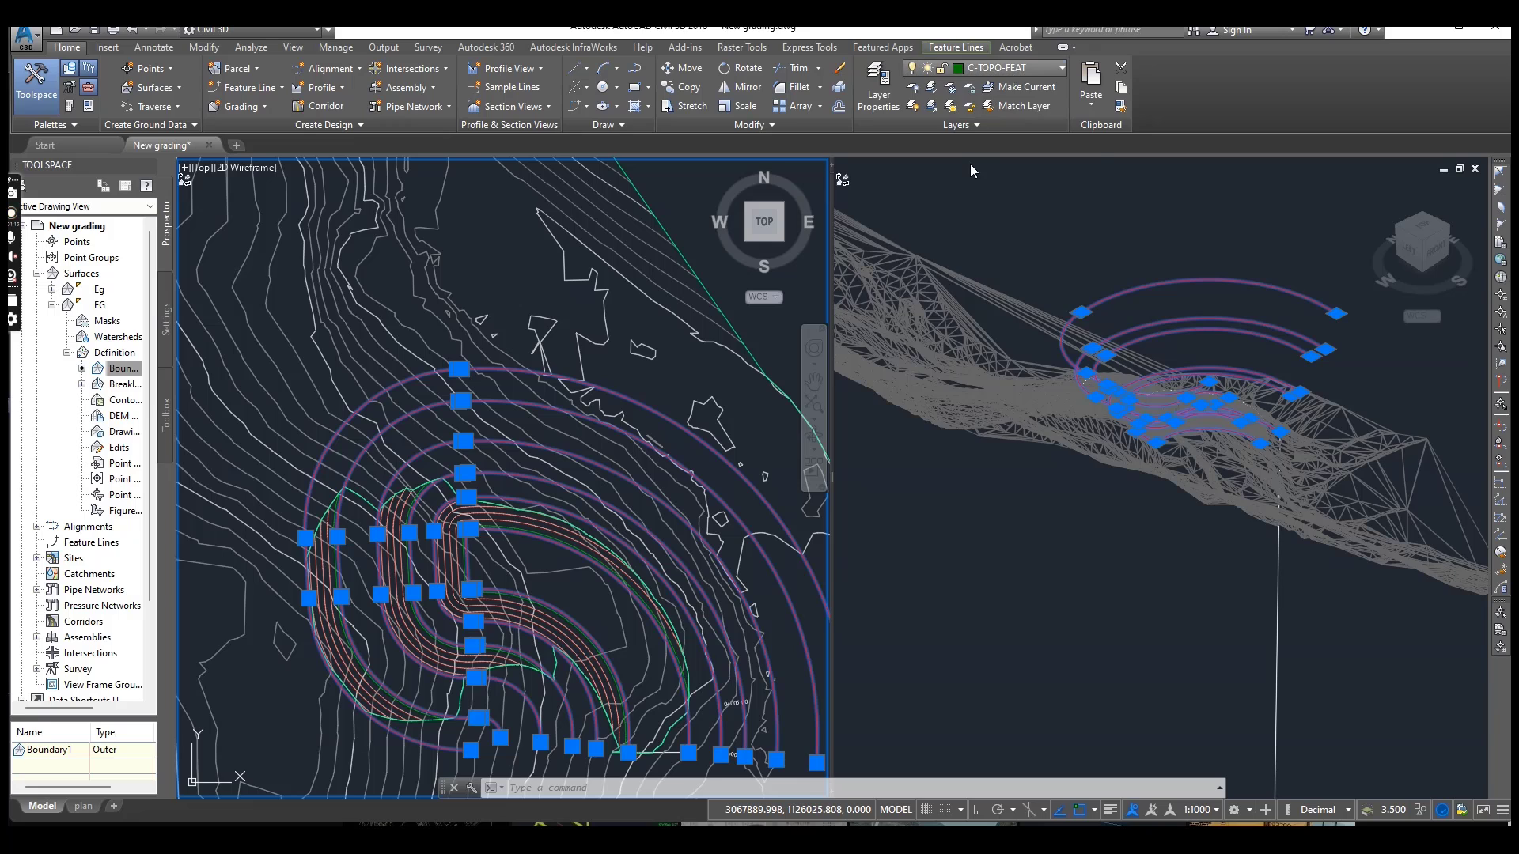
pyautogui.click(1013, 68)
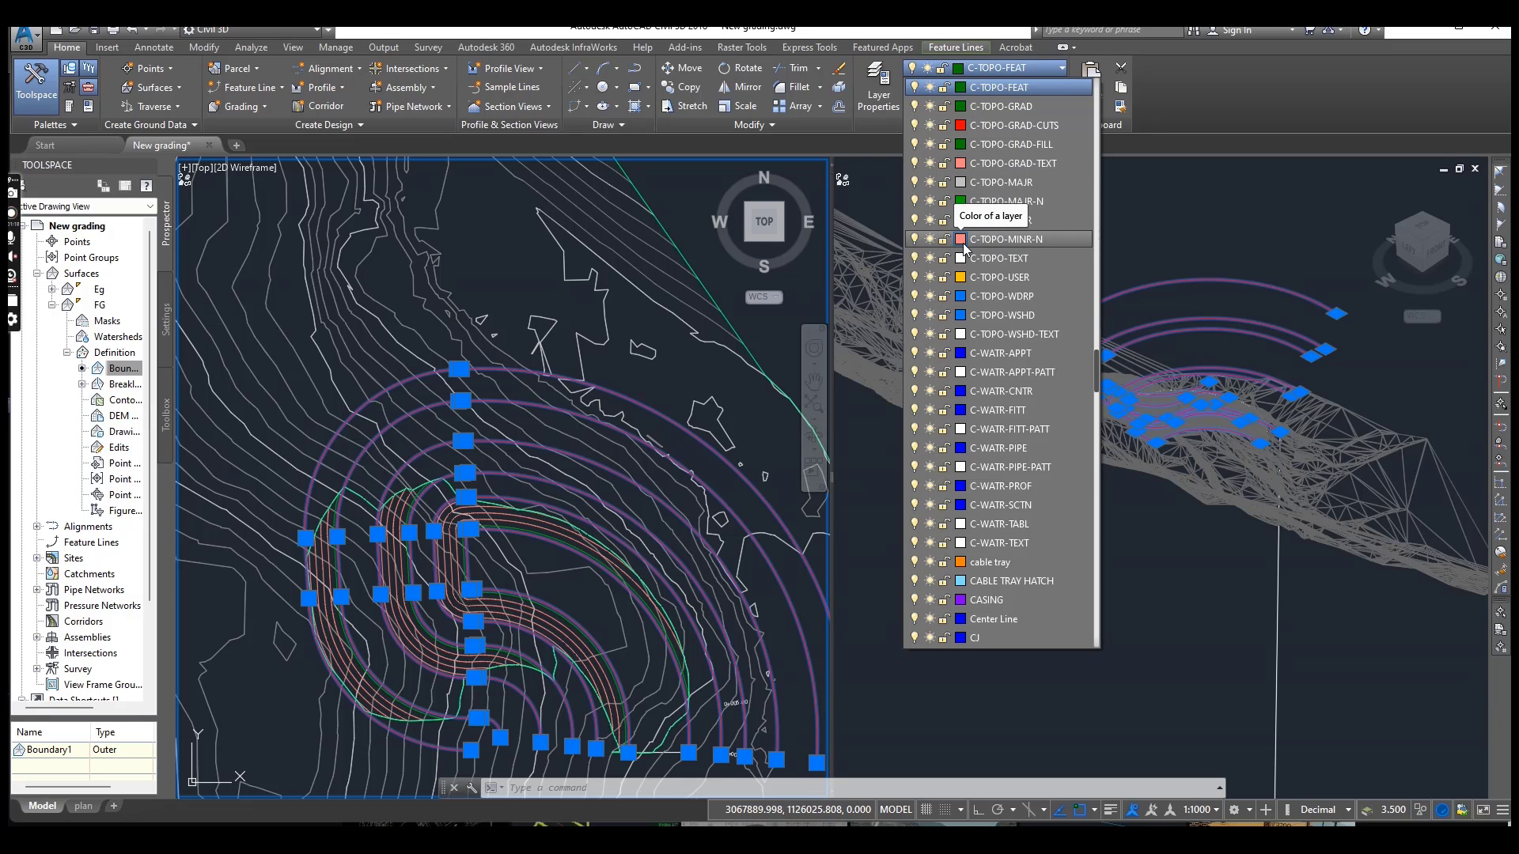
pyautogui.scroll(-10, 969, 237)
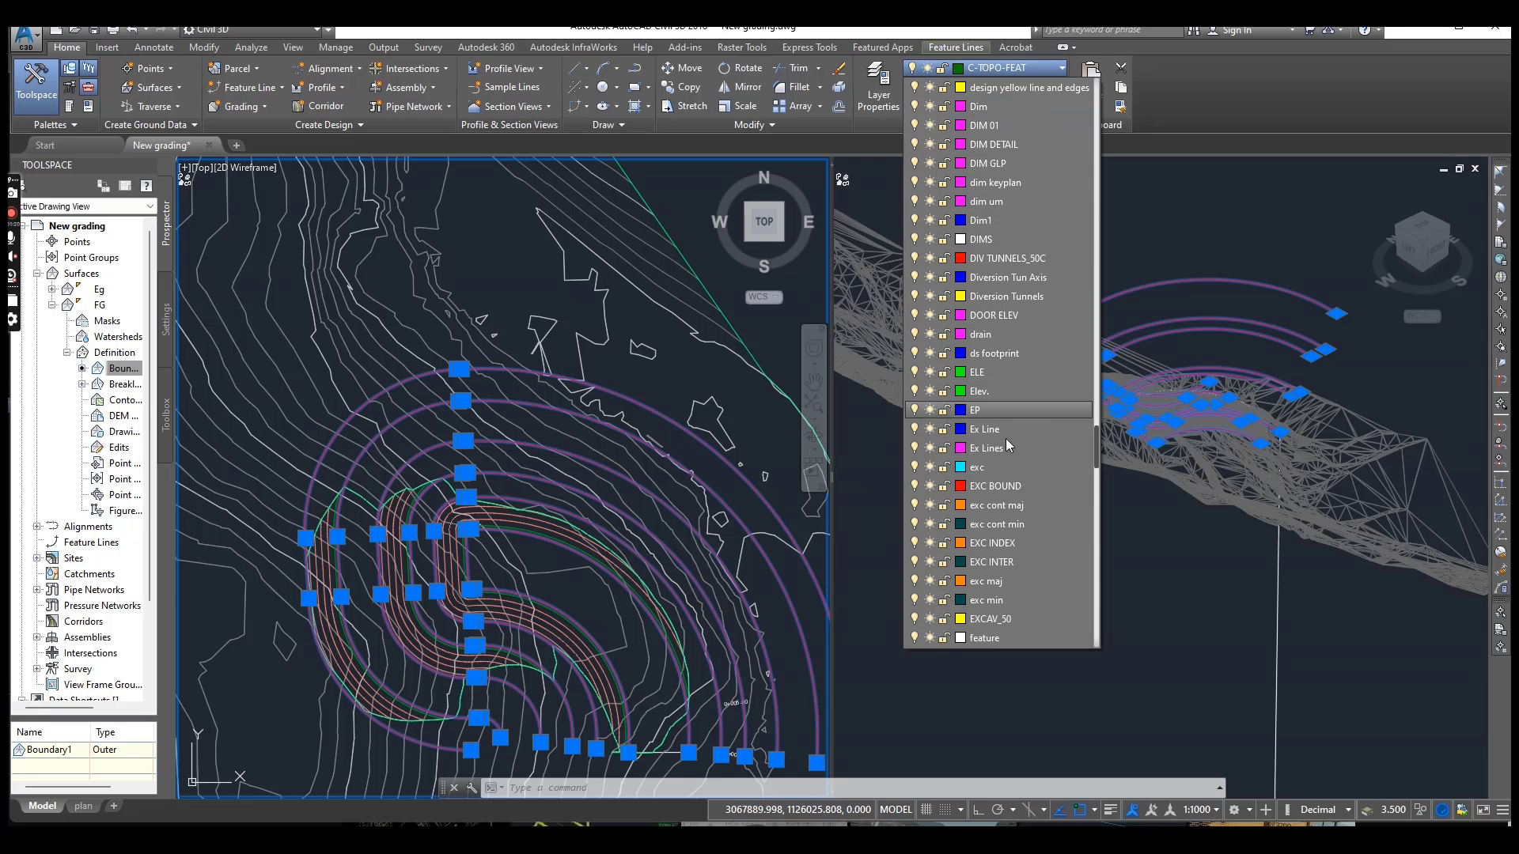
pyautogui.scroll(-1, 1010, 530)
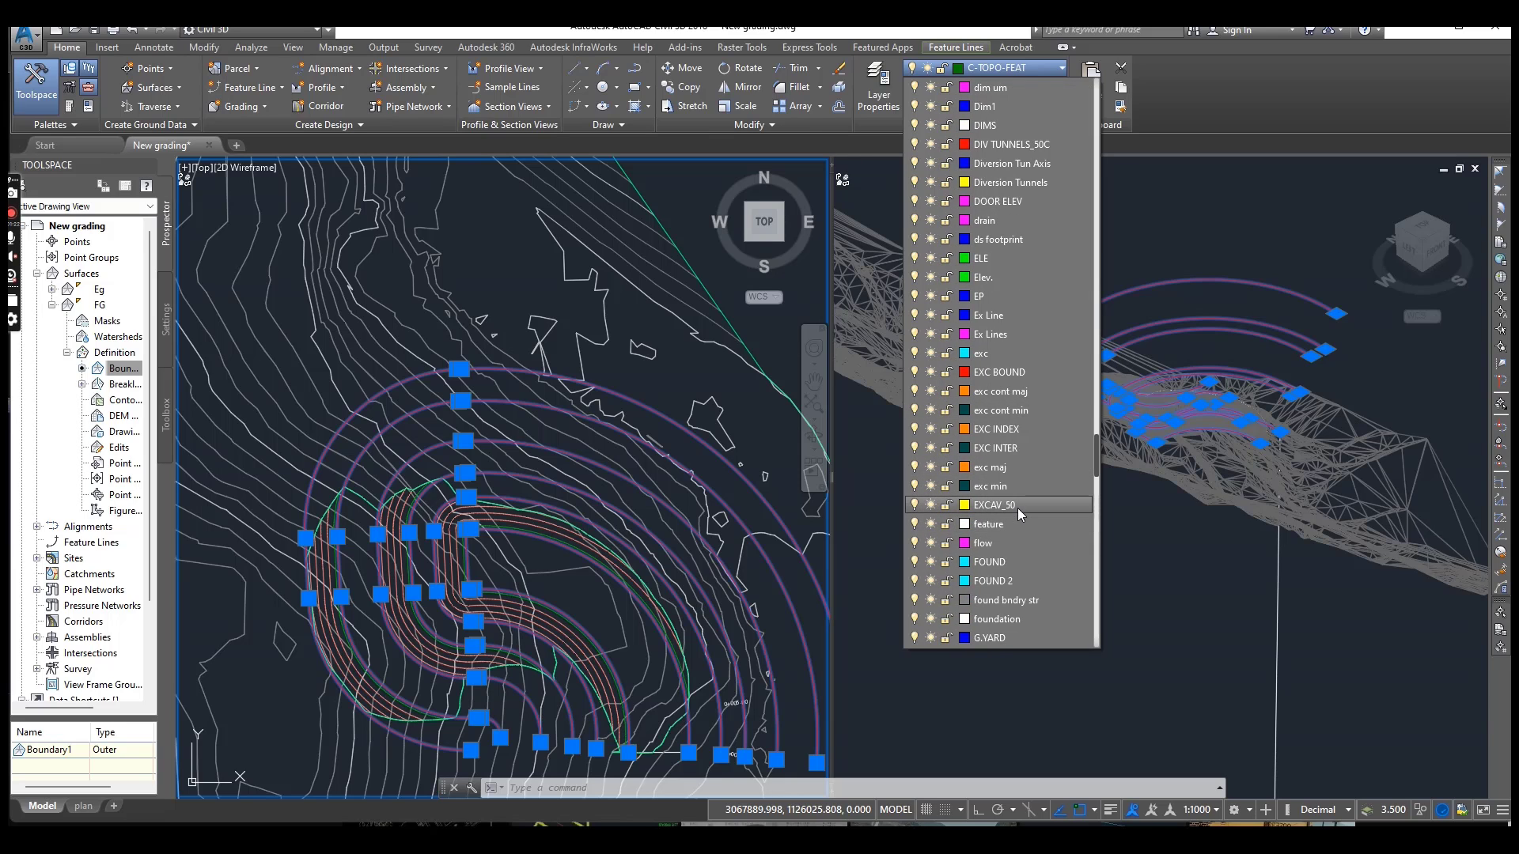
pyautogui.scroll(-2, 1014, 443)
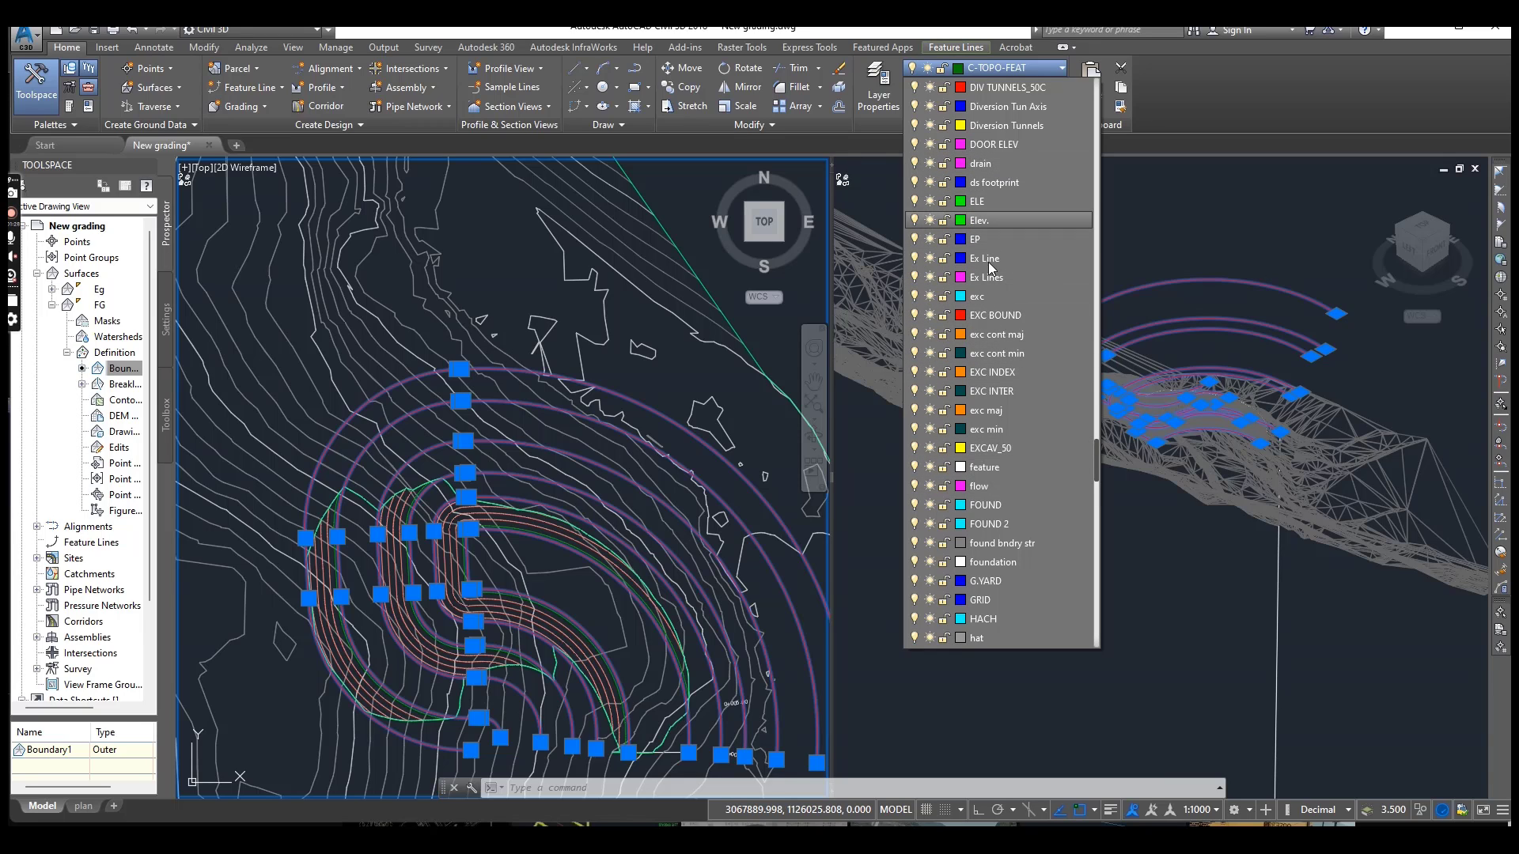
pyautogui.scroll(1, 992, 312)
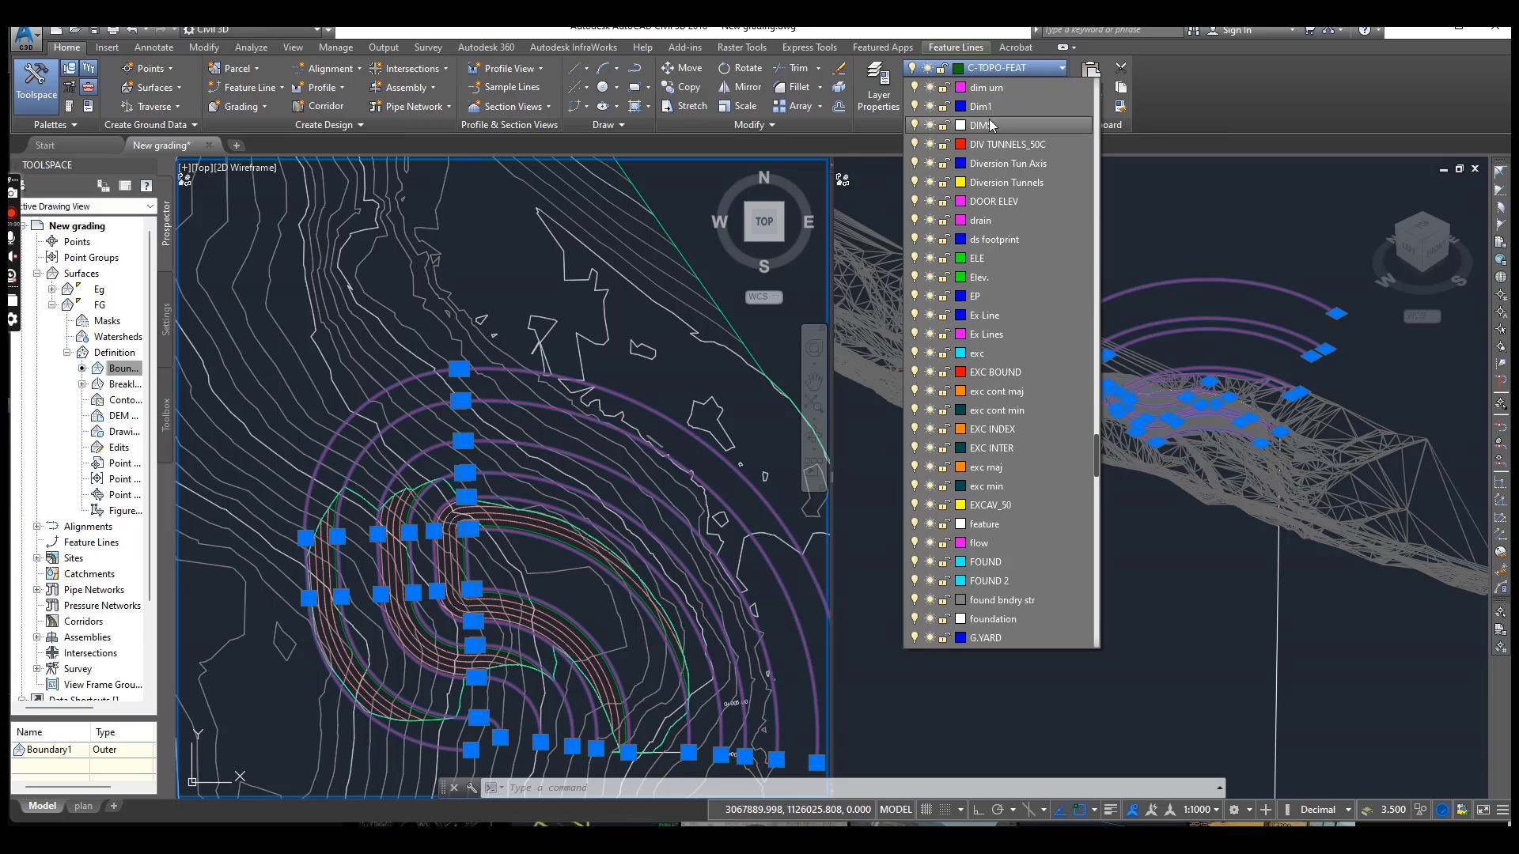
pyautogui.scroll(1, 998, 269)
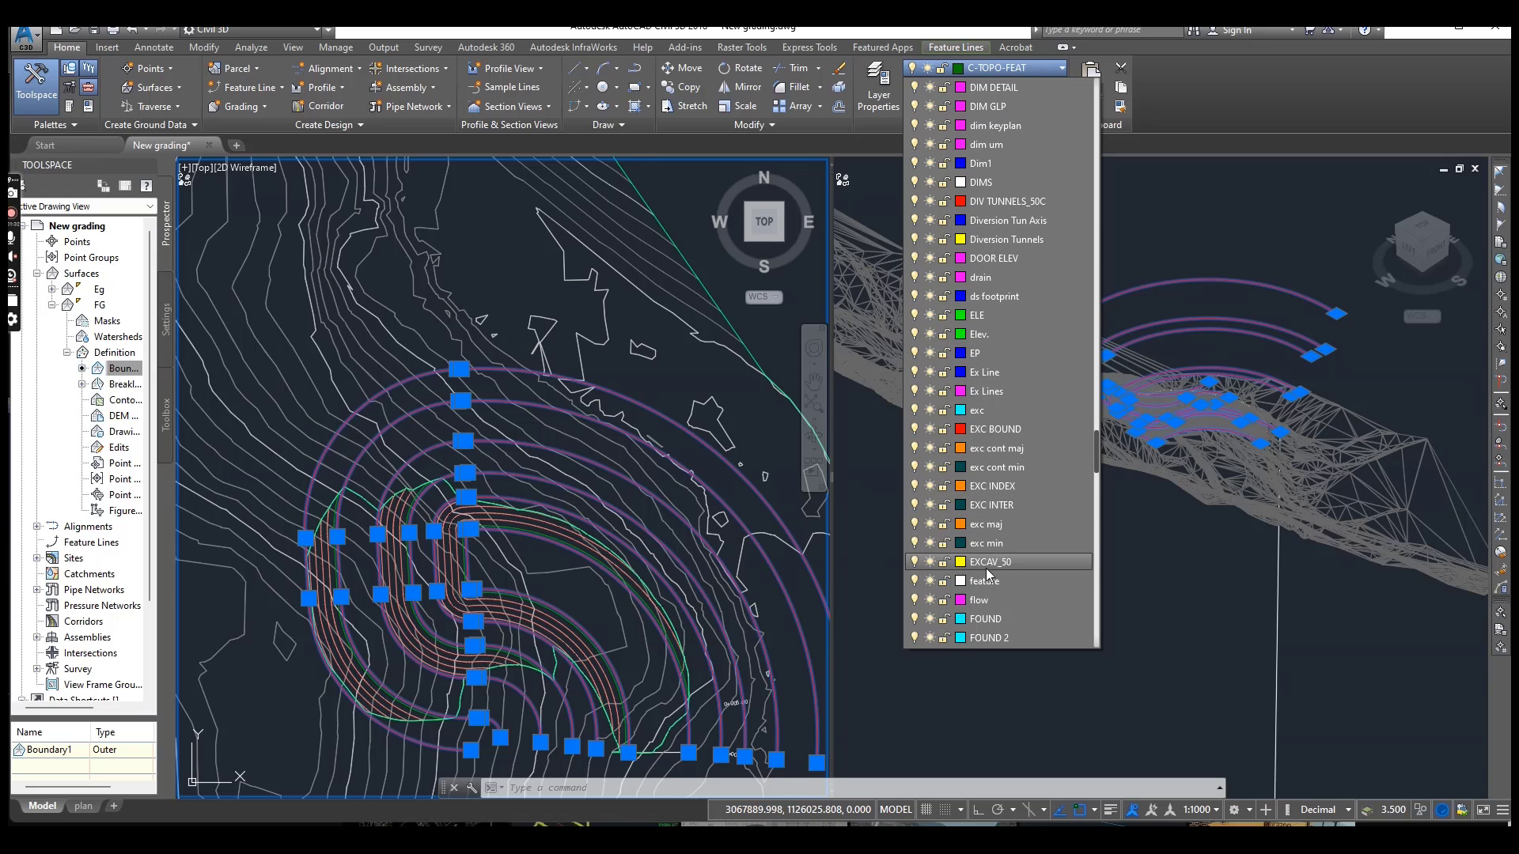
pyautogui.click(985, 581)
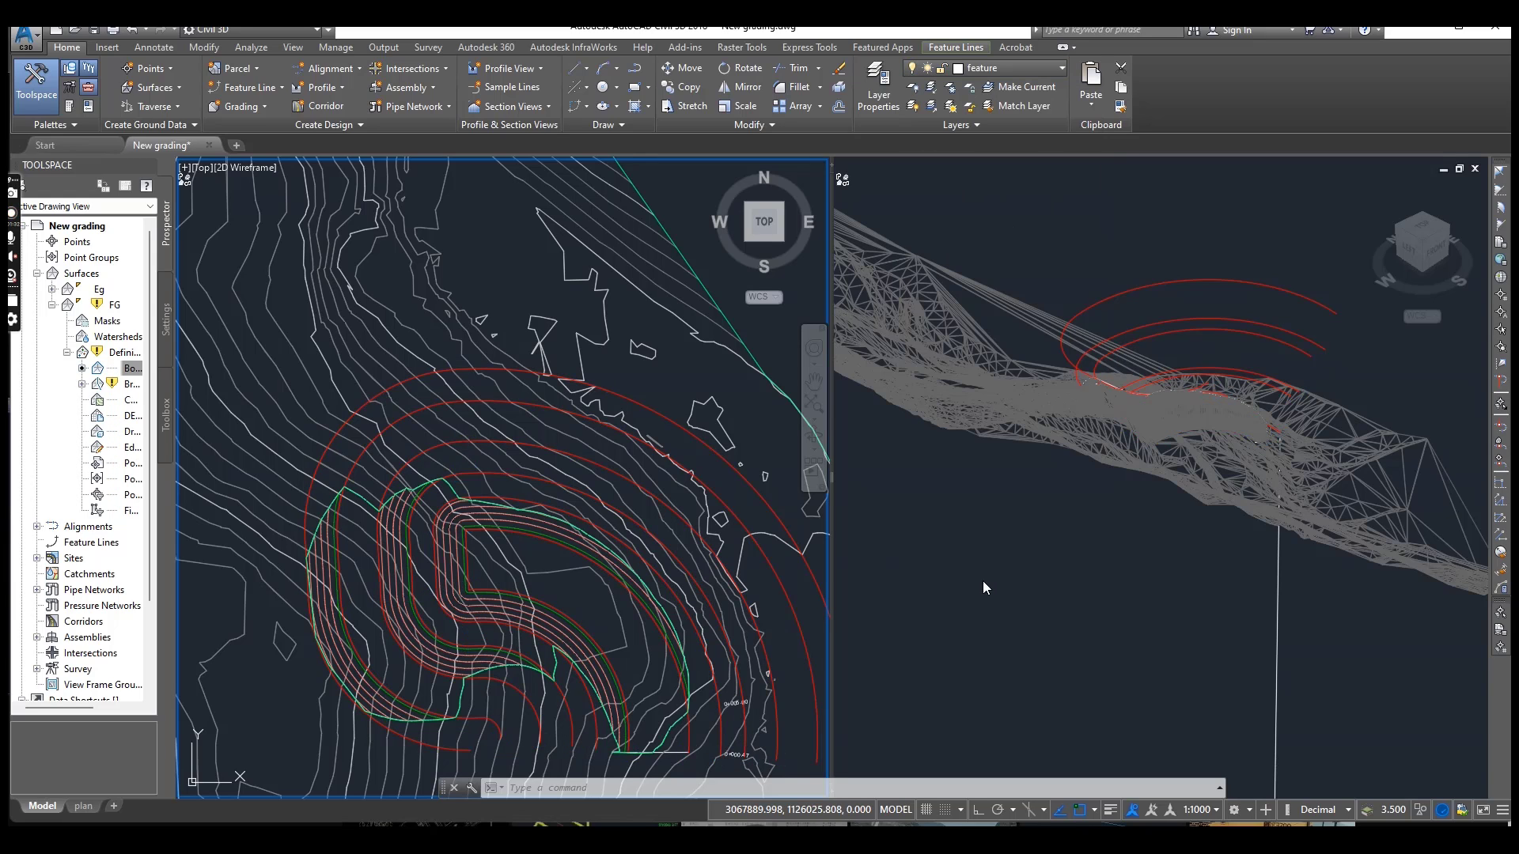
# Turn off the feature layer so the feature lines are hidden
pyautogui.click(915, 70)
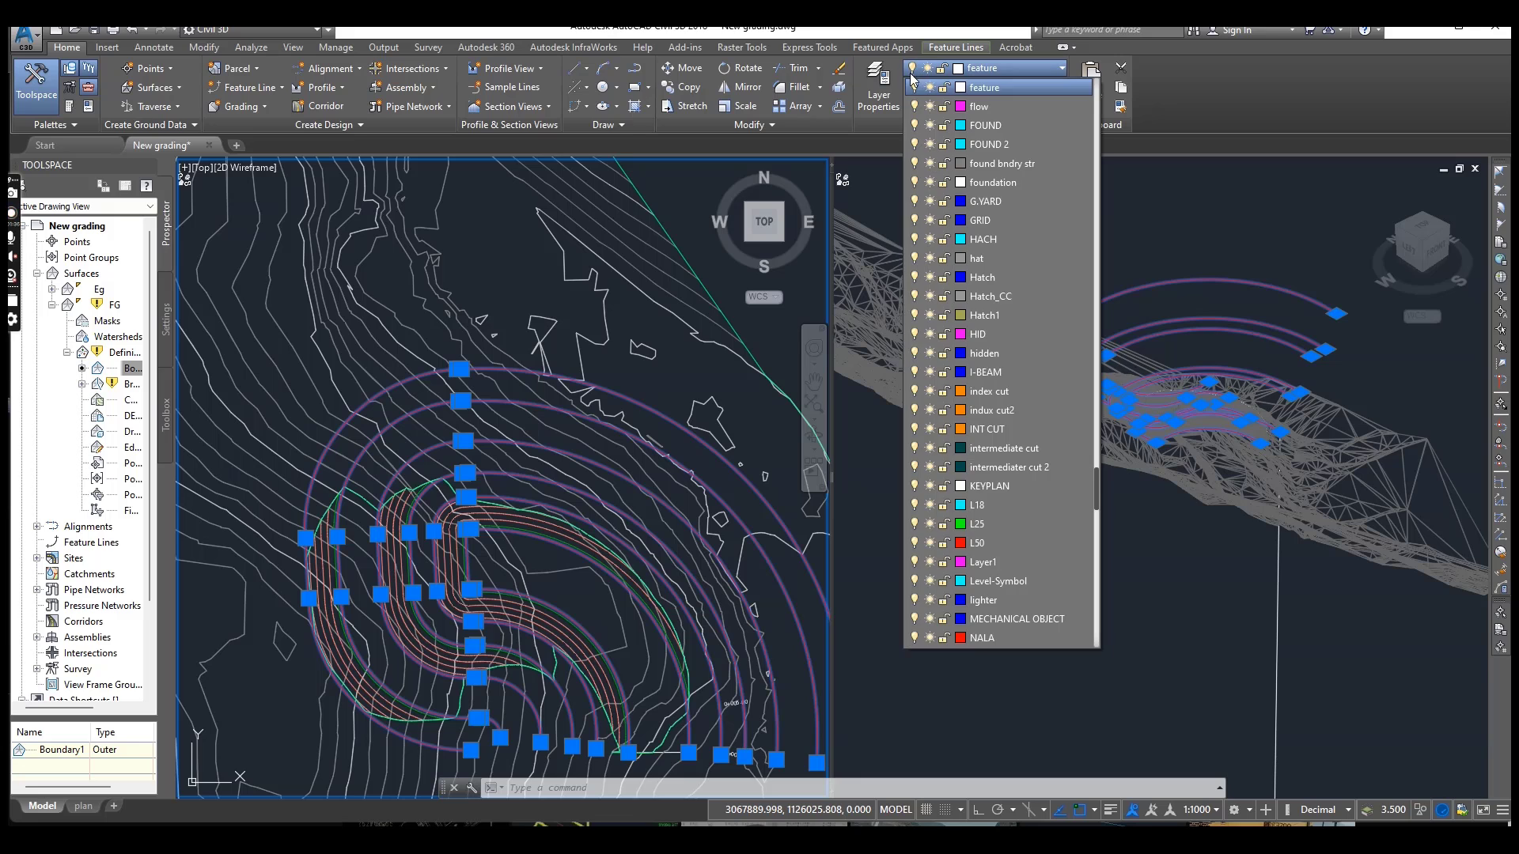
pyautogui.click(916, 88)
pyautogui.click(1265, 314)
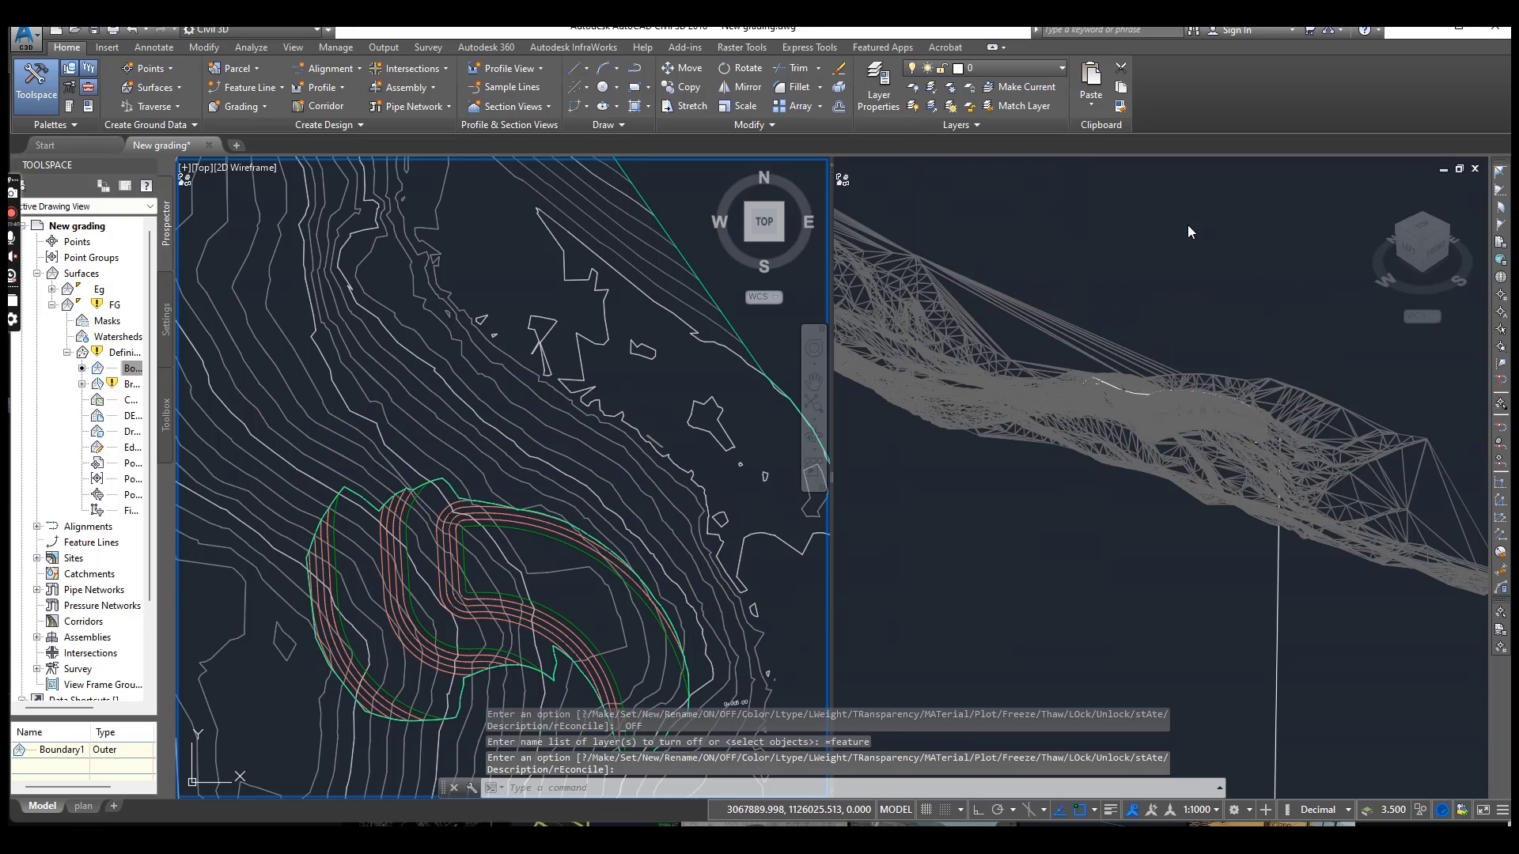
# Zoom to the grading, clear the outline selection, and pick the FG surface to show its Tin Surface tab
pyautogui.scroll(-1, 621, 517)
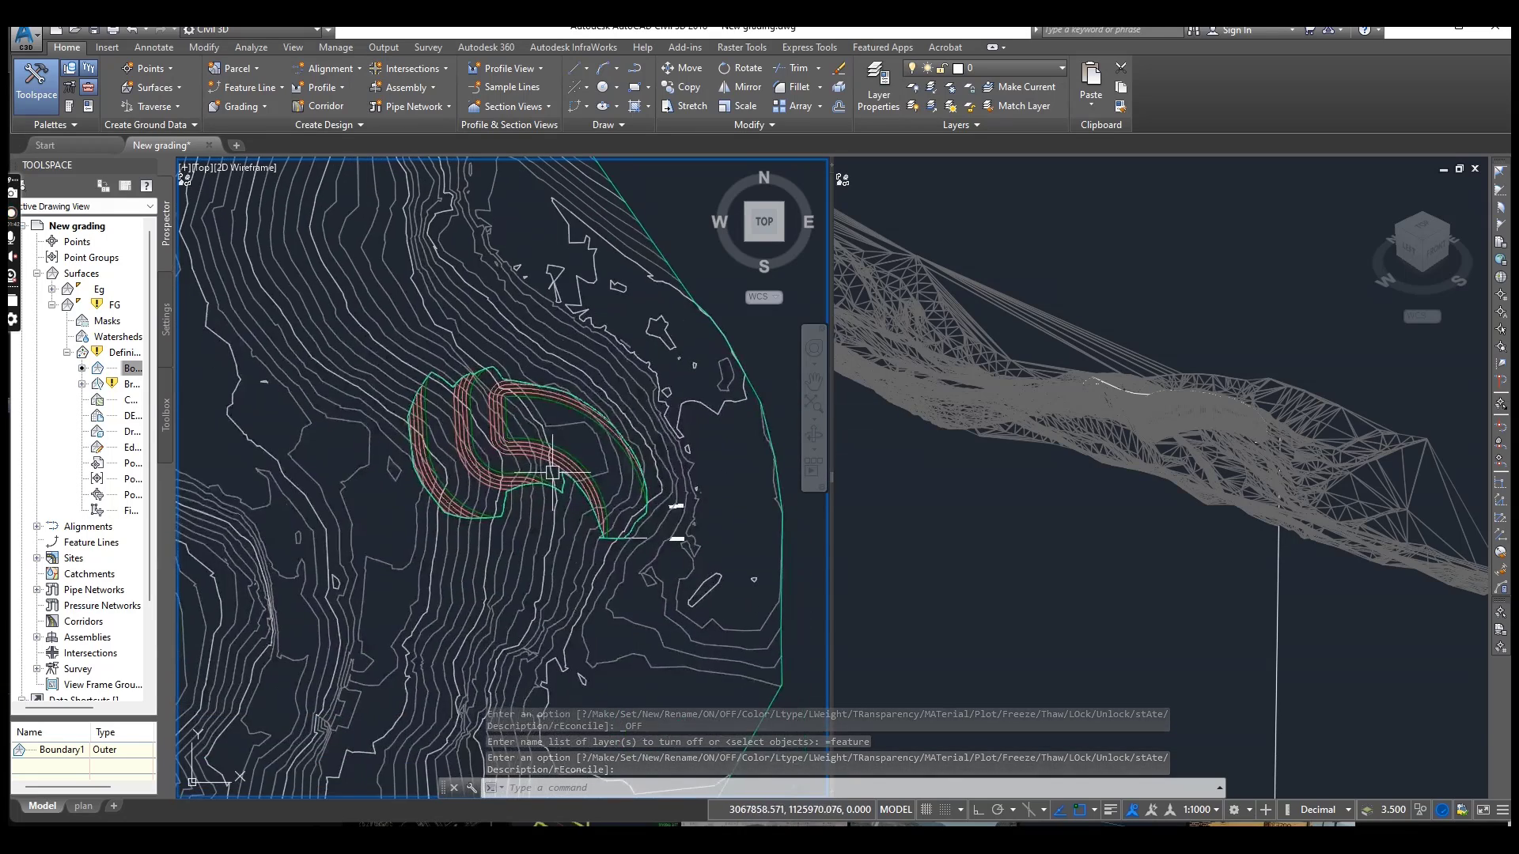
pyautogui.scroll(3, 546, 466)
pyautogui.scroll(-2, 550, 490)
pyautogui.scroll(2, 570, 498)
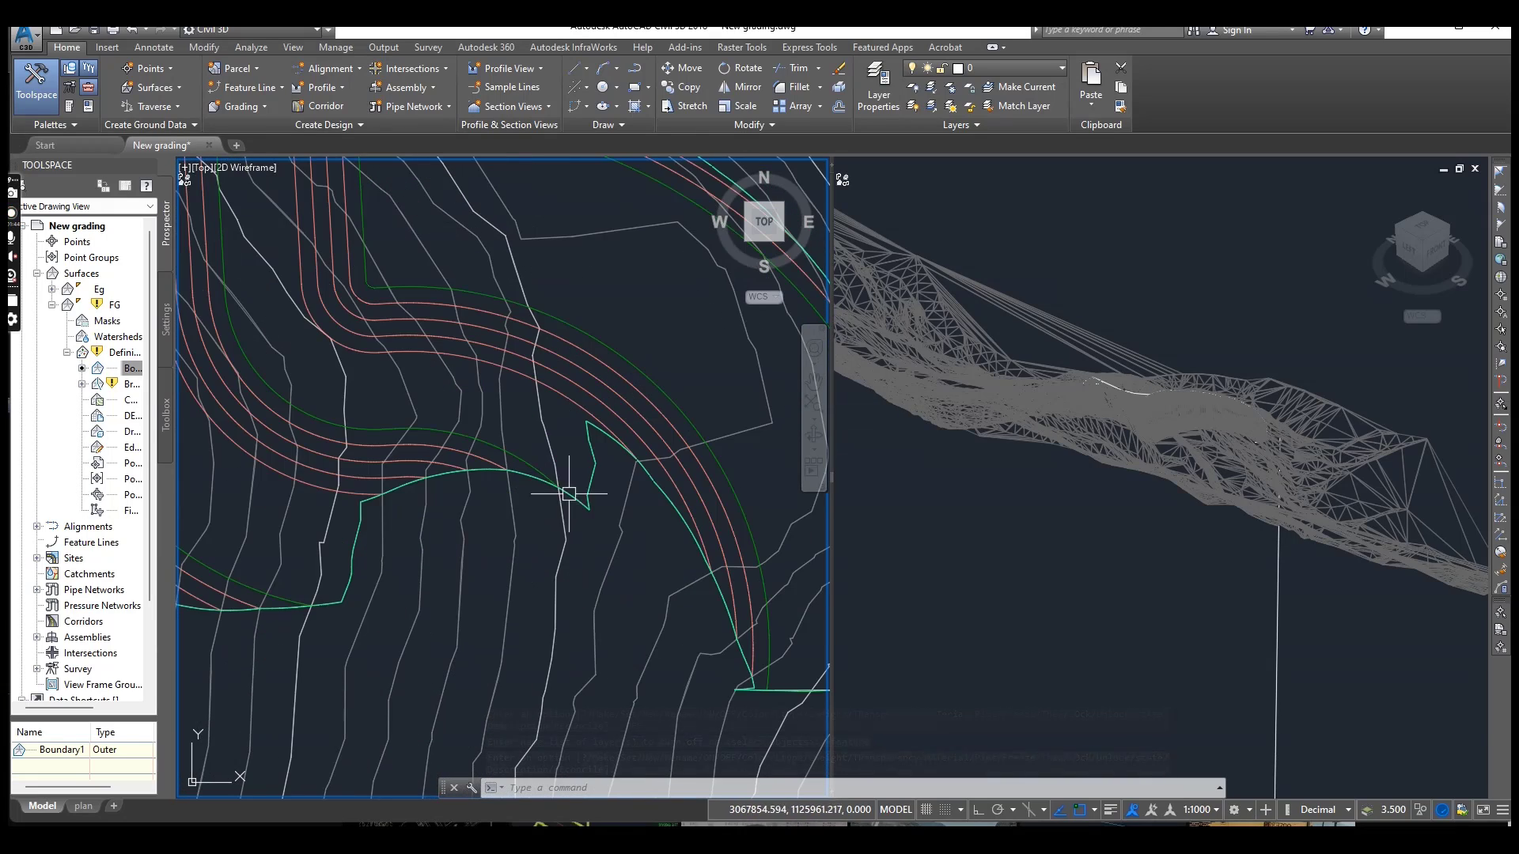
pyautogui.click(593, 474)
pyautogui.scroll(-3, 583, 413)
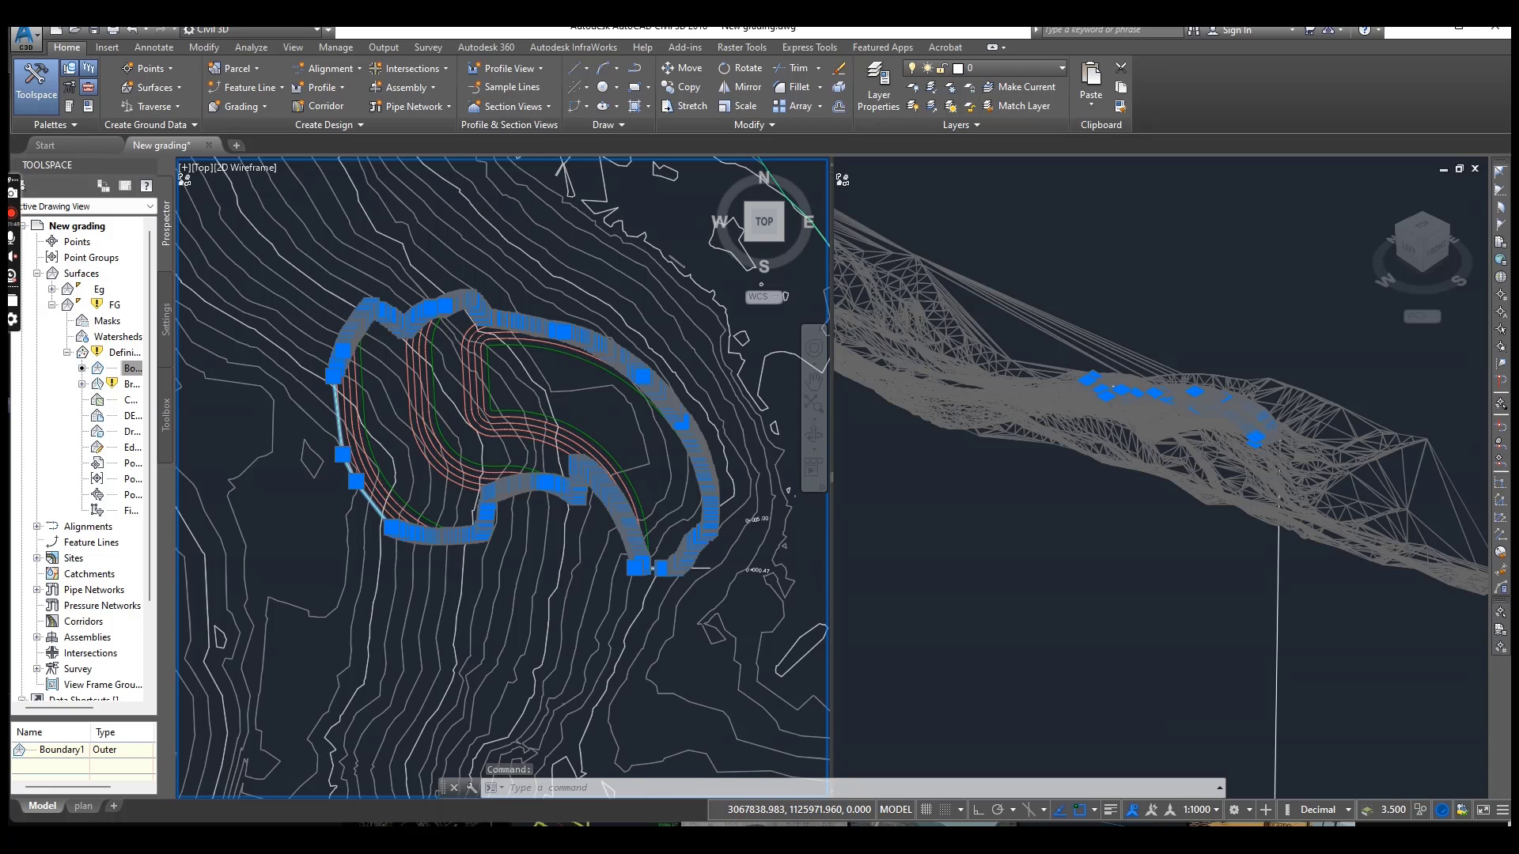
pyautogui.scroll(3, 444, 408)
pyautogui.scroll(-3, 332, 447)
pyautogui.scroll(1, 427, 443)
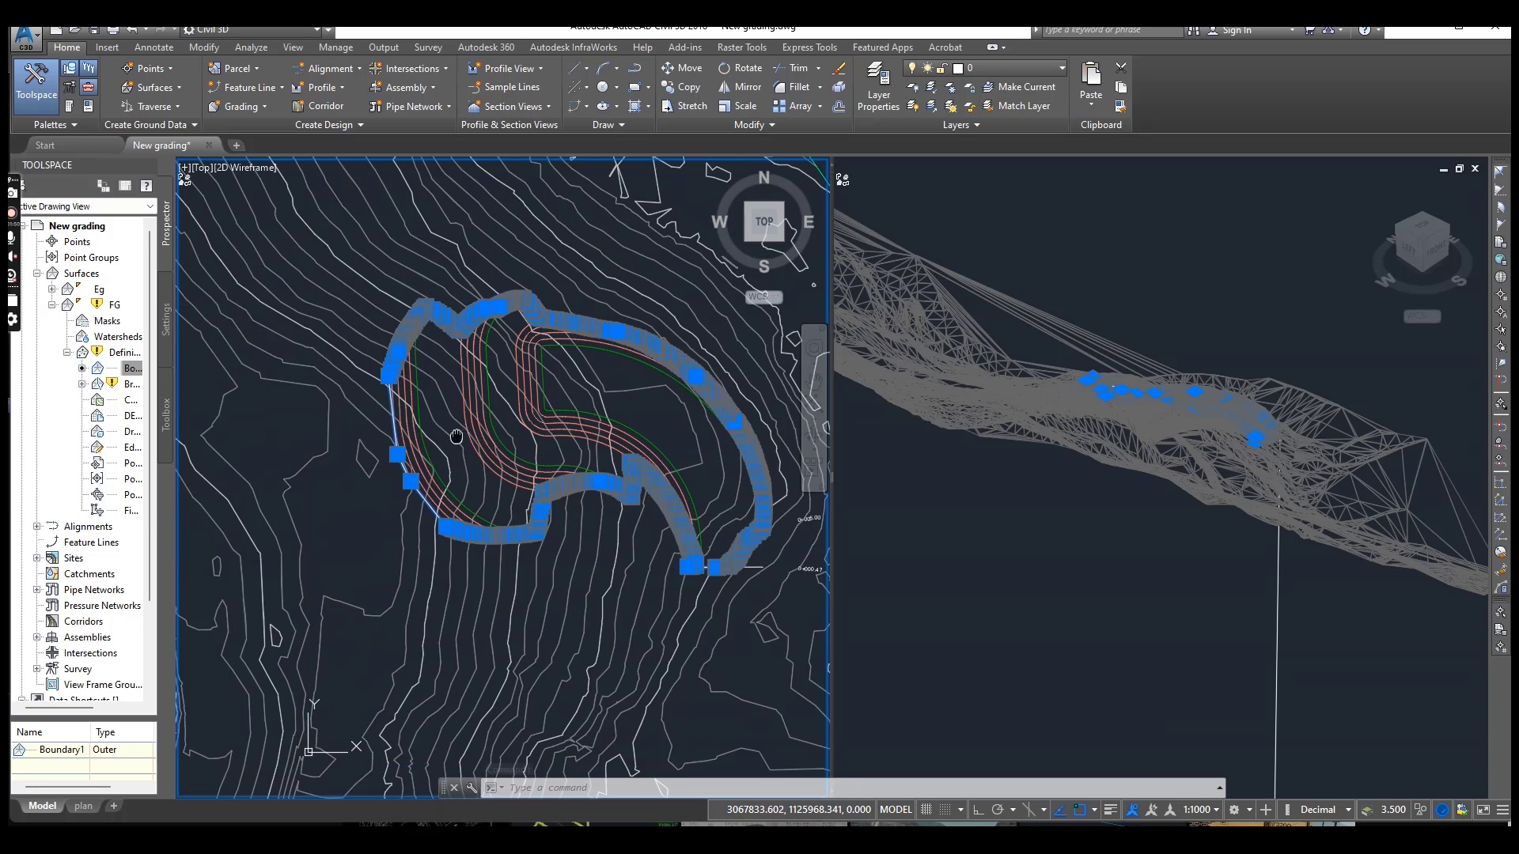
pyautogui.press('Escape')
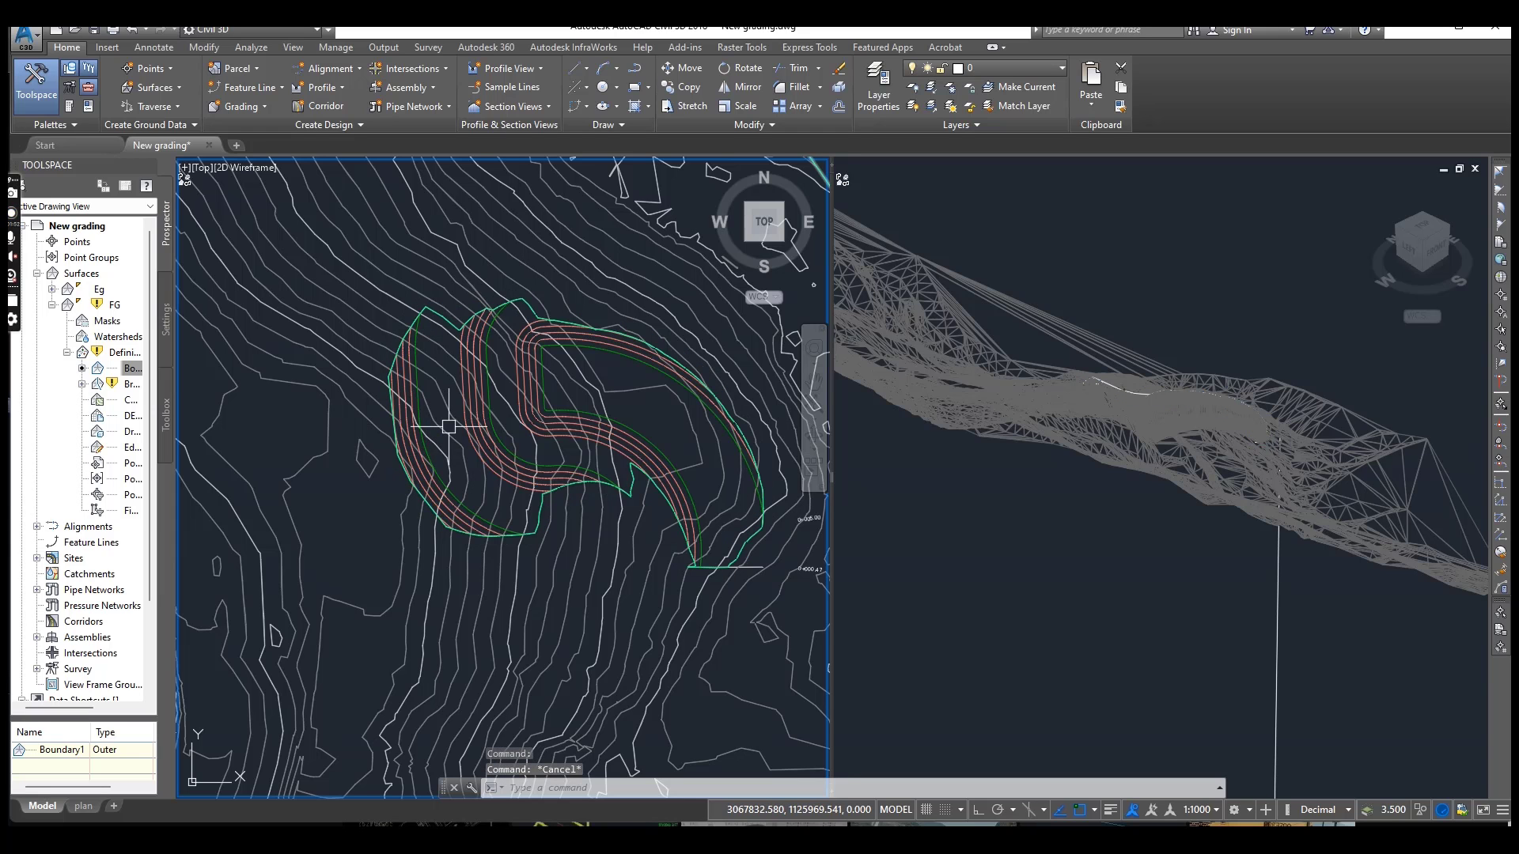
pyautogui.scroll(-5, 466, 428)
pyautogui.scroll(5, 522, 428)
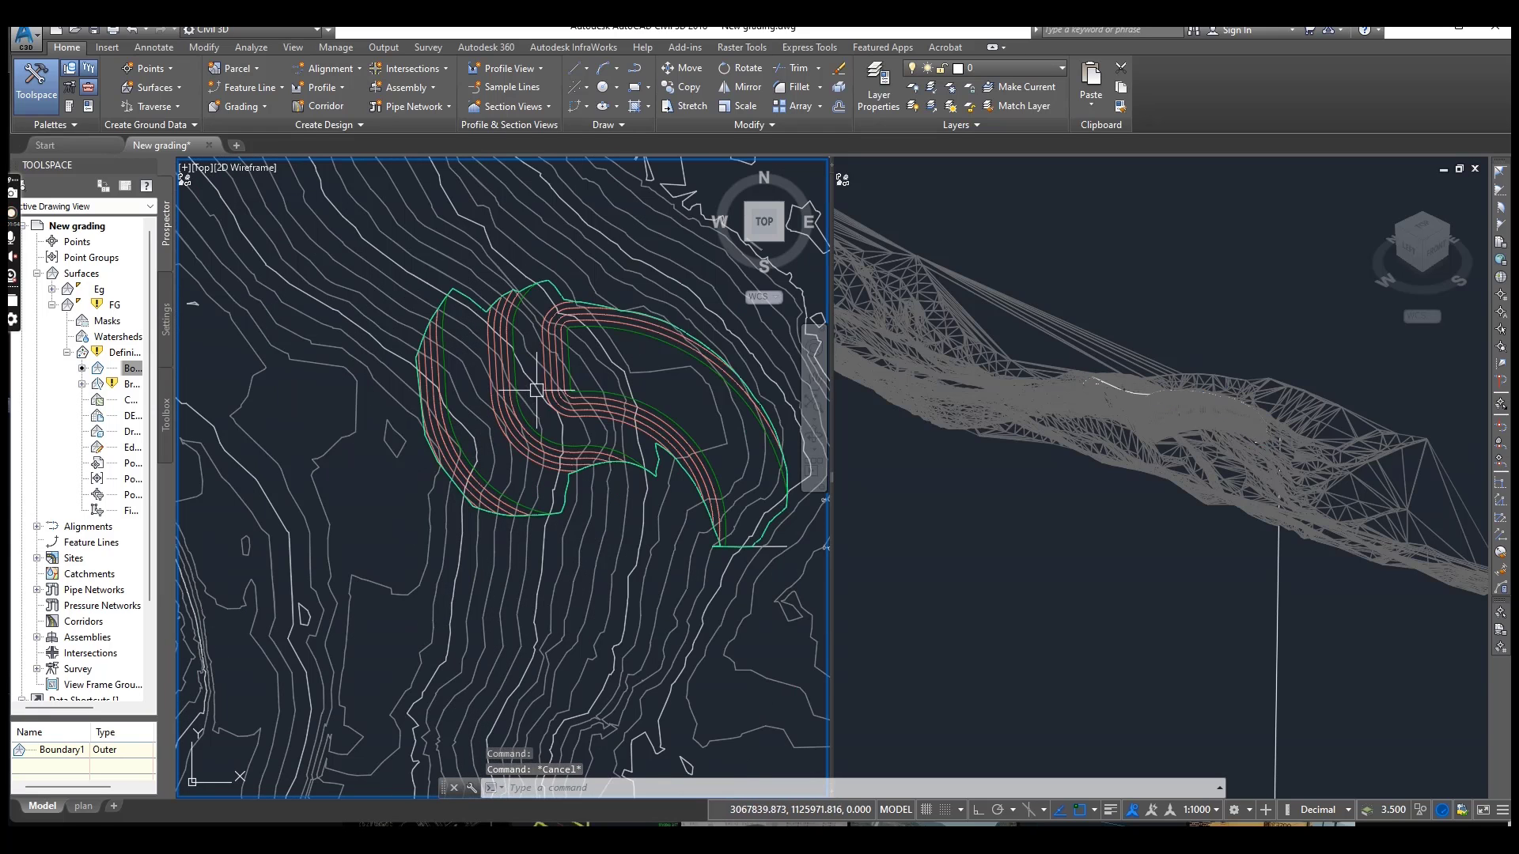
pyautogui.click(552, 391)
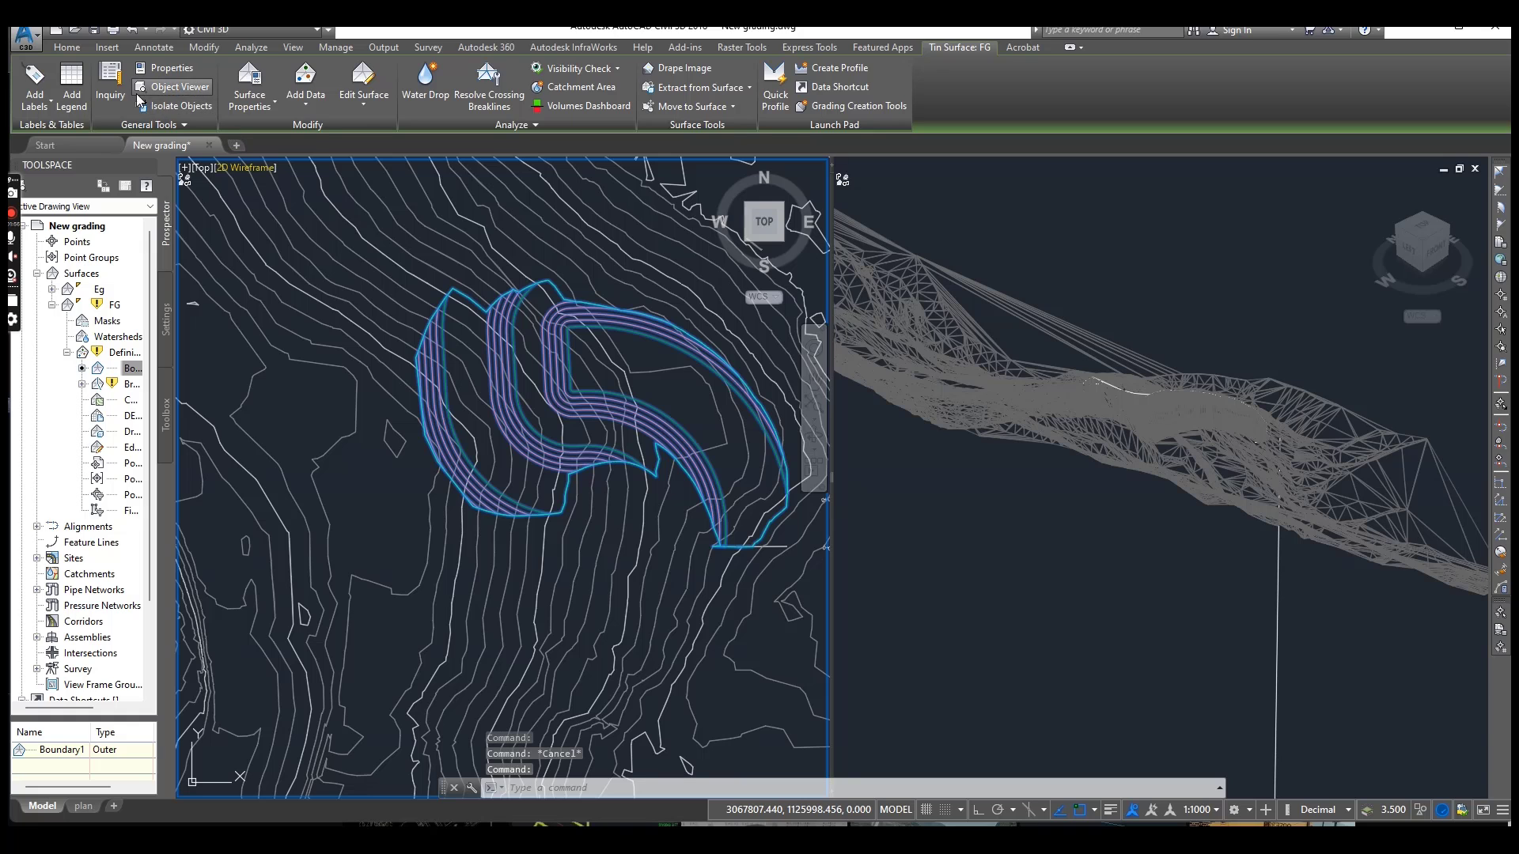
# View the FG surface in the Object Viewer, orbiting the shaded stepped benches from several angles
pyautogui.click(197, 91)
pyautogui.moveTo(752, 570)
pyautogui.mouseDown()
pyautogui.moveTo(853, 571)
pyautogui.moveTo(691, 604)
pyautogui.moveTo(699, 593)
pyautogui.mouseUp()
pyautogui.scroll(-3, 784, 627)
pyautogui.scroll(4, 832, 589)
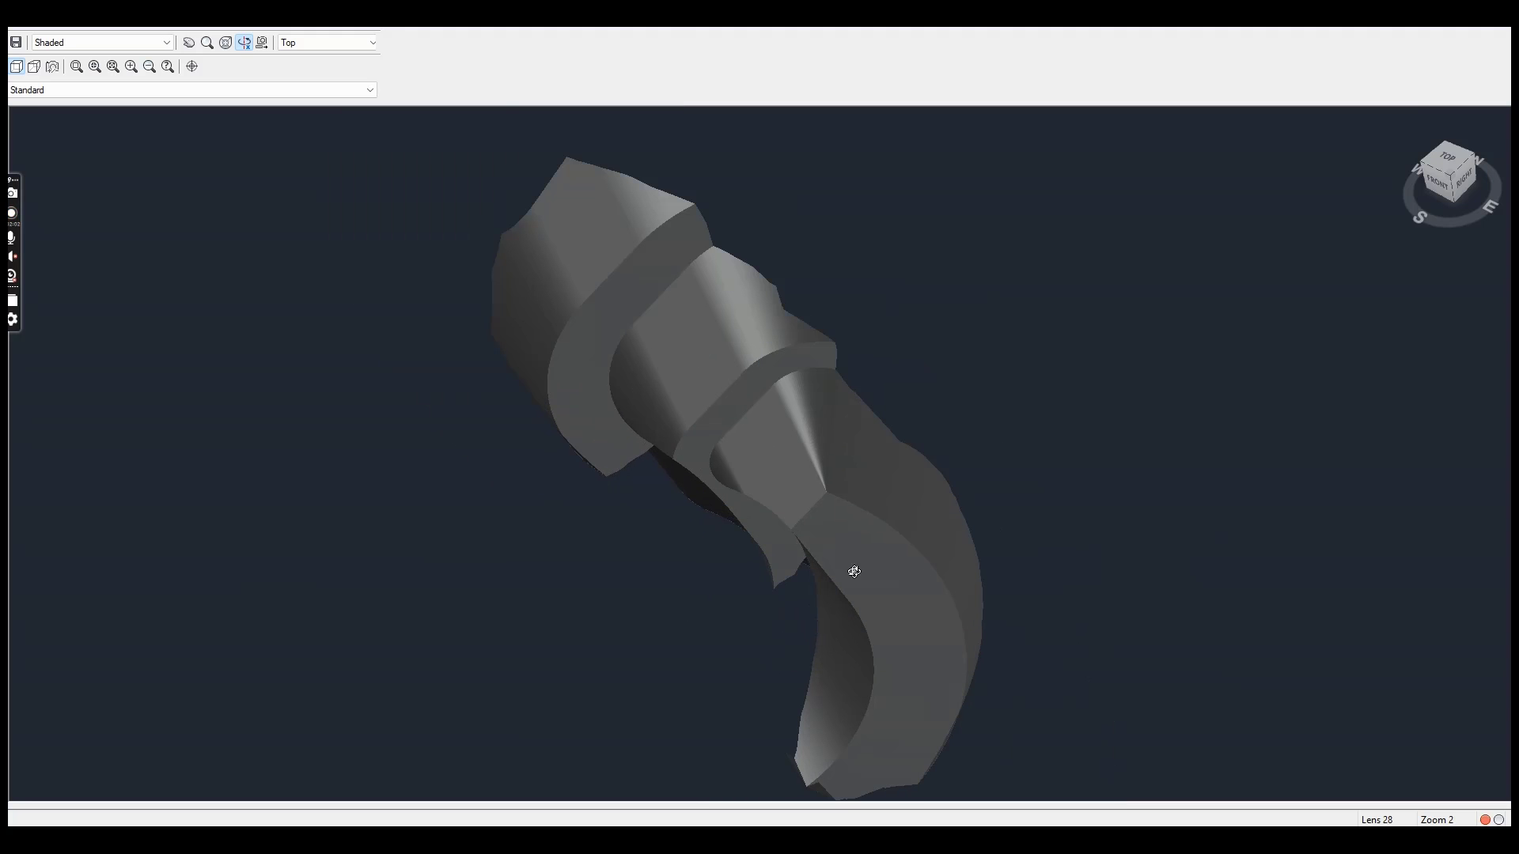
pyautogui.moveTo(824, 495); pyautogui.dragTo(655, 533)
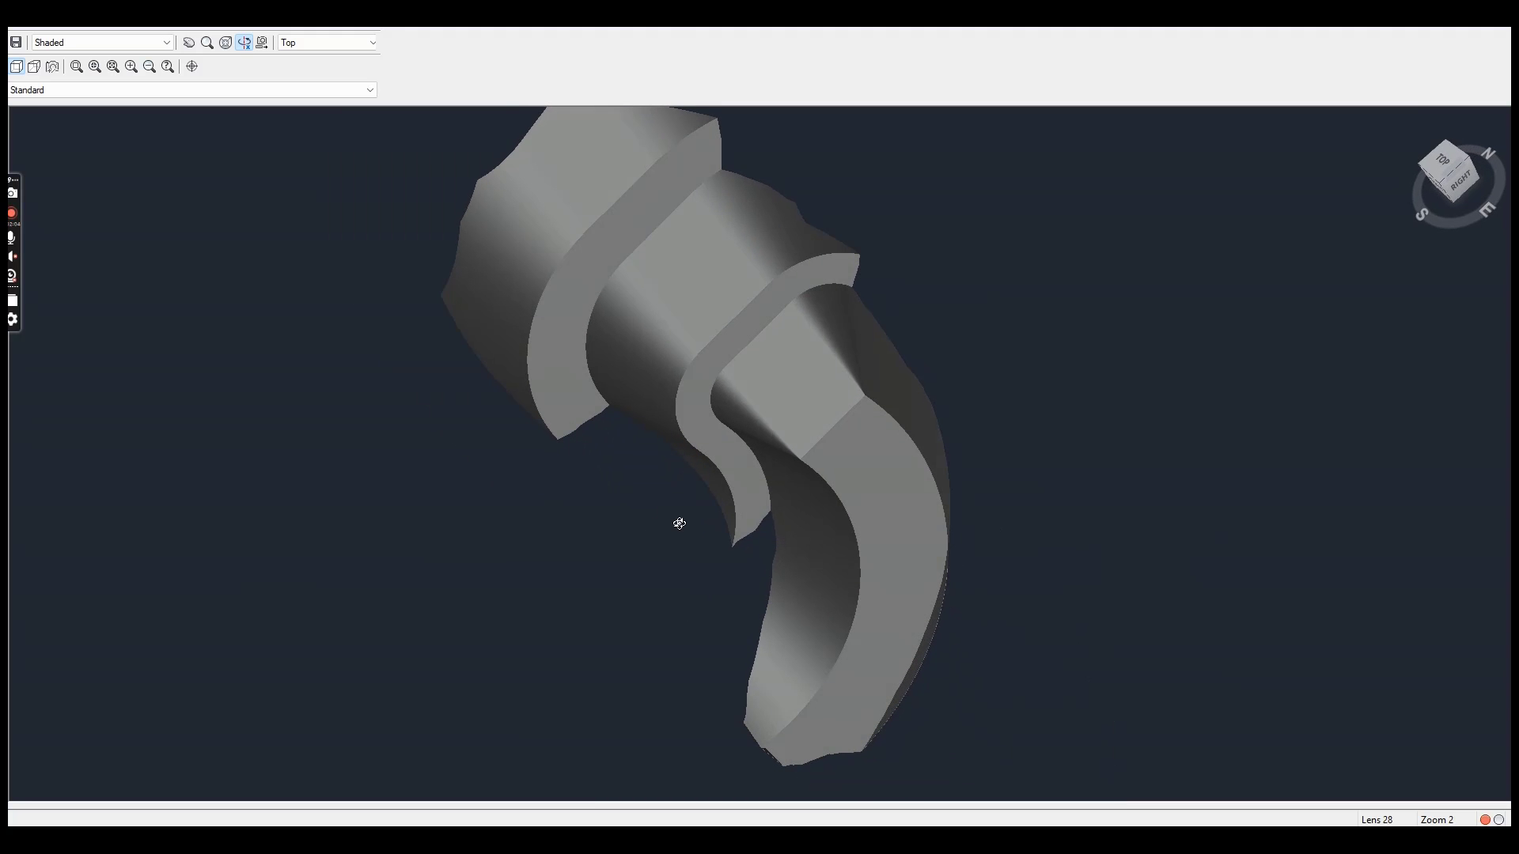
pyautogui.scroll(-2, 662, 533)
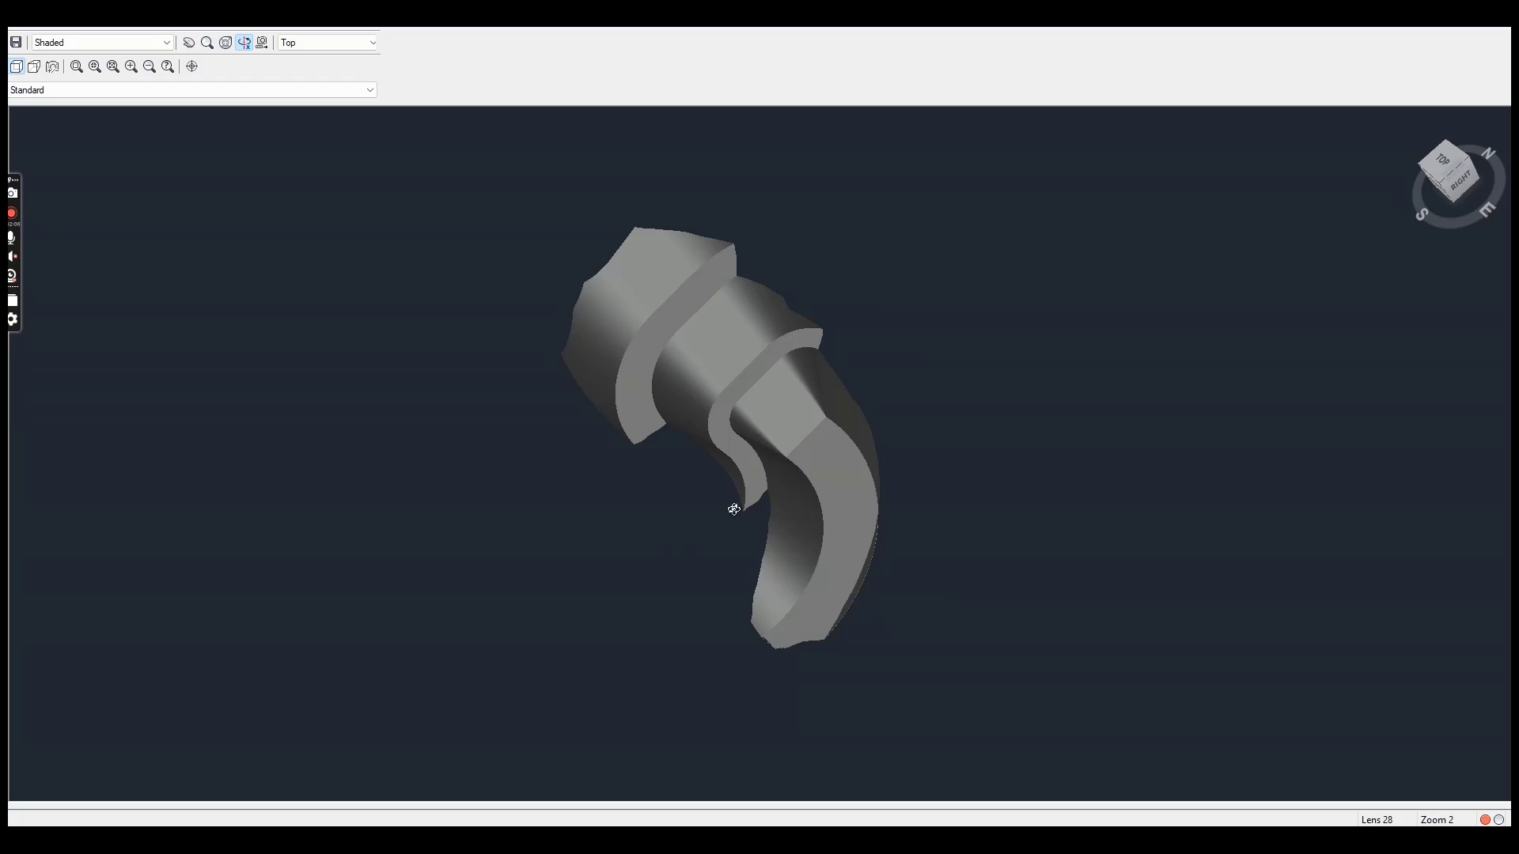
pyautogui.moveTo(734, 508); pyautogui.dragTo(826, 496)
# Close the Object Viewer and cancel the selection back in the plan view
pyautogui.press('Escape')
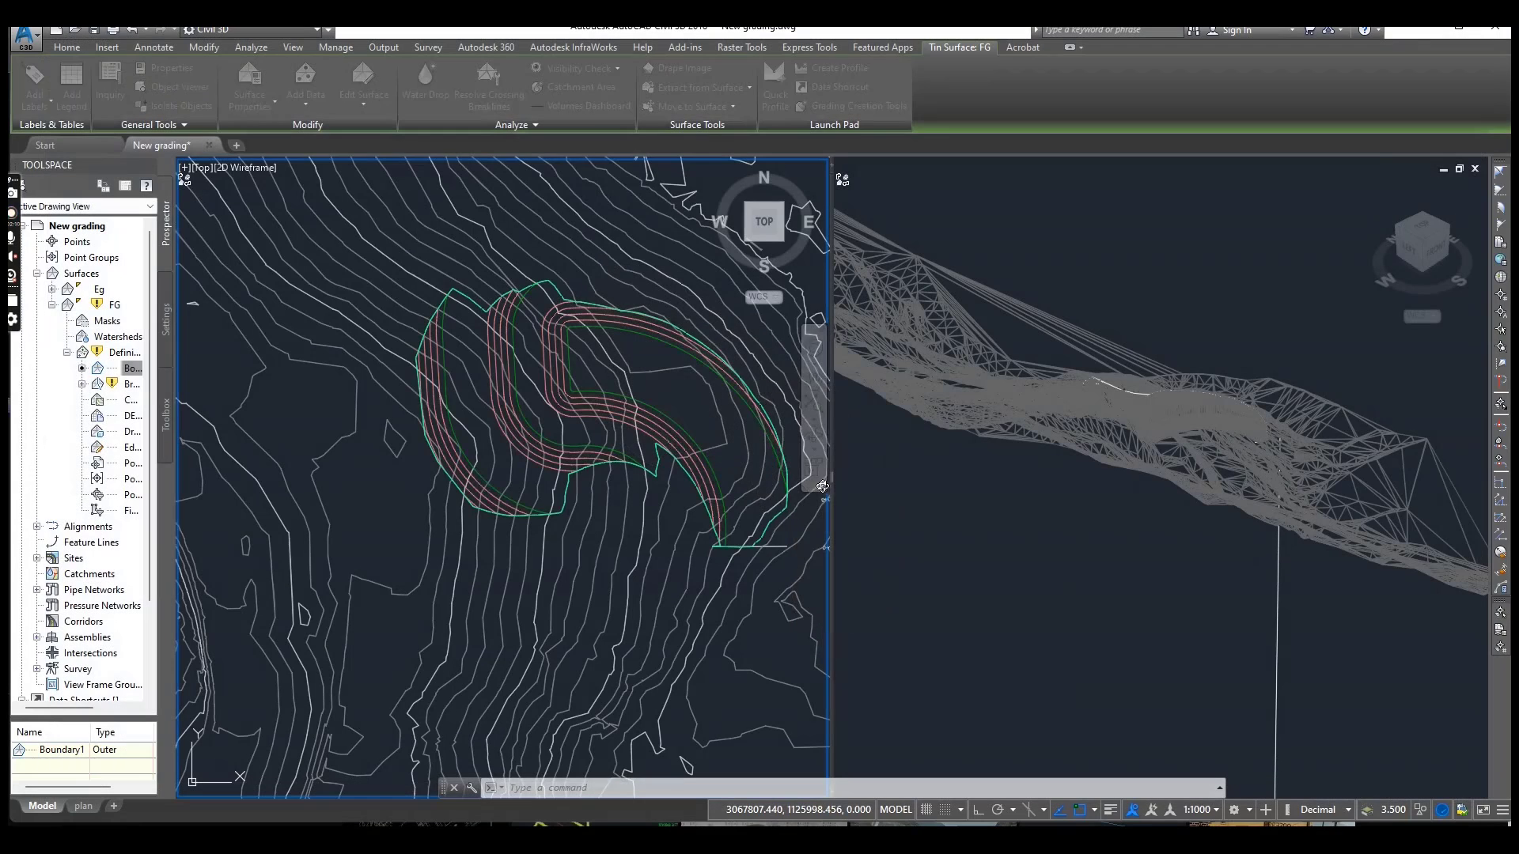
pyautogui.scroll(-4, 563, 552)
pyautogui.scroll(6, 563, 552)
pyautogui.press('Escape')
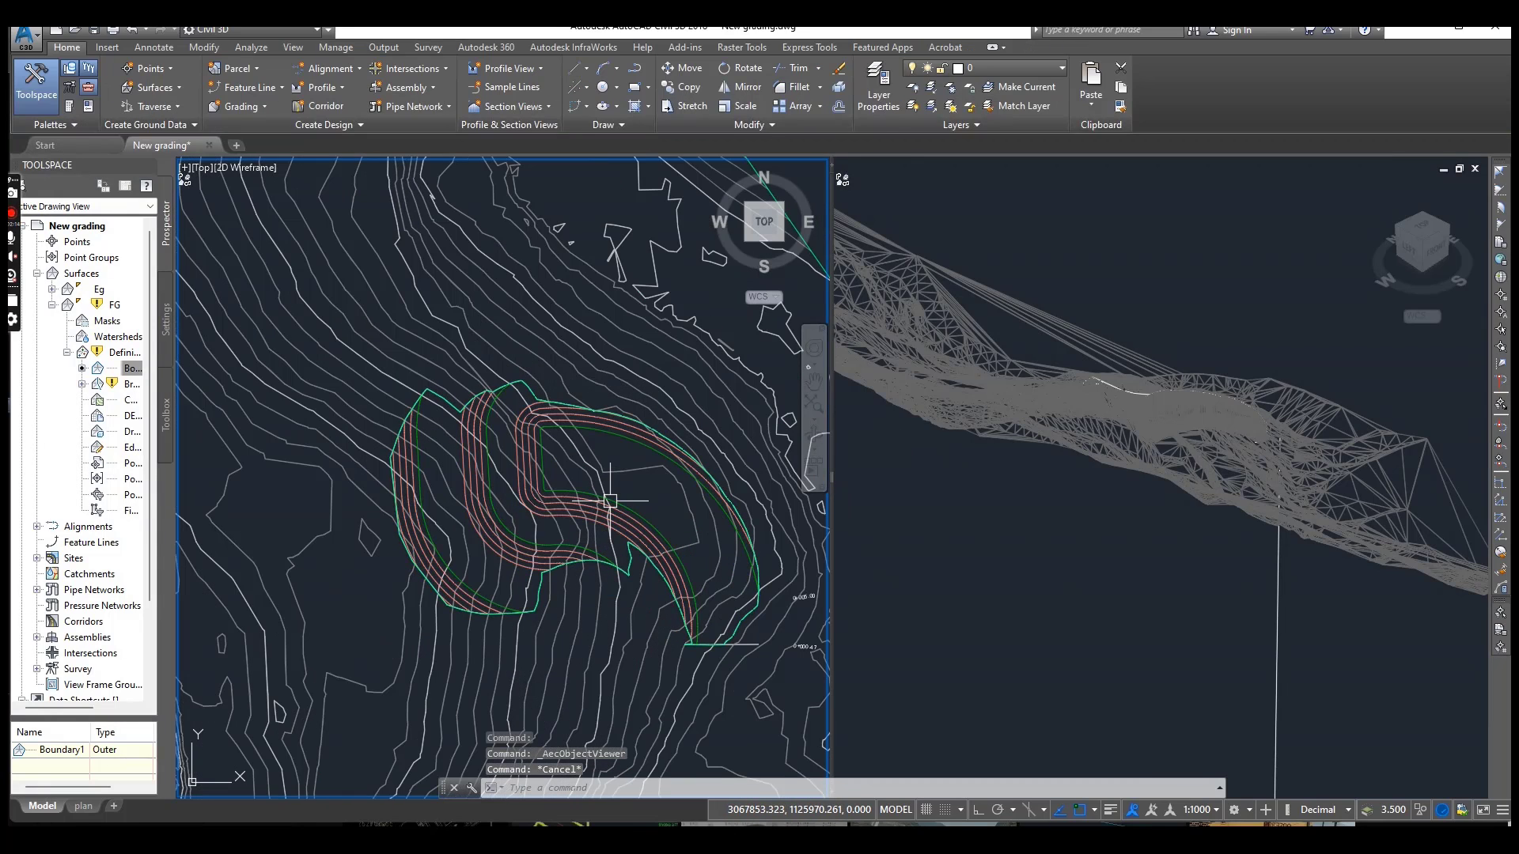
# Add Contour - Multiple labels to FG along a line drawn across the bench contours
pyautogui.scroll(4, 529, 476)
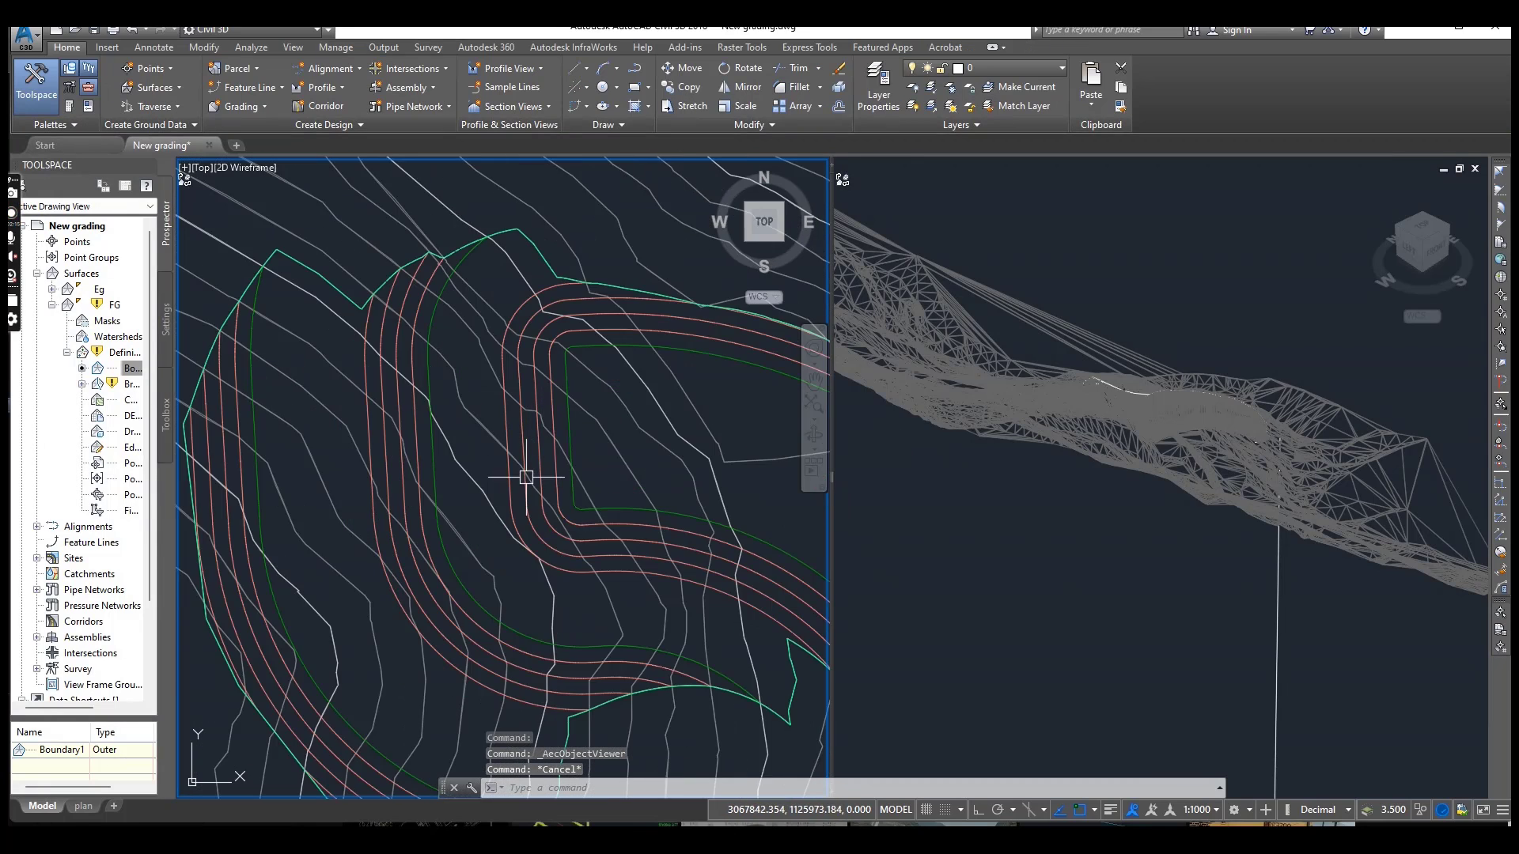
pyautogui.click(155, 47)
pyautogui.click(35, 100)
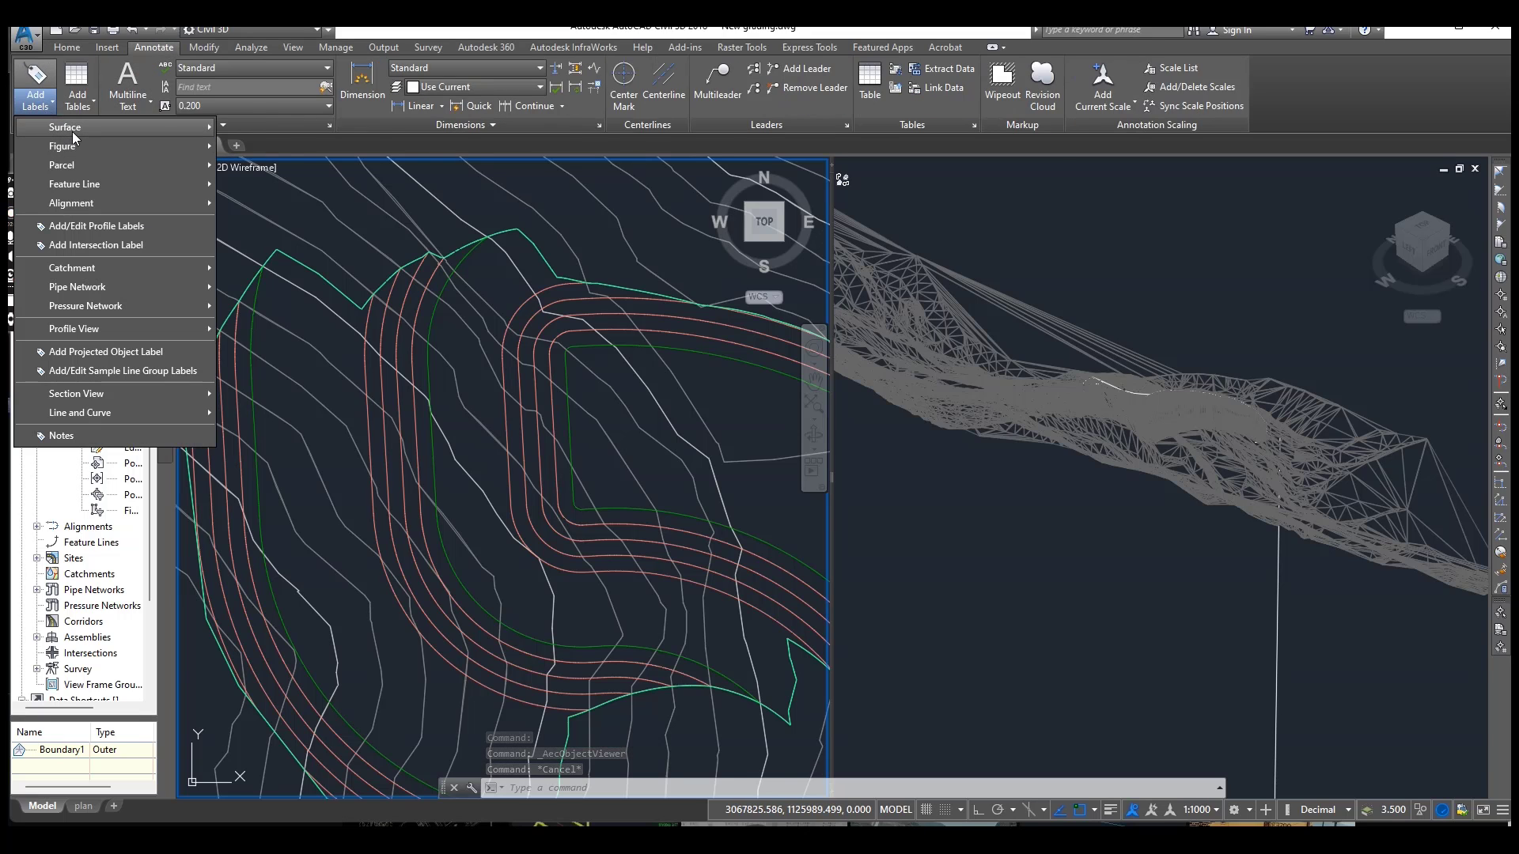
pyautogui.moveTo(158, 127)
pyautogui.click(308, 224)
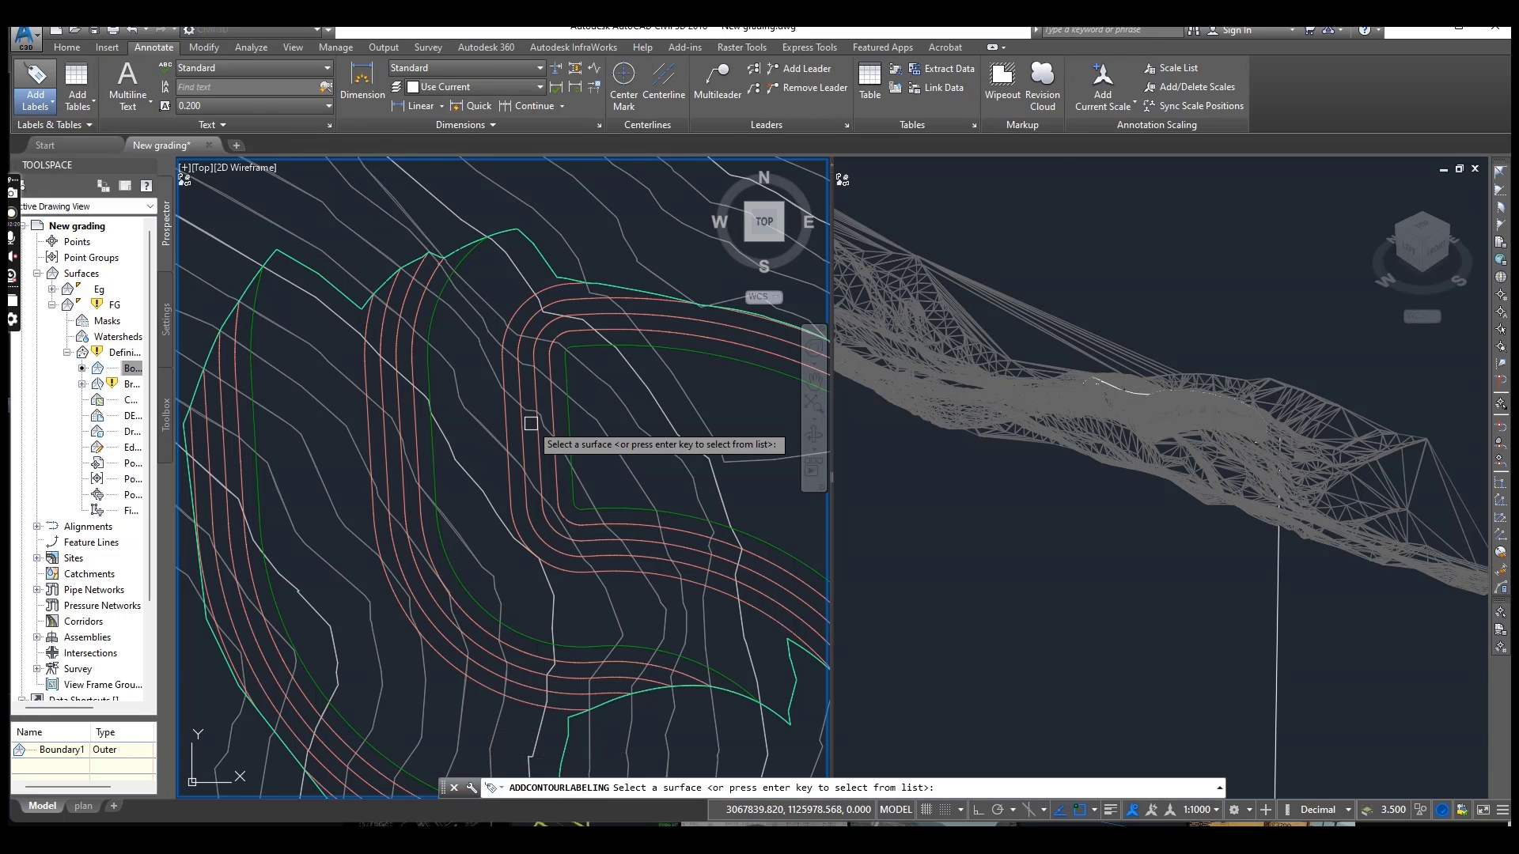
pyautogui.click(572, 433)
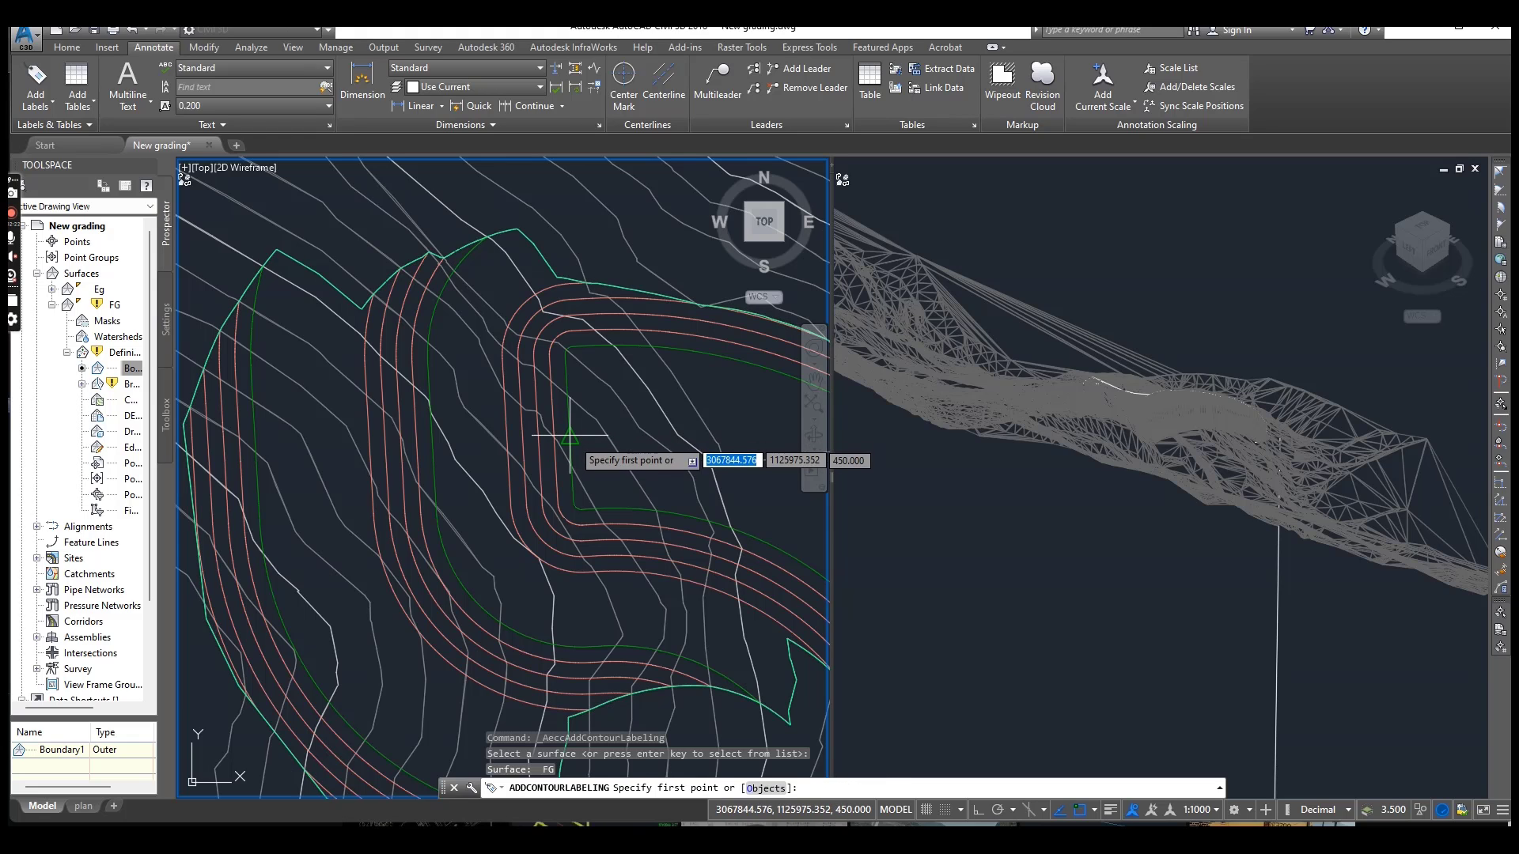
pyautogui.click(570, 435)
pyautogui.click(221, 641)
pyautogui.press('Return')
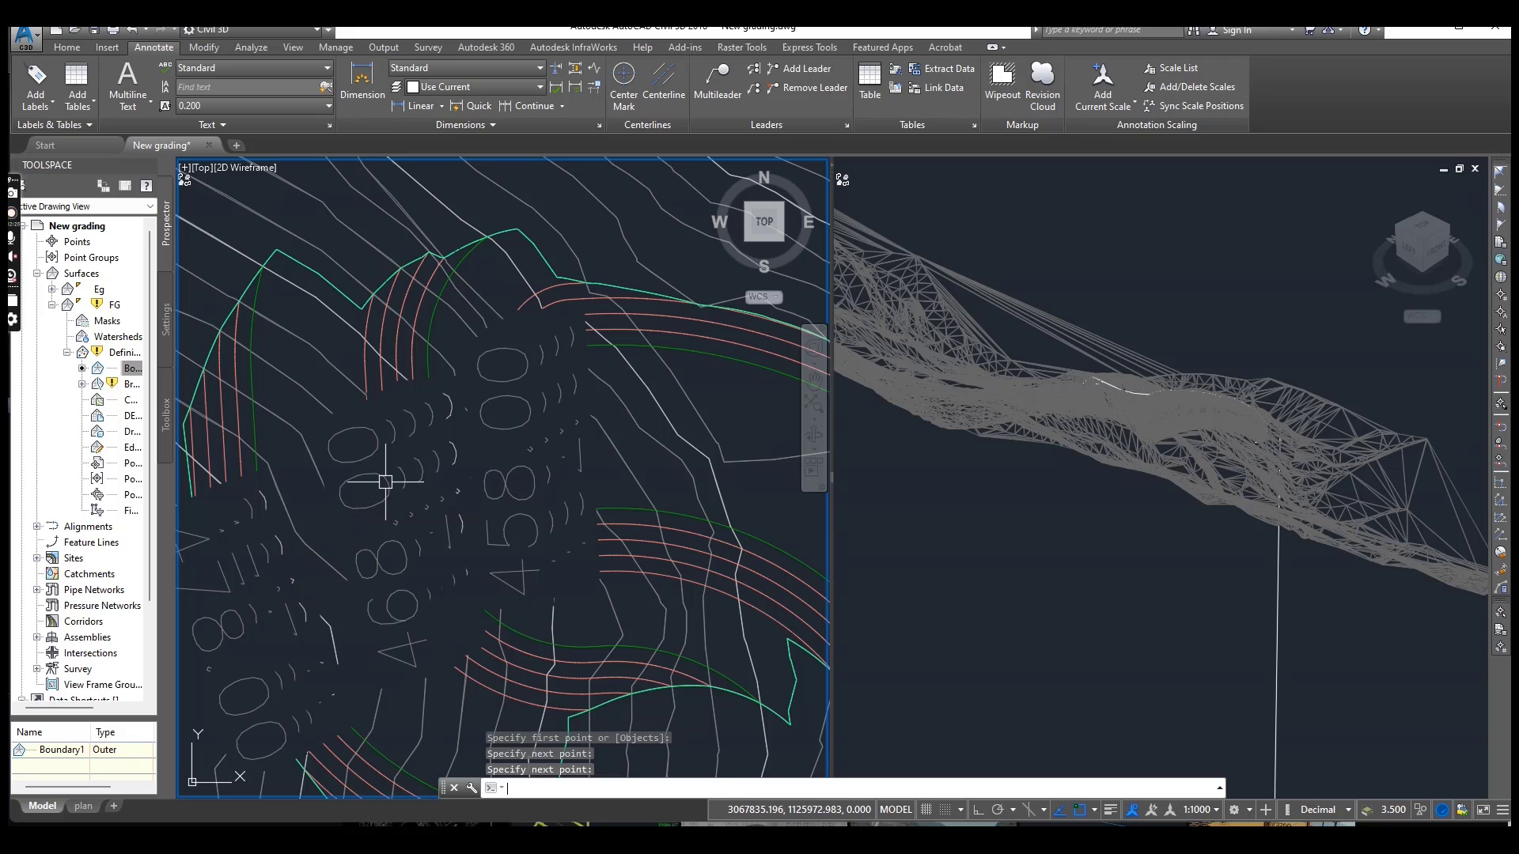
pyautogui.click(383, 494)
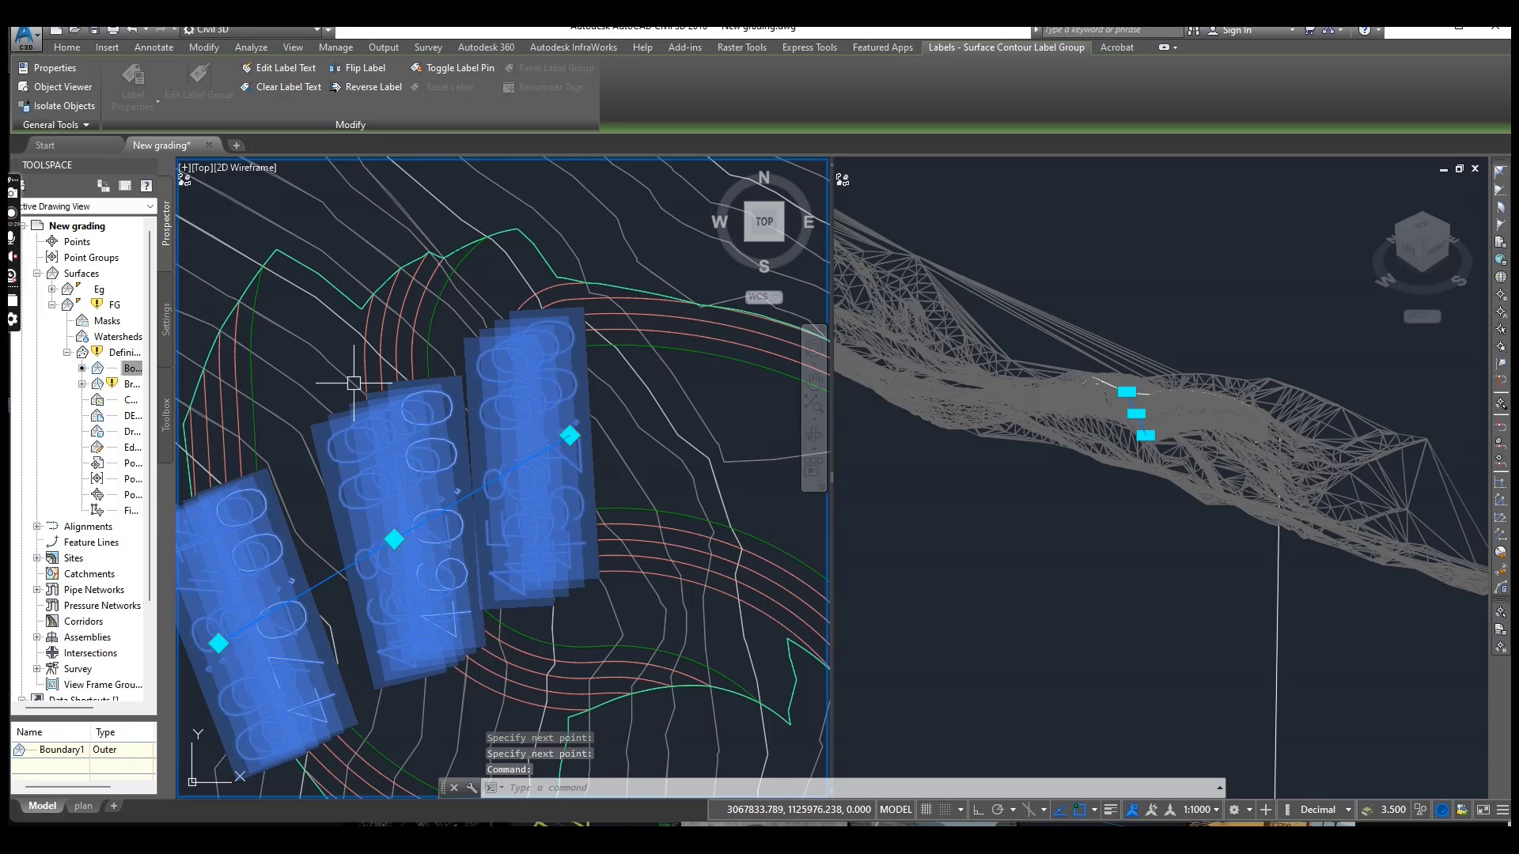
# Set the label group's Display Minor to False in Properties, keeping major labels shown
pyautogui.click(49, 68)
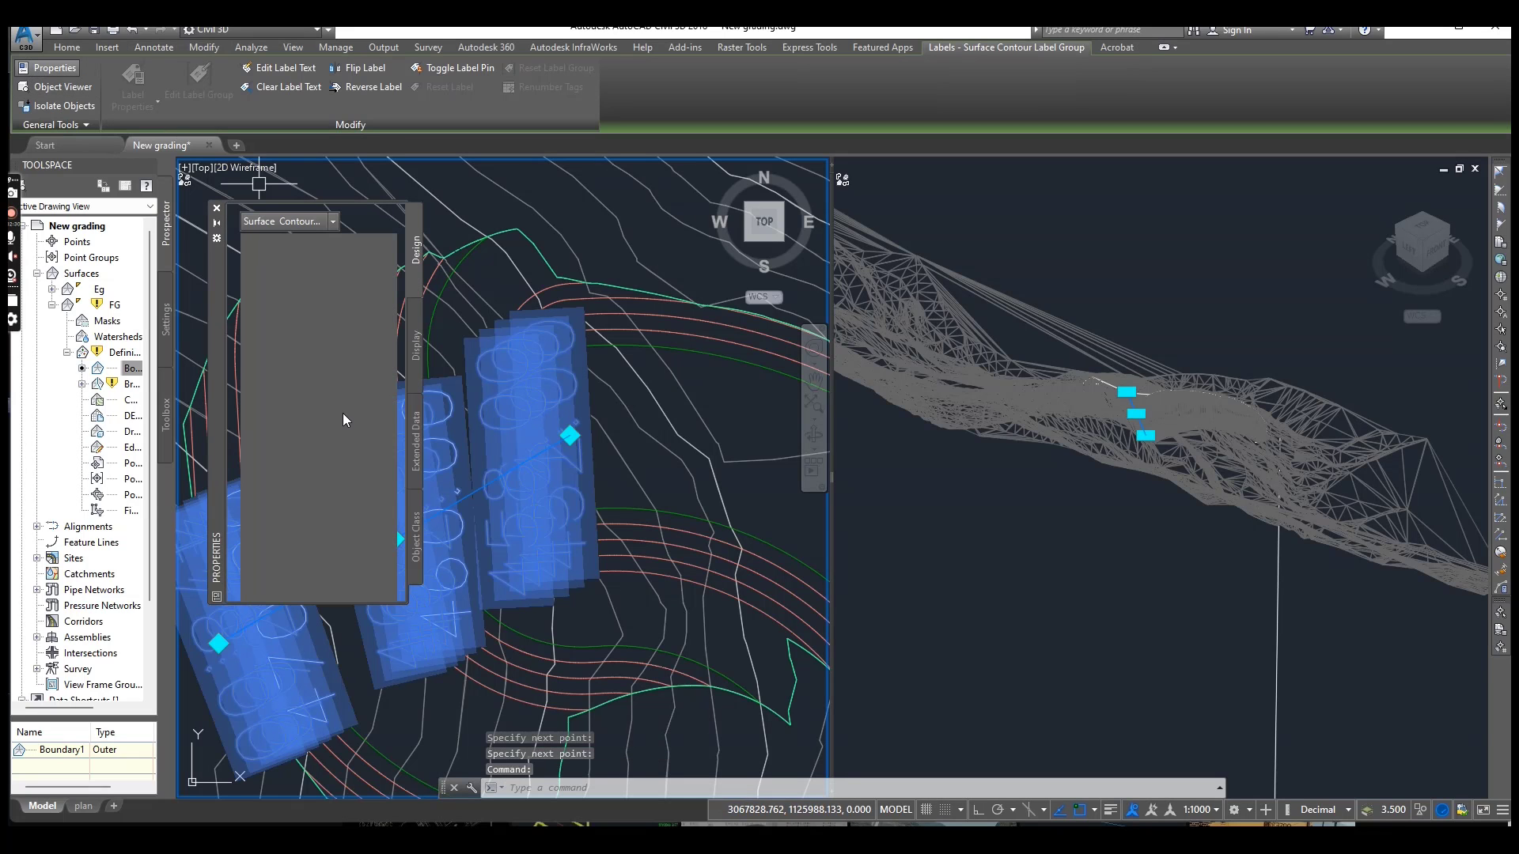
pyautogui.click(362, 309)
pyautogui.click(386, 306)
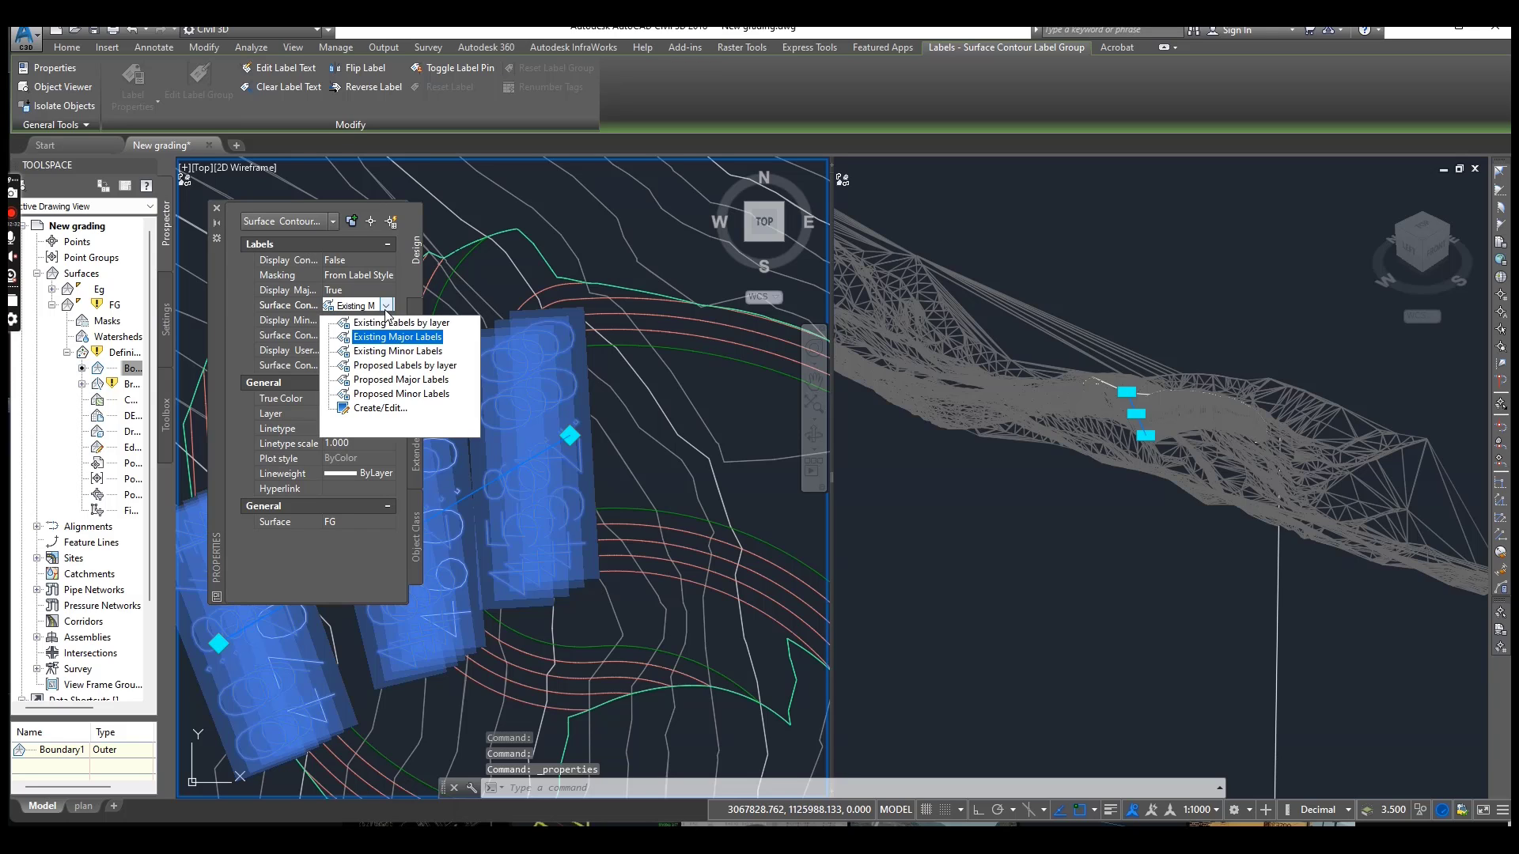
pyautogui.click(385, 308)
pyautogui.click(356, 291)
pyautogui.click(387, 291)
pyautogui.click(359, 305)
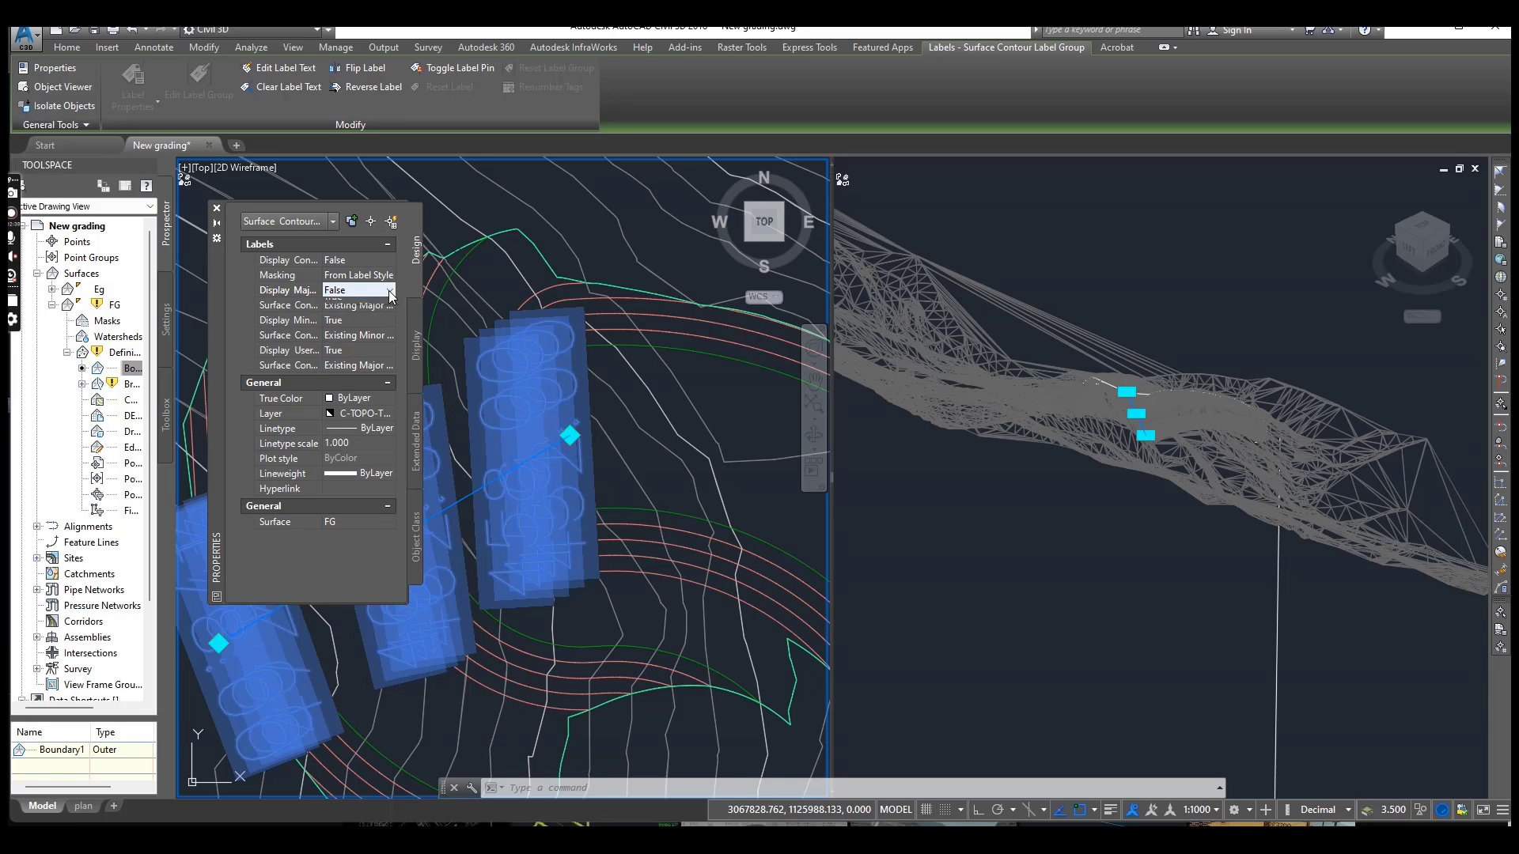
pyautogui.click(360, 313)
pyautogui.click(389, 320)
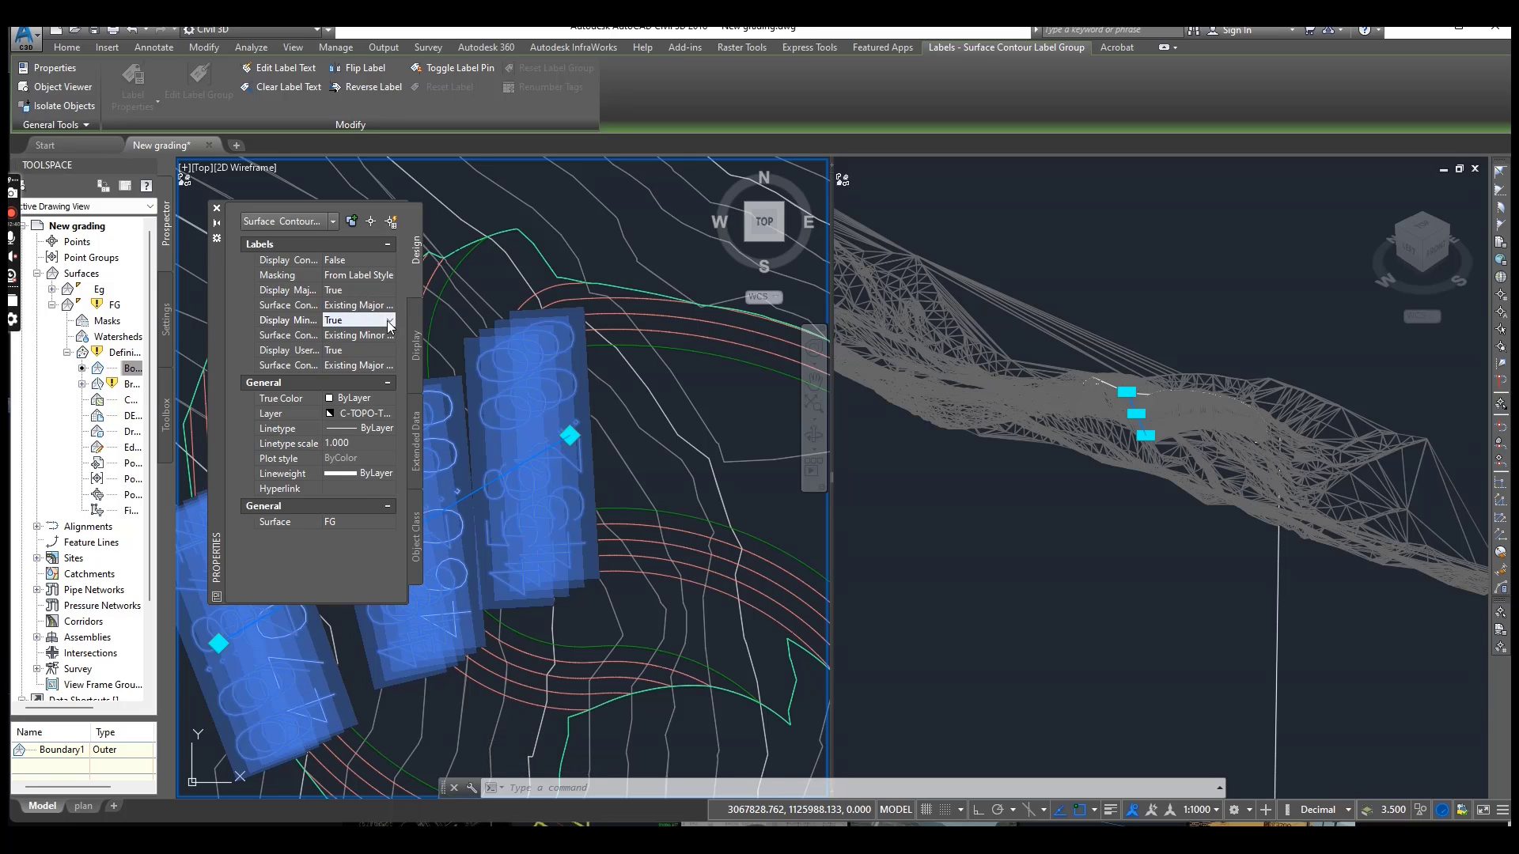
pyautogui.click(389, 320)
pyautogui.click(367, 336)
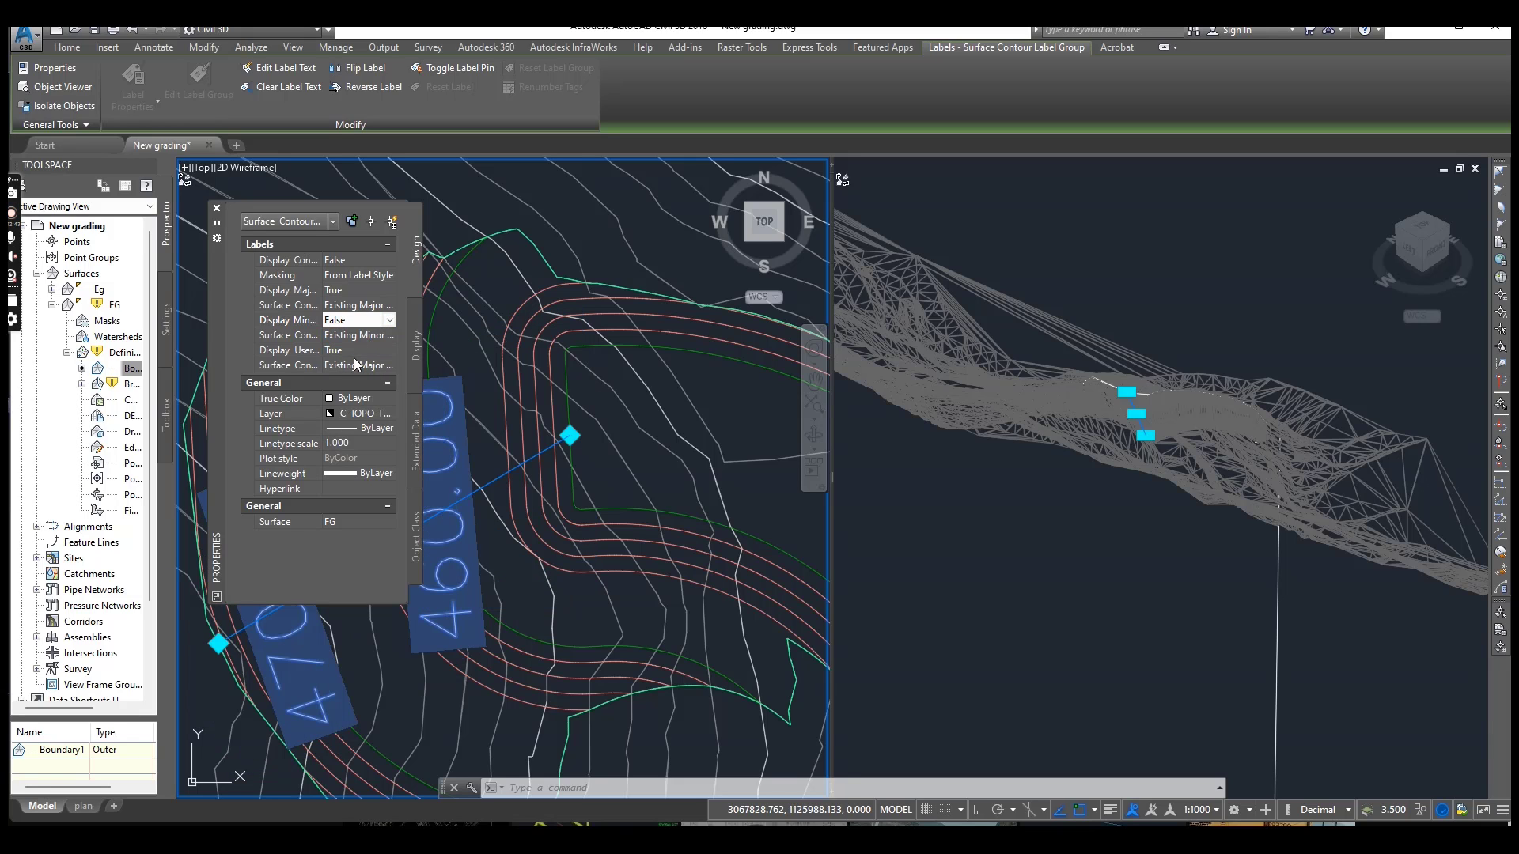
pyautogui.click(217, 209)
pyautogui.scroll(-5, 454, 507)
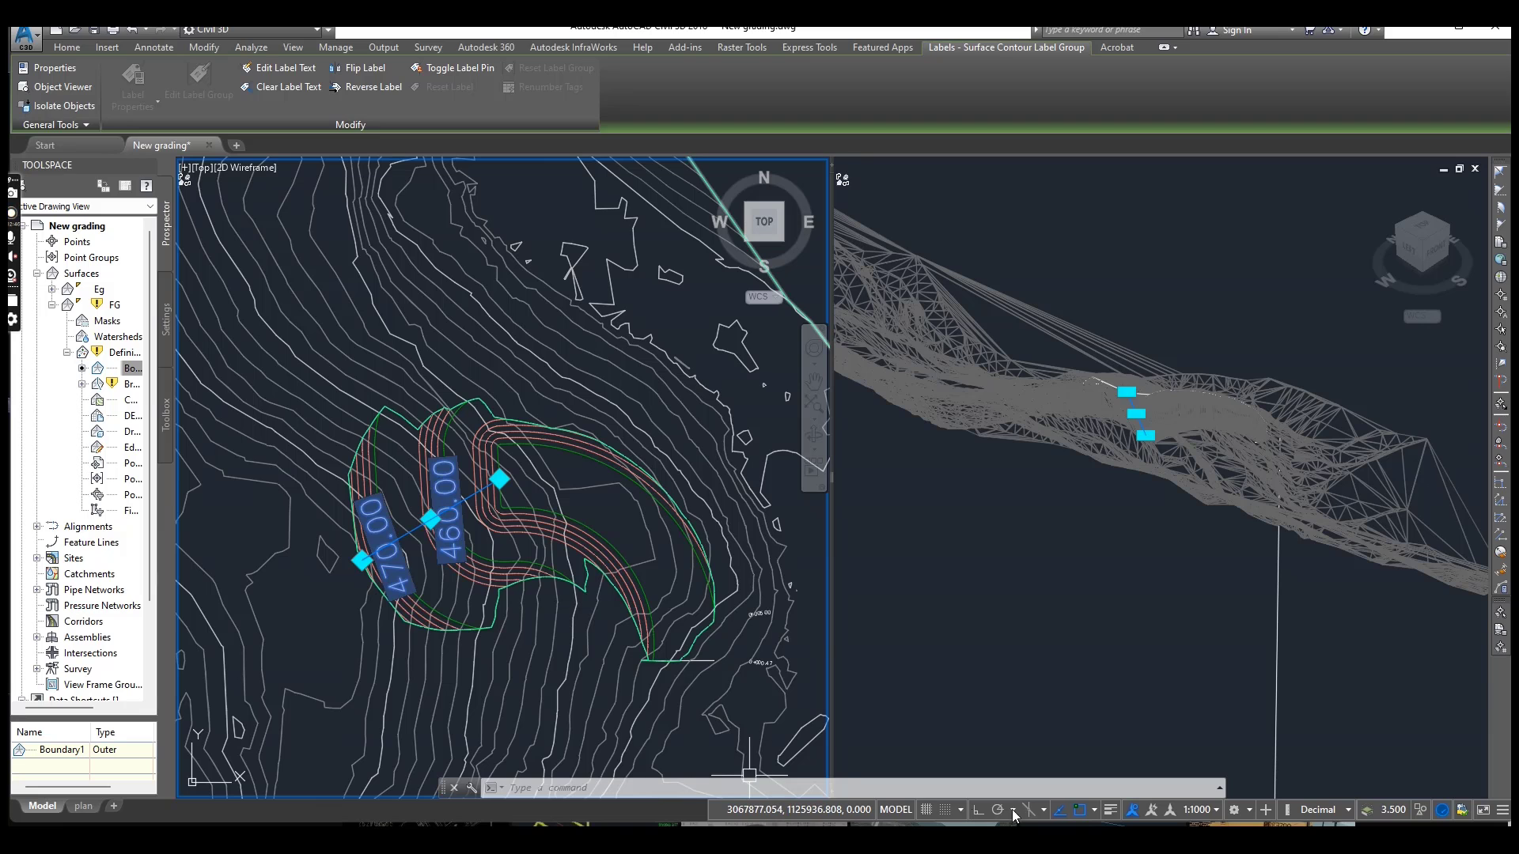
# Set the annotation scale to 1:200 and zoom to check the smaller labels
pyautogui.click(1215, 810)
pyautogui.click(1205, 567)
pyautogui.scroll(5, 372, 554)
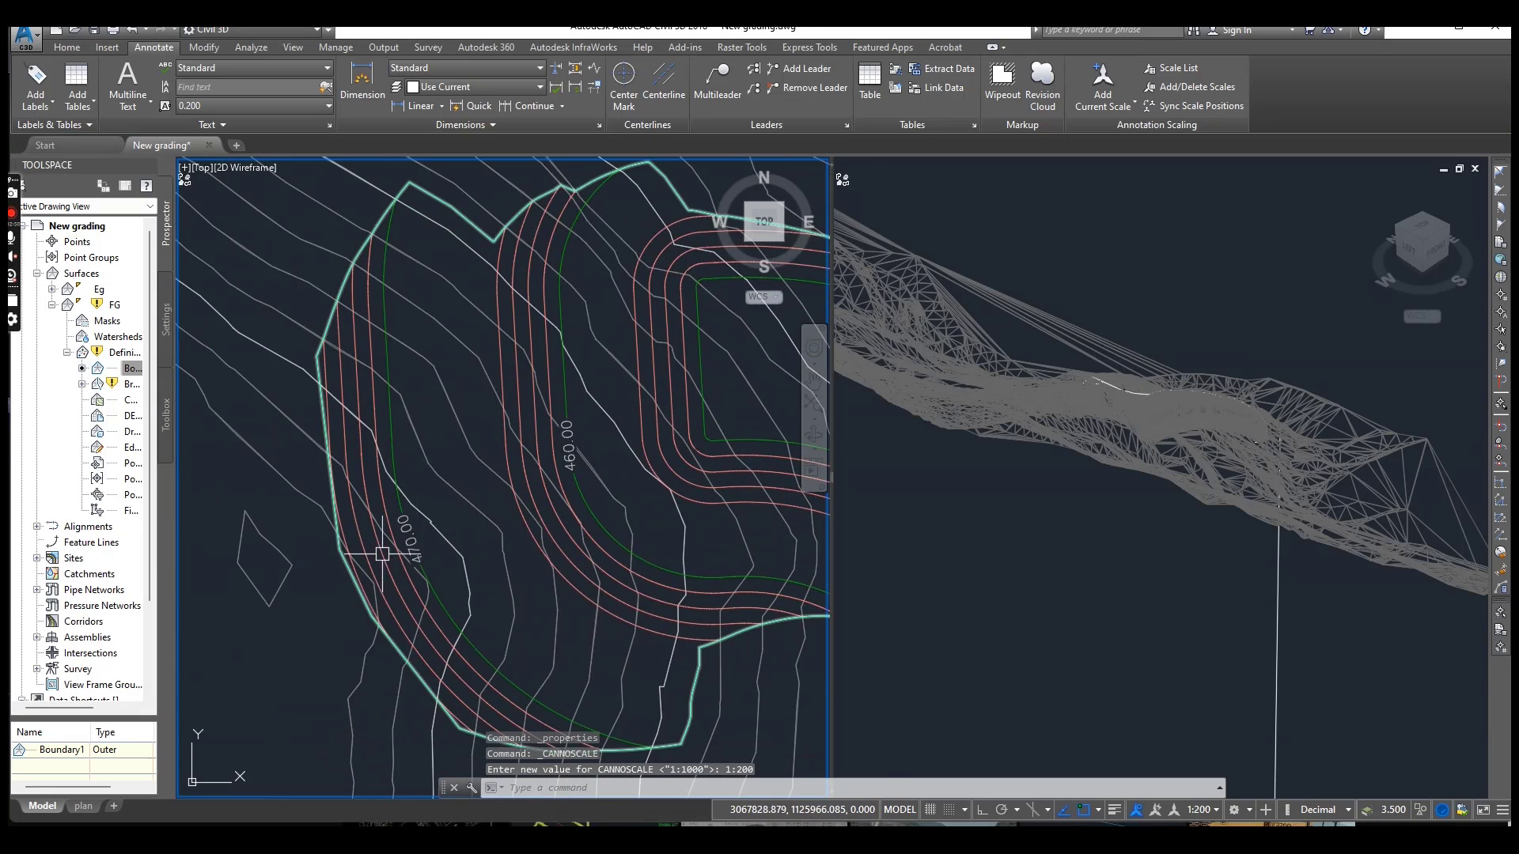
pyautogui.scroll(-10, 440, 558)
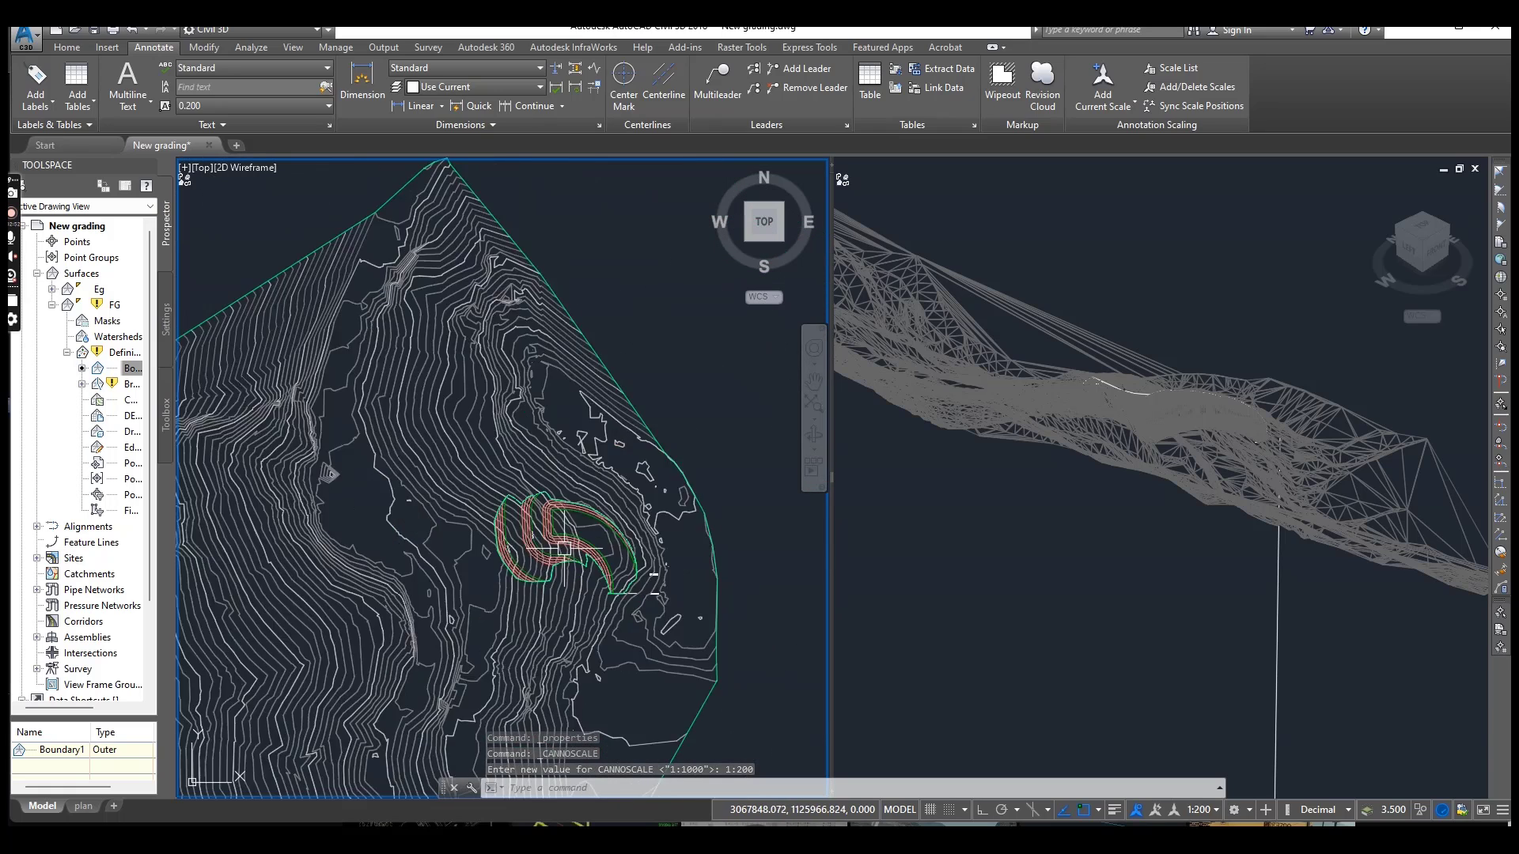
pyautogui.scroll(6, 509, 374)
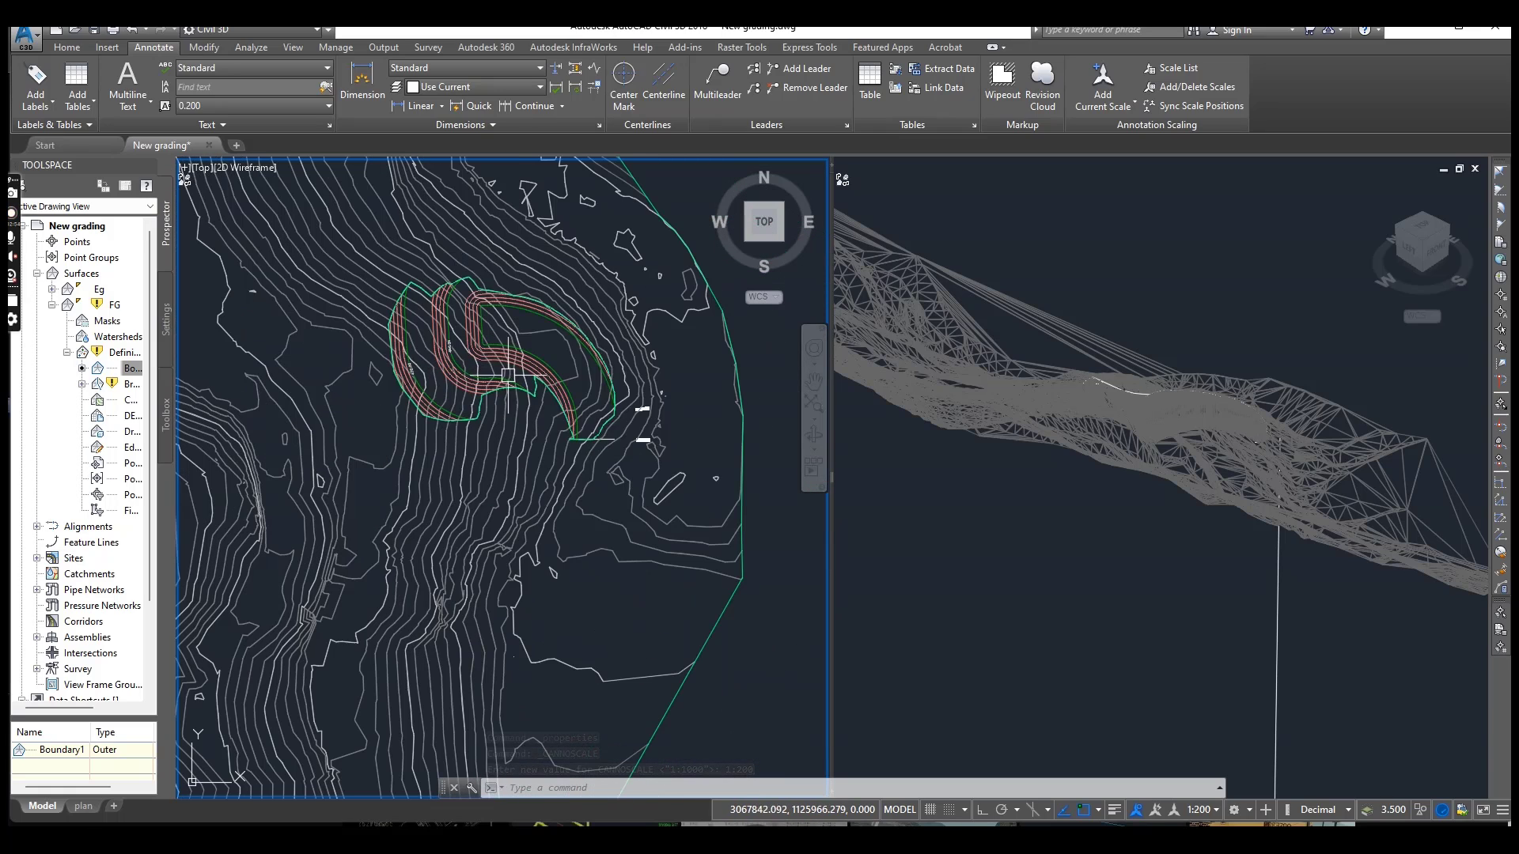
pyautogui.scroll(-2, 466, 432)
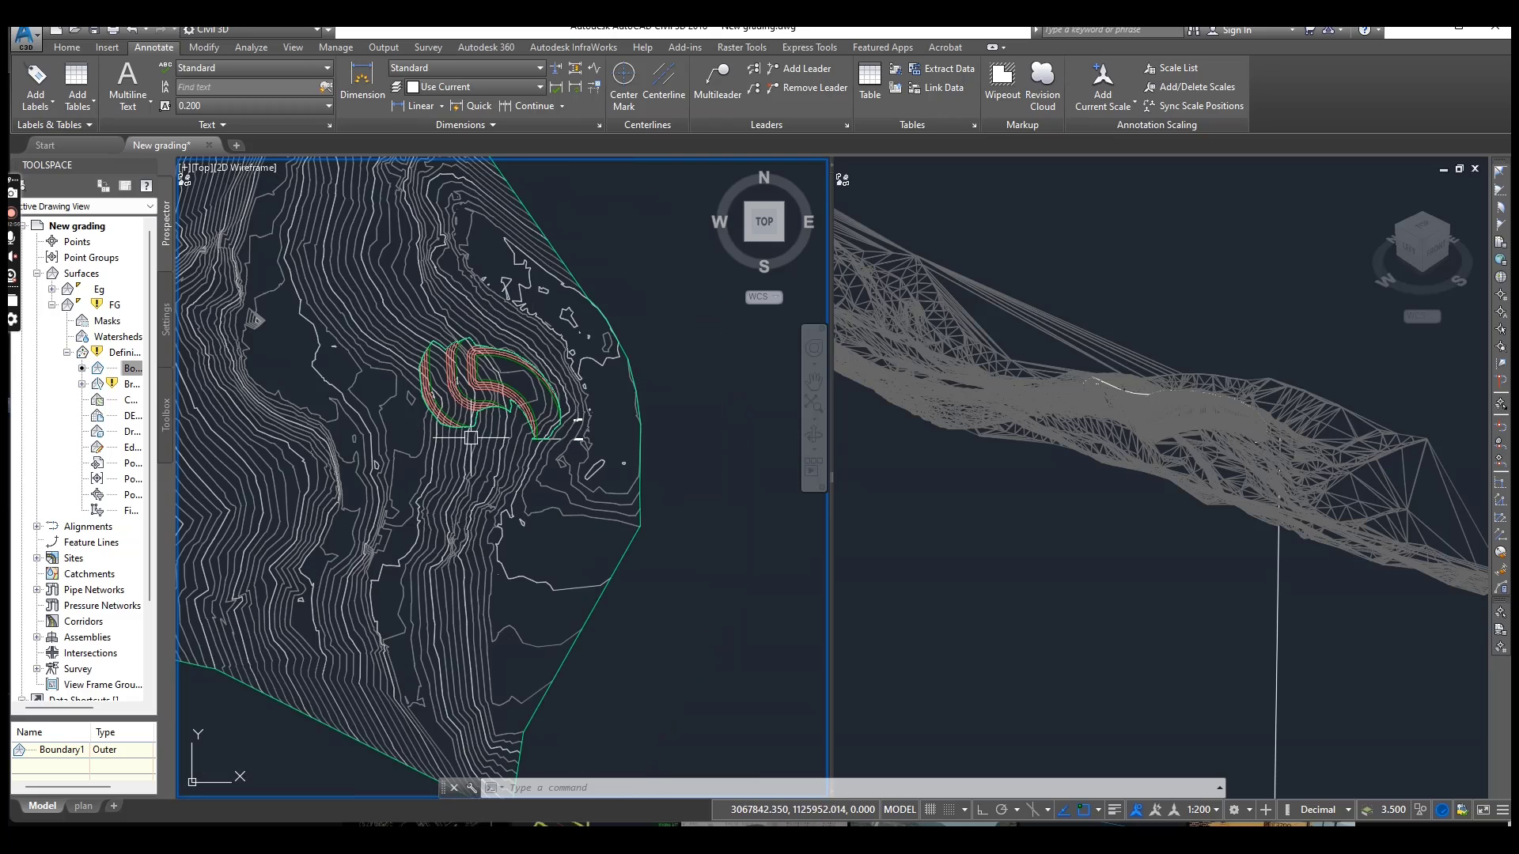
# Centre the grading in plan, select the FG surface, then select the grading's outer outline
pyautogui.moveTo(465, 432); pyautogui.dragTo(531, 480, button='middle')
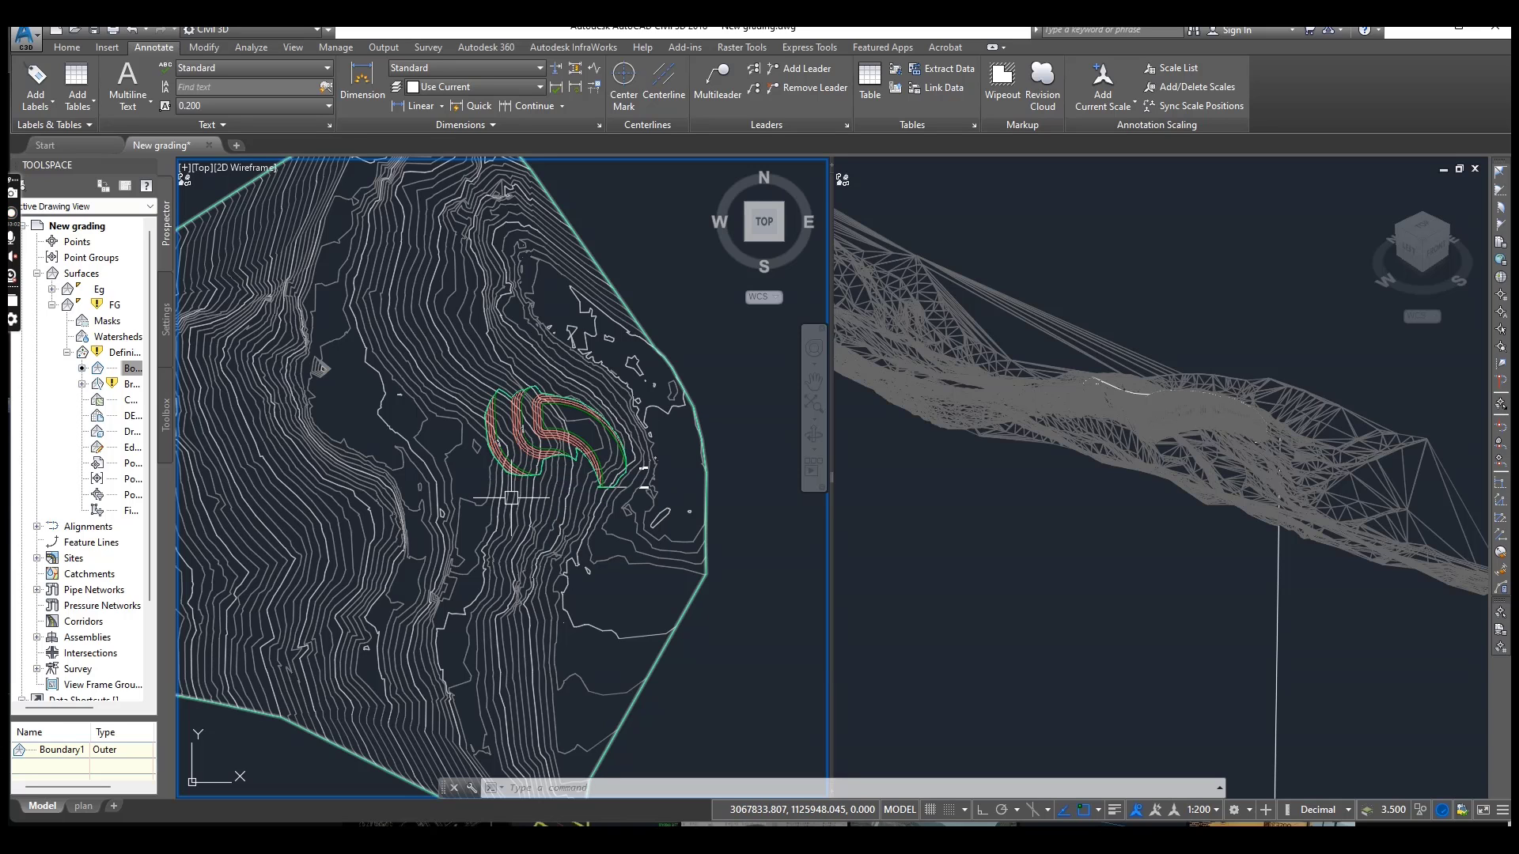
pyautogui.scroll(2, 561, 439)
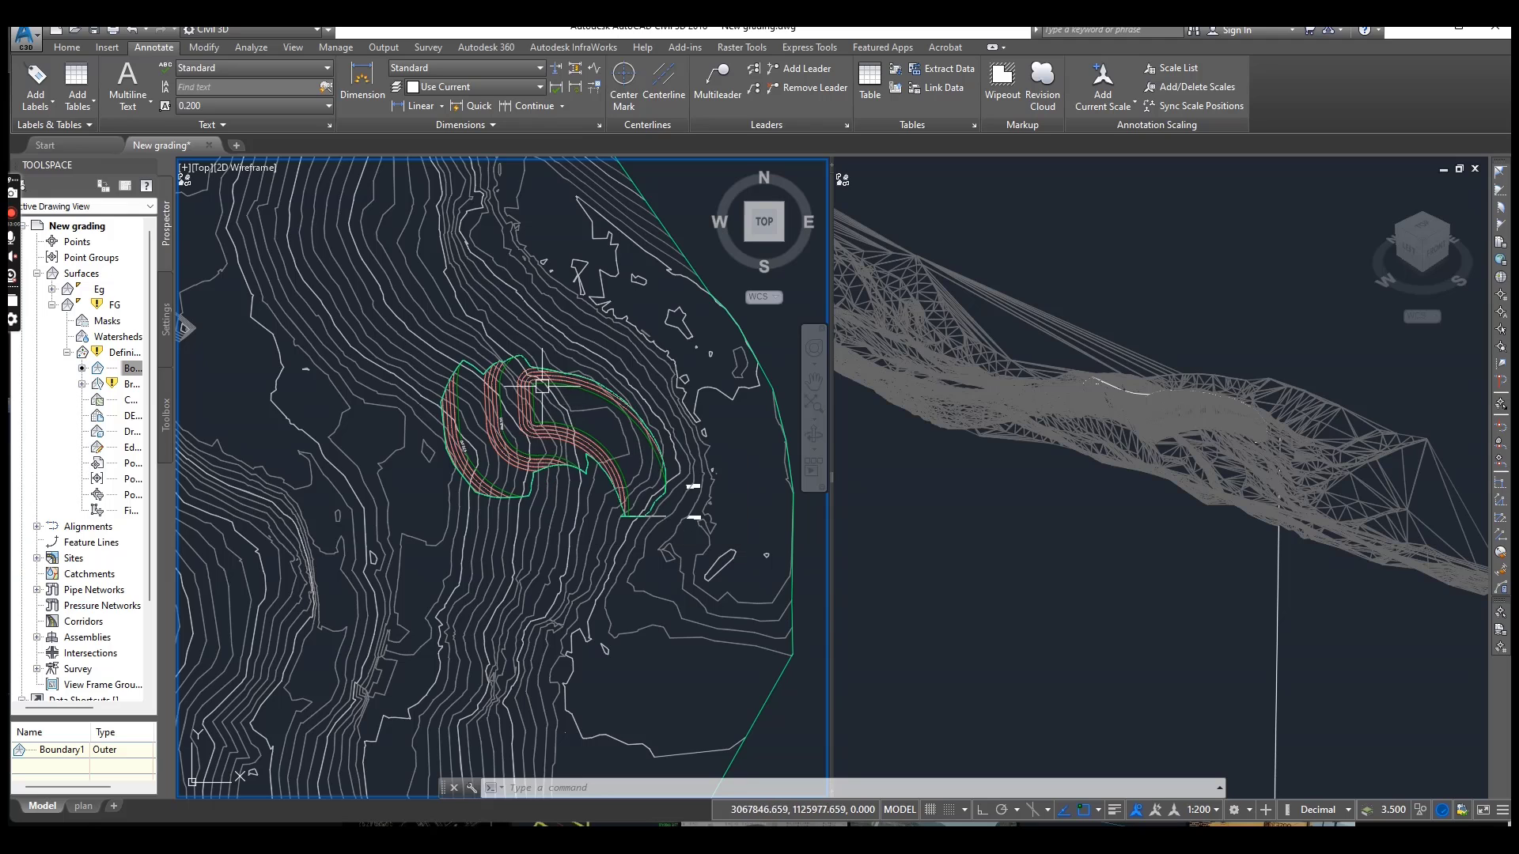
pyautogui.scroll(-2, 530, 427)
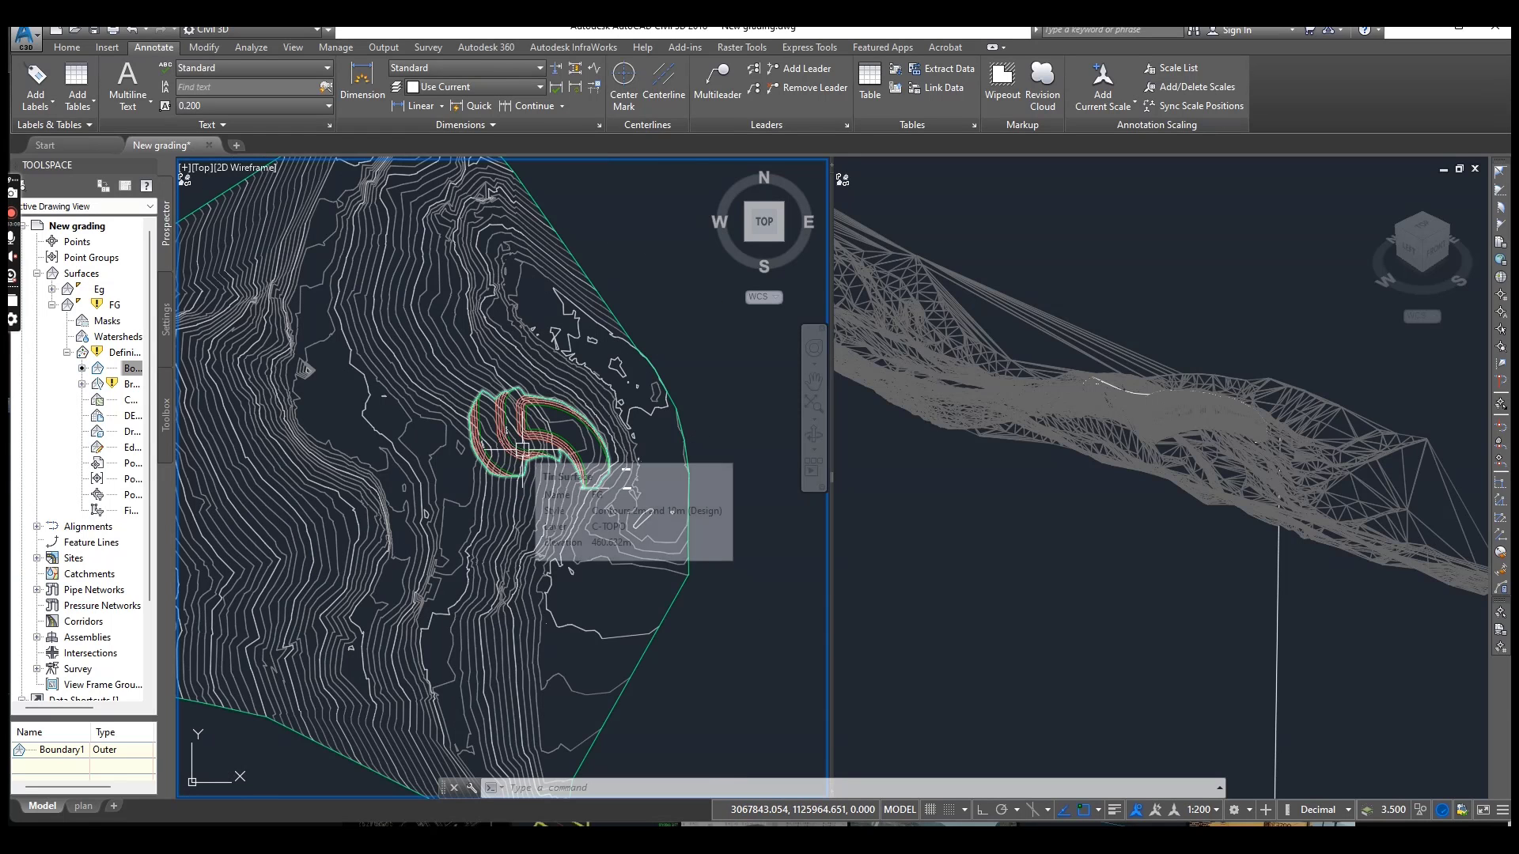
pyautogui.click(587, 423)
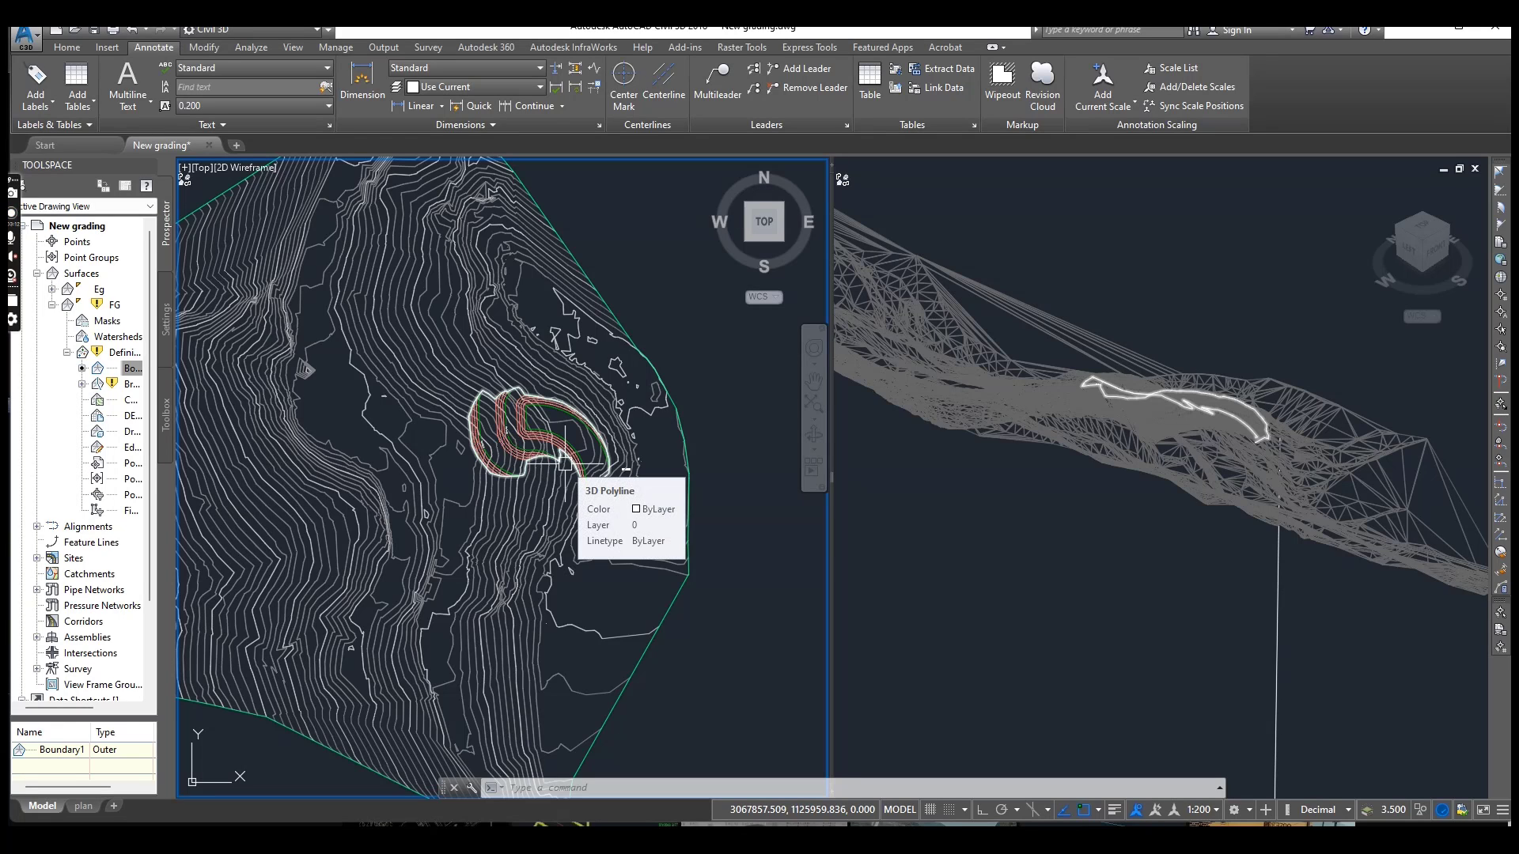
pyautogui.press('Escape')
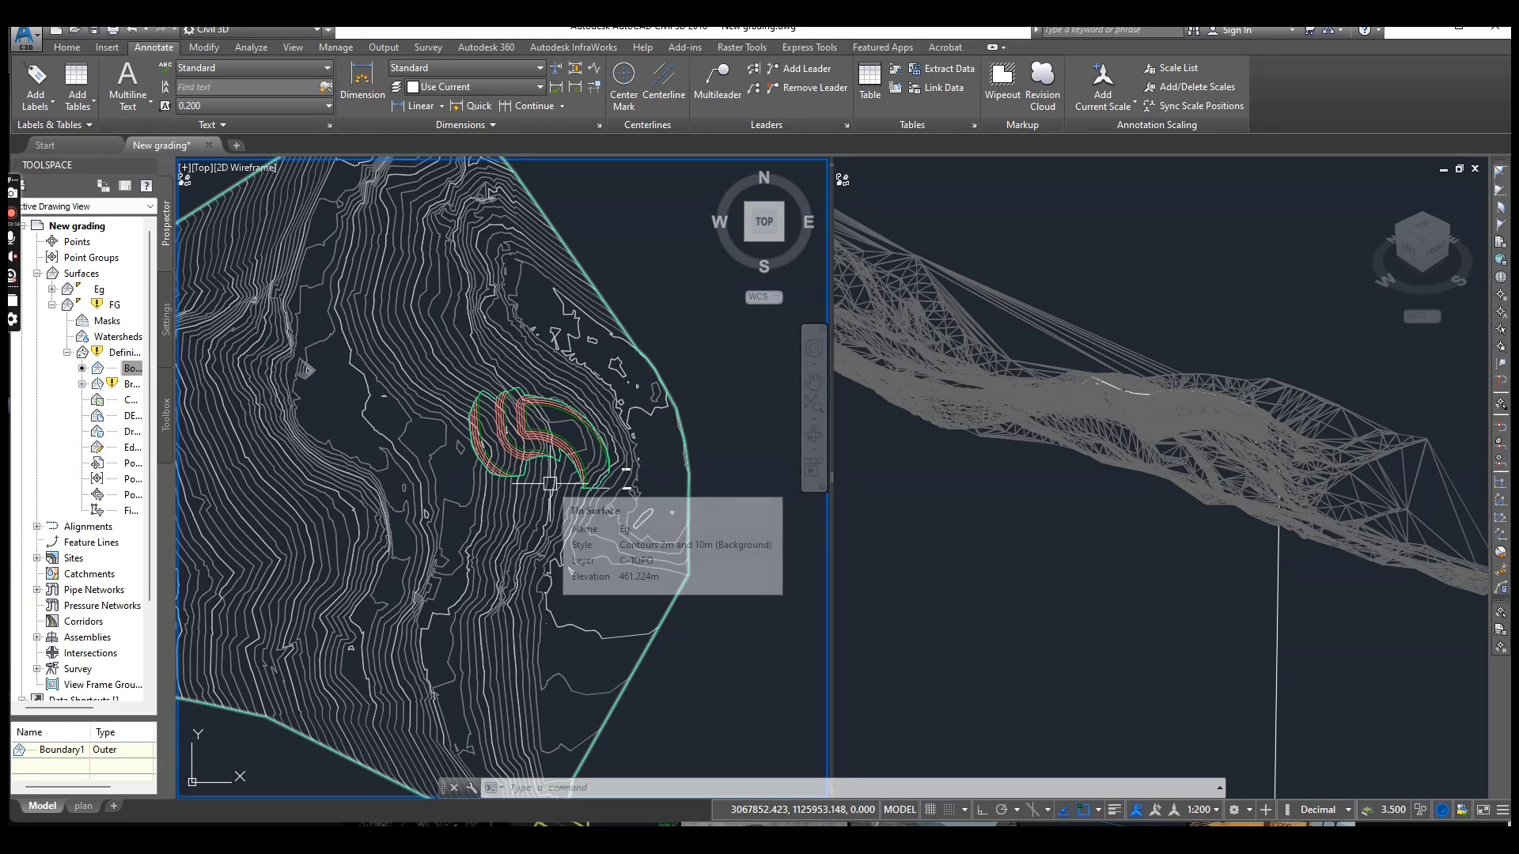
pyautogui.click(550, 484)
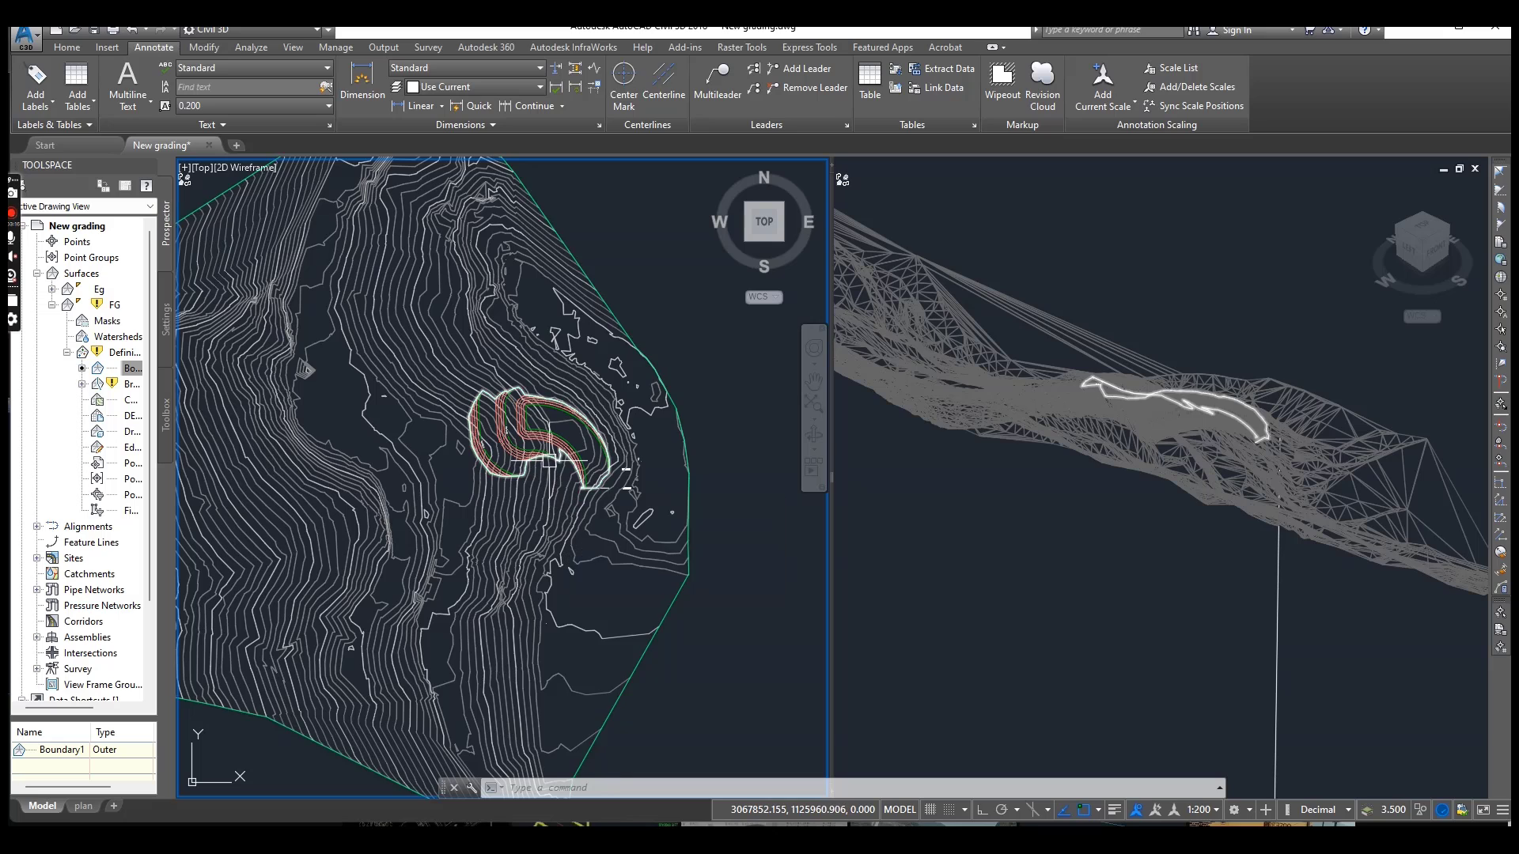
pyautogui.scroll(5, 545, 435)
pyautogui.scroll(-3, 545, 435)
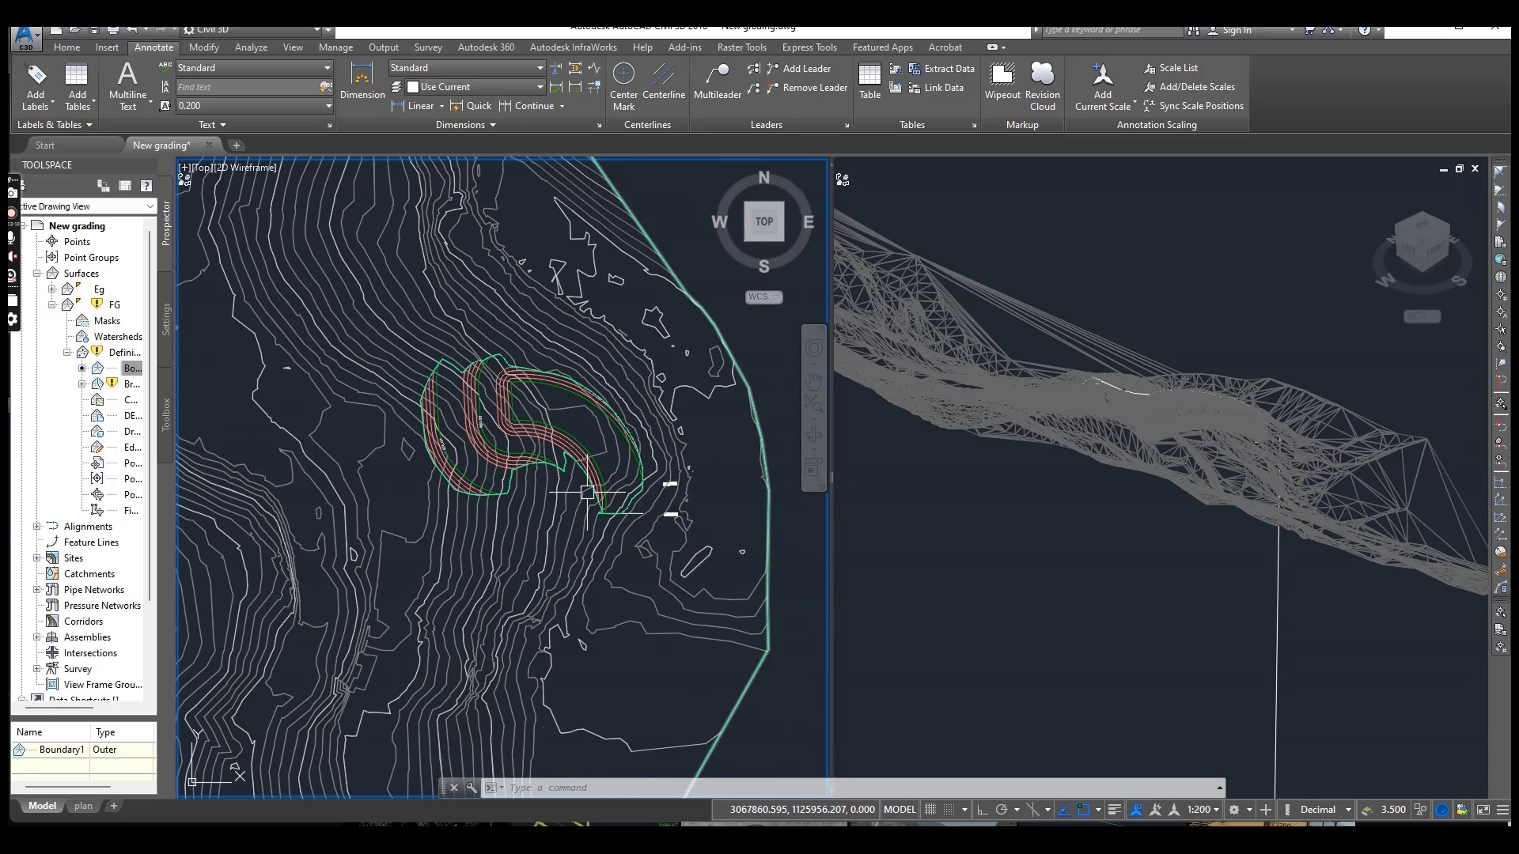